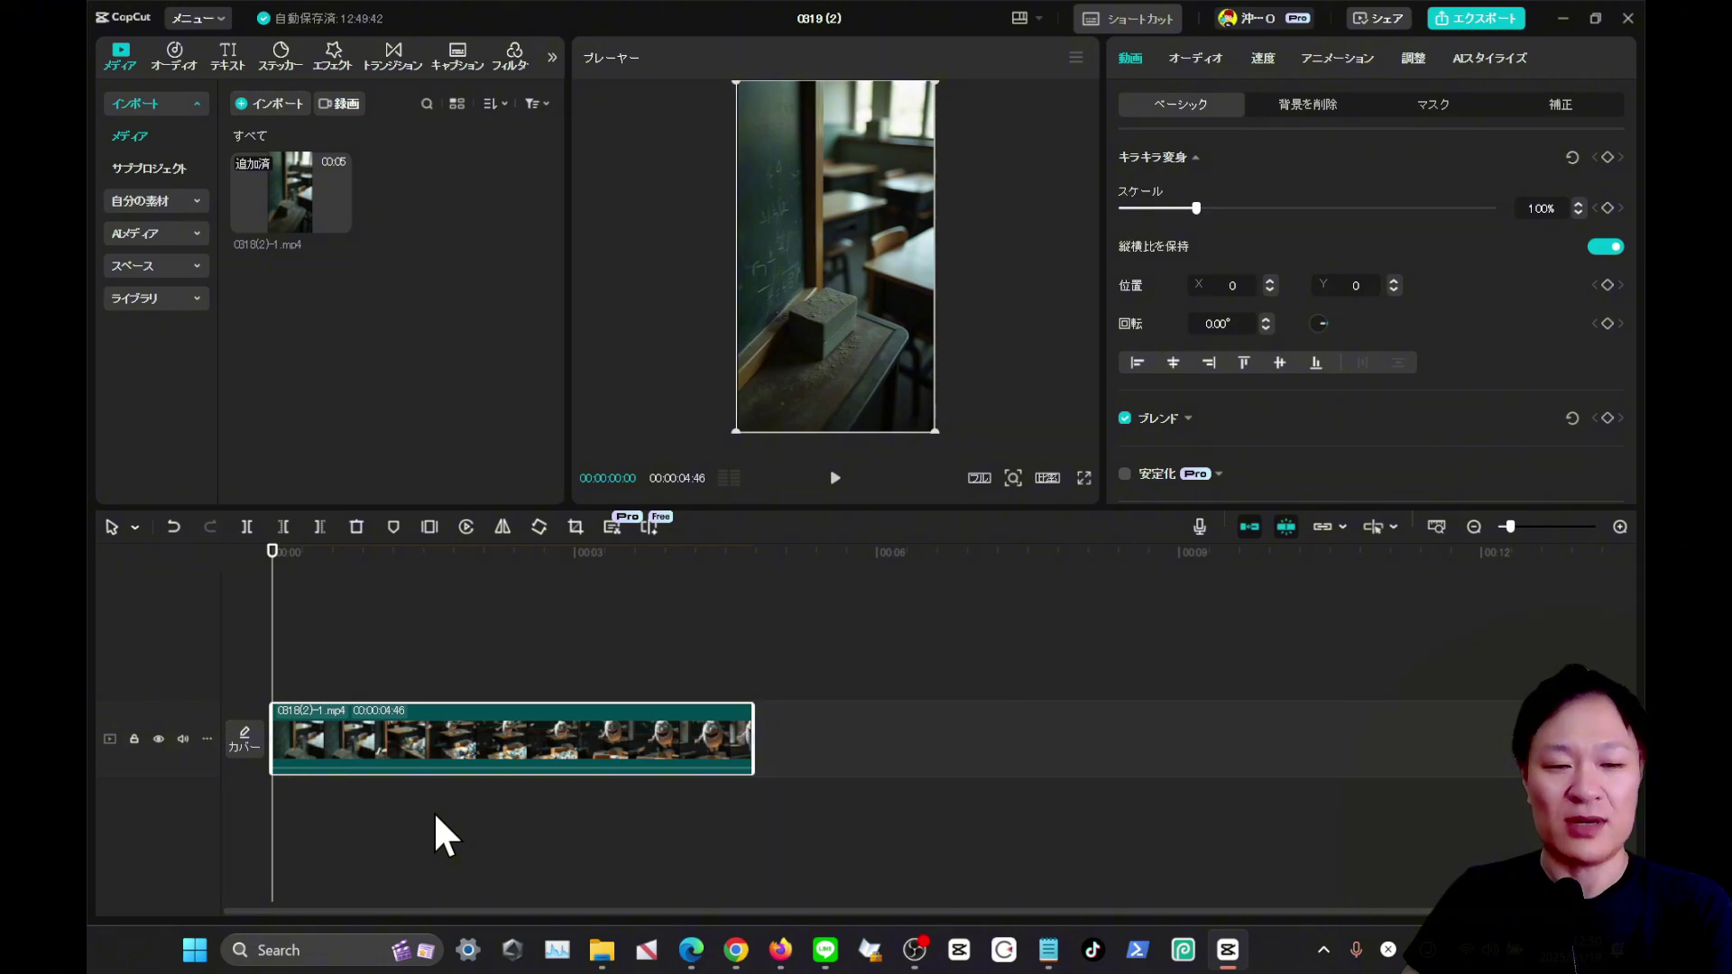
Delete the only clip from the timeline and place all twelve videos from the 0318(2) folder on the main track.
{"action": "scroll", "coordinate": [433, 810], "scroll_direction": "up", "scroll_amount": 3}
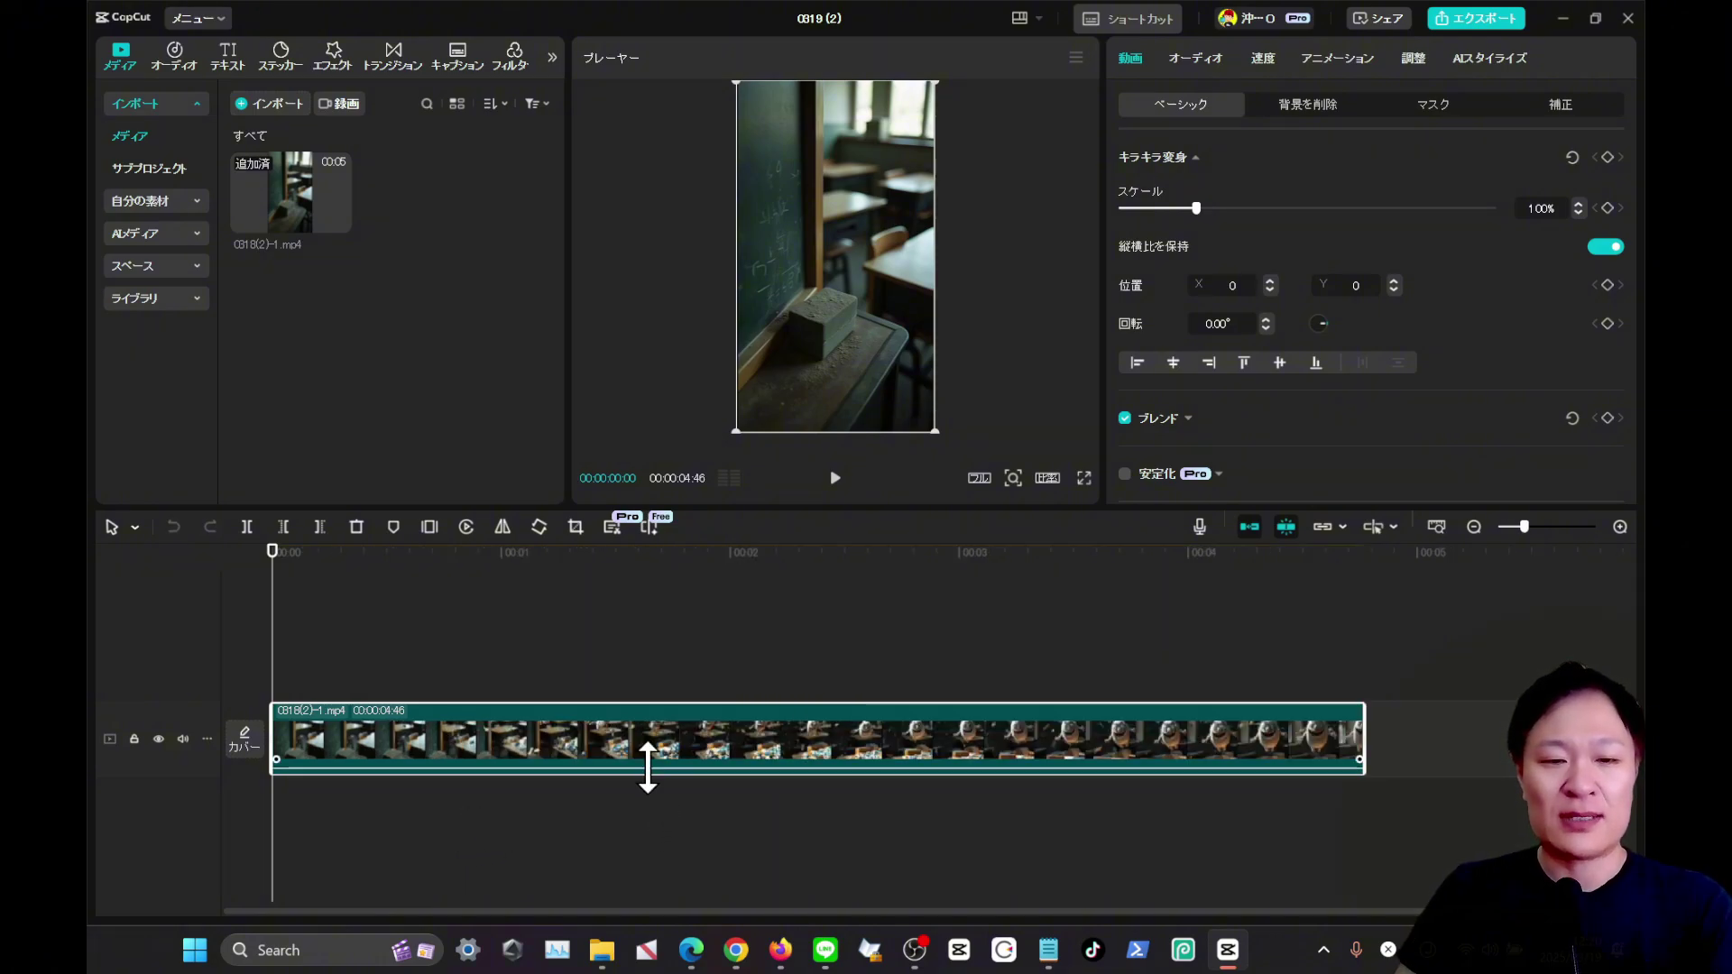
{"action": "key", "text": "Delete"}
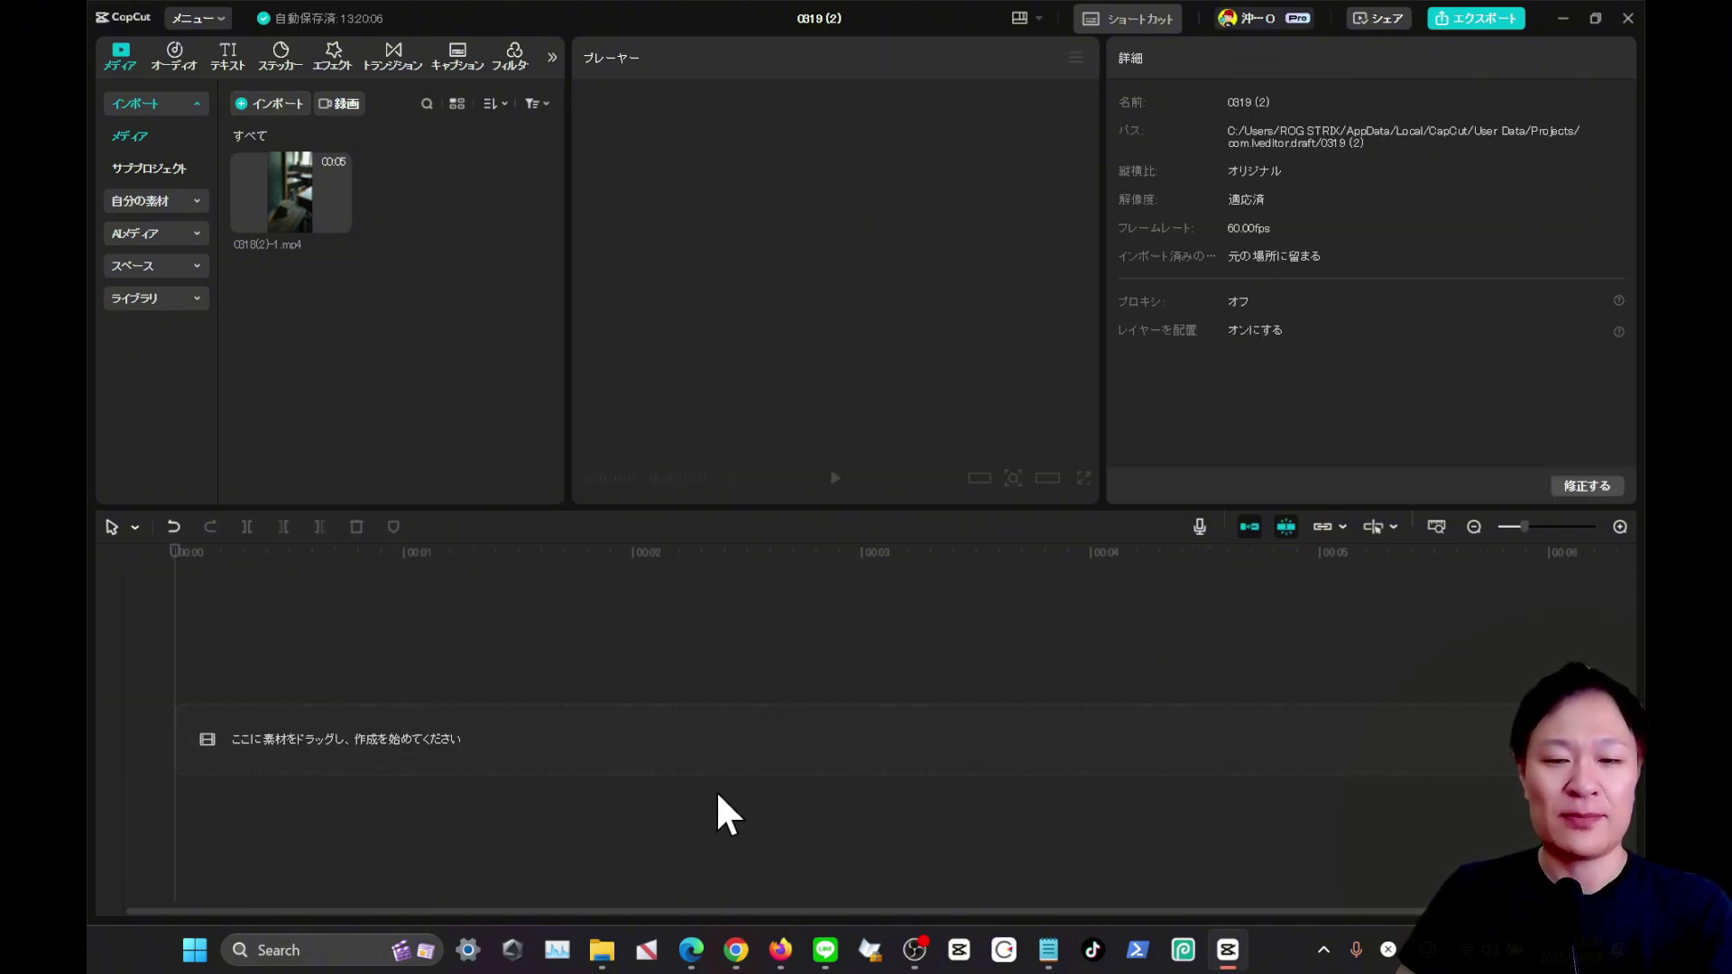
{"action": "key", "text": "alt+Tab"}
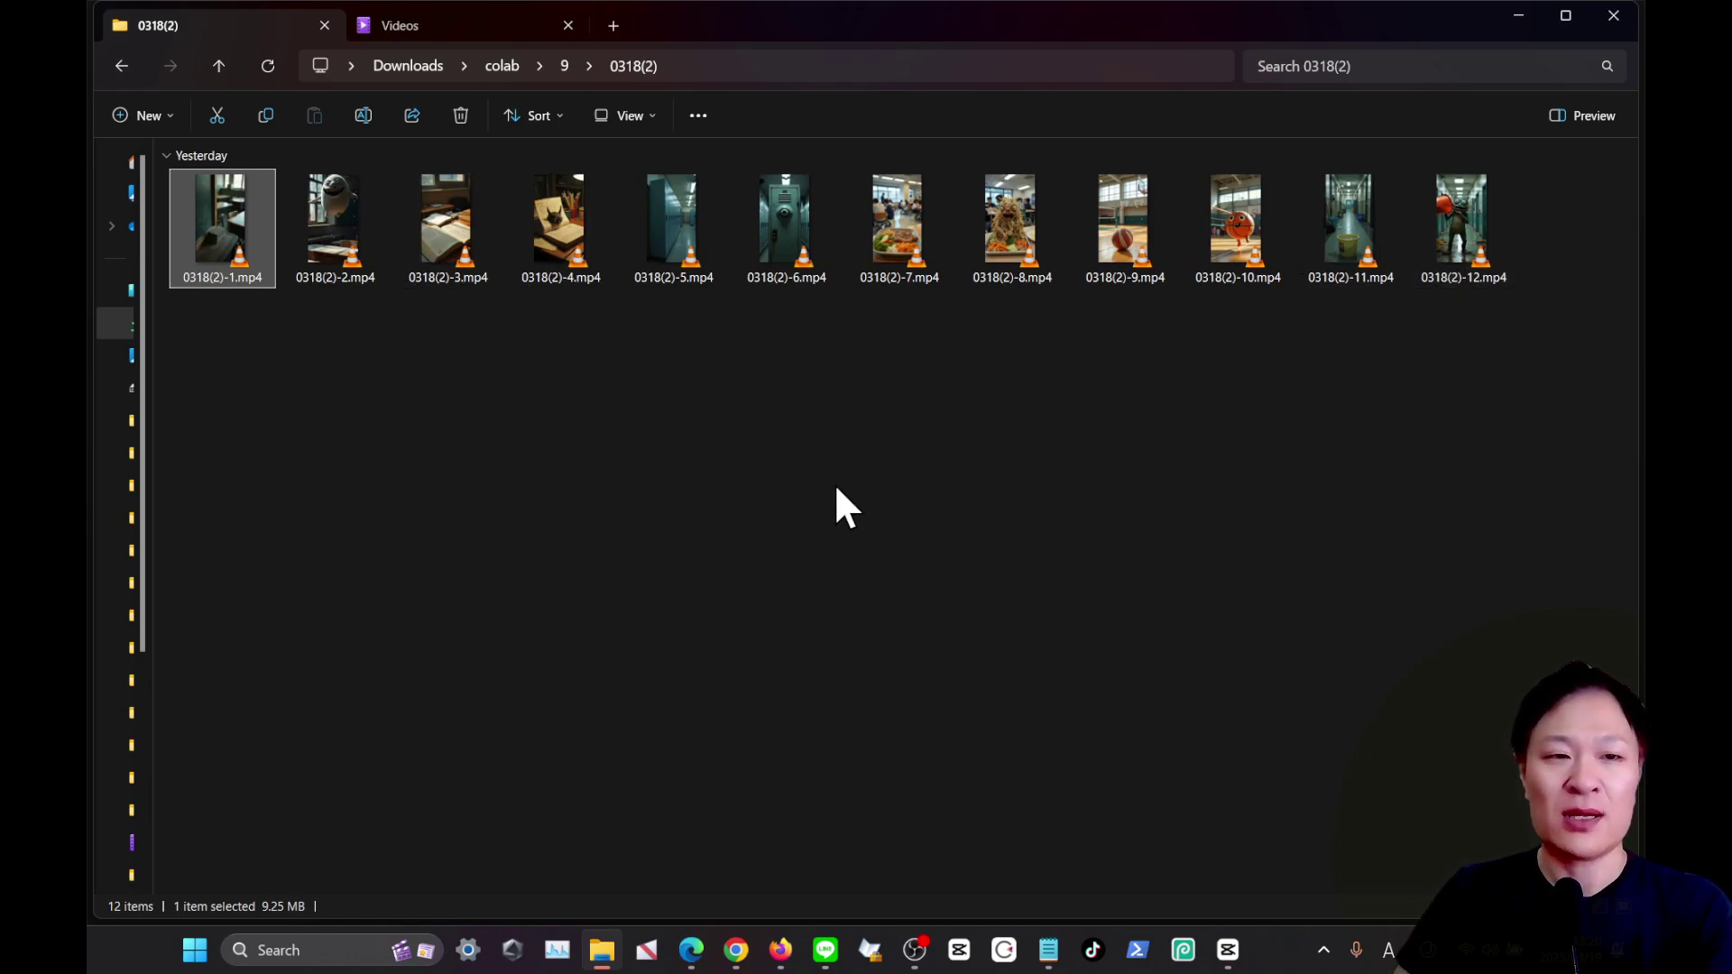
{"action": "key", "text": "ctrl+a"}
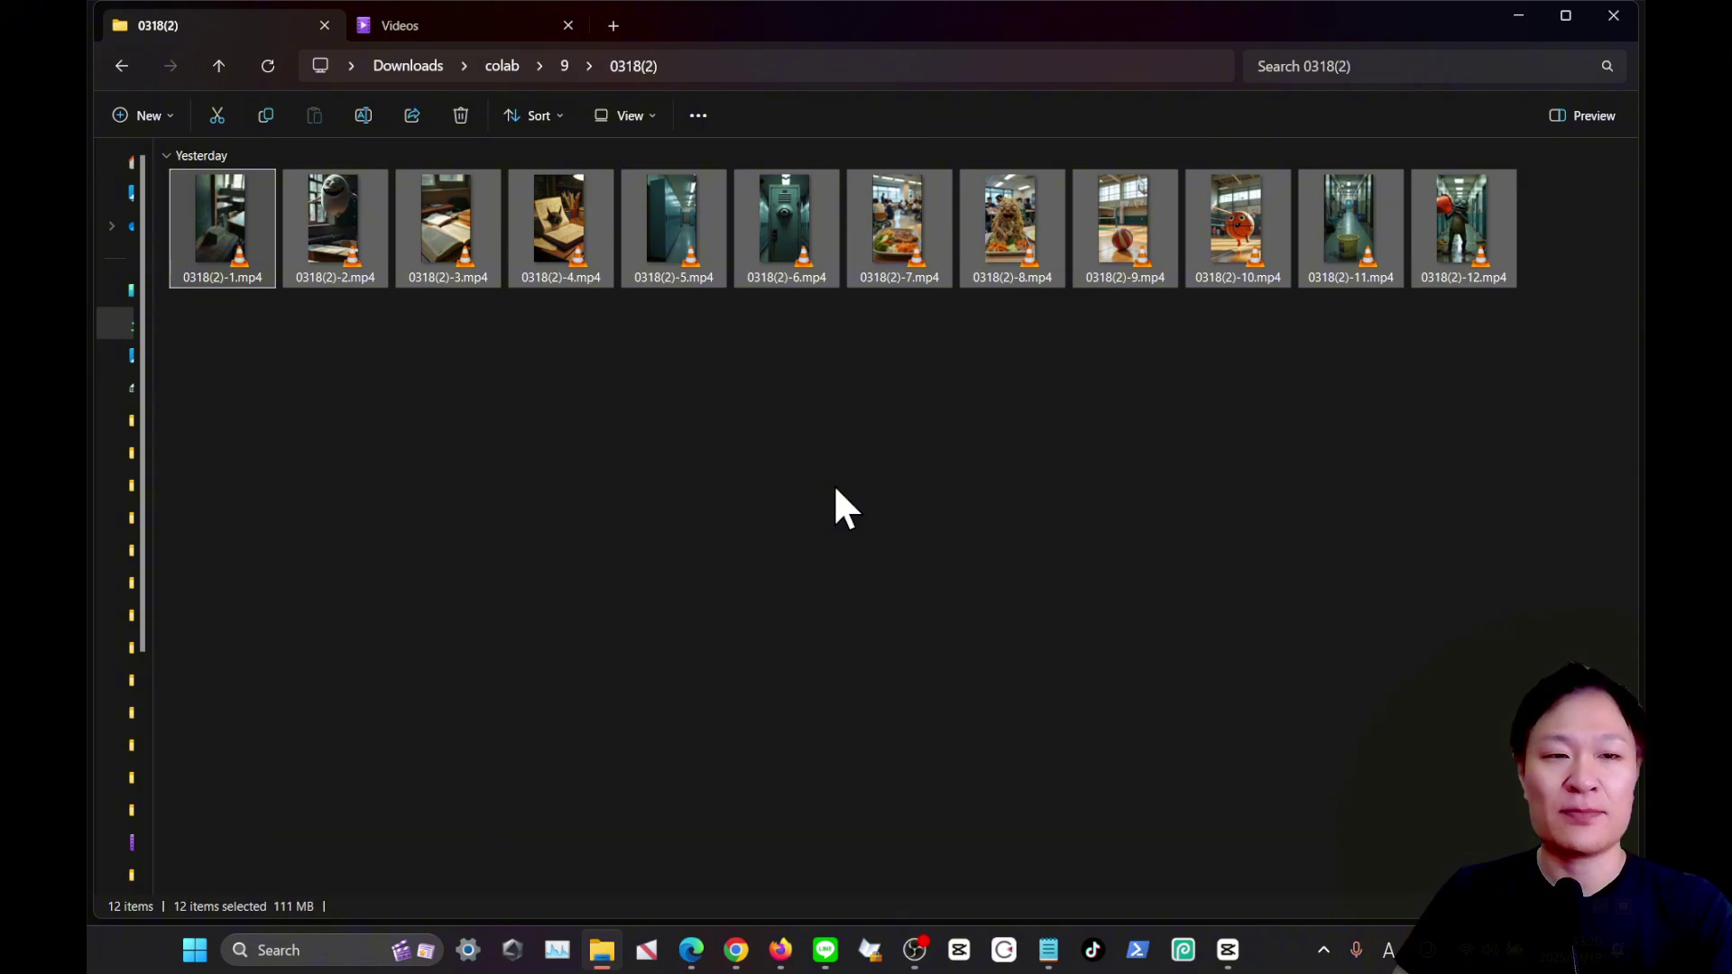
{"action": "left_click_drag", "start_coordinate": [218, 231], "coordinate": [392, 738]}
{"action": "key", "text": "alt+Tab"}
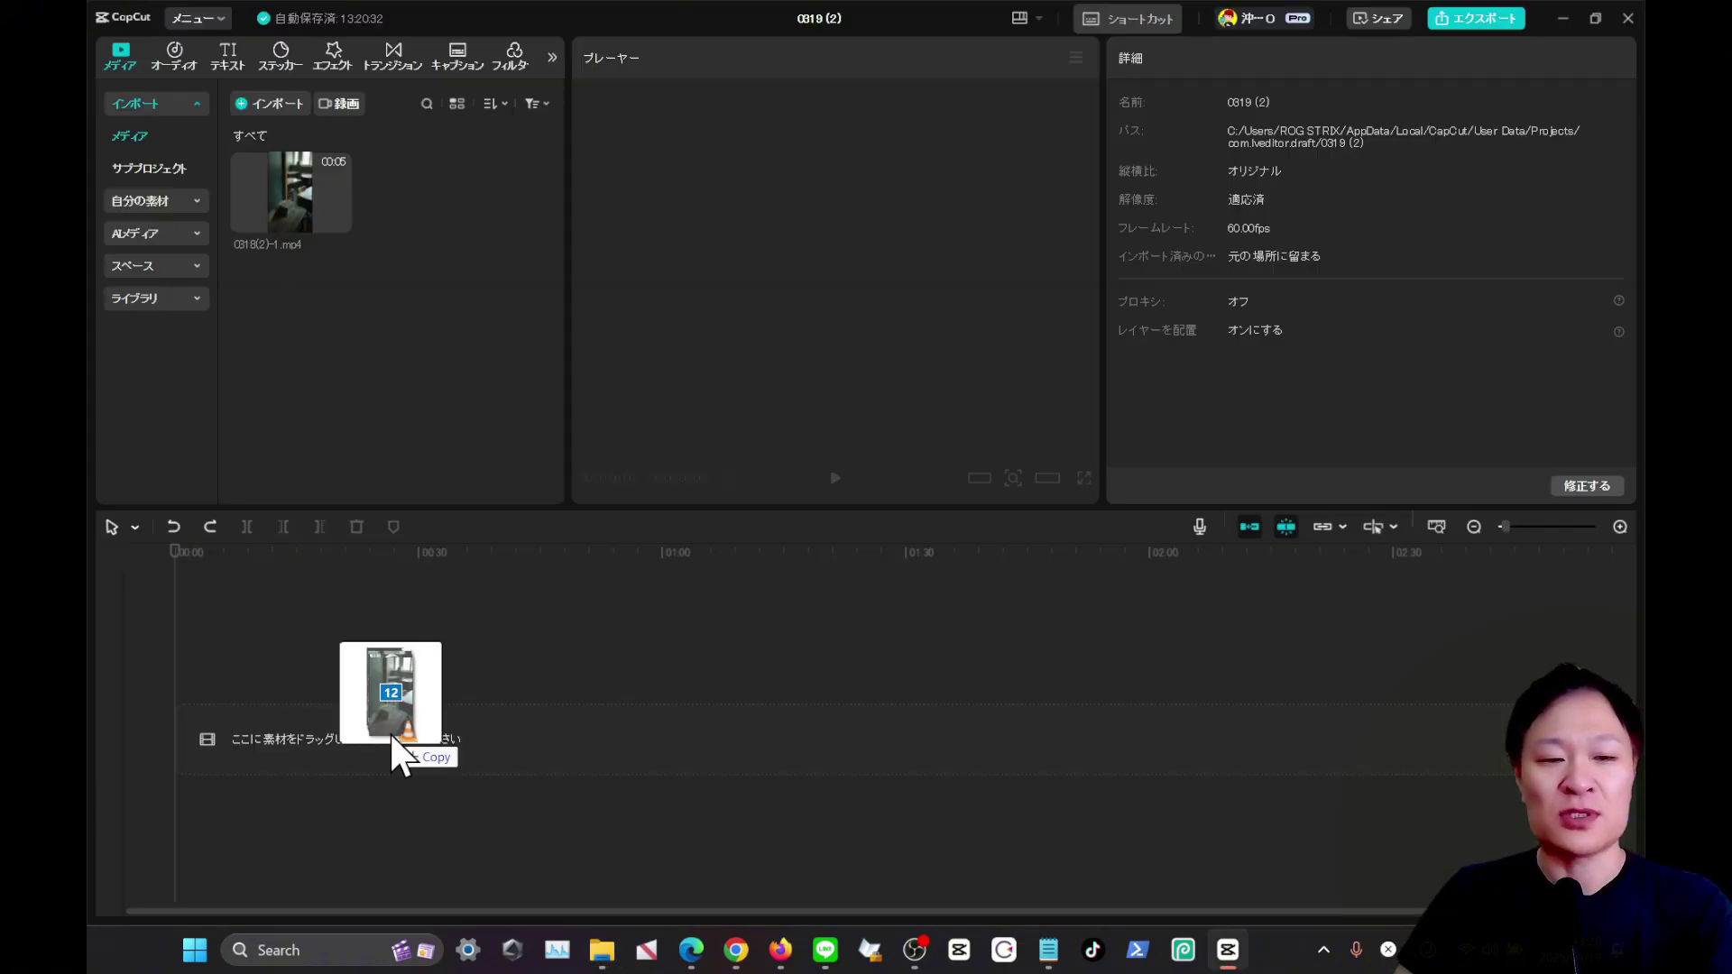
{"action": "left_click_drag", "start_coordinate": [393, 738], "coordinate": [388, 741]}
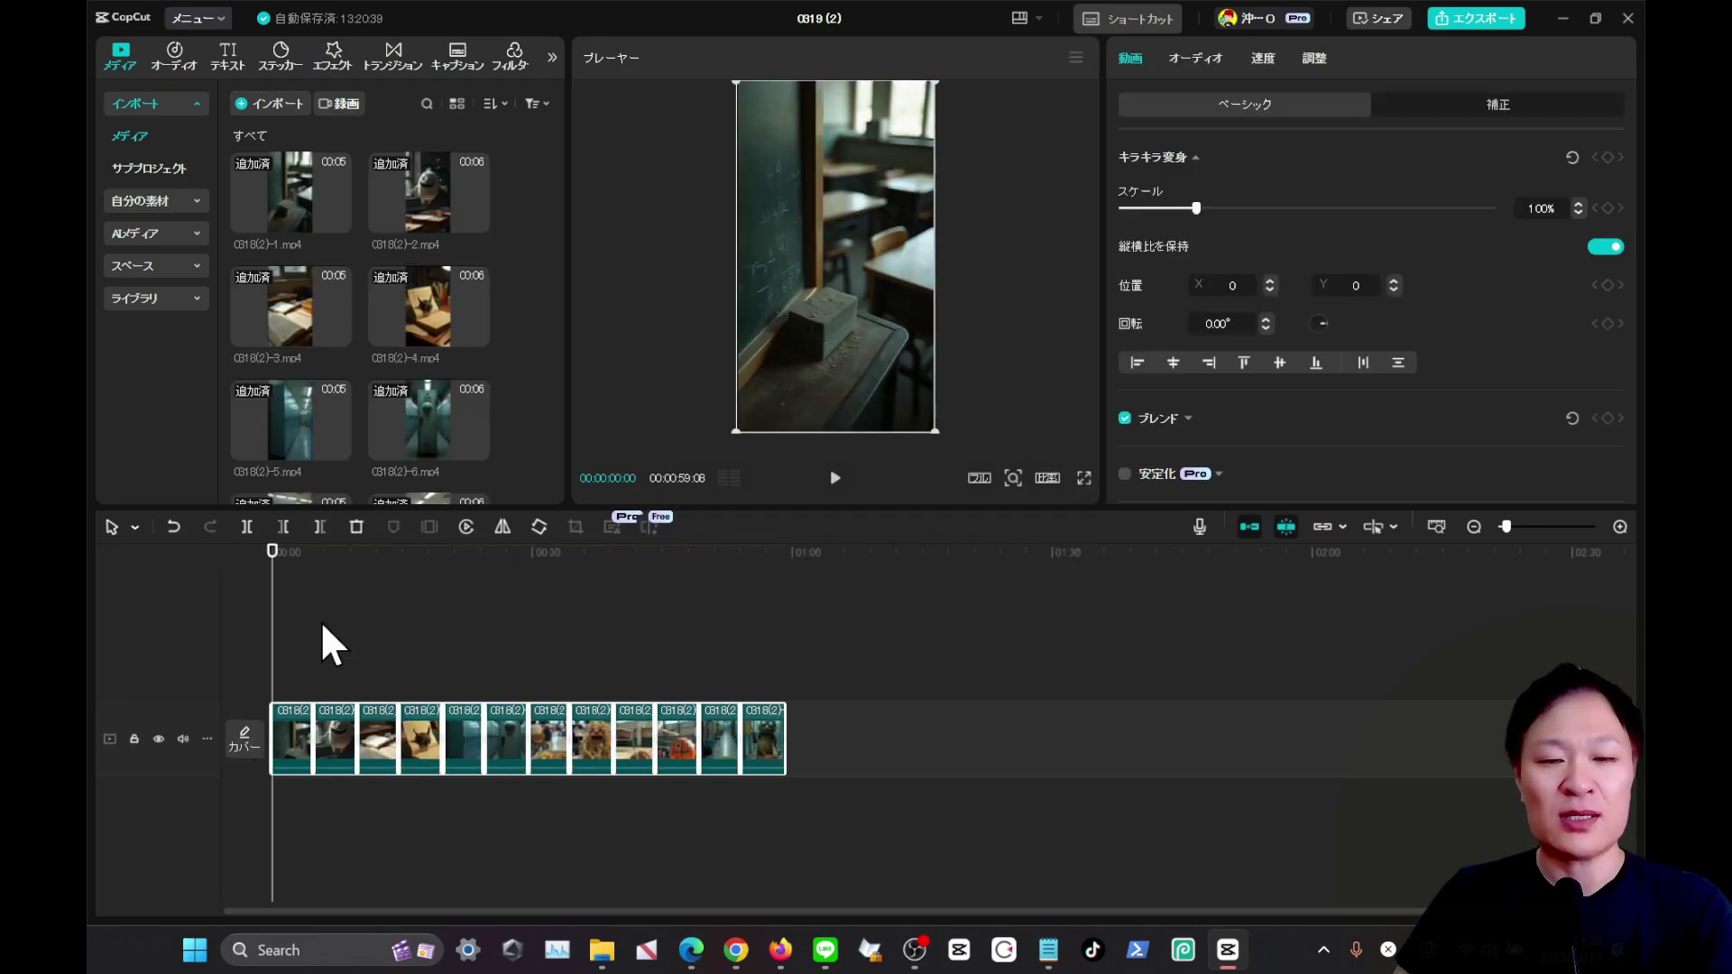
{"action": "scroll", "coordinate": [323, 624], "scroll_direction": "up", "scroll_amount": 1}
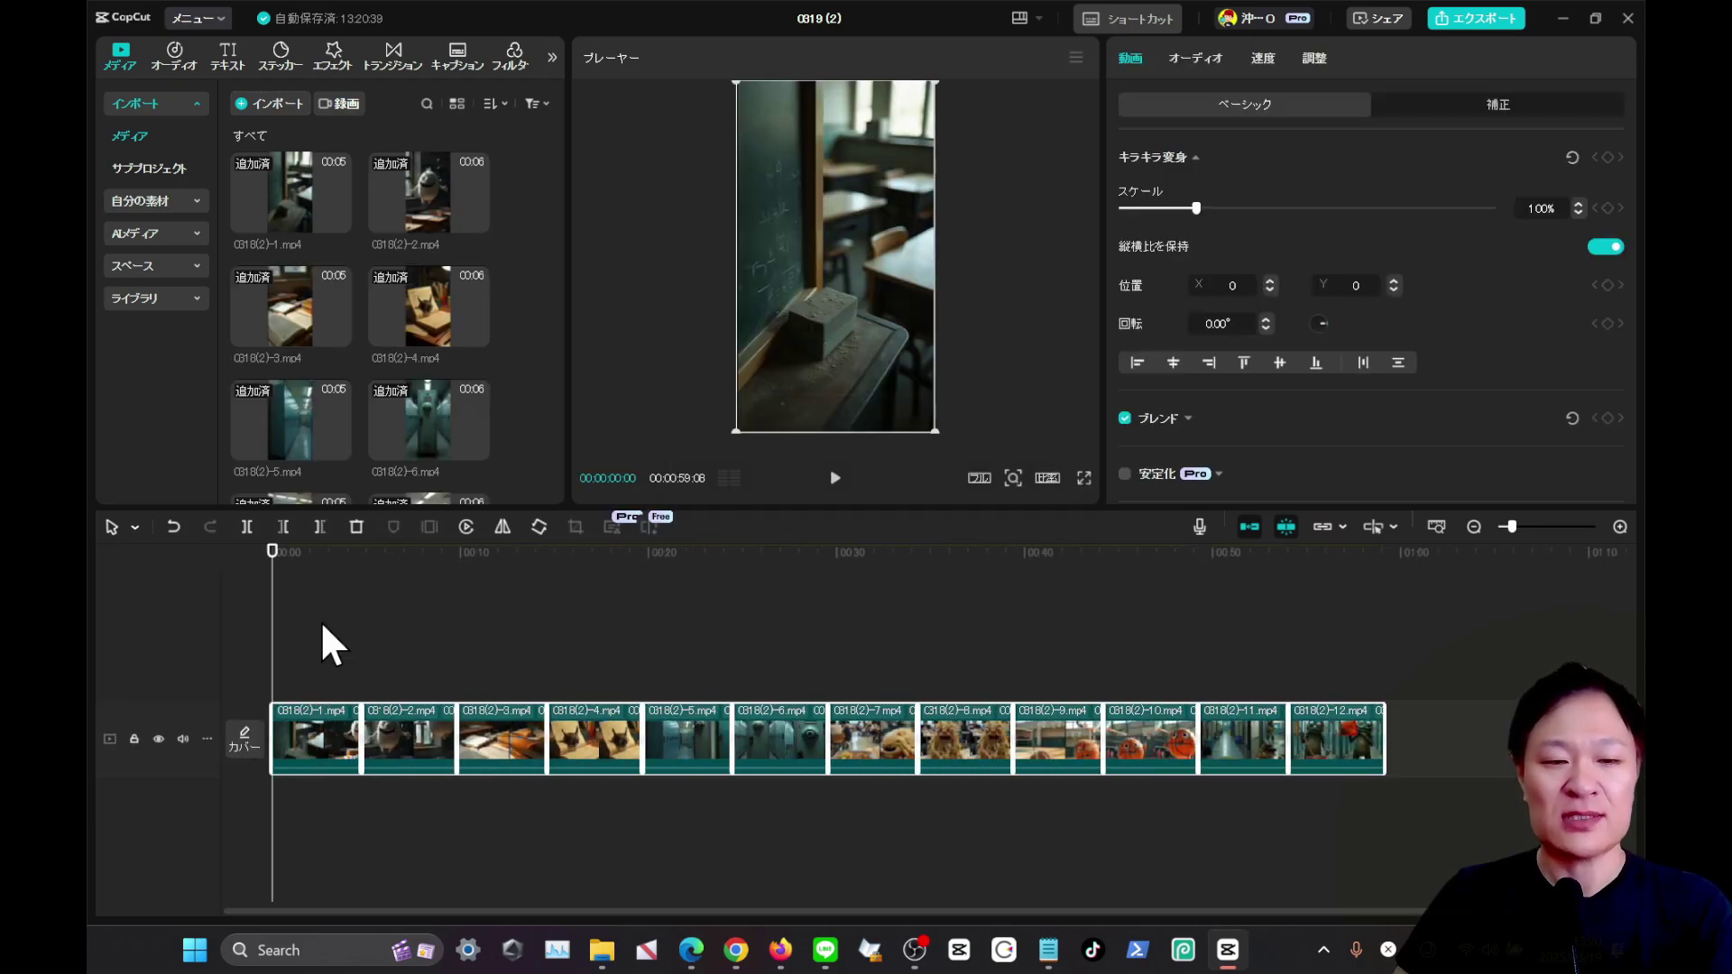
{"action": "key", "text": "alt+Tab"}
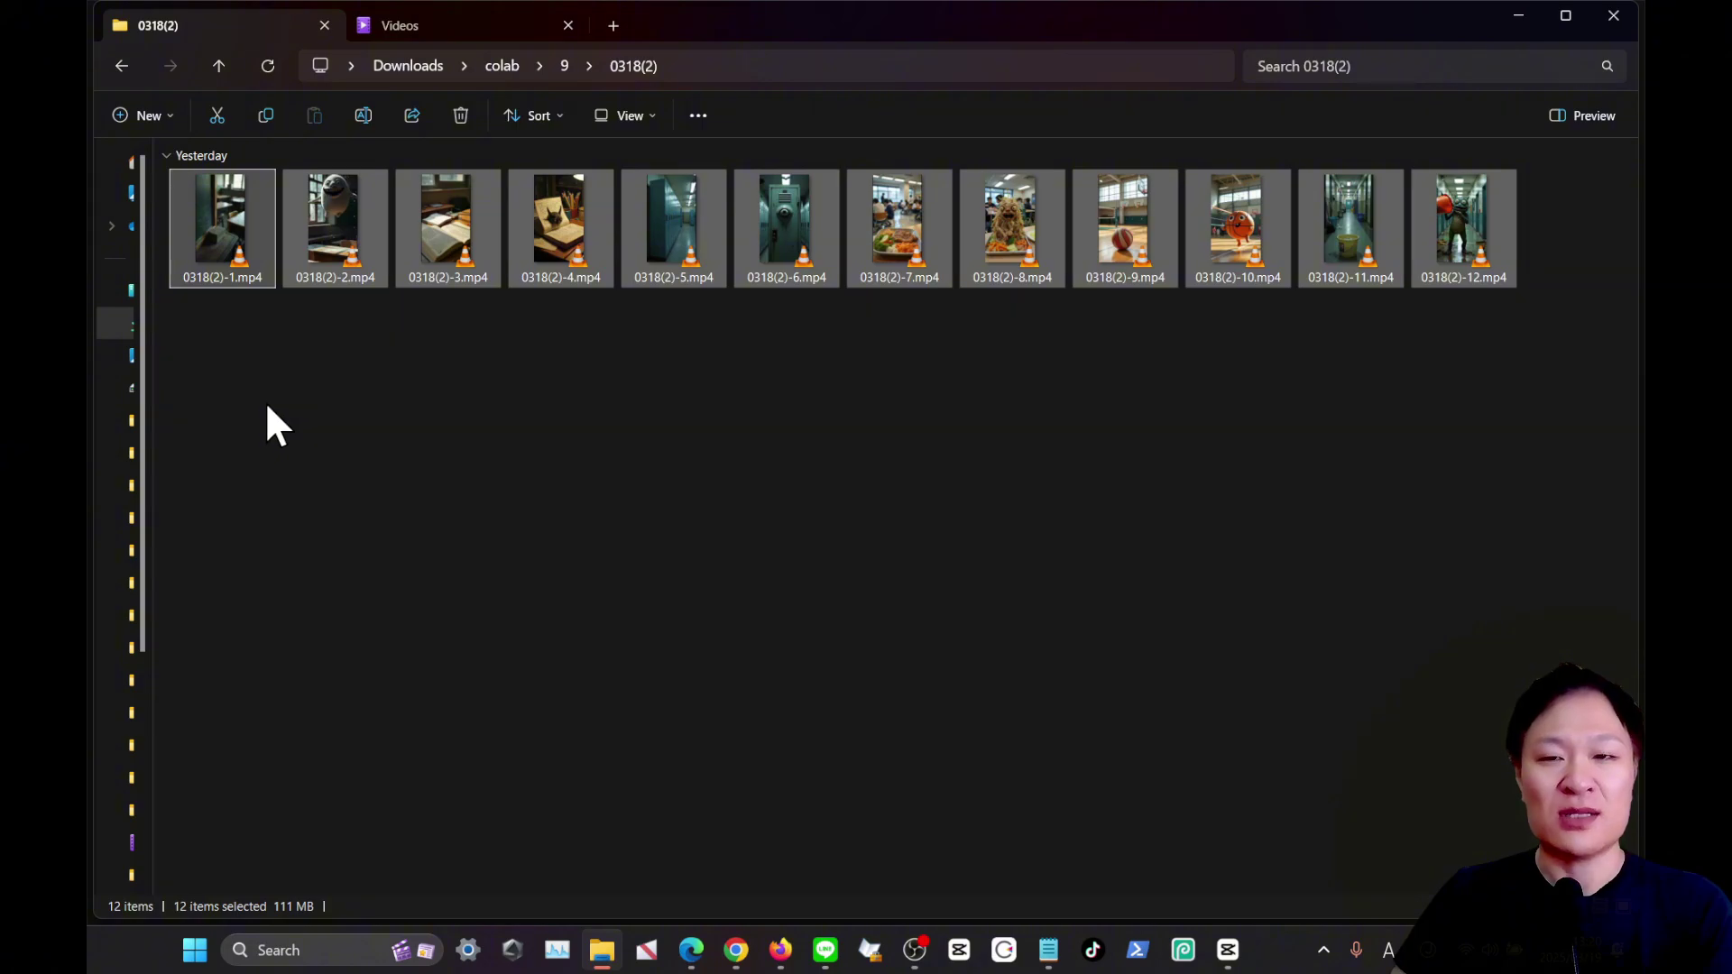
{"action": "key", "text": "alt+Tab"}
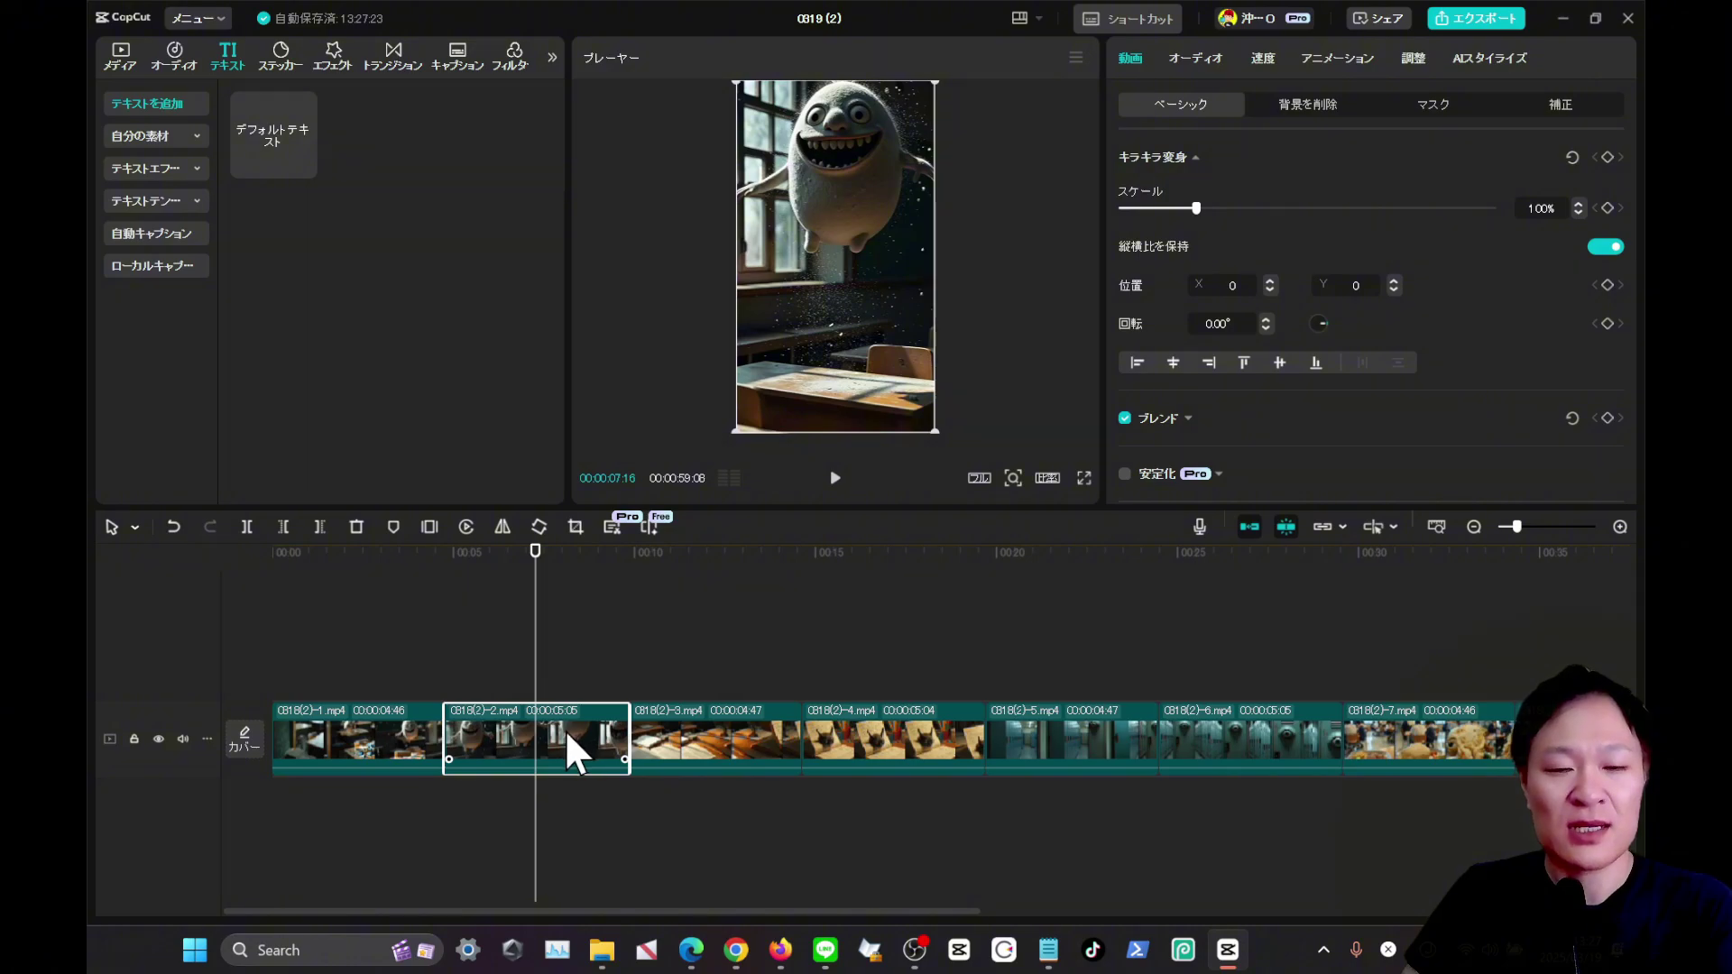
Try pasting copies of the 0318(2)-2.mp4 clip onto an upper track and lining them up end to end.
{"action": "left_click_drag", "start_coordinate": [564, 729], "coordinate": [801, 848]}
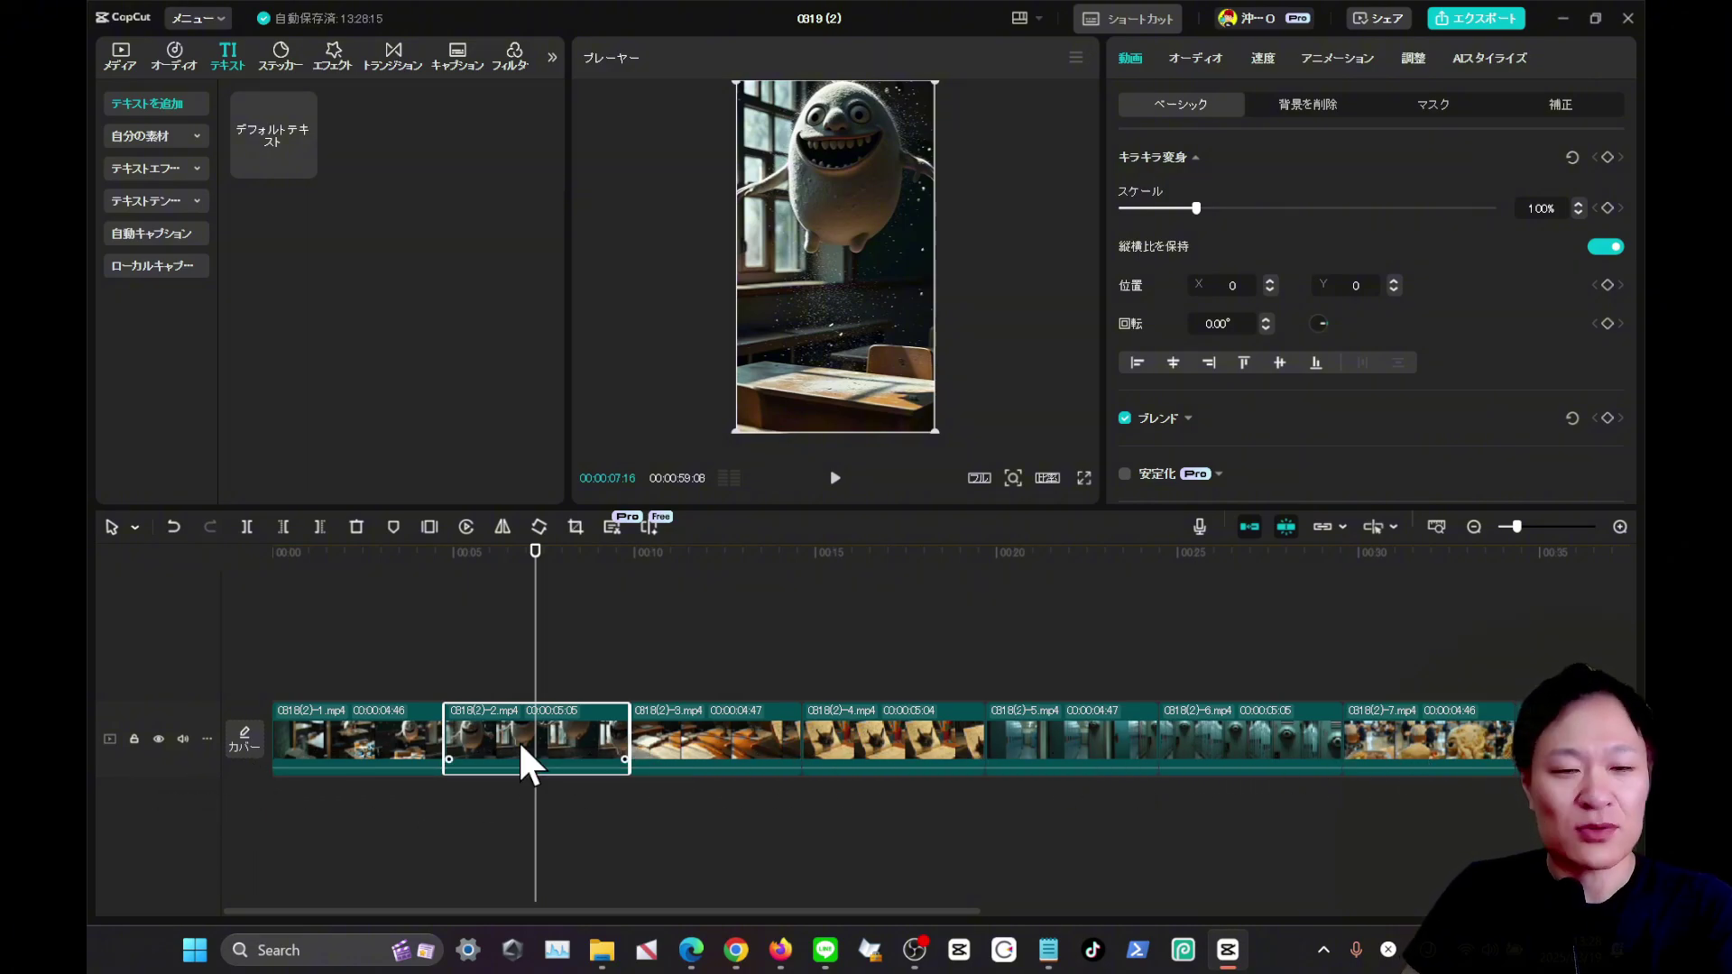
{"action": "left_click_drag", "start_coordinate": [505, 739], "coordinate": [1267, 695]}
{"action": "key", "text": "ctrl+v"}
{"action": "key", "text": "ctrl+v"}
{"action": "key", "text": "ctrl+v"}
{"action": "left_click_drag", "start_coordinate": [782, 659], "coordinate": [721, 657]}
{"action": "left_click_drag", "start_coordinate": [972, 652], "coordinate": [848, 668]}
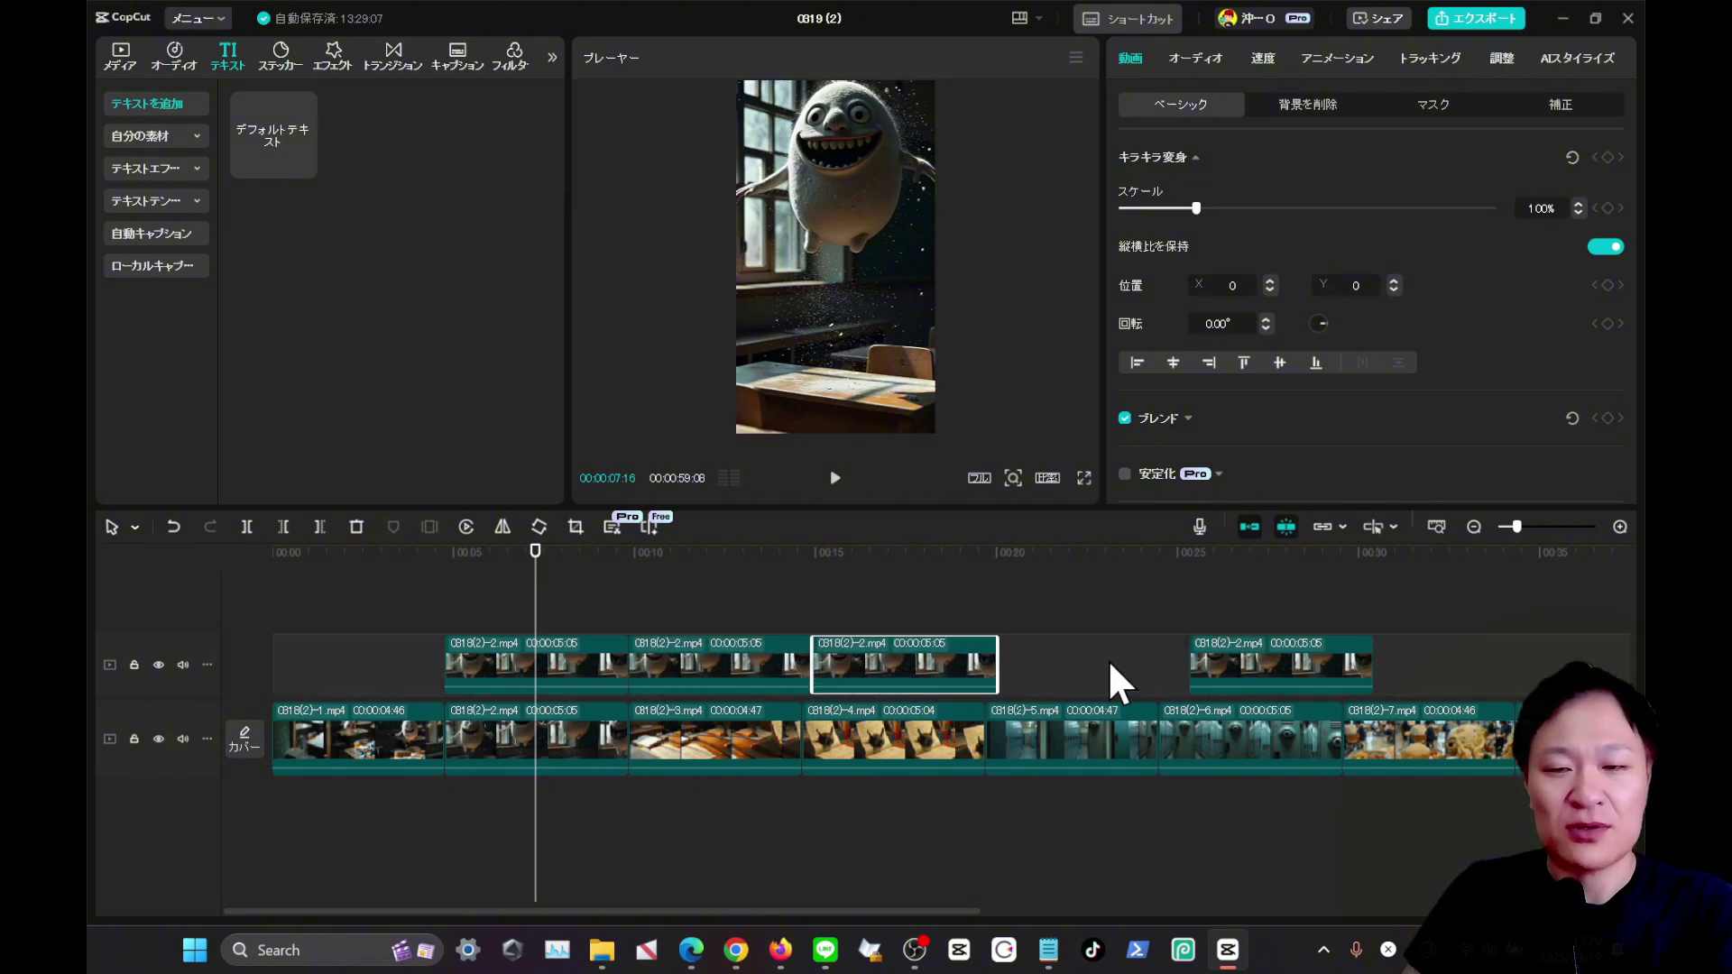
{"action": "left_click_drag", "start_coordinate": [1233, 664], "coordinate": [1043, 680]}
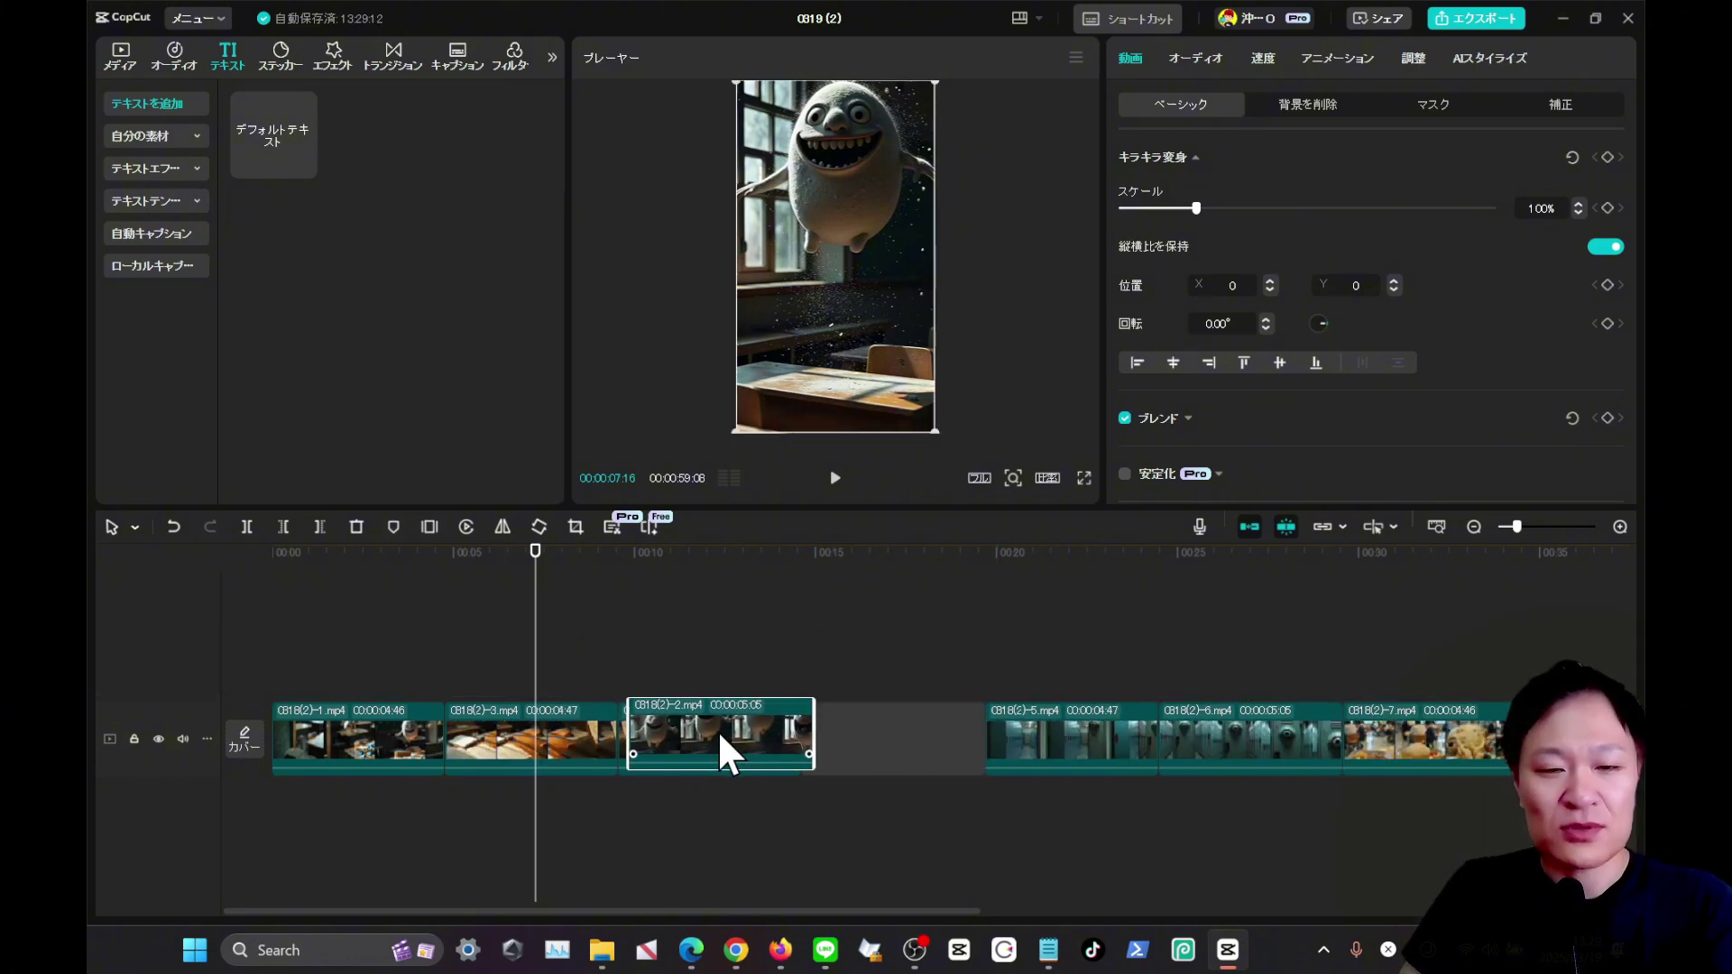
Try lifting 0318(2)-2.mp4 off the main track with the main track magnet off, then restore the magnet and the clip's place.
{"action": "left_click_drag", "start_coordinate": [719, 730], "coordinate": [526, 722]}
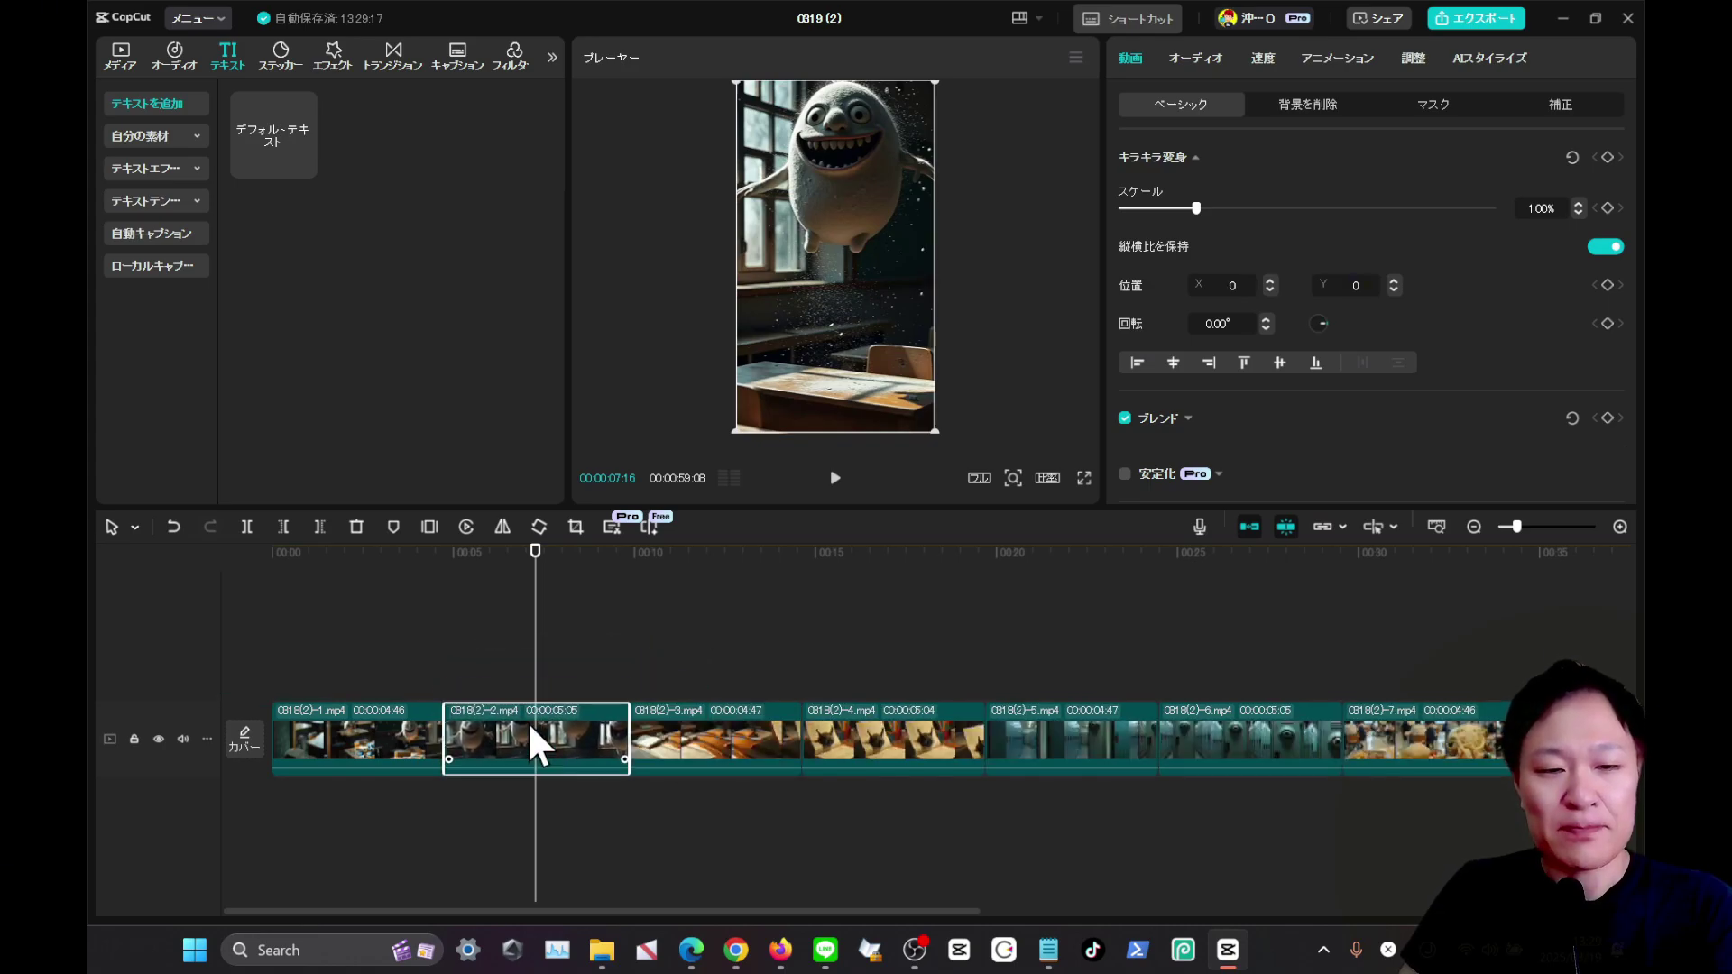
{"action": "left_click", "coordinate": [1248, 527]}
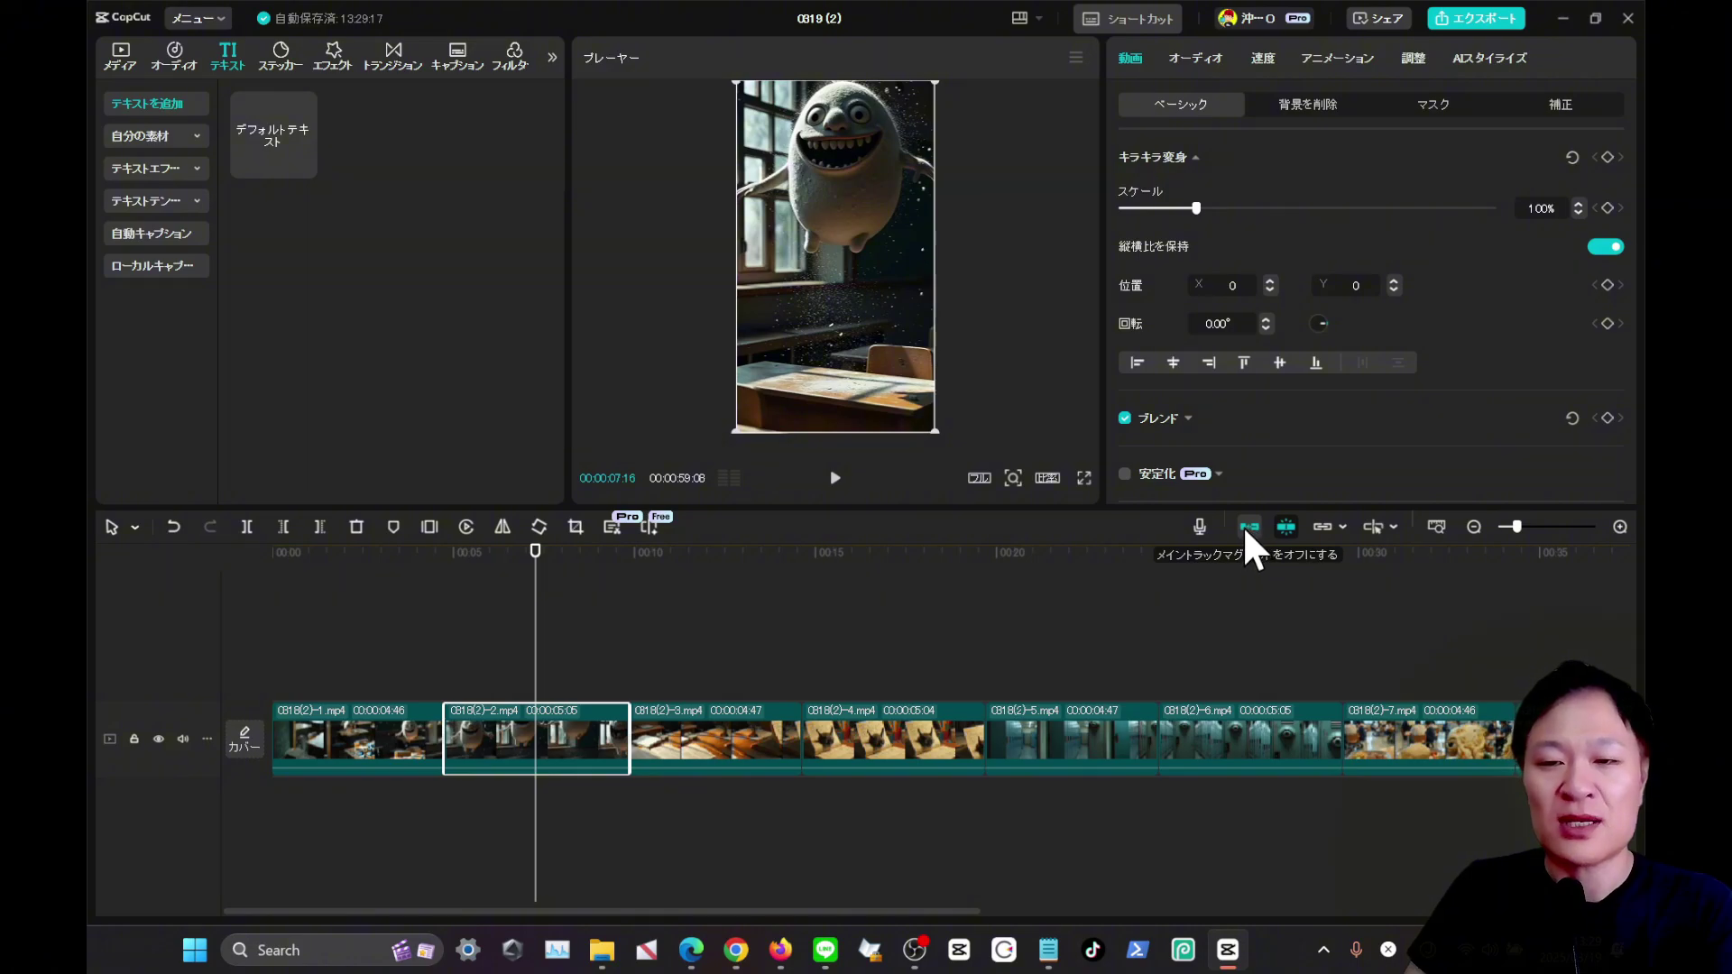
{"action": "left_click_drag", "start_coordinate": [562, 726], "coordinate": [906, 639]}
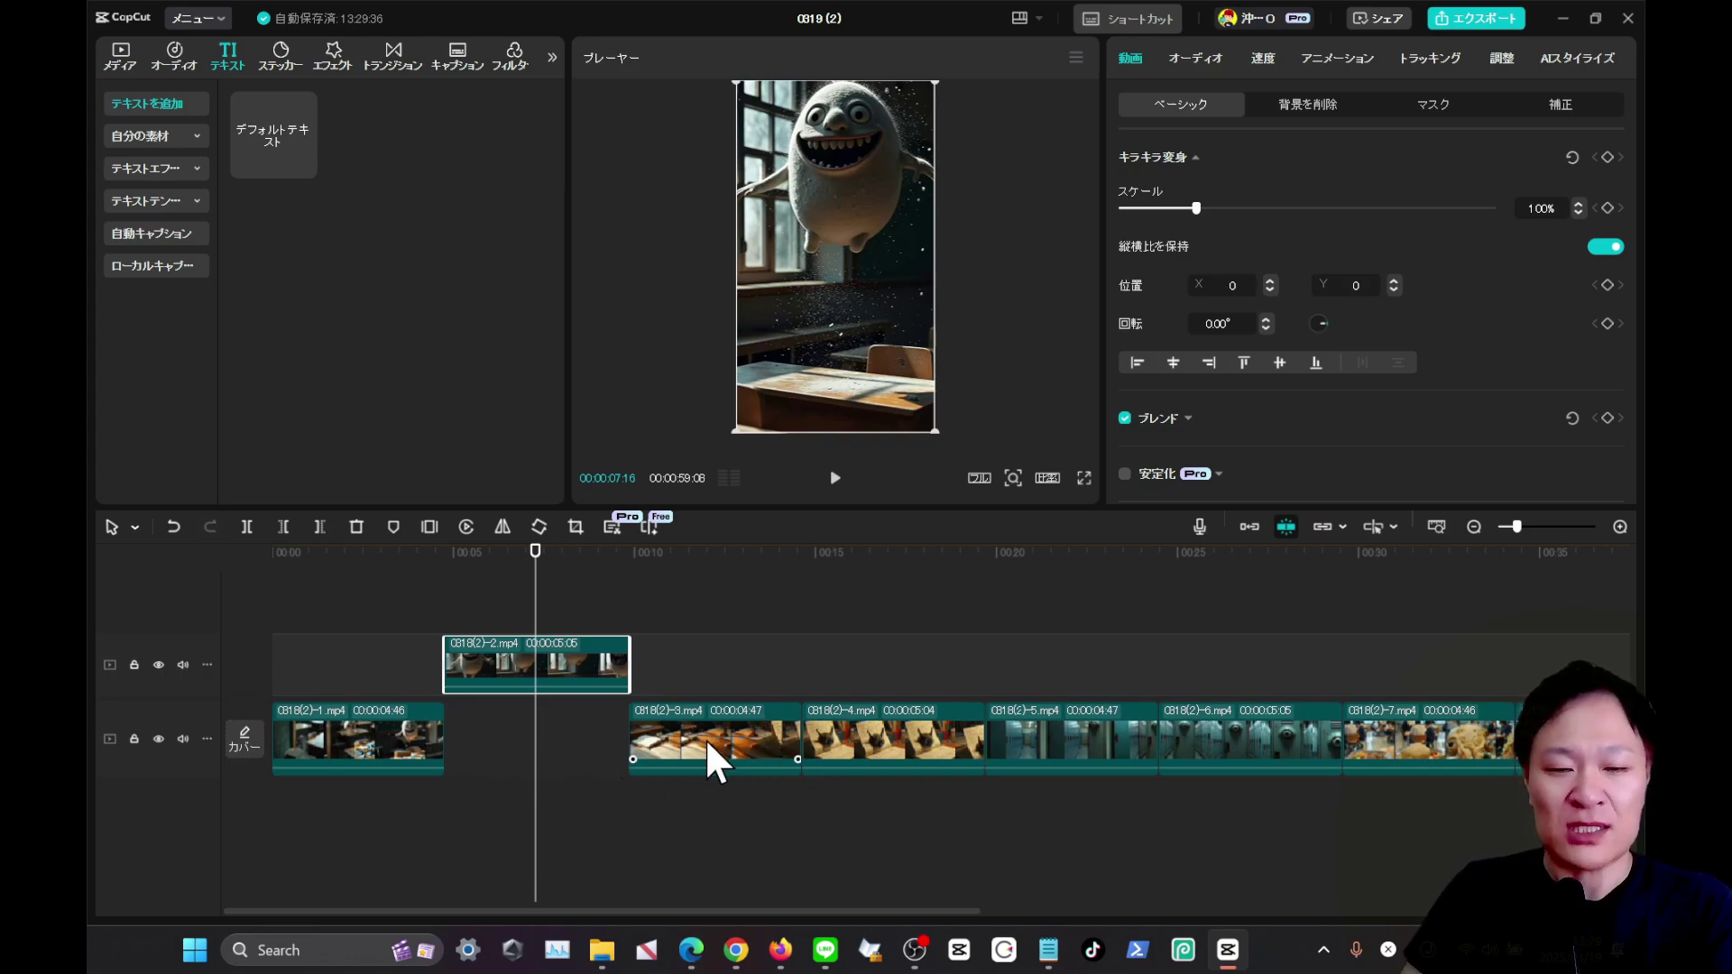
{"action": "left_click", "coordinate": [1248, 527]}
{"action": "left_click_drag", "start_coordinate": [549, 665], "coordinate": [549, 733]}
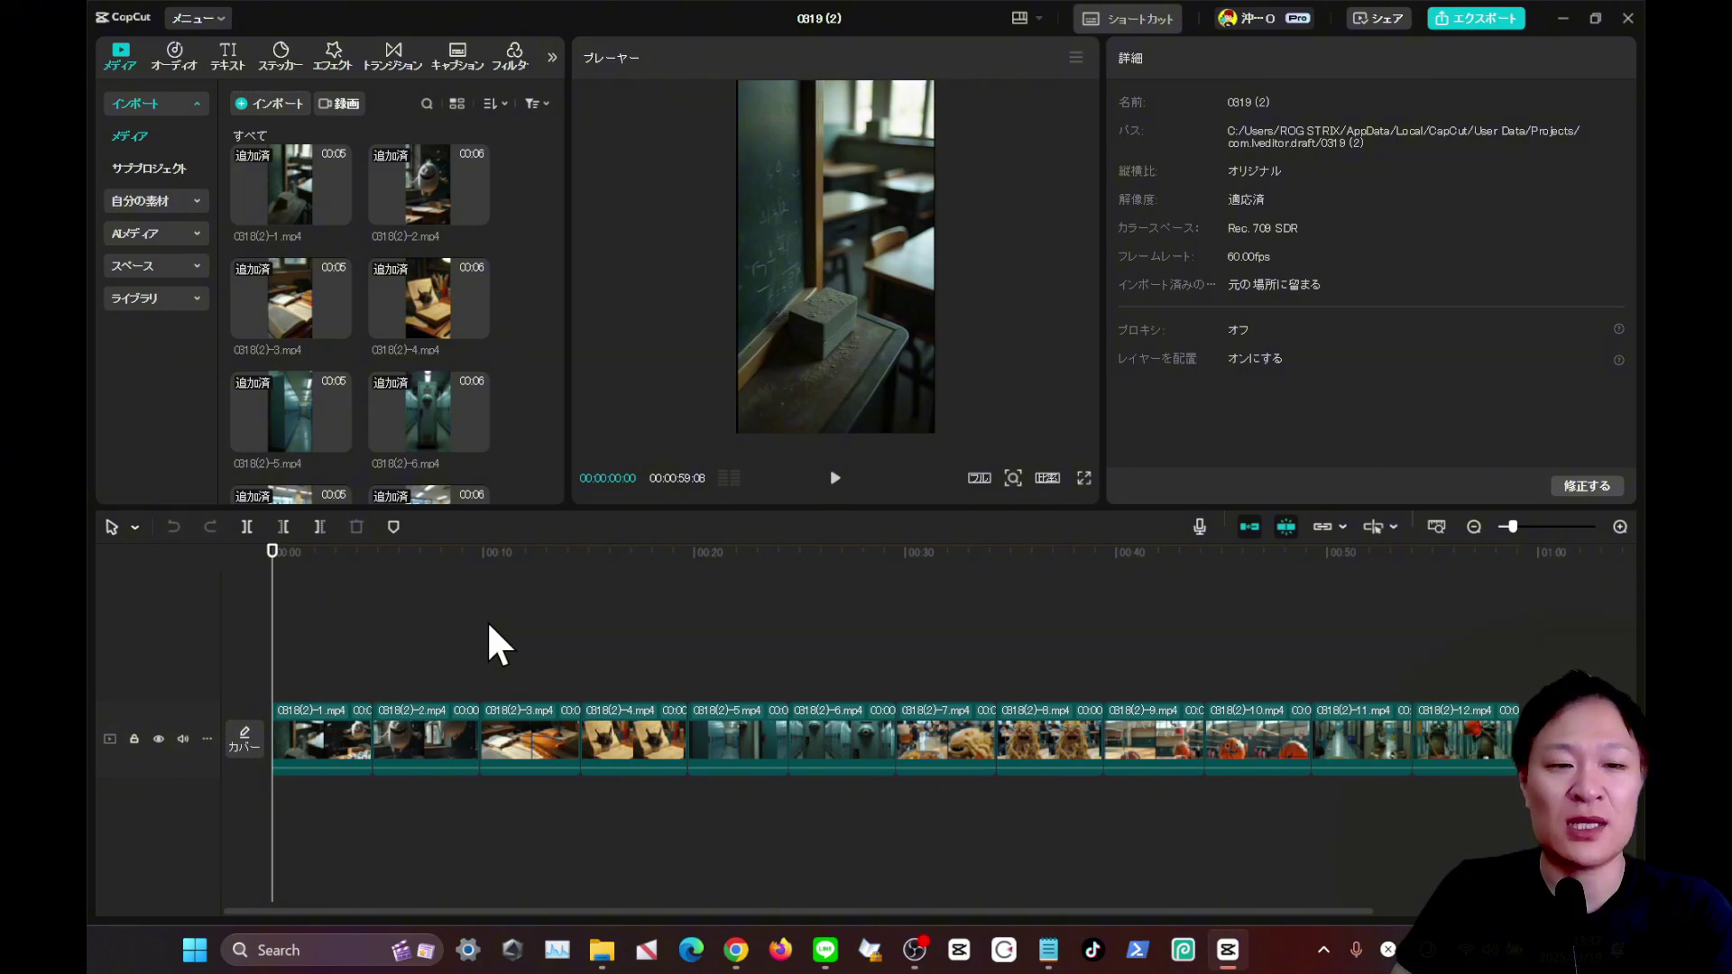
Add a default text above the 0318(2)-2.mp4 clip on the timeline, spanning the clip's length.
{"action": "left_click_drag", "start_coordinate": [289, 559], "coordinate": [453, 556]}
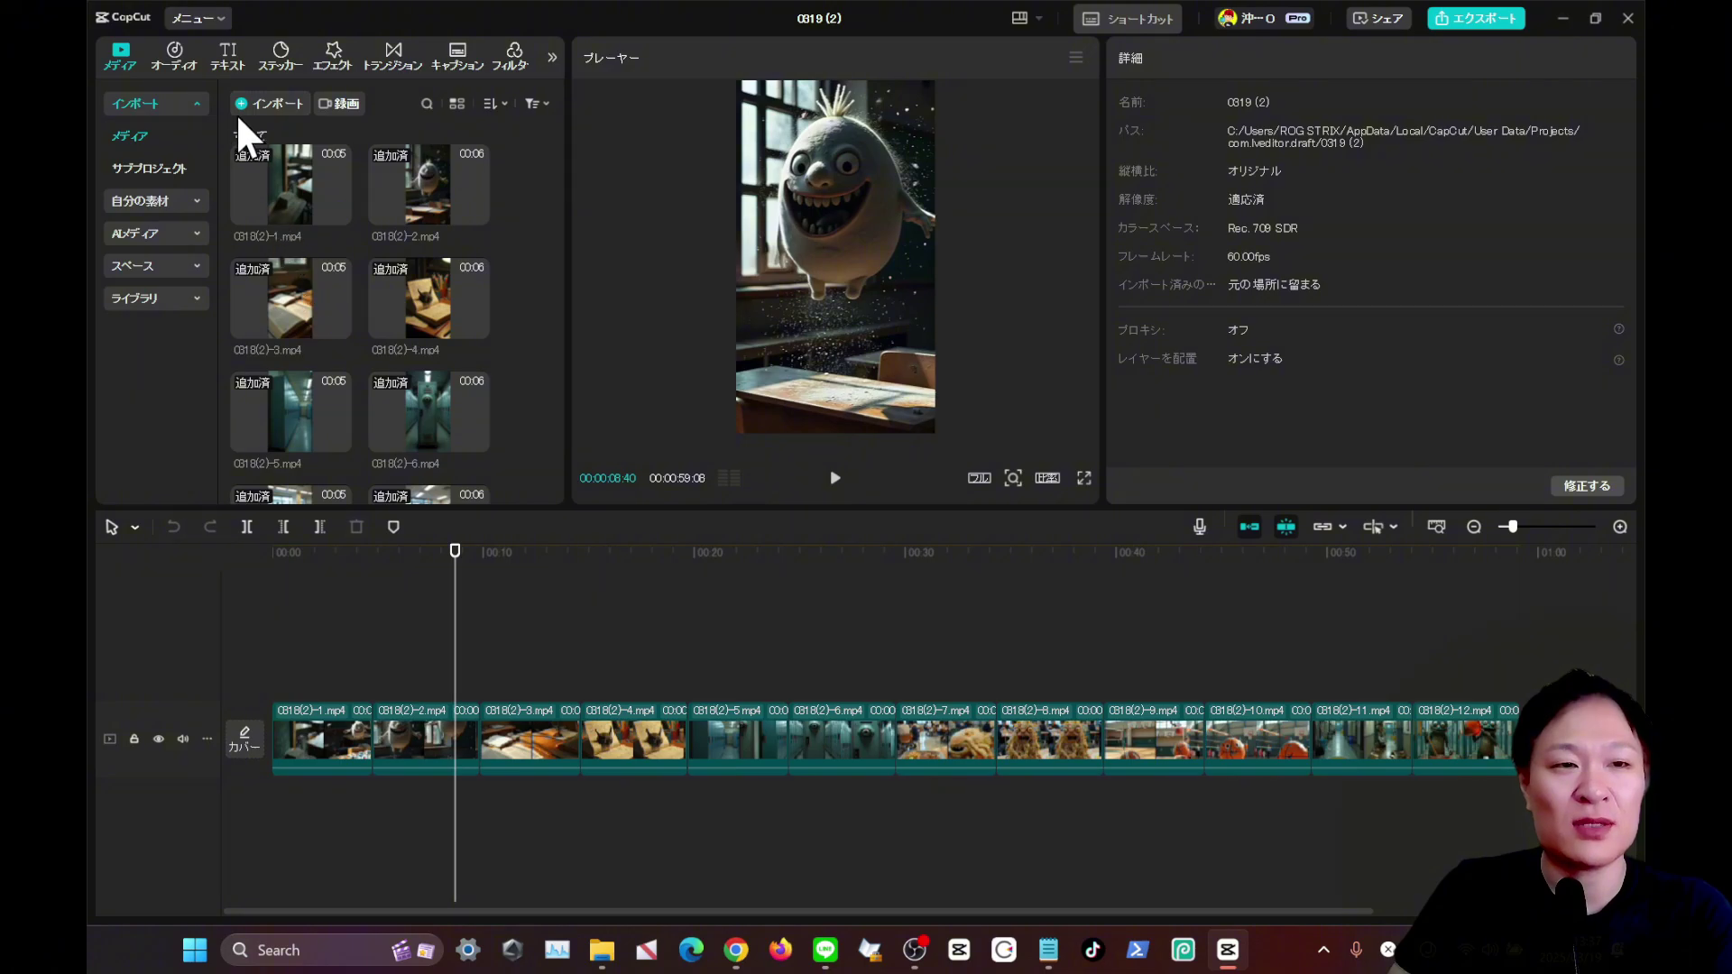
{"action": "left_click", "coordinate": [230, 65]}
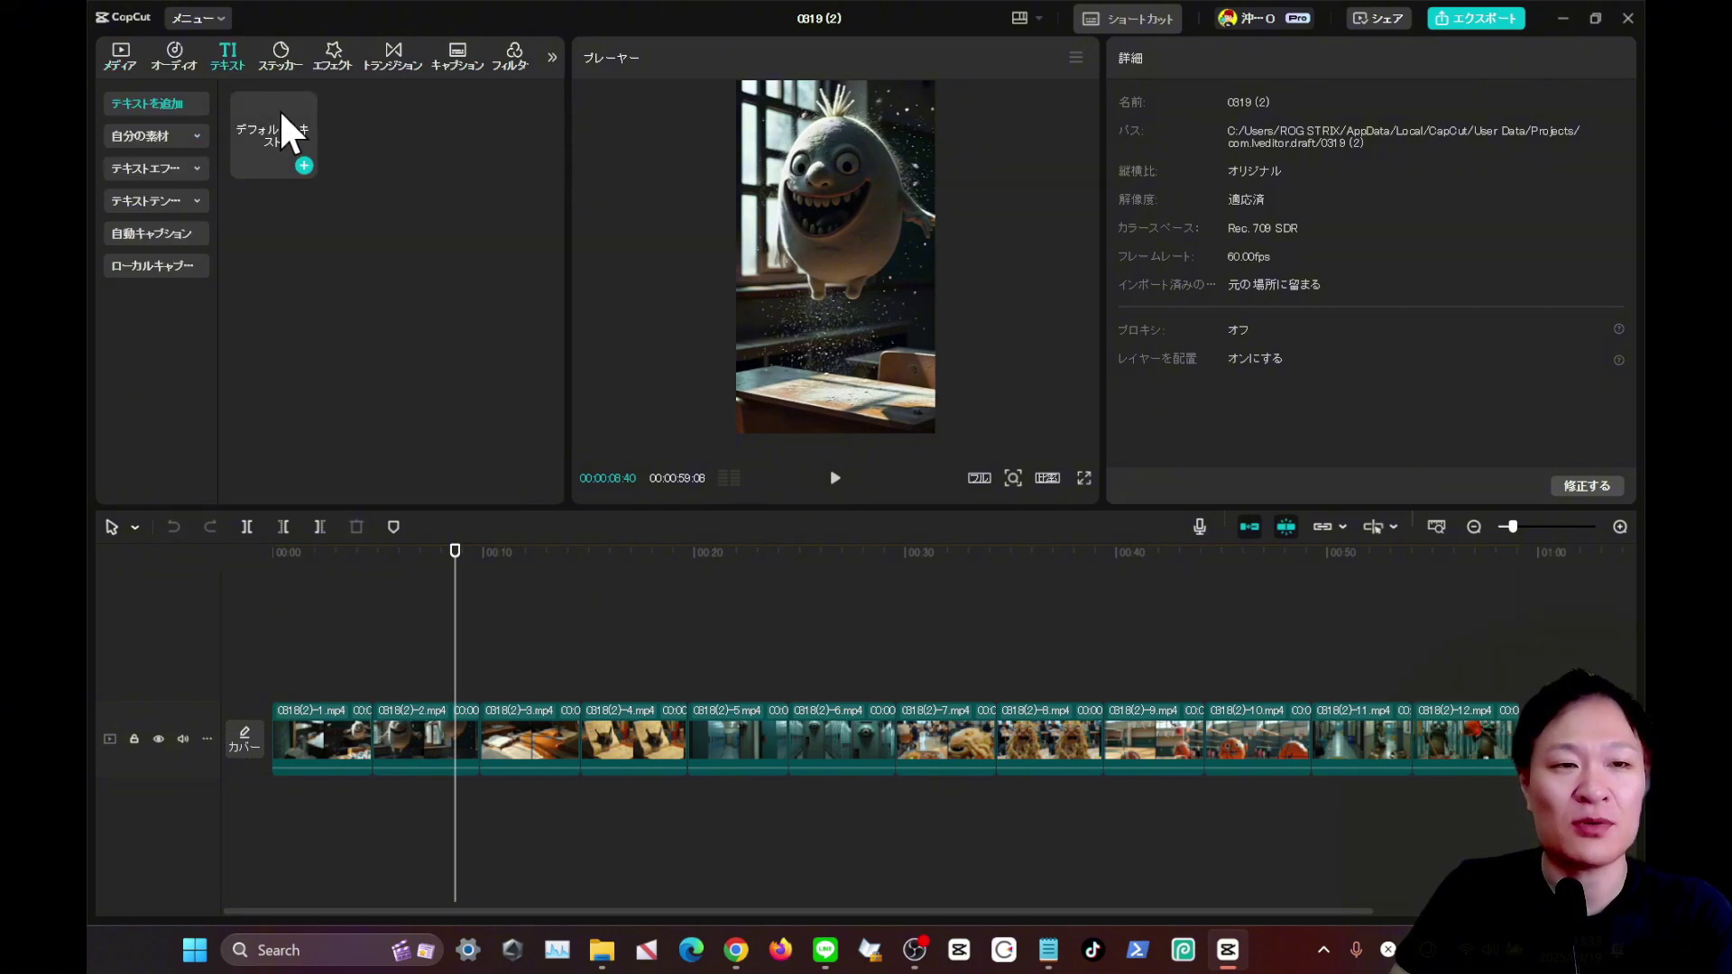
{"action": "left_click_drag", "start_coordinate": [279, 108], "coordinate": [517, 683]}
{"action": "scroll", "coordinate": [527, 689], "scroll_direction": "up", "scroll_amount": 2}
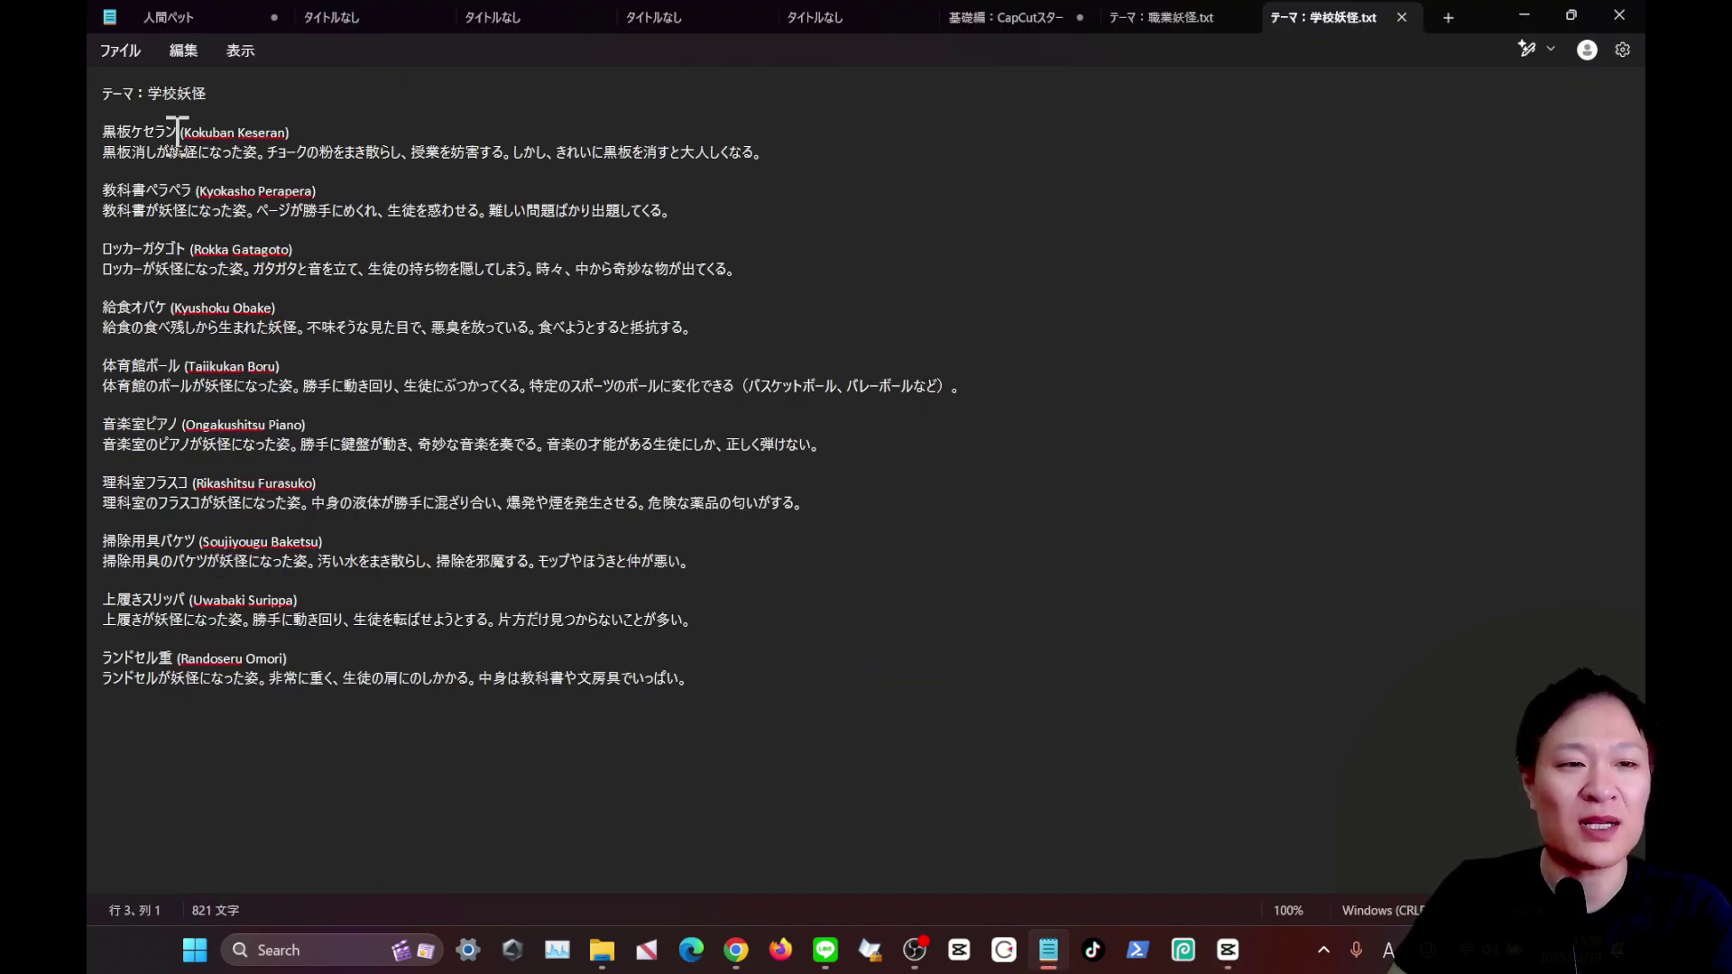
Copy the name 黒板ケセラン from the テーマ：学校妖怪.txt notes and replace the default text with it.
{"action": "left_click", "coordinate": [178, 132], "text": "shift"}
{"action": "key", "text": "ctrl+c"}
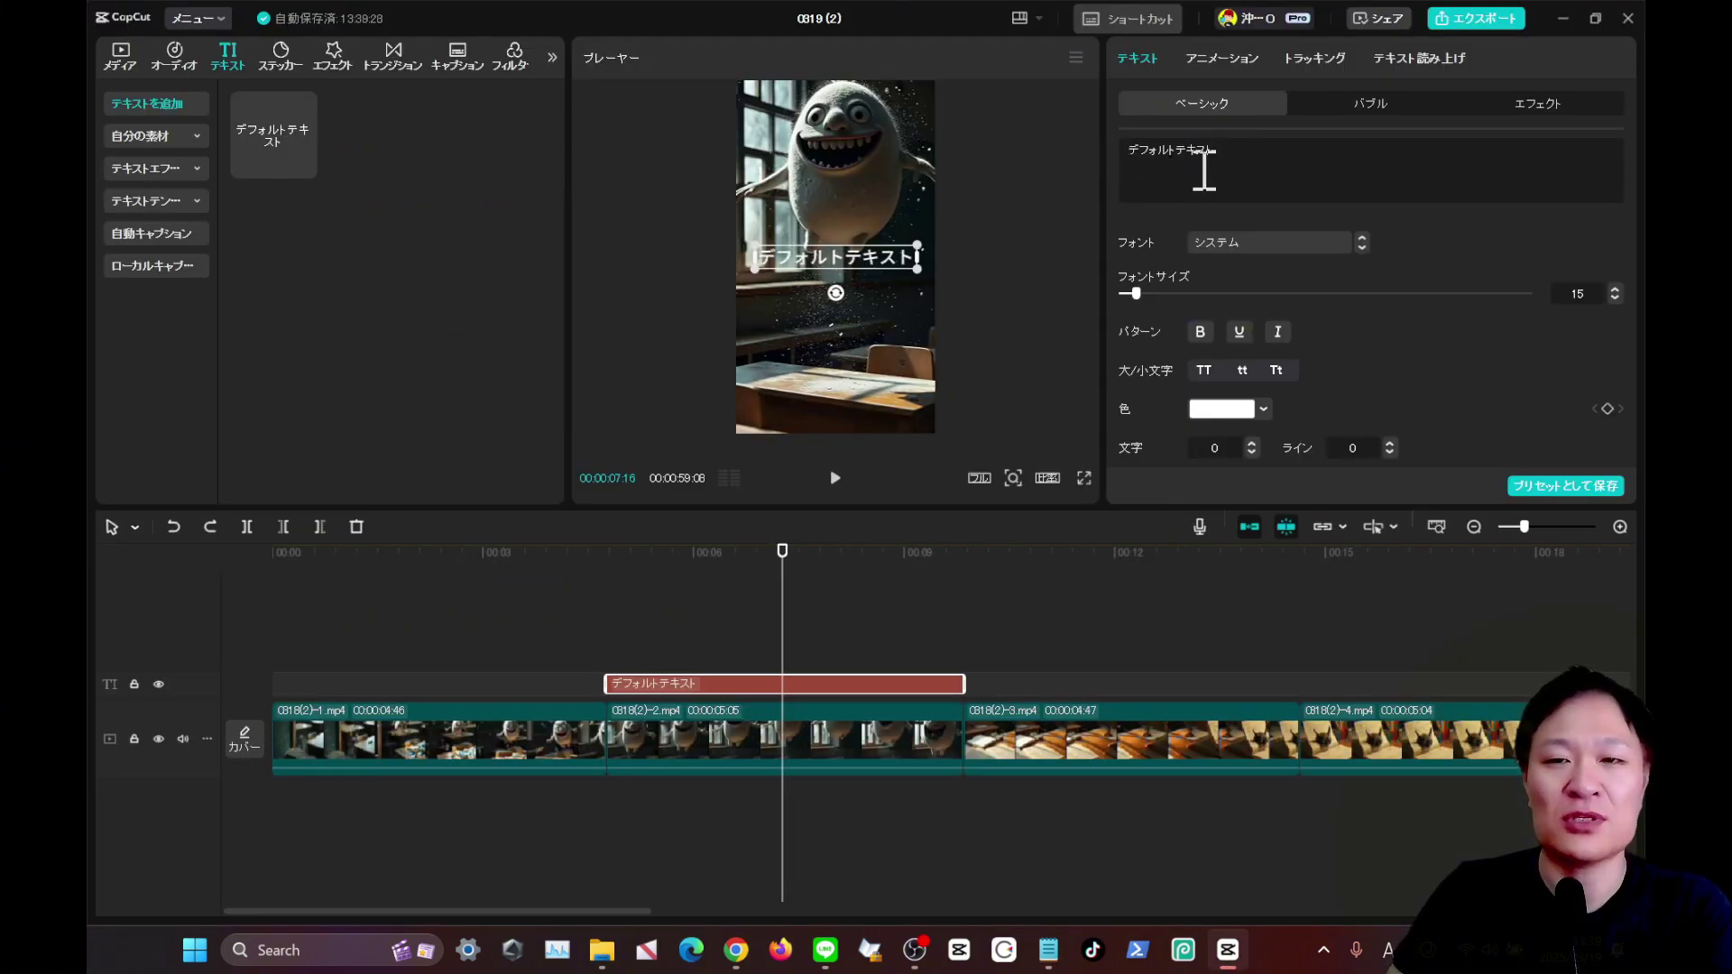
{"action": "key", "text": "ctrl+a"}
{"action": "key", "text": "ctrl+v"}
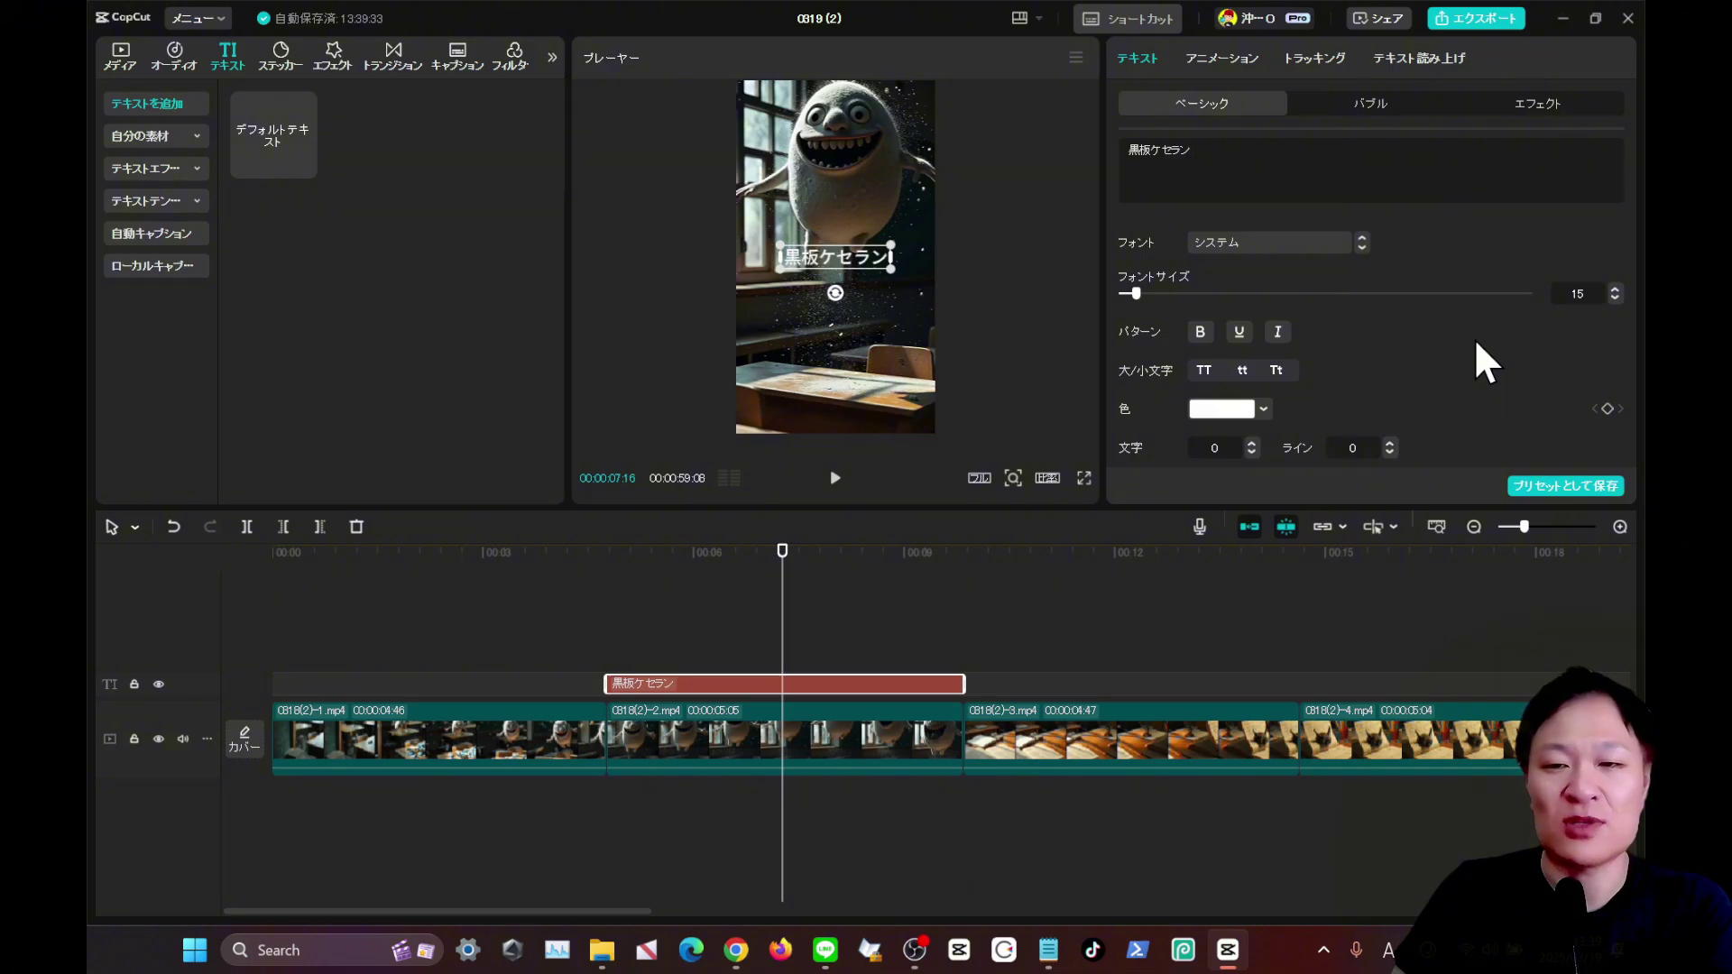
Set the 黒板ケセラン text to centred vertical writing and place it beside the character at about X -749, Y 331.
{"action": "scroll", "coordinate": [1473, 337], "scroll_direction": "down", "scroll_amount": 2}
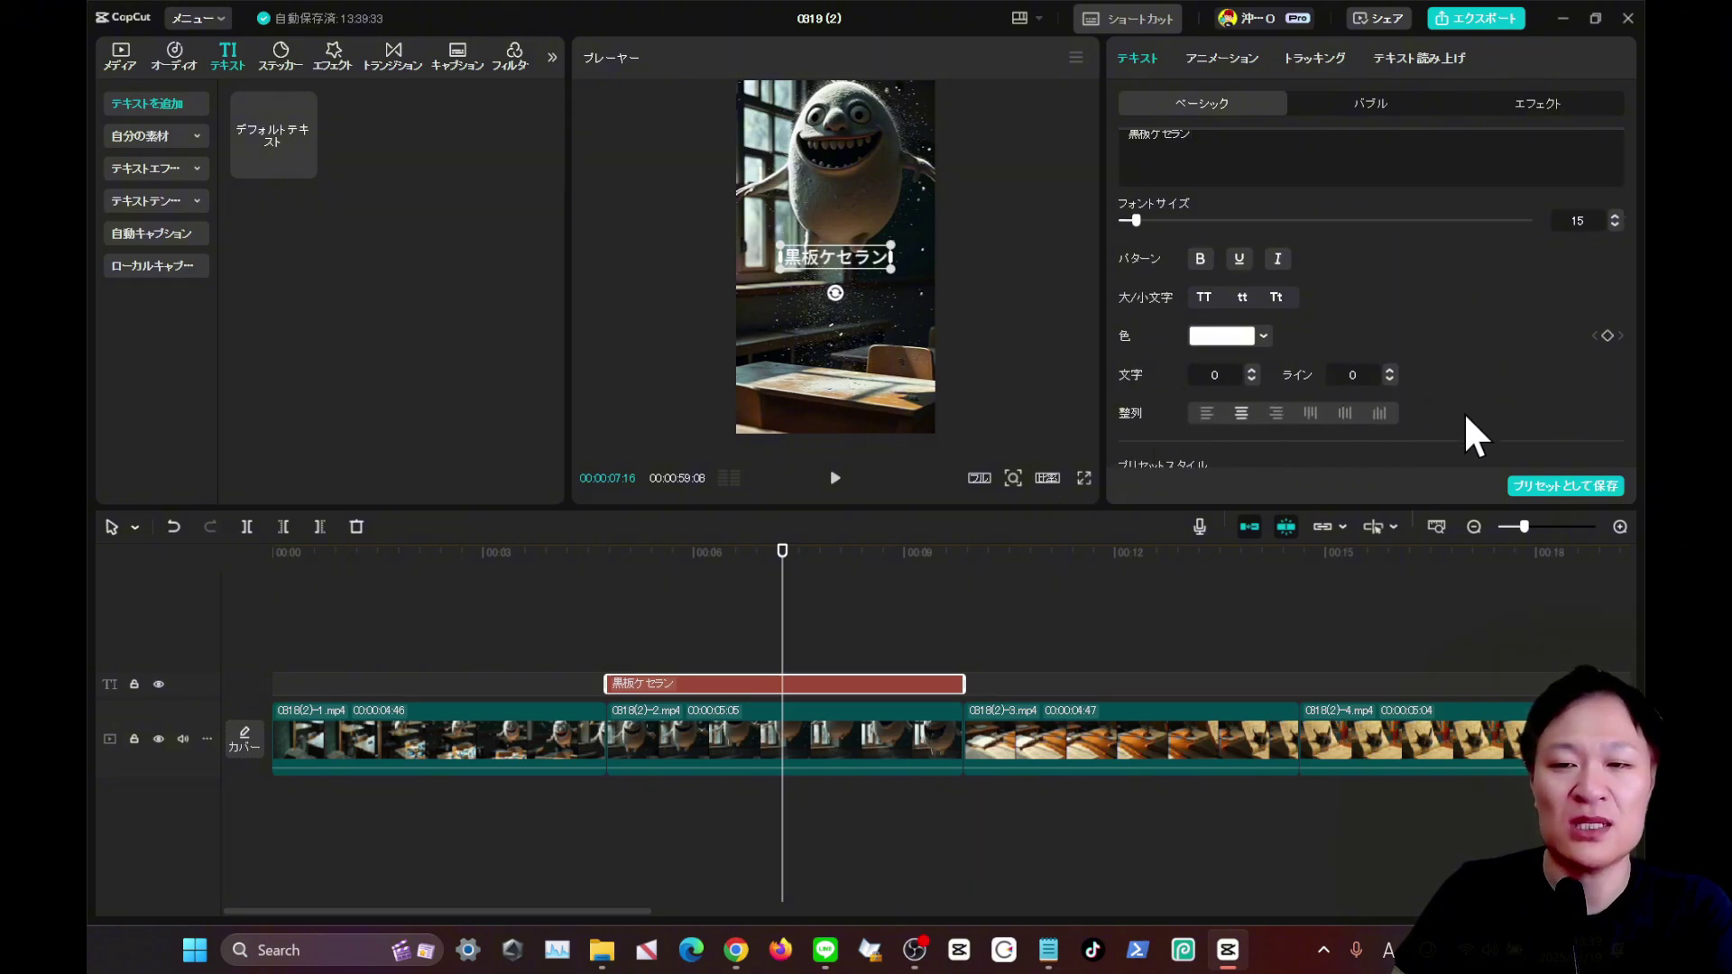
{"action": "left_click", "coordinate": [1345, 413]}
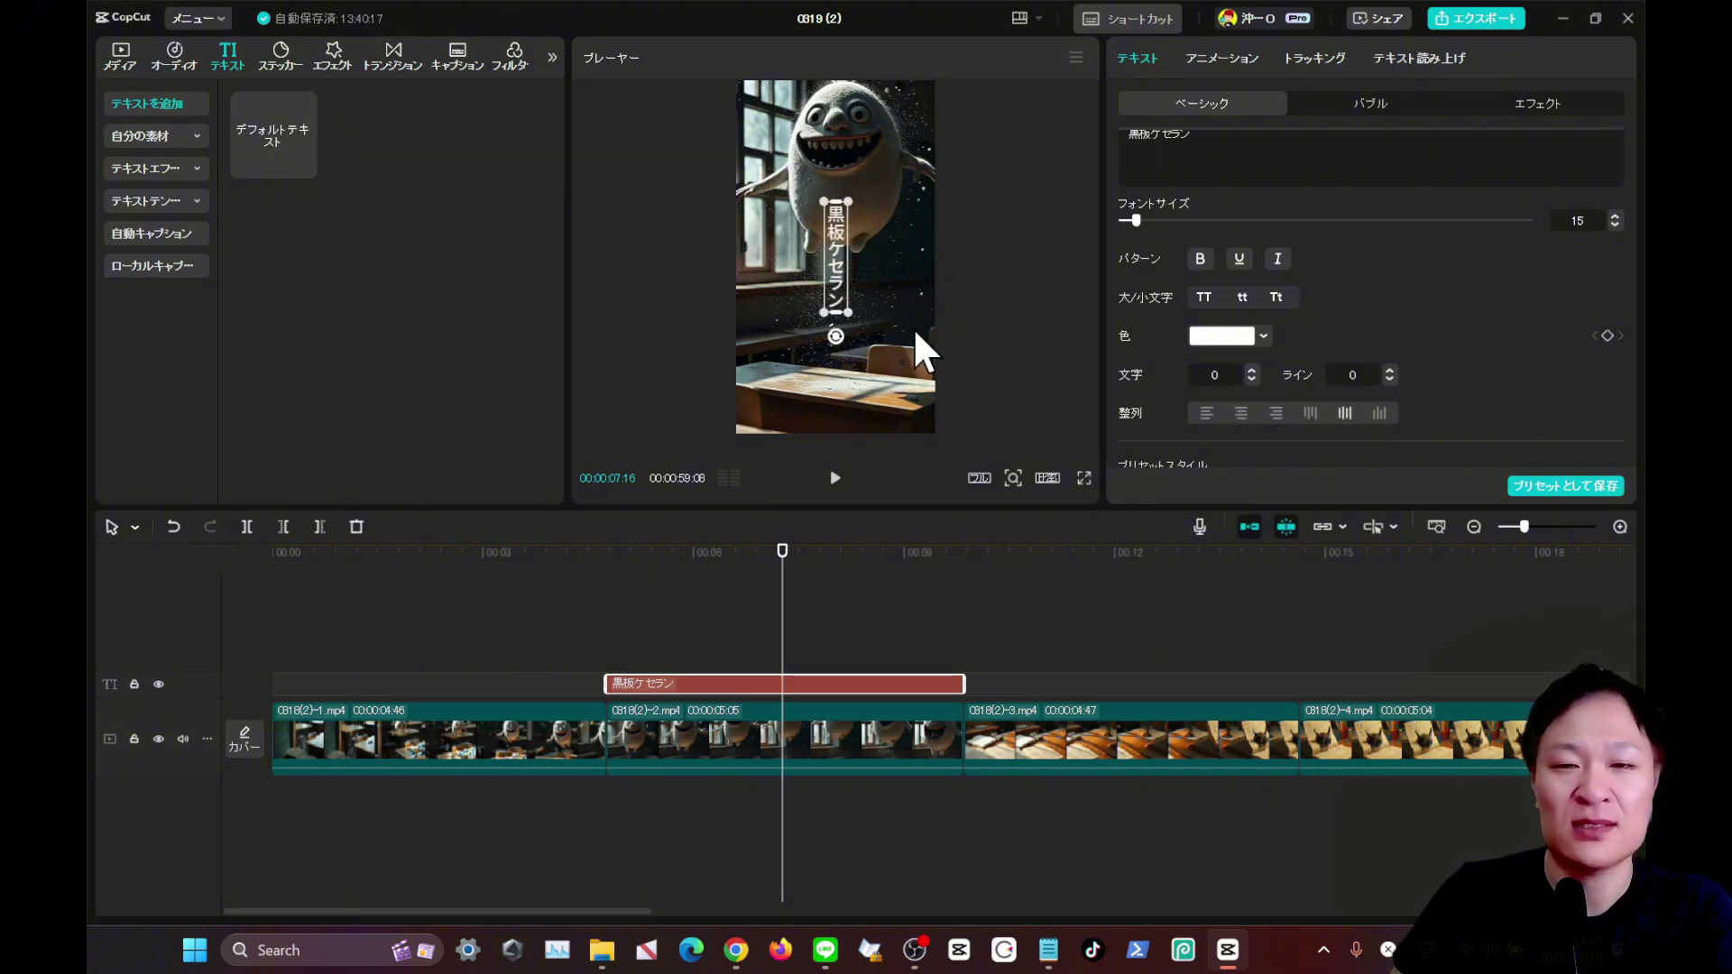
{"action": "left_click_drag", "start_coordinate": [839, 252], "coordinate": [771, 224]}
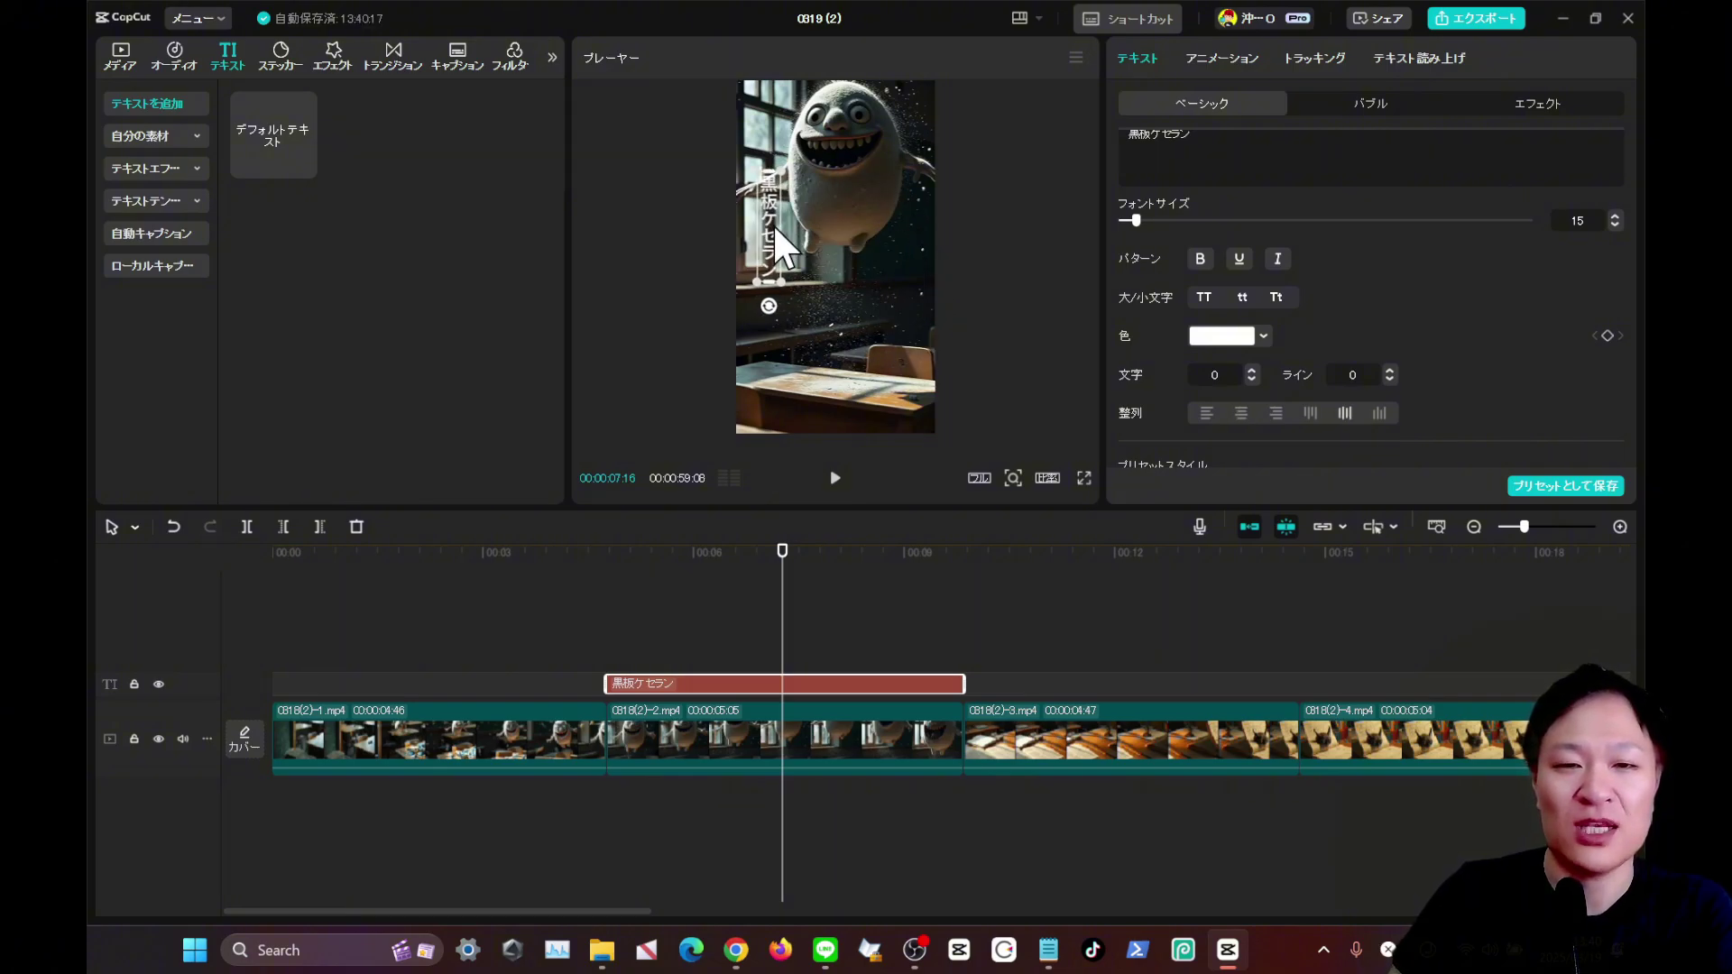
Apply the black-with-white-outline preset style to the vertical text and enlarge it to about 137% scale.
{"action": "scroll", "coordinate": [1358, 288], "scroll_direction": "down", "scroll_amount": 4}
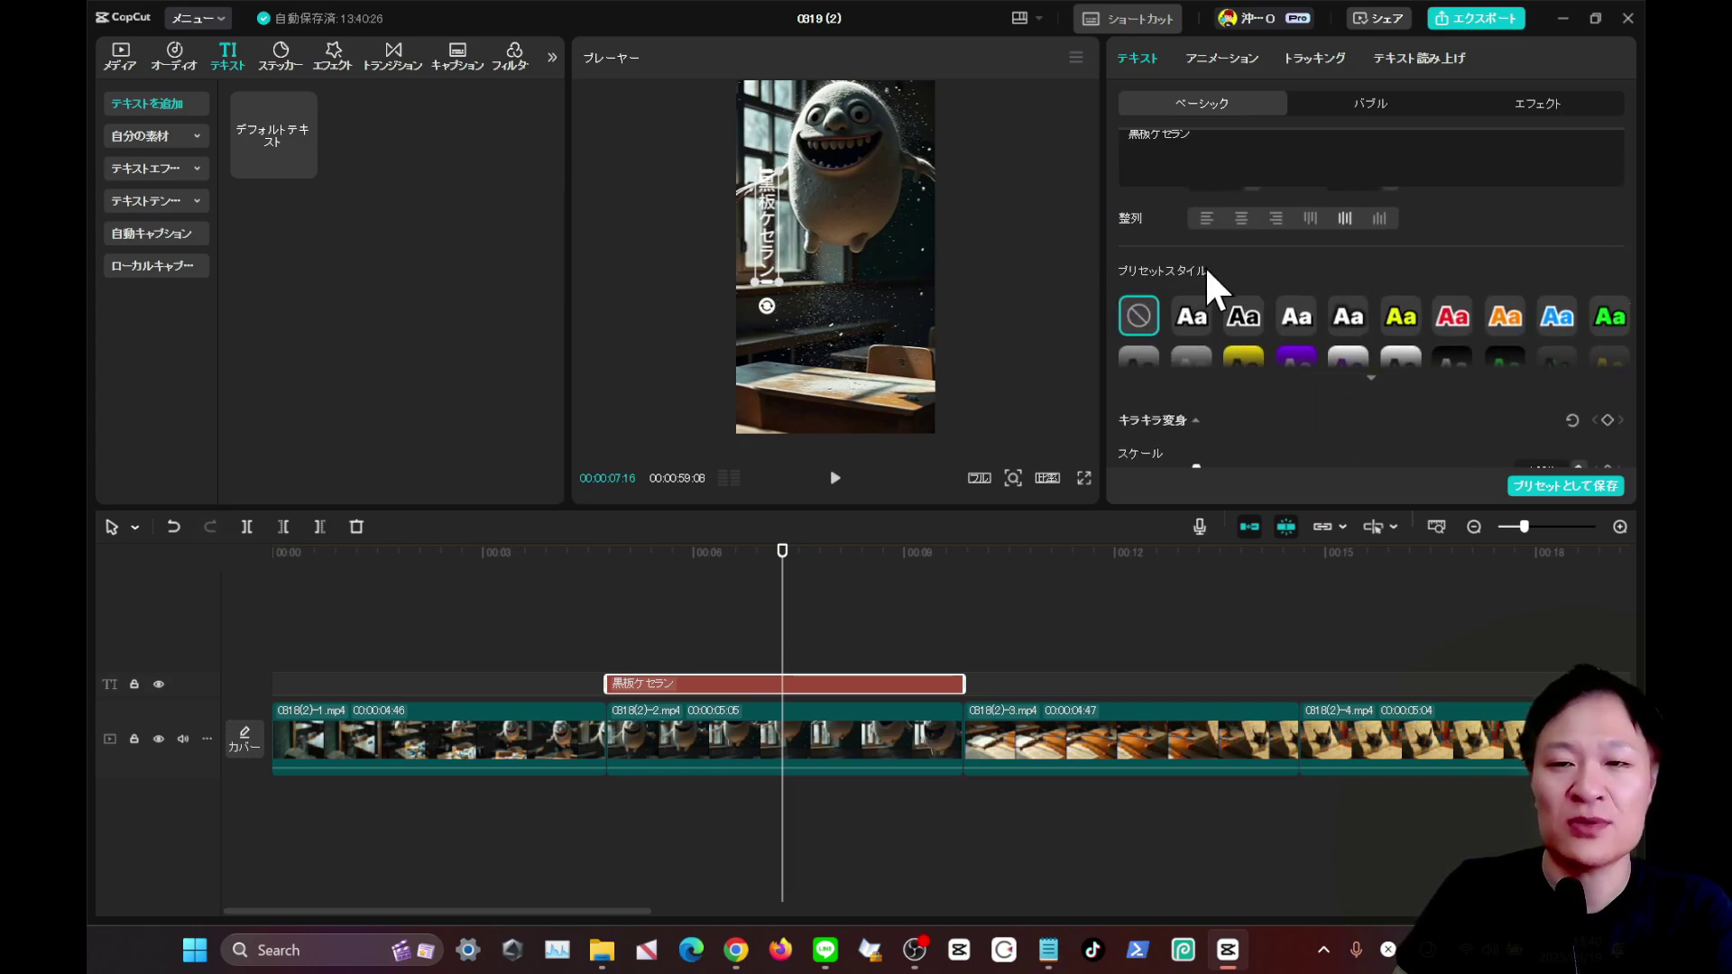
{"action": "left_click", "coordinate": [1242, 317]}
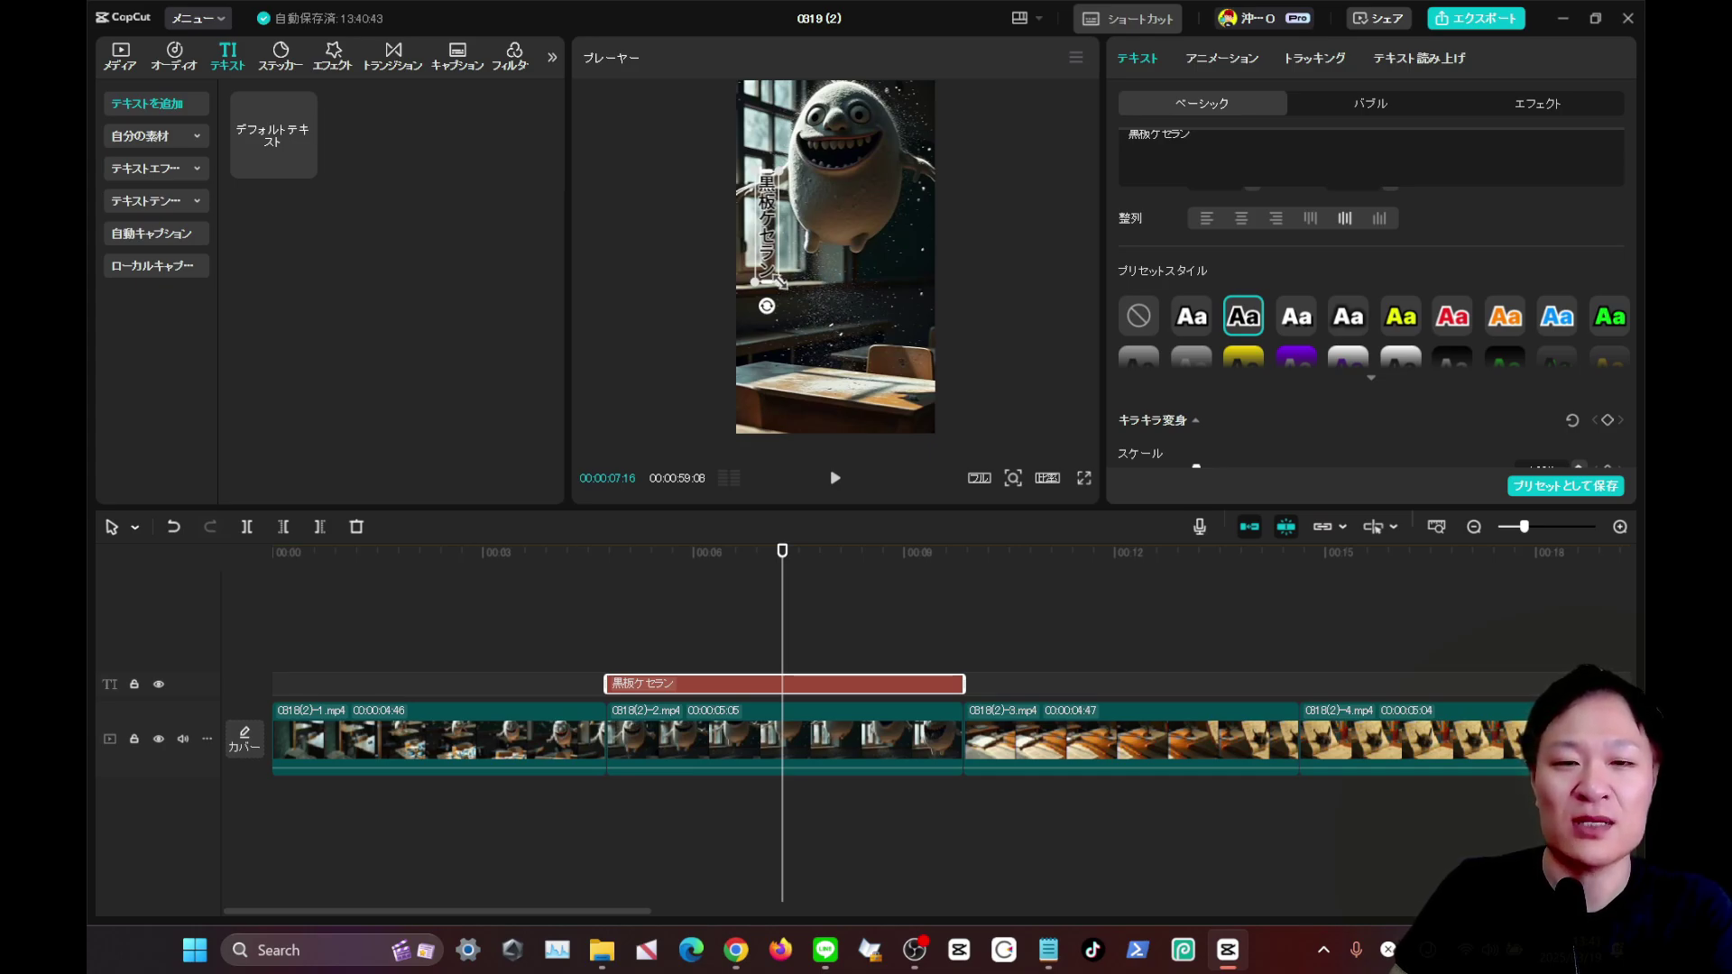
{"action": "mouse_move", "coordinate": [778, 283]}
{"action": "left_mouse_down"}
{"action": "mouse_move", "coordinate": [848, 408]}
{"action": "mouse_move", "coordinate": [787, 315]}
{"action": "left_mouse_up"}
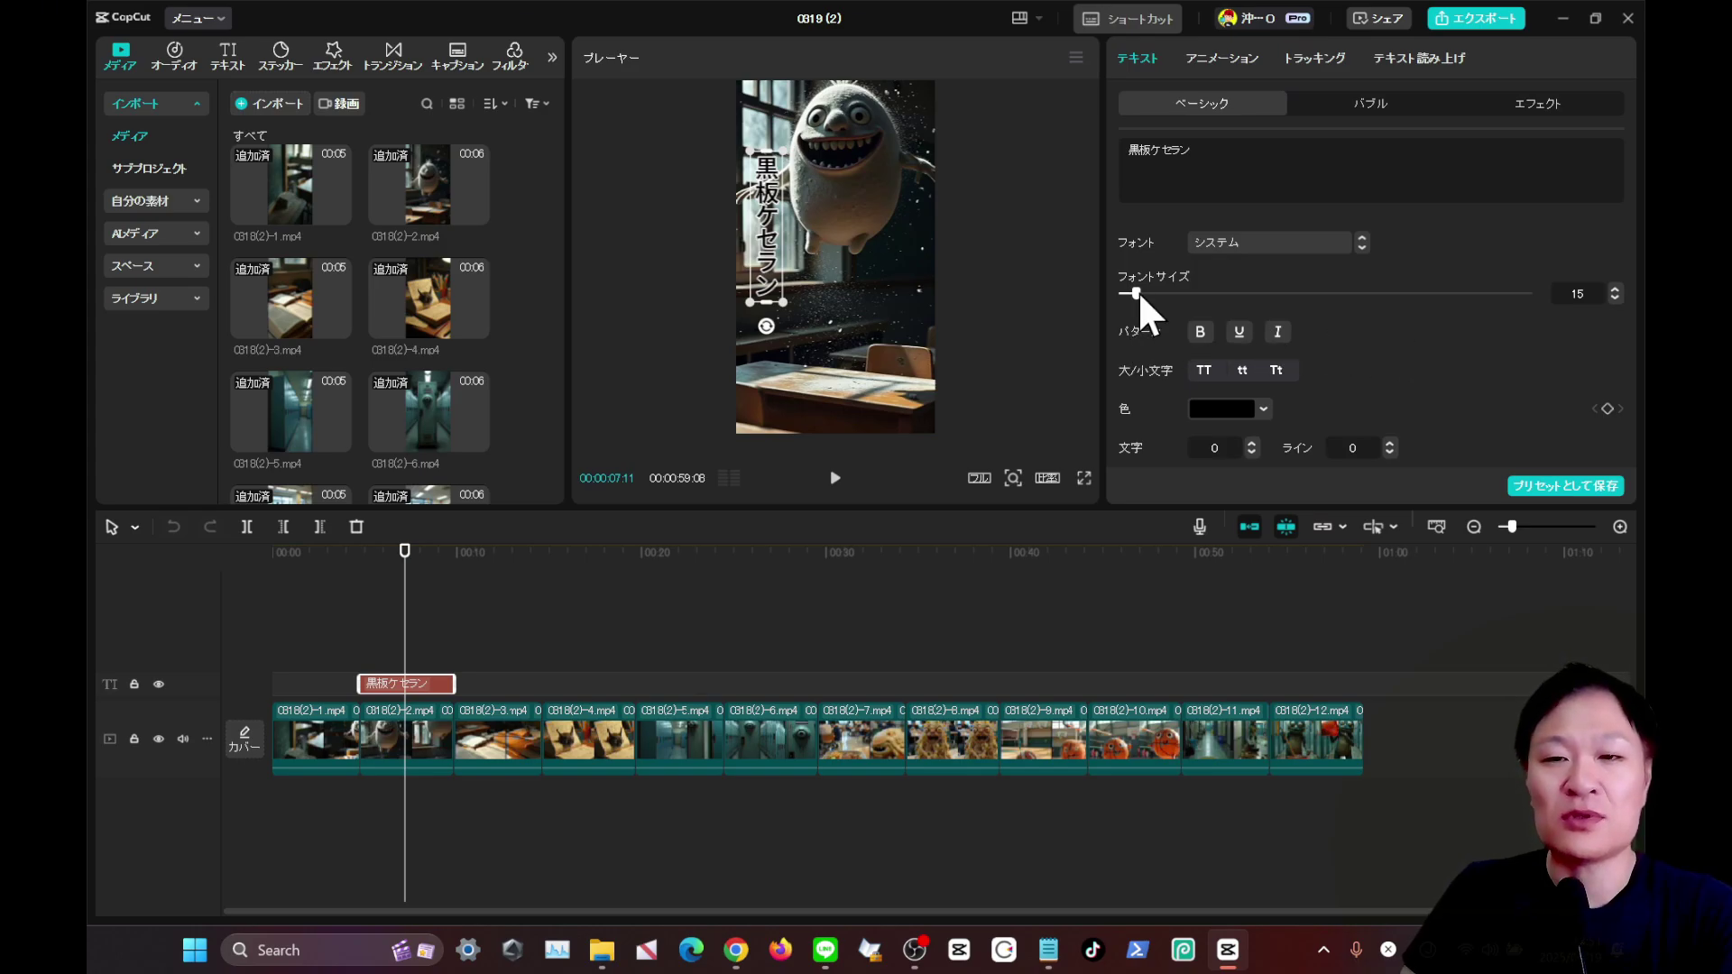
Set the 黒板ケセラン text's font size to 20 and its scale to 128%.
{"action": "mouse_move", "coordinate": [1138, 290]}
{"action": "left_mouse_down"}
{"action": "mouse_move", "coordinate": [1255, 298]}
{"action": "mouse_move", "coordinate": [1166, 310]}
{"action": "mouse_move", "coordinate": [1294, 310]}
{"action": "mouse_move", "coordinate": [1145, 313]}
{"action": "left_mouse_up"}
{"action": "scroll", "coordinate": [1388, 345], "scroll_direction": "down", "scroll_amount": 3}
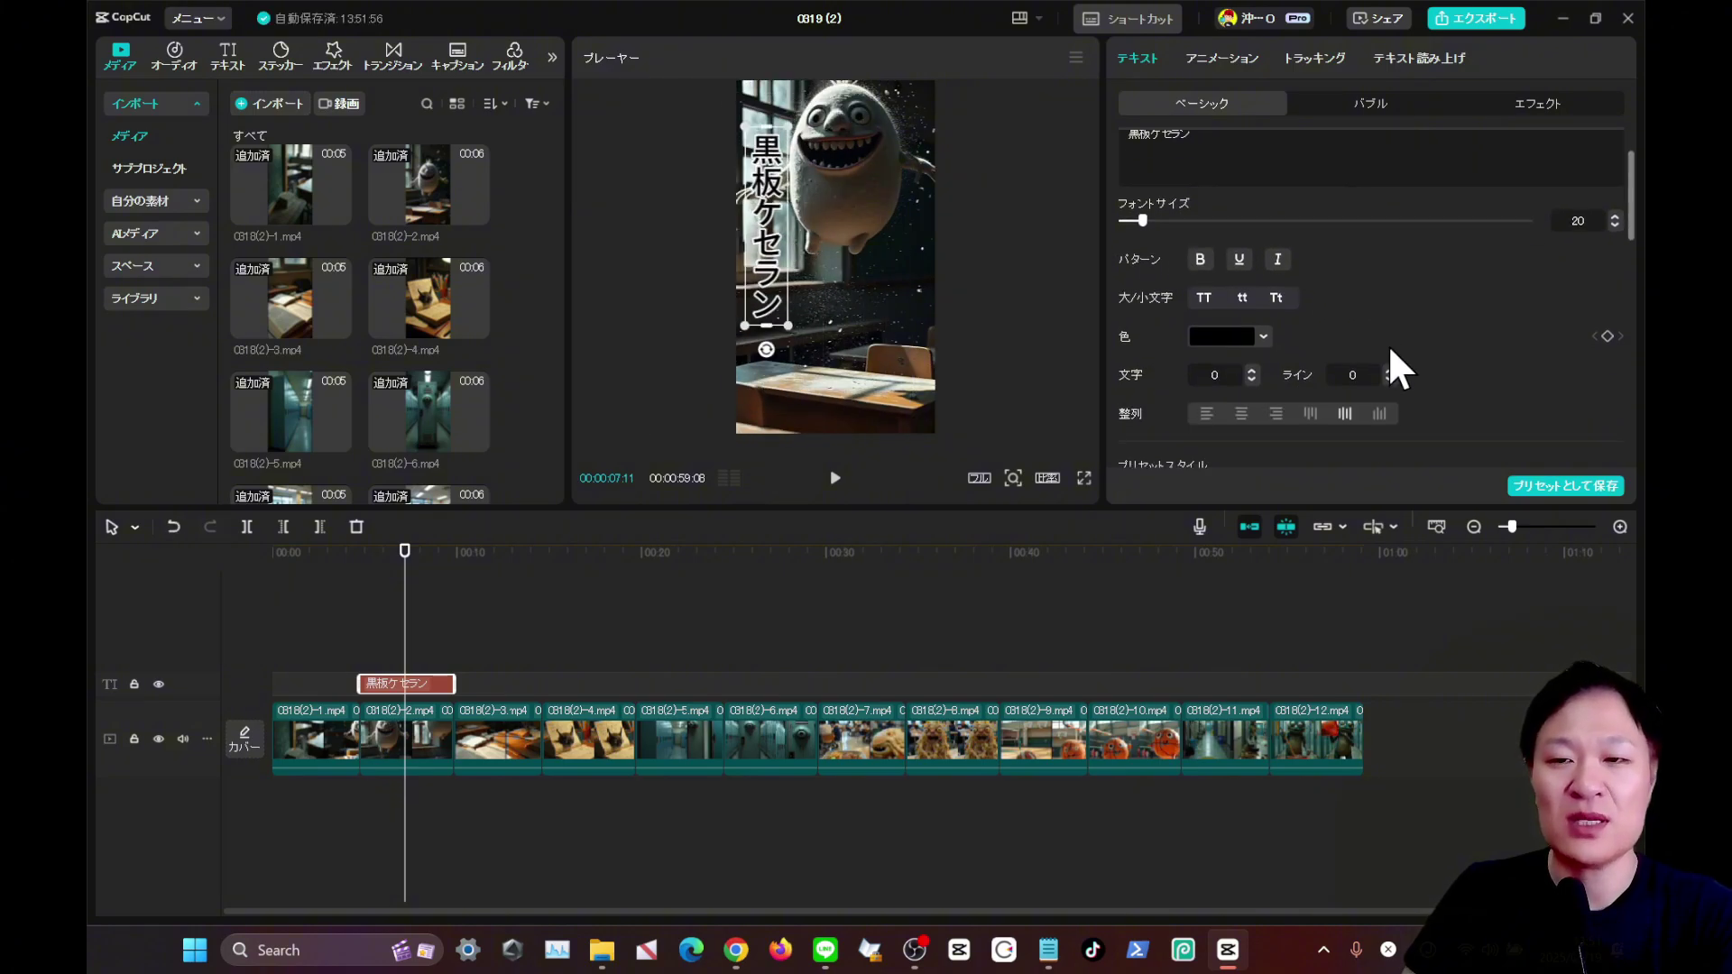
{"action": "scroll", "coordinate": [1390, 354], "scroll_direction": "down", "scroll_amount": 2}
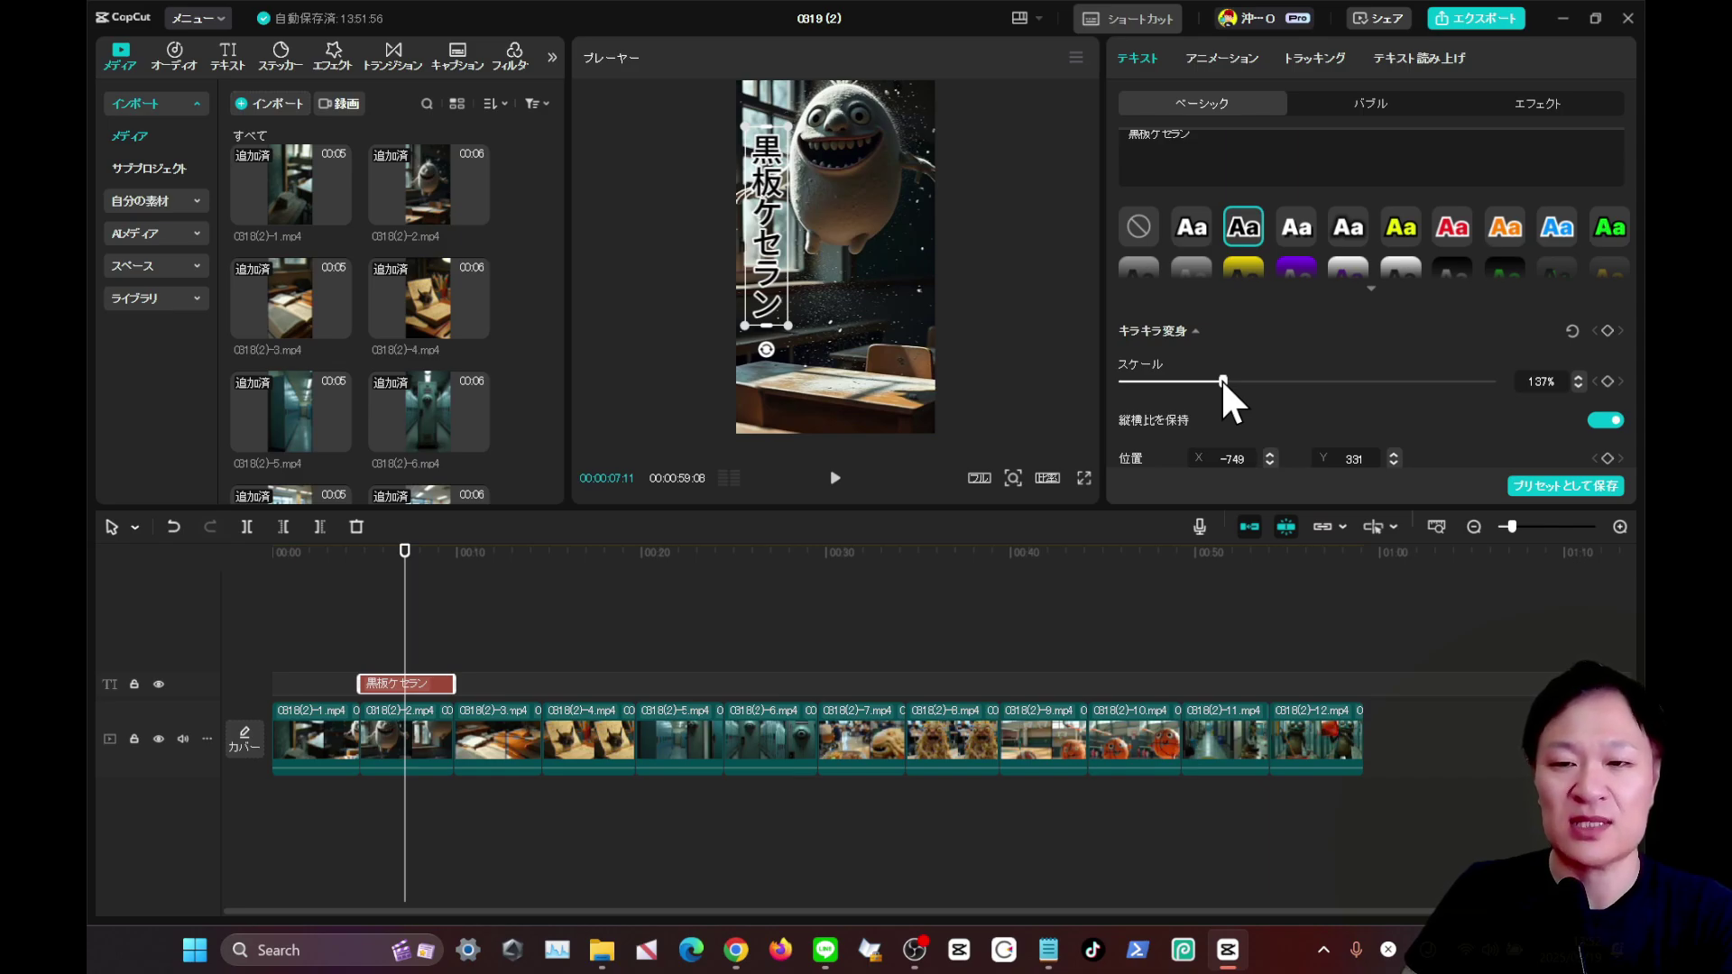
{"action": "left_click_drag", "start_coordinate": [1223, 377], "coordinate": [1374, 404]}
{"action": "left_click_drag", "start_coordinate": [1263, 402], "coordinate": [1214, 404]}
{"action": "mouse_move", "coordinate": [820, 349]}
{"action": "left_mouse_down"}
{"action": "mouse_move", "coordinate": [870, 420]}
{"action": "mouse_move", "coordinate": [882, 492]}
{"action": "mouse_move", "coordinate": [812, 397]}
{"action": "mouse_move", "coordinate": [791, 332]}
{"action": "left_mouse_up"}
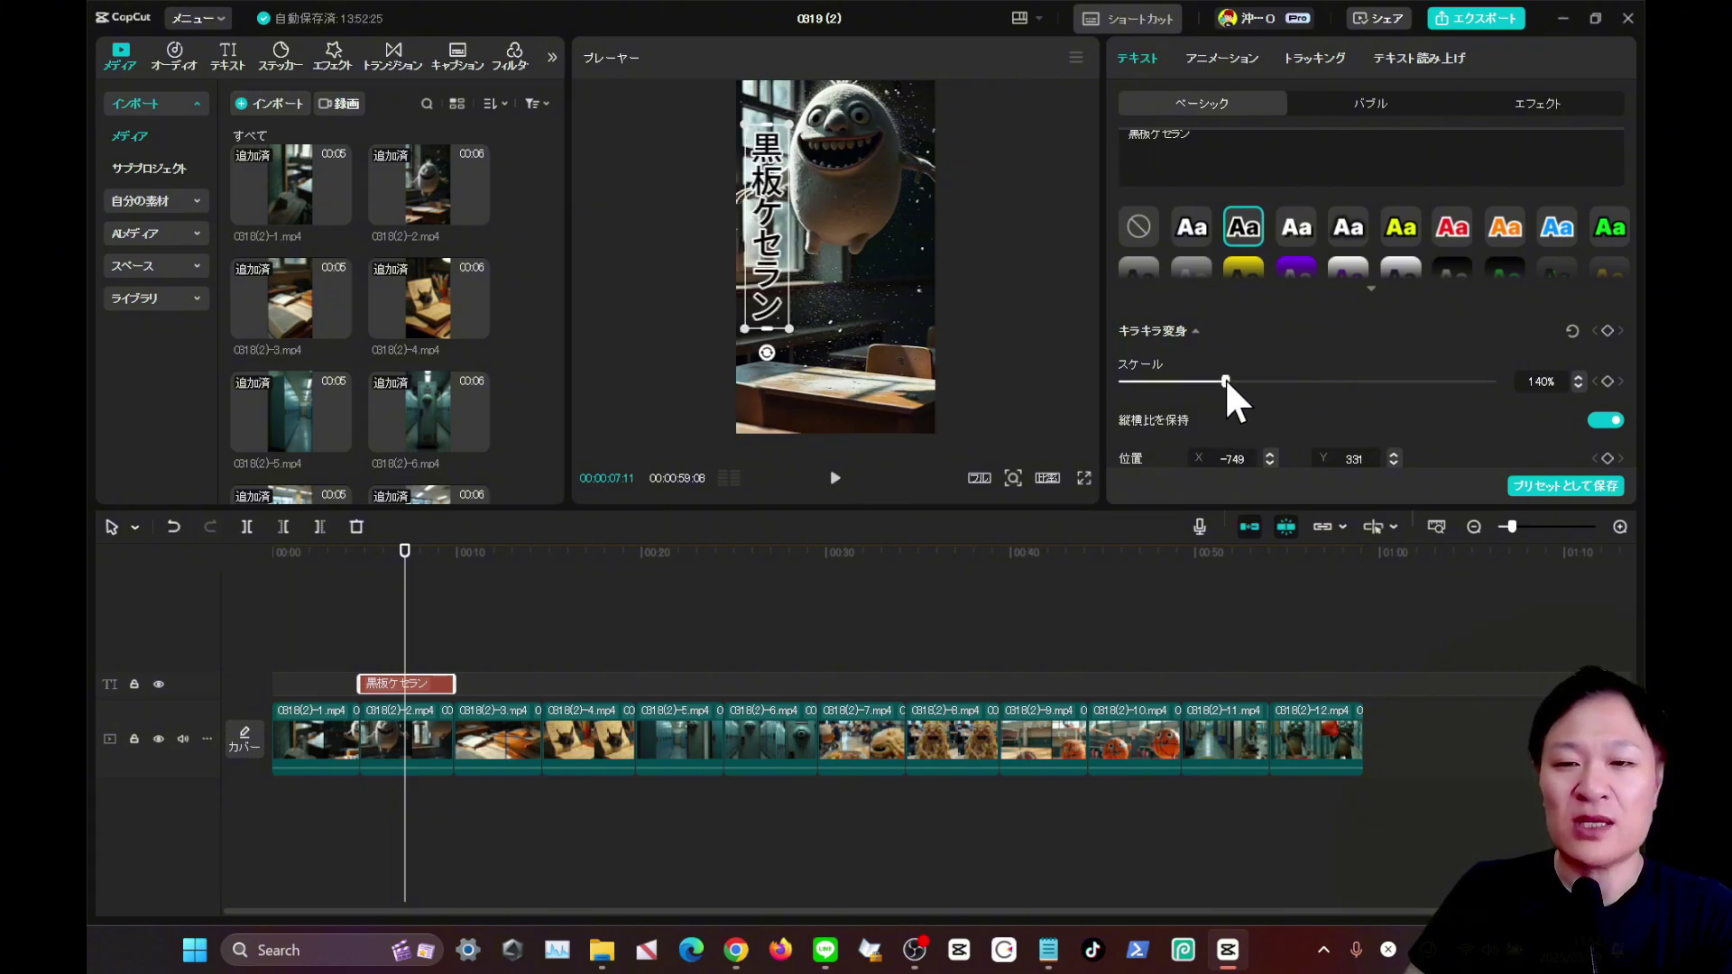
{"action": "mouse_move", "coordinate": [1225, 377]}
{"action": "left_mouse_down"}
{"action": "mouse_move", "coordinate": [1443, 392]}
{"action": "mouse_move", "coordinate": [1216, 382]}
{"action": "left_mouse_up"}
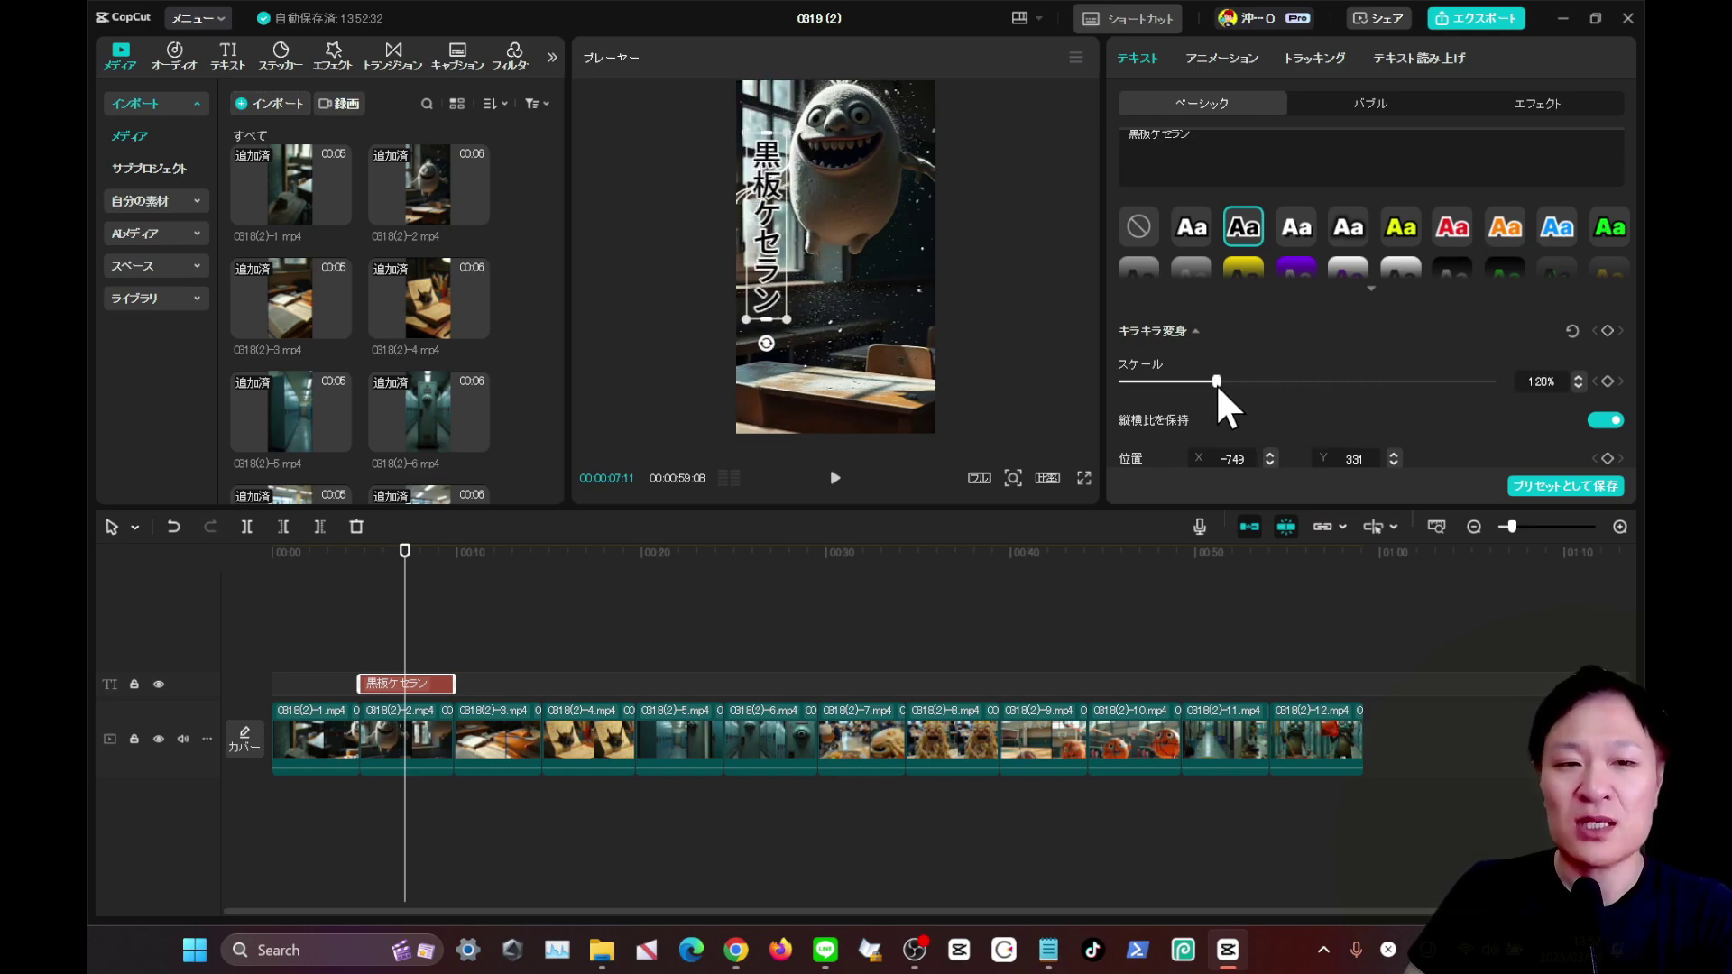
Rotate the 黒板ケセラン text to about -5.19°.
{"action": "scroll", "coordinate": [1411, 343], "scroll_direction": "down", "scroll_amount": 3}
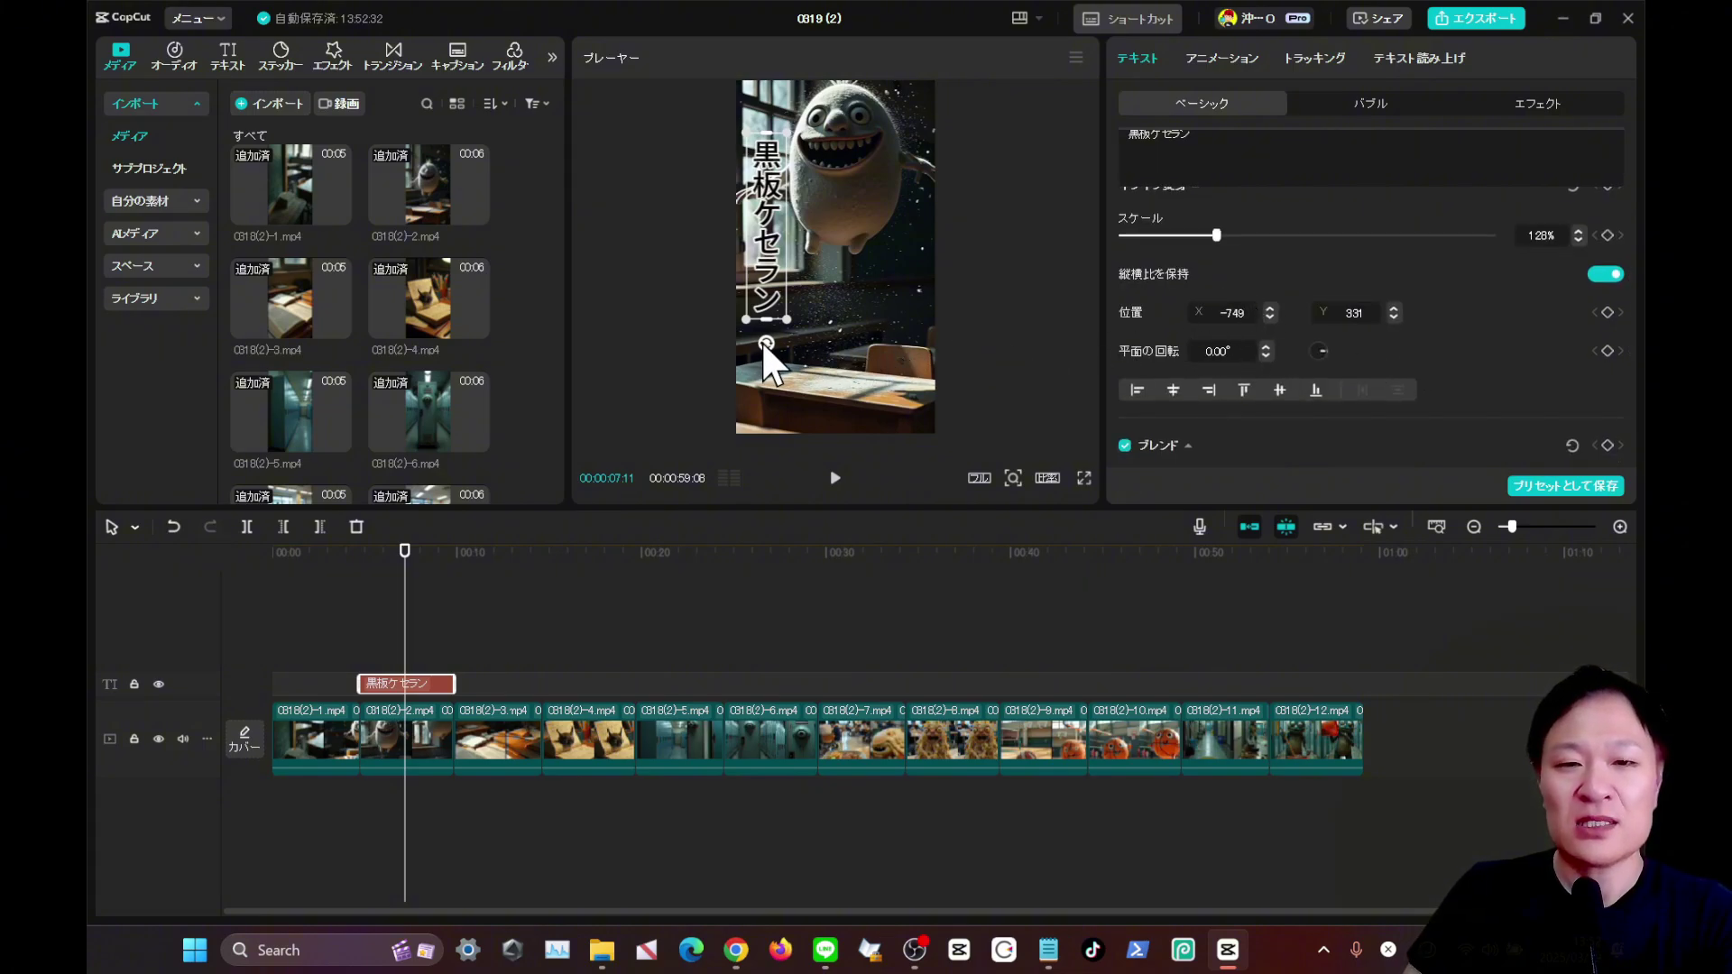
{"action": "mouse_move", "coordinate": [766, 344]}
{"action": "left_mouse_down"}
{"action": "mouse_move", "coordinate": [852, 290]}
{"action": "mouse_move", "coordinate": [812, 325]}
{"action": "mouse_move", "coordinate": [740, 340]}
{"action": "mouse_move", "coordinate": [766, 344]}
{"action": "left_mouse_up"}
{"action": "left_click_drag", "start_coordinate": [1322, 351], "coordinate": [1322, 349]}
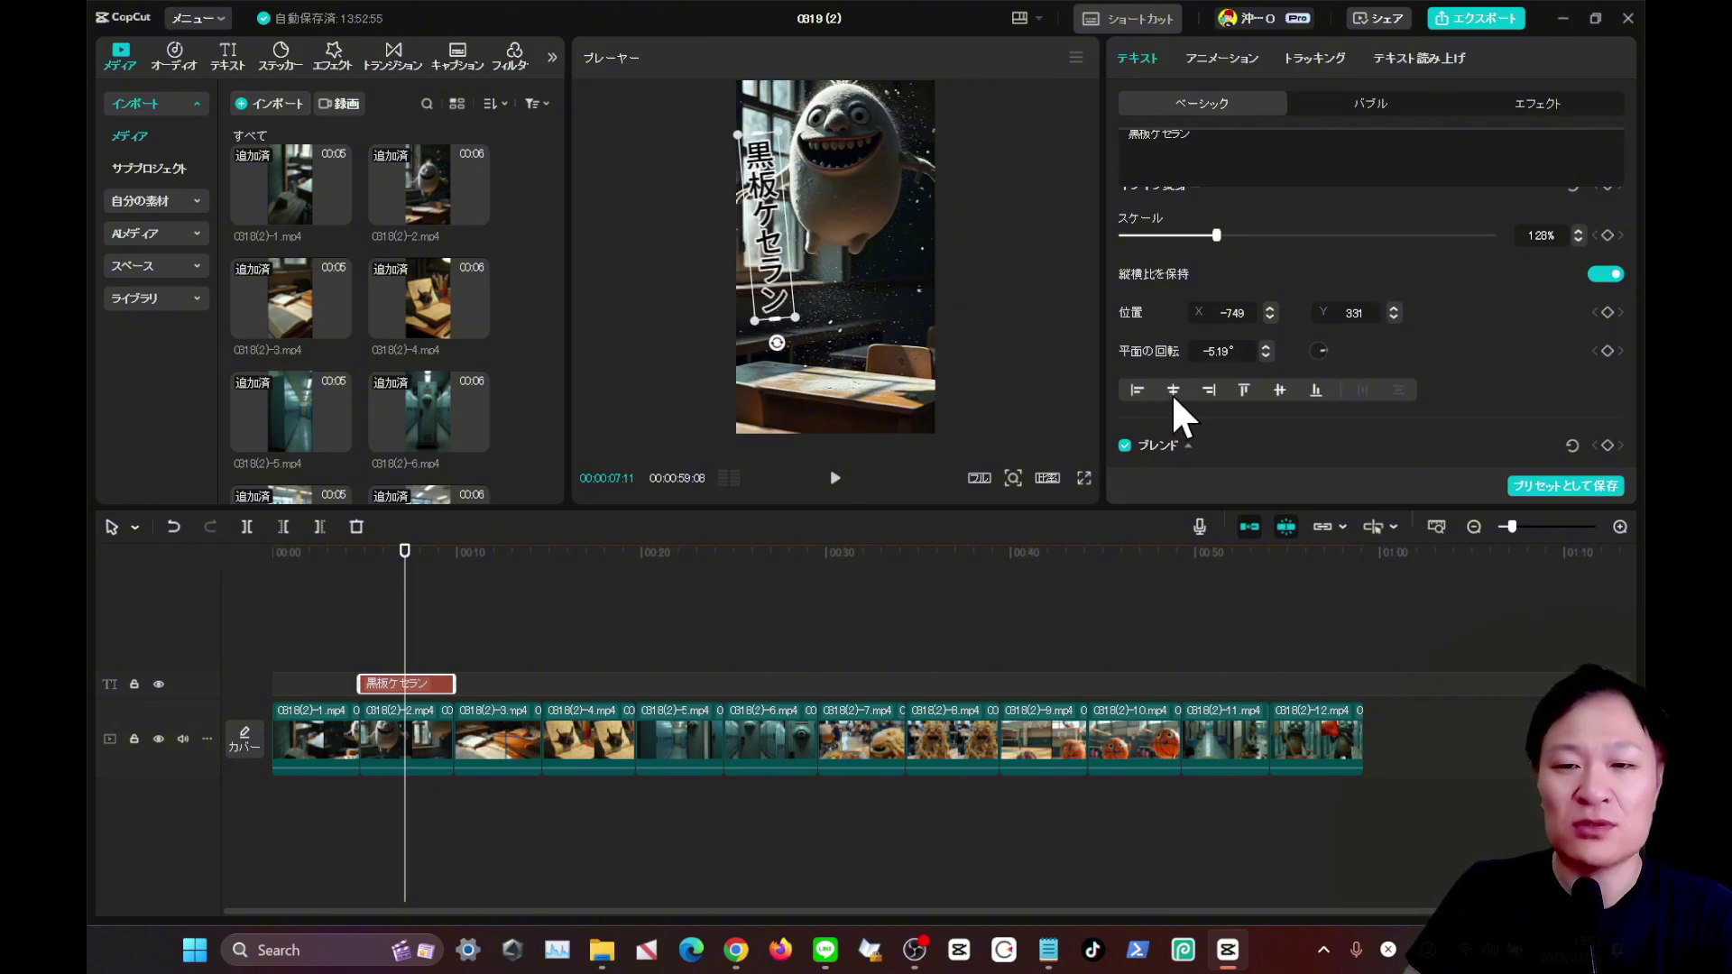
Centre the tilted text horizontally in the frame, try vertical centring, and align it to the frame's upper edge.
{"action": "left_click", "coordinate": [1172, 393]}
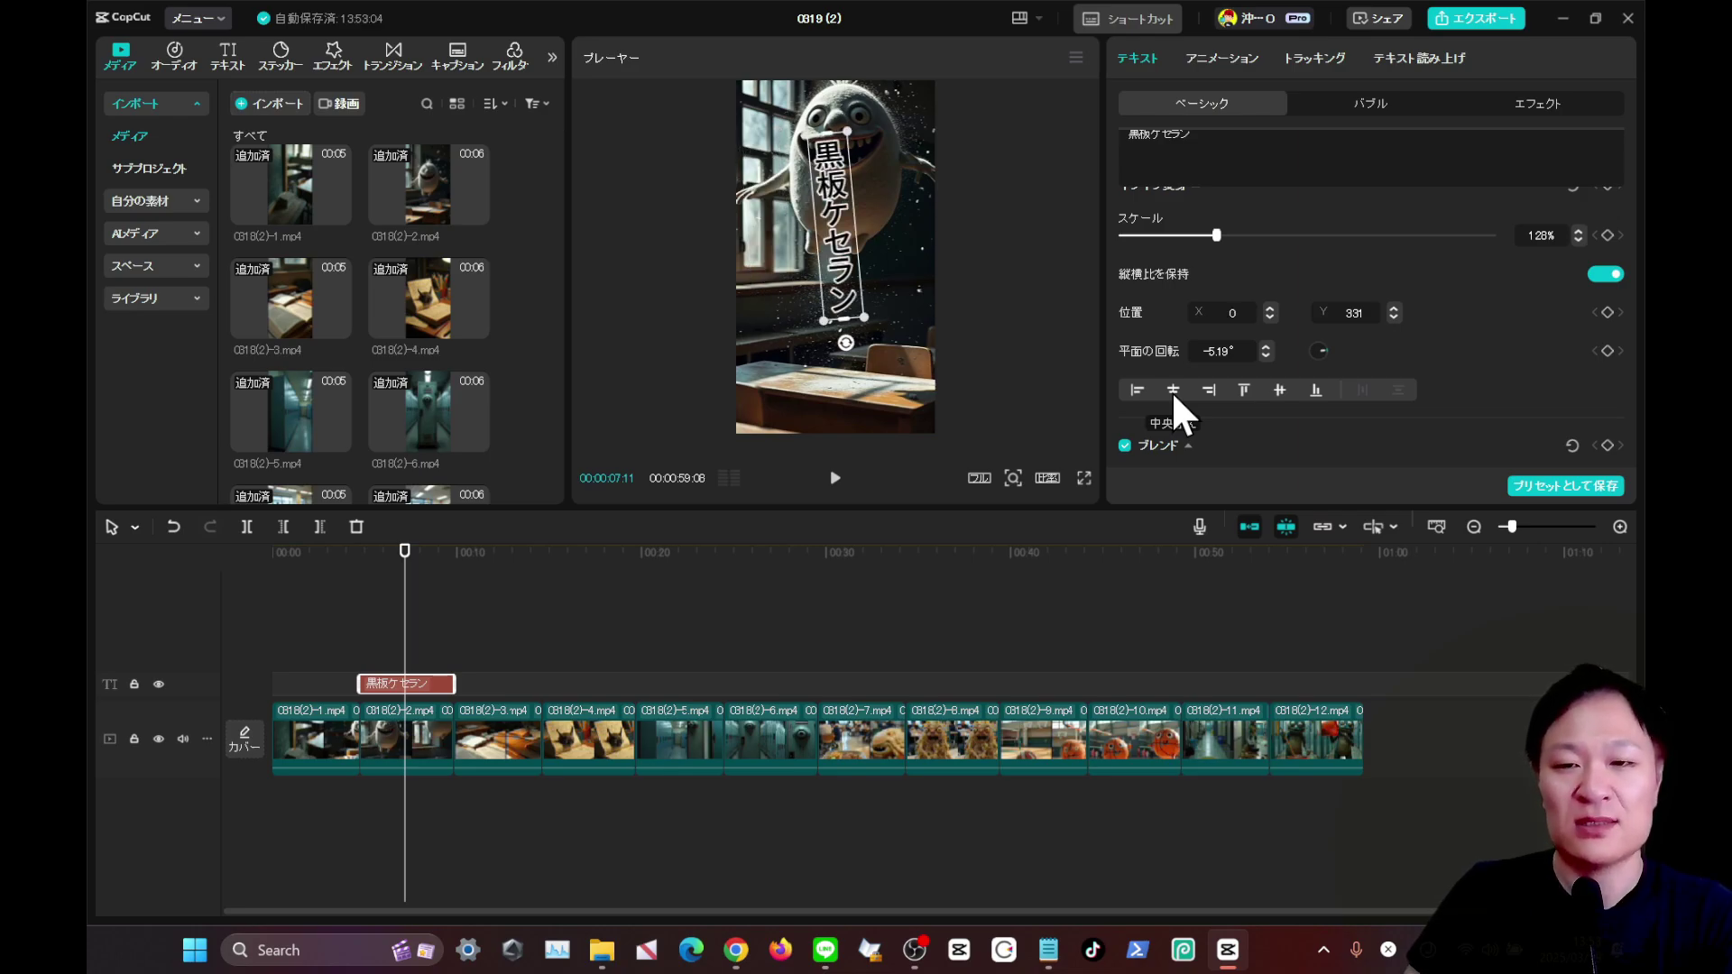
{"action": "left_click", "coordinate": [1279, 390]}
{"action": "left_click", "coordinate": [1243, 389]}
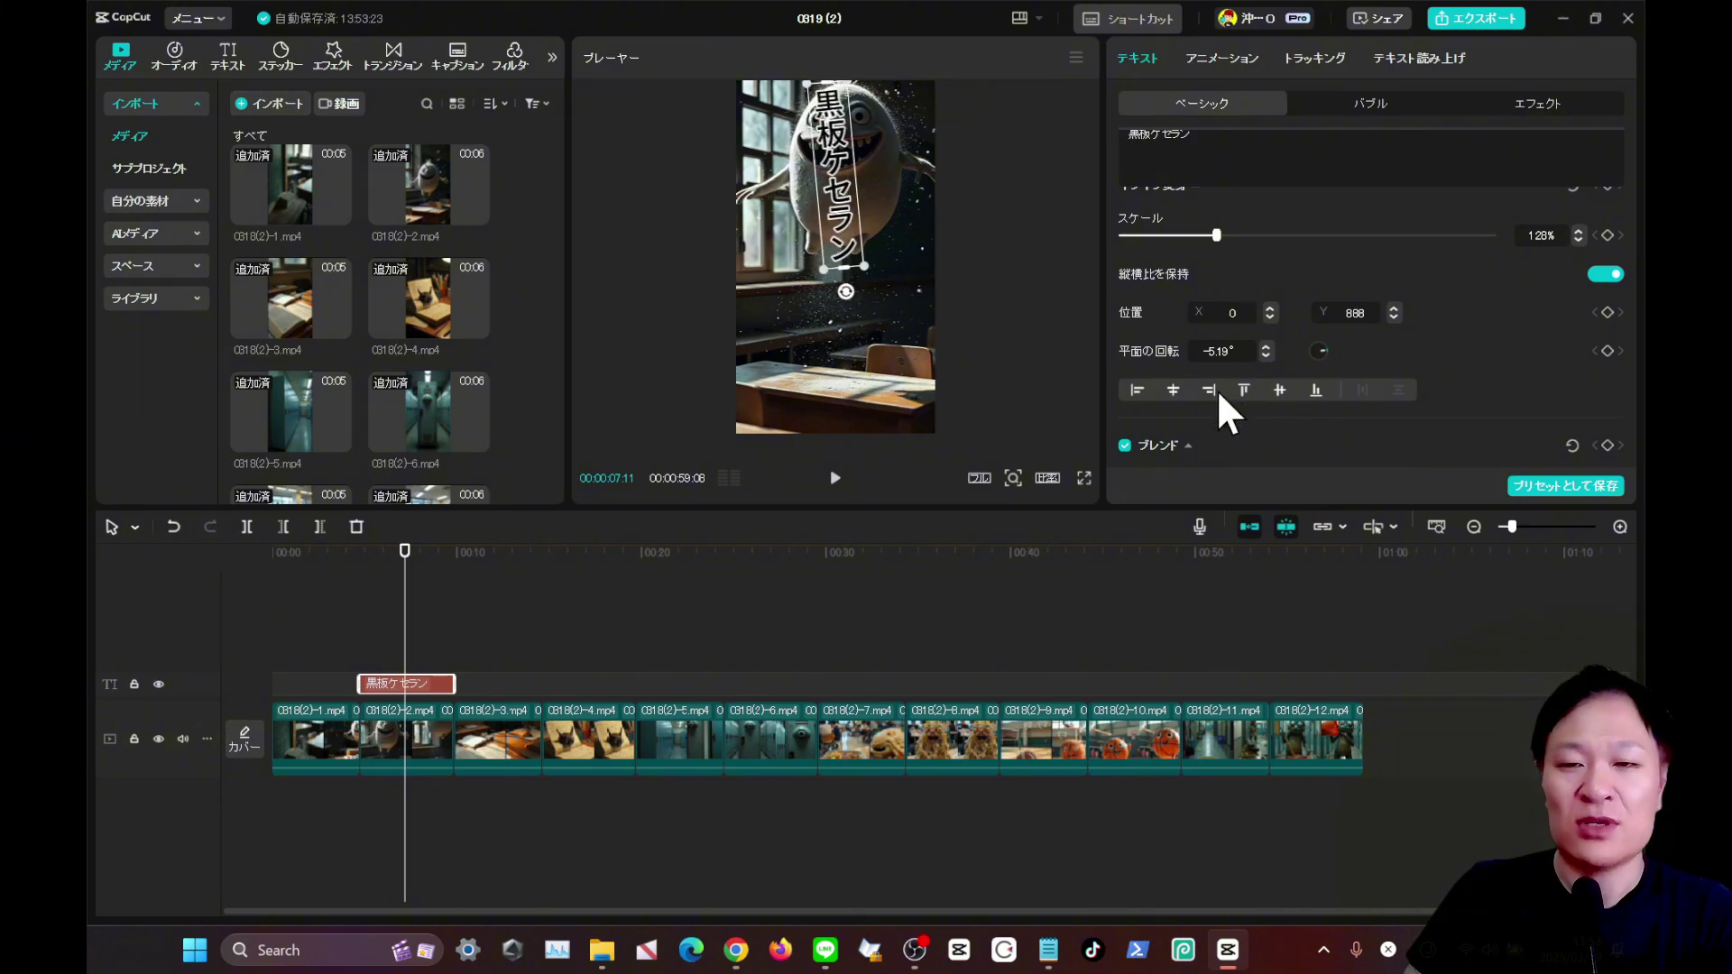
Try right and centred horizontal alignment for the 黒板ケセラン caption, and align it to the frame's left edge.
{"action": "left_click", "coordinate": [1209, 389]}
{"action": "left_click", "coordinate": [1173, 390]}
{"action": "left_click", "coordinate": [1137, 390]}
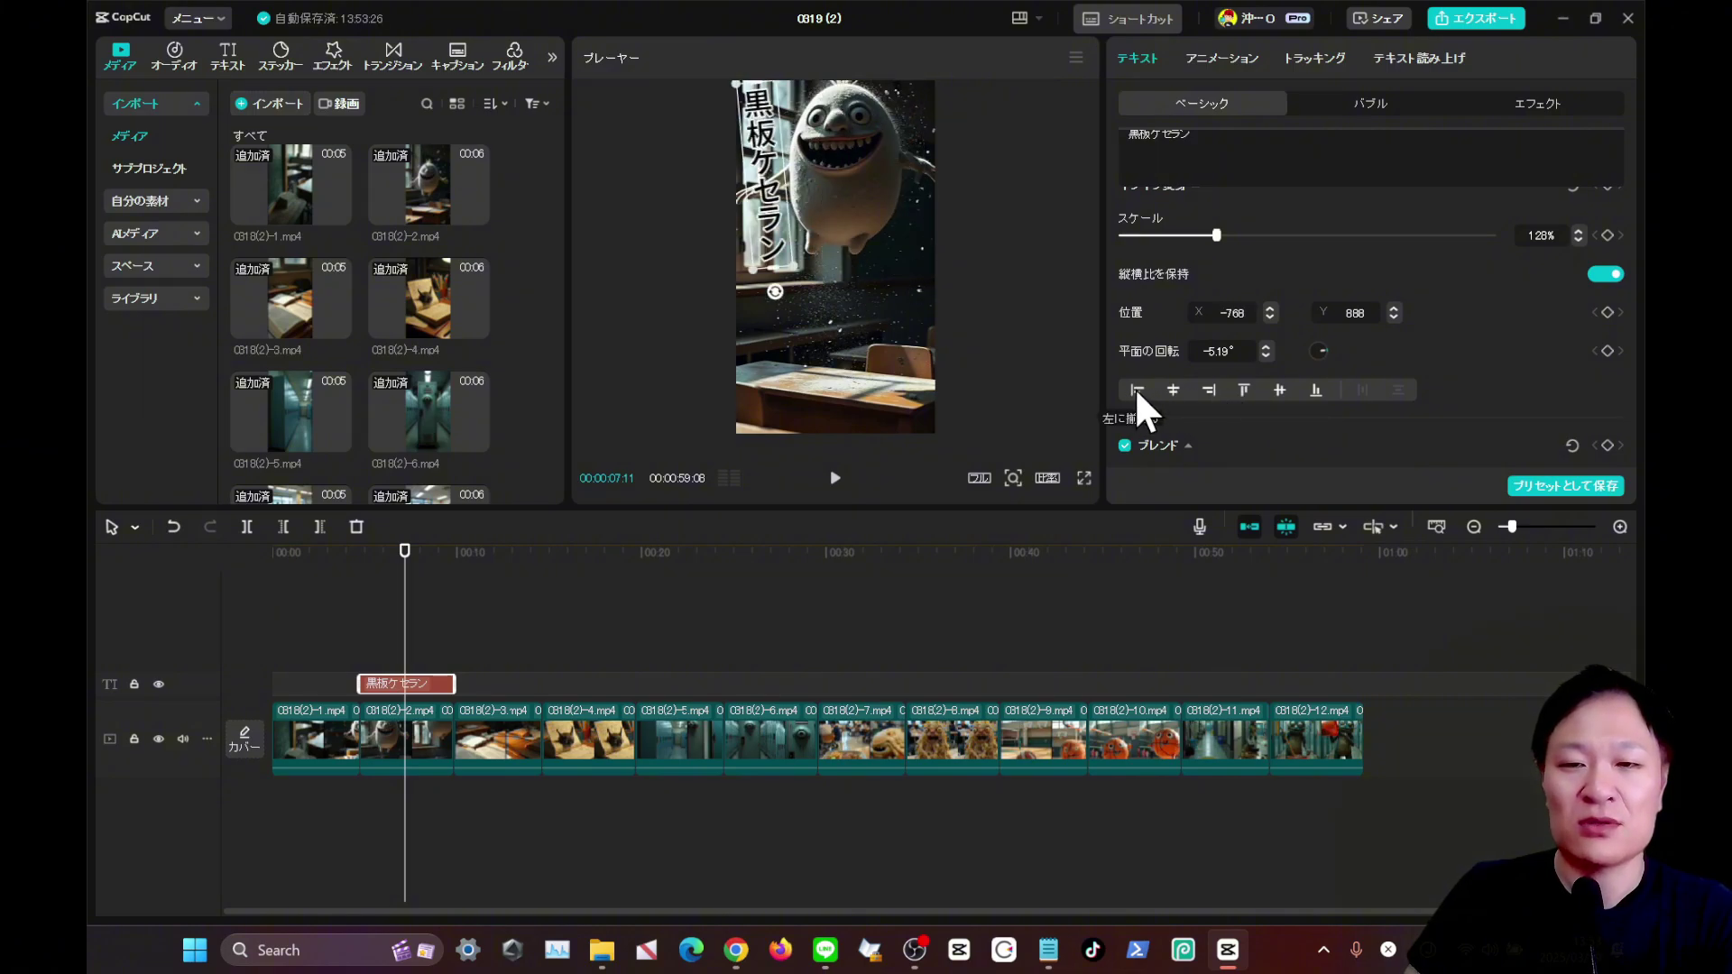
Try the opacity adjustment and the italic style on the 黒板ケセラン caption.
{"action": "scroll", "coordinate": [1133, 397], "scroll_direction": "down", "scroll_amount": 2}
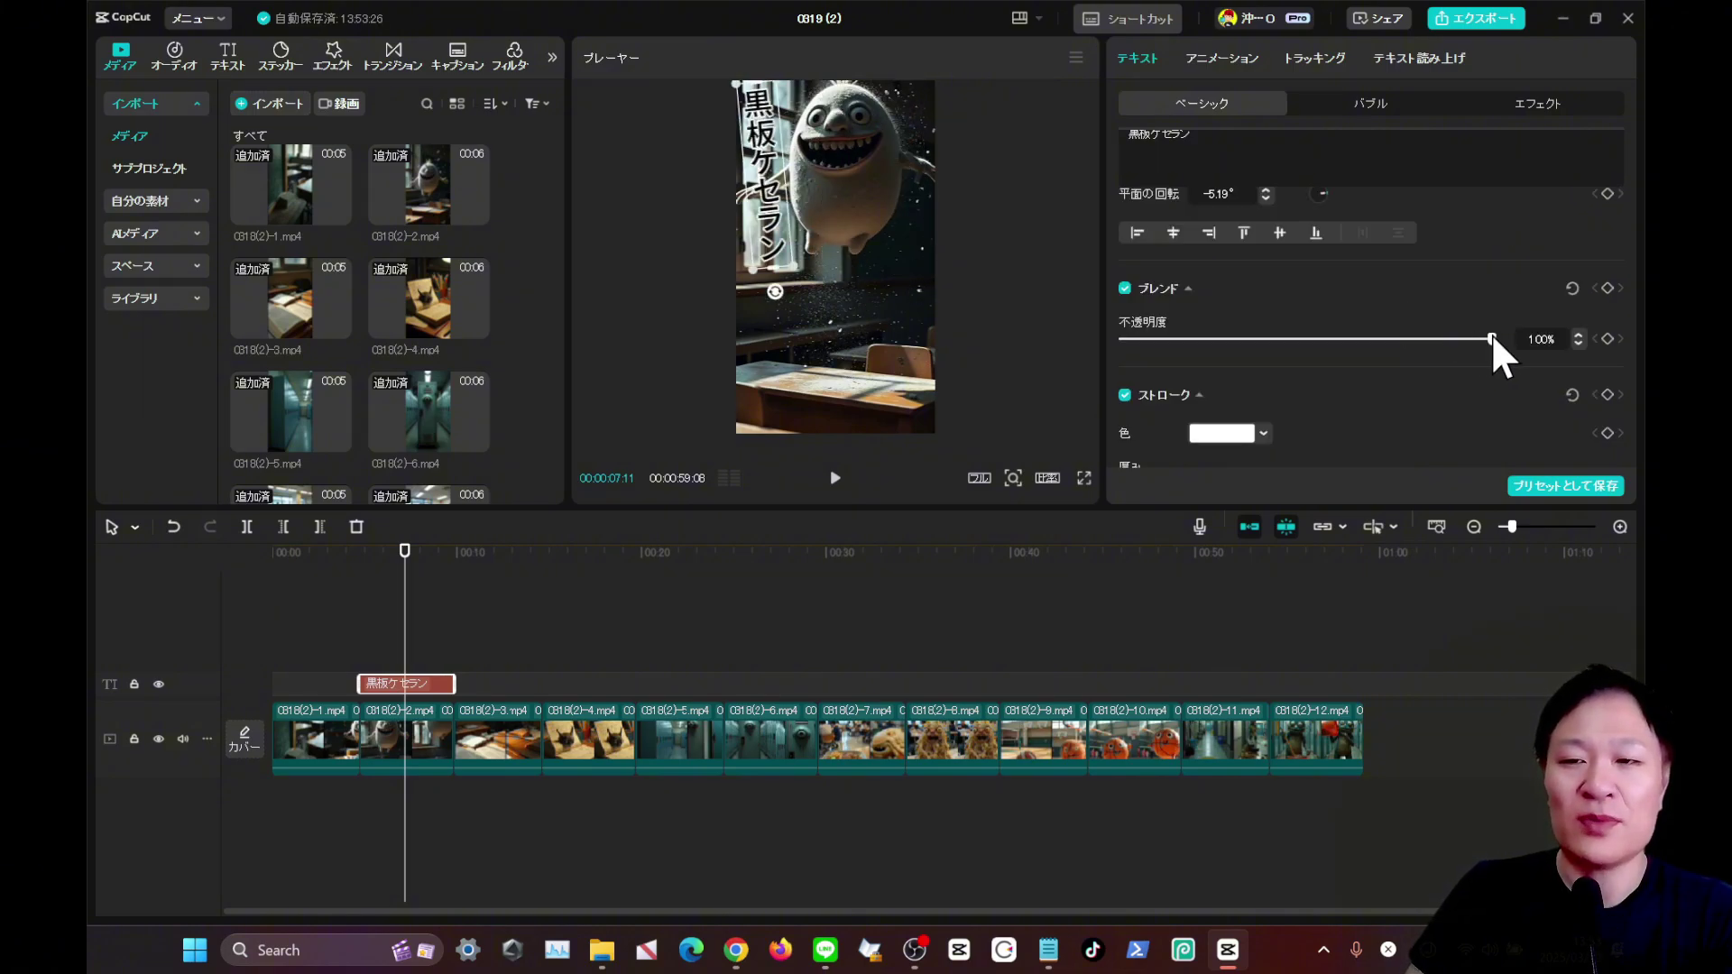
{"action": "left_click_drag", "start_coordinate": [1491, 335], "coordinate": [1438, 344]}
{"action": "scroll", "coordinate": [1288, 355], "scroll_direction": "up", "scroll_amount": 2}
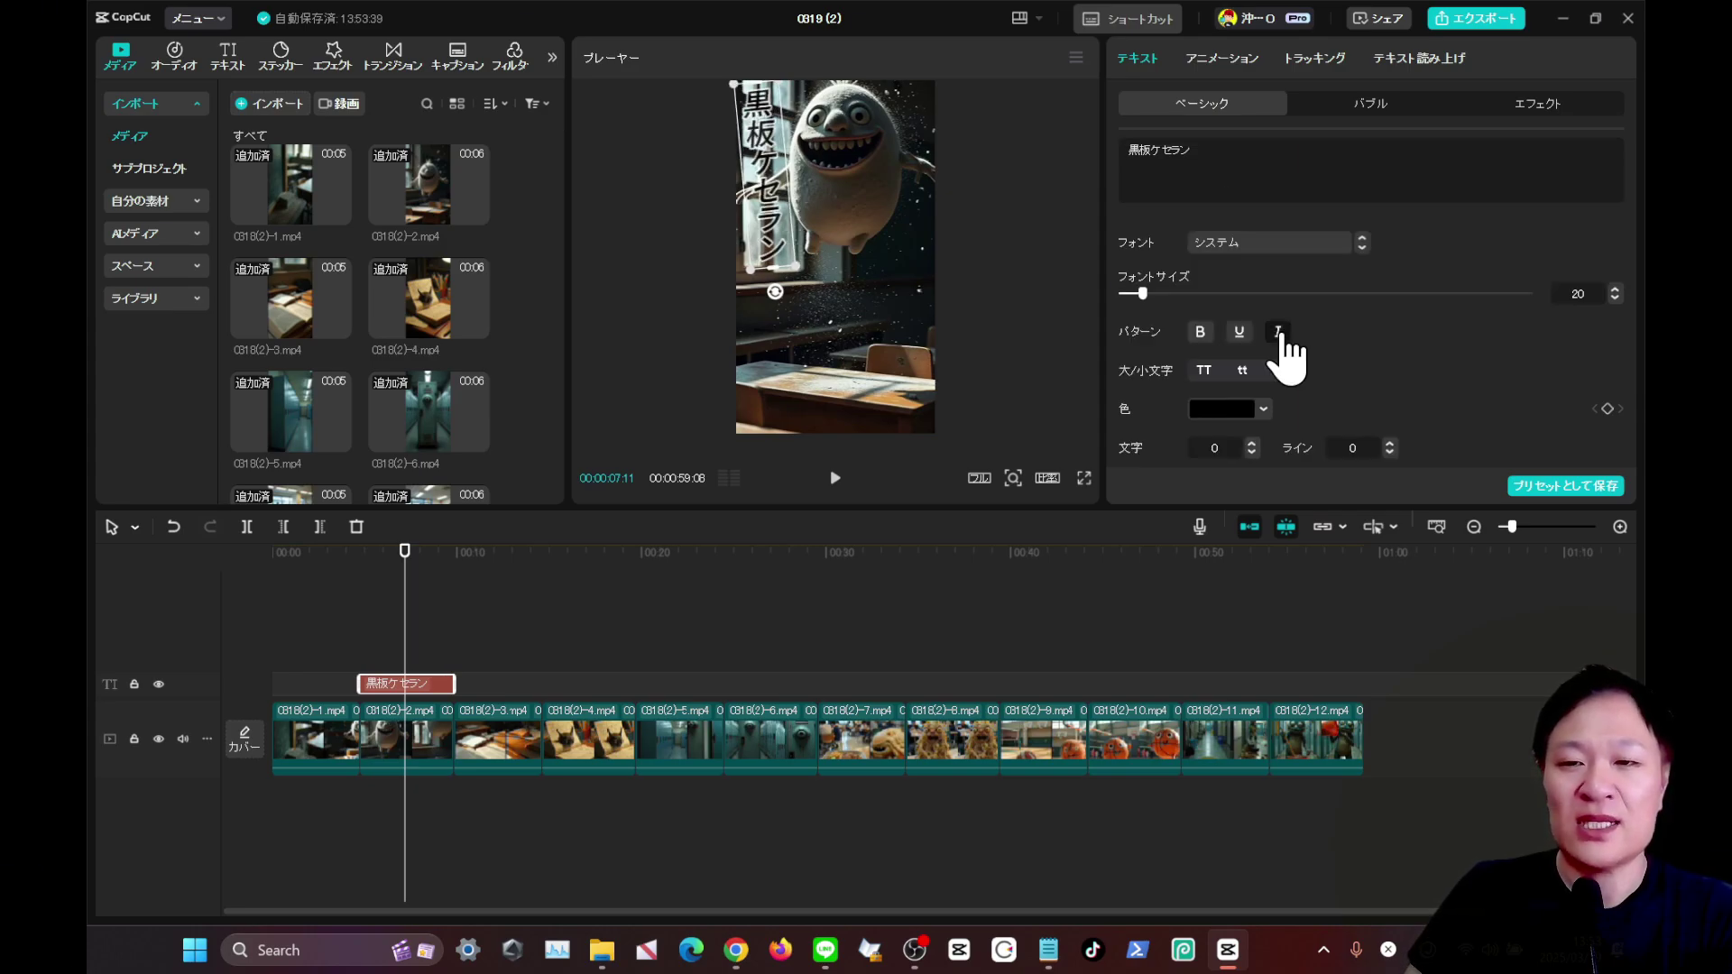
{"action": "left_click", "coordinate": [1279, 333]}
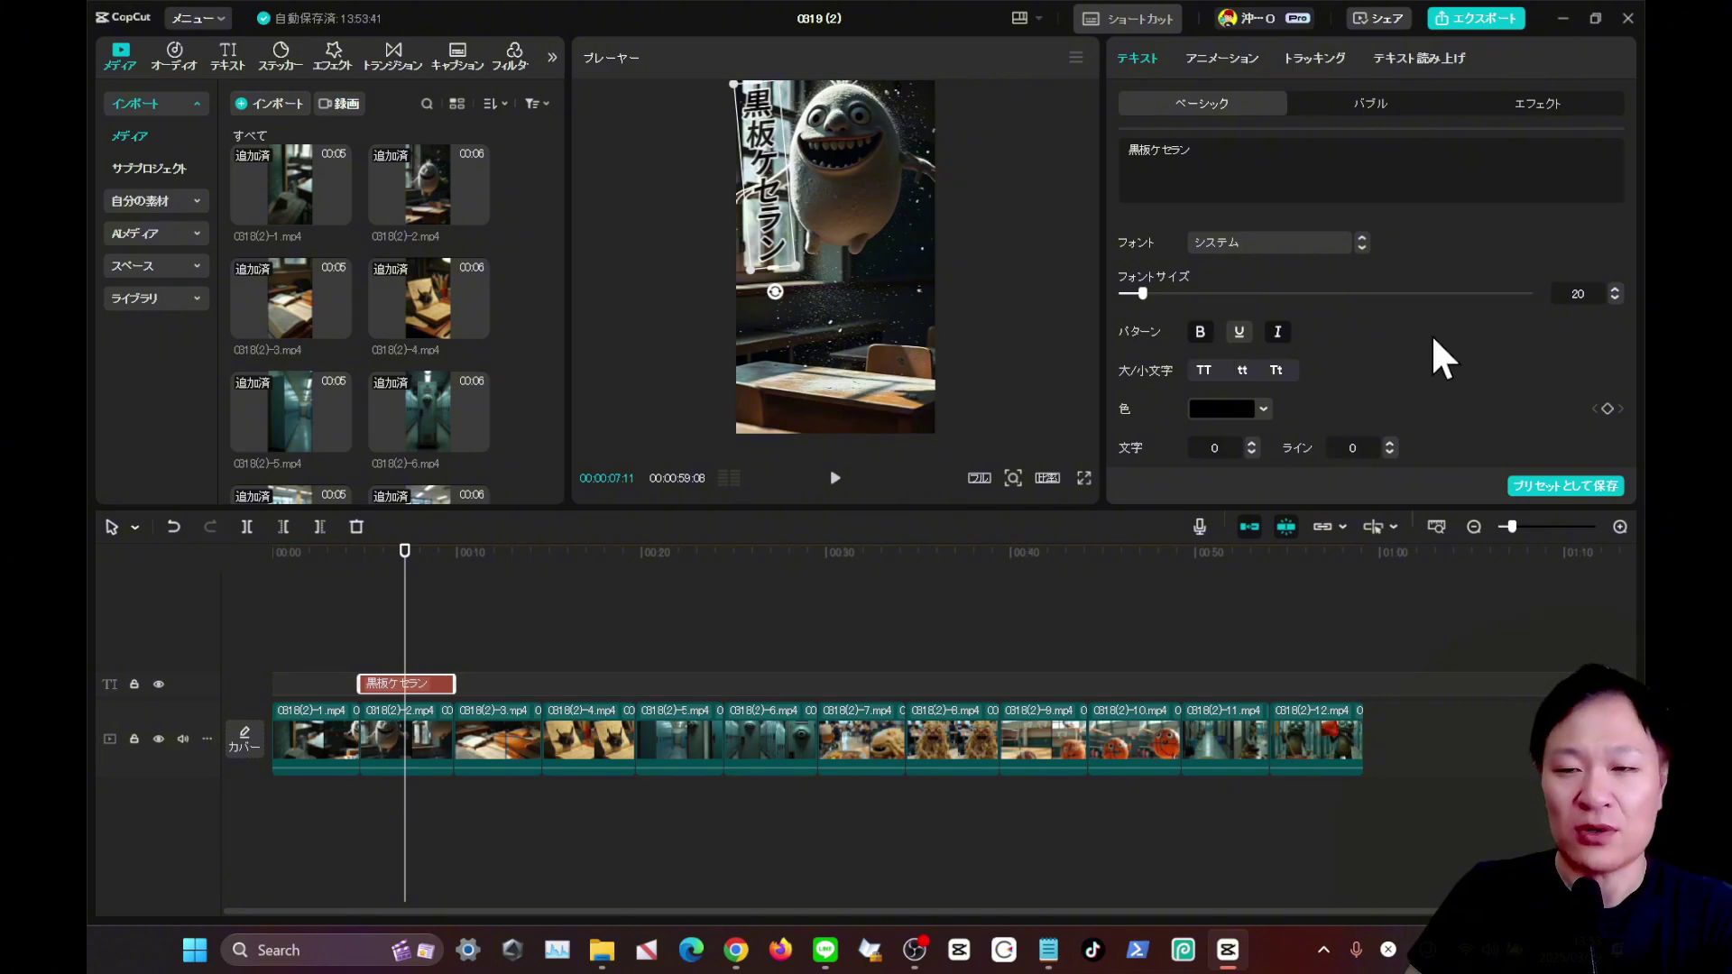
Try the 黒板ケセラン caption at the frame's lower right, and place it lower along the left side beside the creature.
{"action": "left_click_drag", "start_coordinate": [767, 217], "coordinate": [782, 284]}
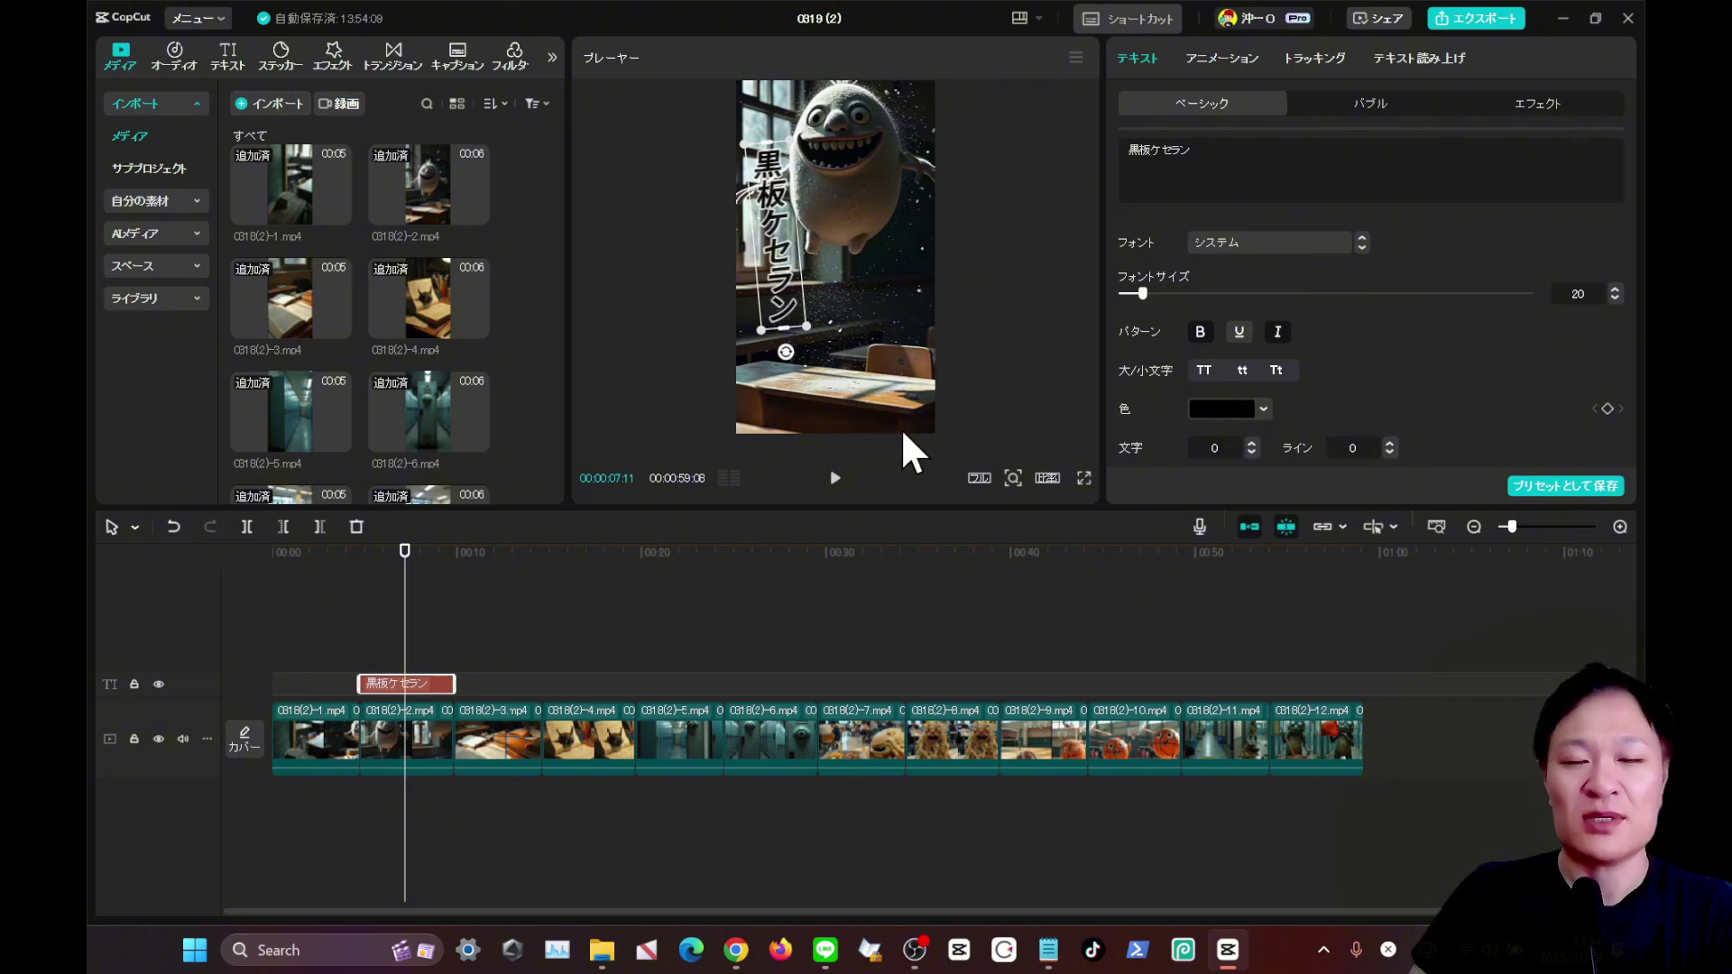
{"action": "left_click_drag", "start_coordinate": [798, 225], "coordinate": [927, 293]}
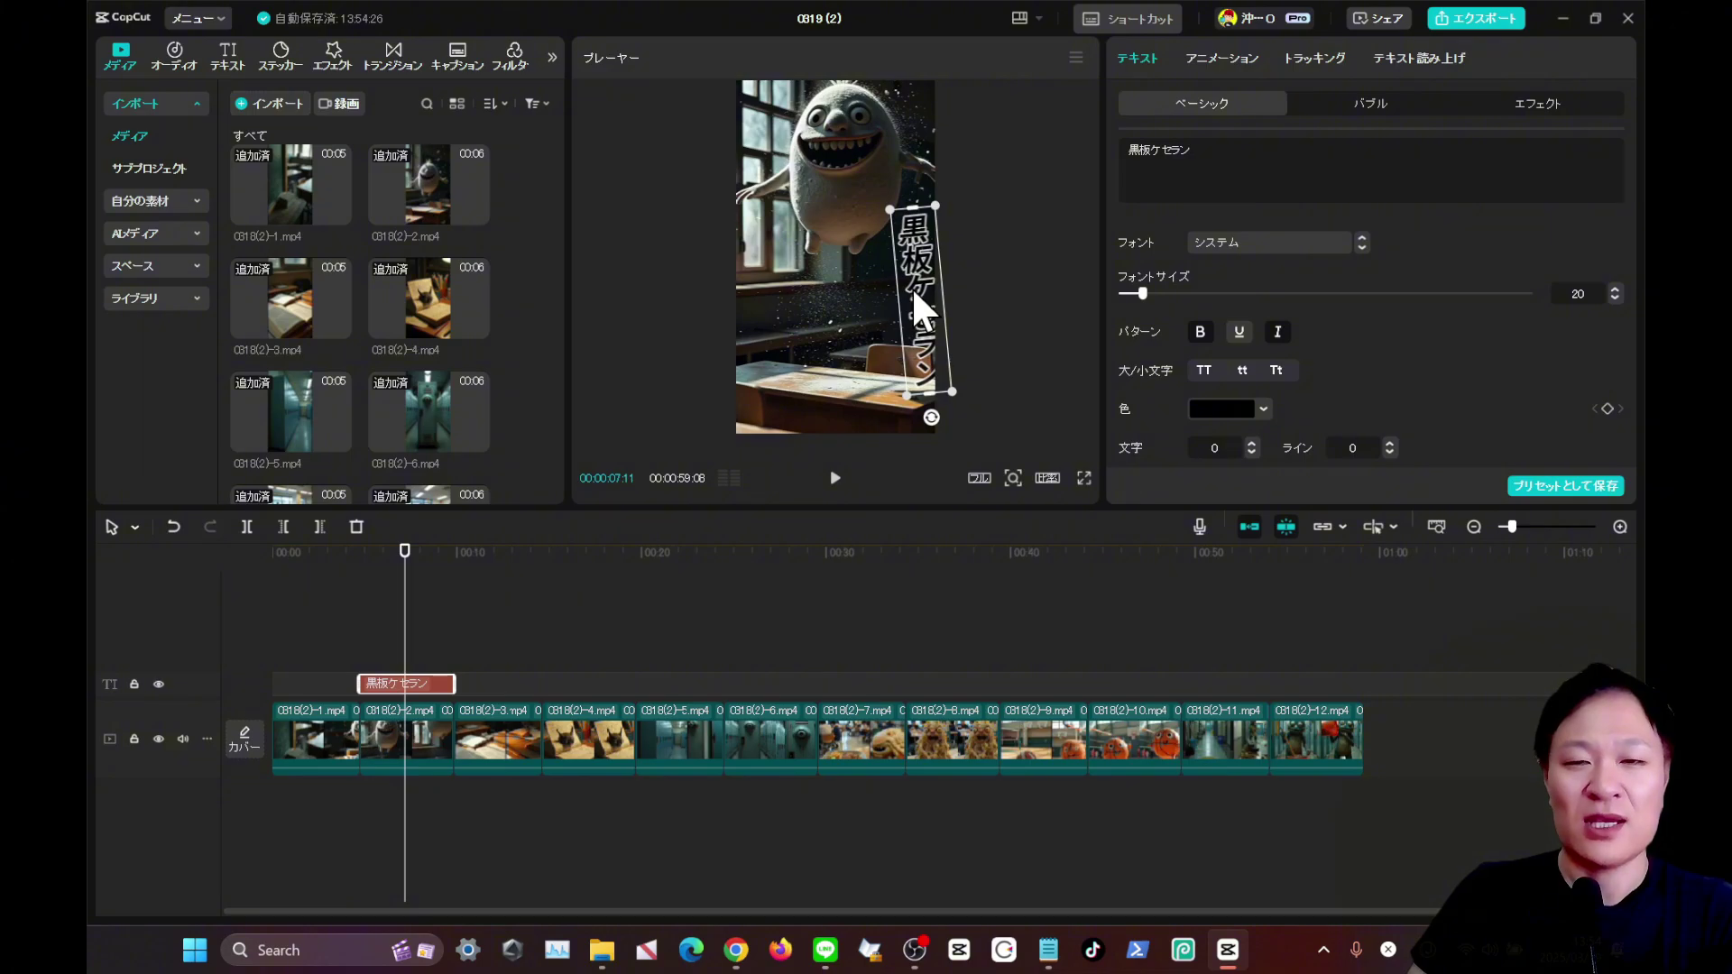
{"action": "left_click_drag", "start_coordinate": [911, 285], "coordinate": [770, 231]}
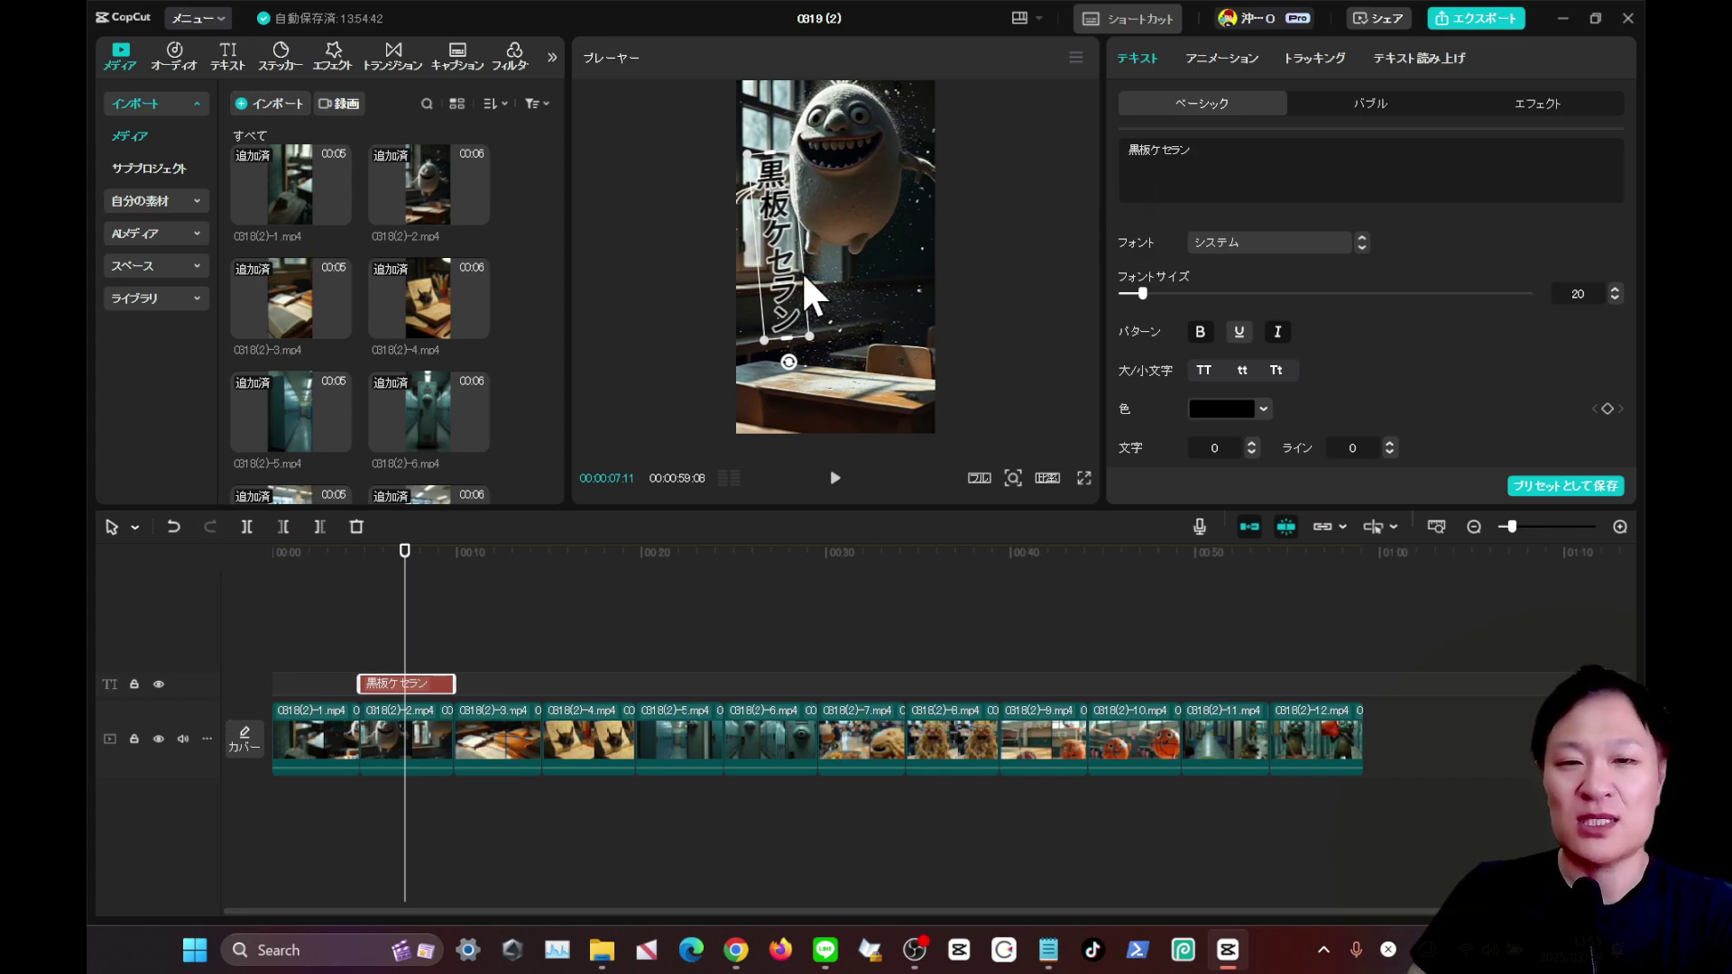
Give the 黒板ケセラン caption a フェードイン entrance animation and a フェードアウト exit animation.
{"action": "left_click", "coordinate": [1220, 57]}
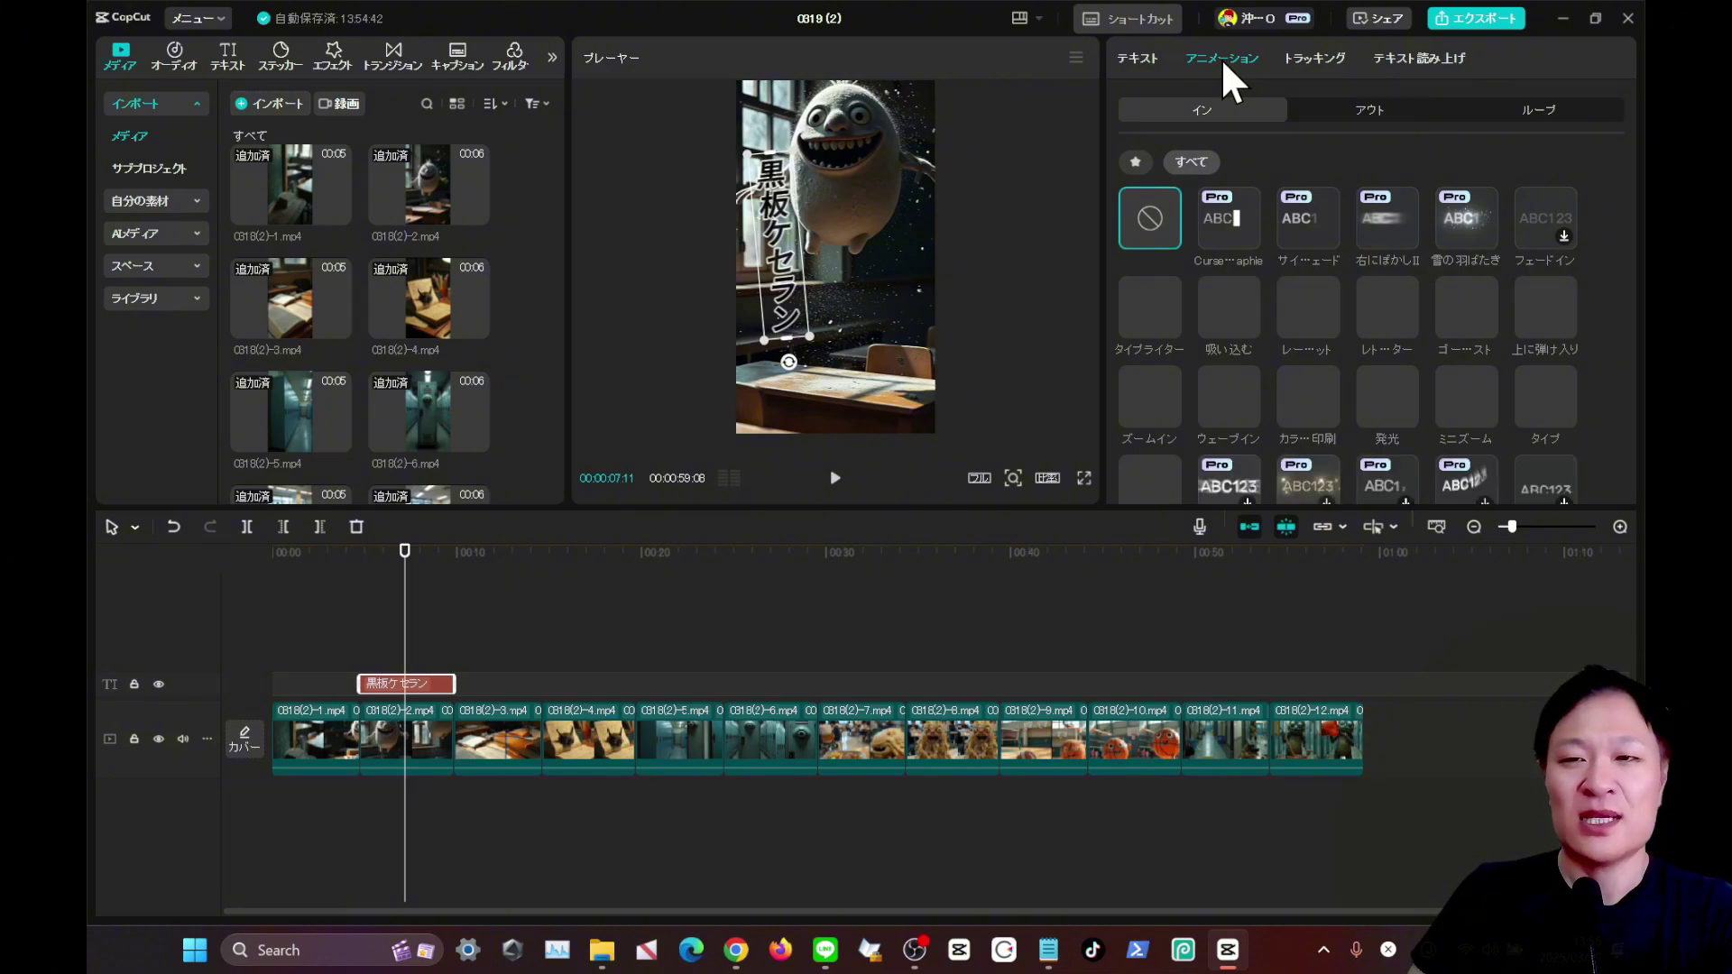
{"action": "scroll", "coordinate": [581, 636], "scroll_direction": "up", "scroll_amount": 3}
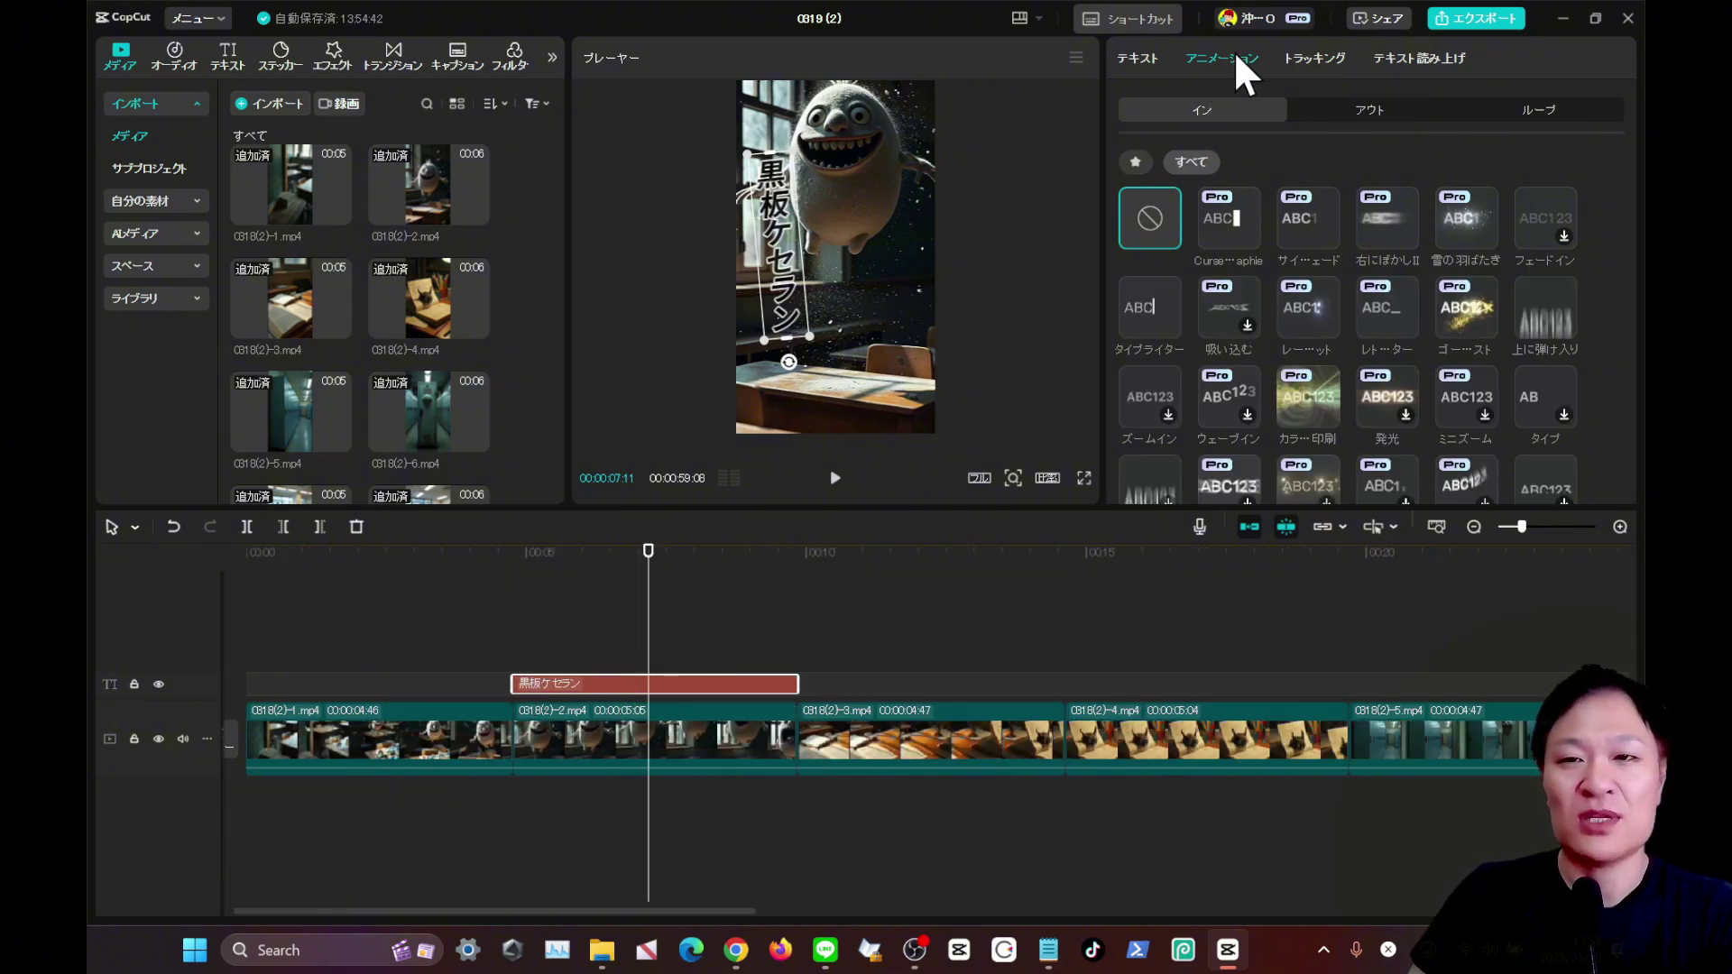
{"action": "left_click", "coordinate": [1557, 202]}
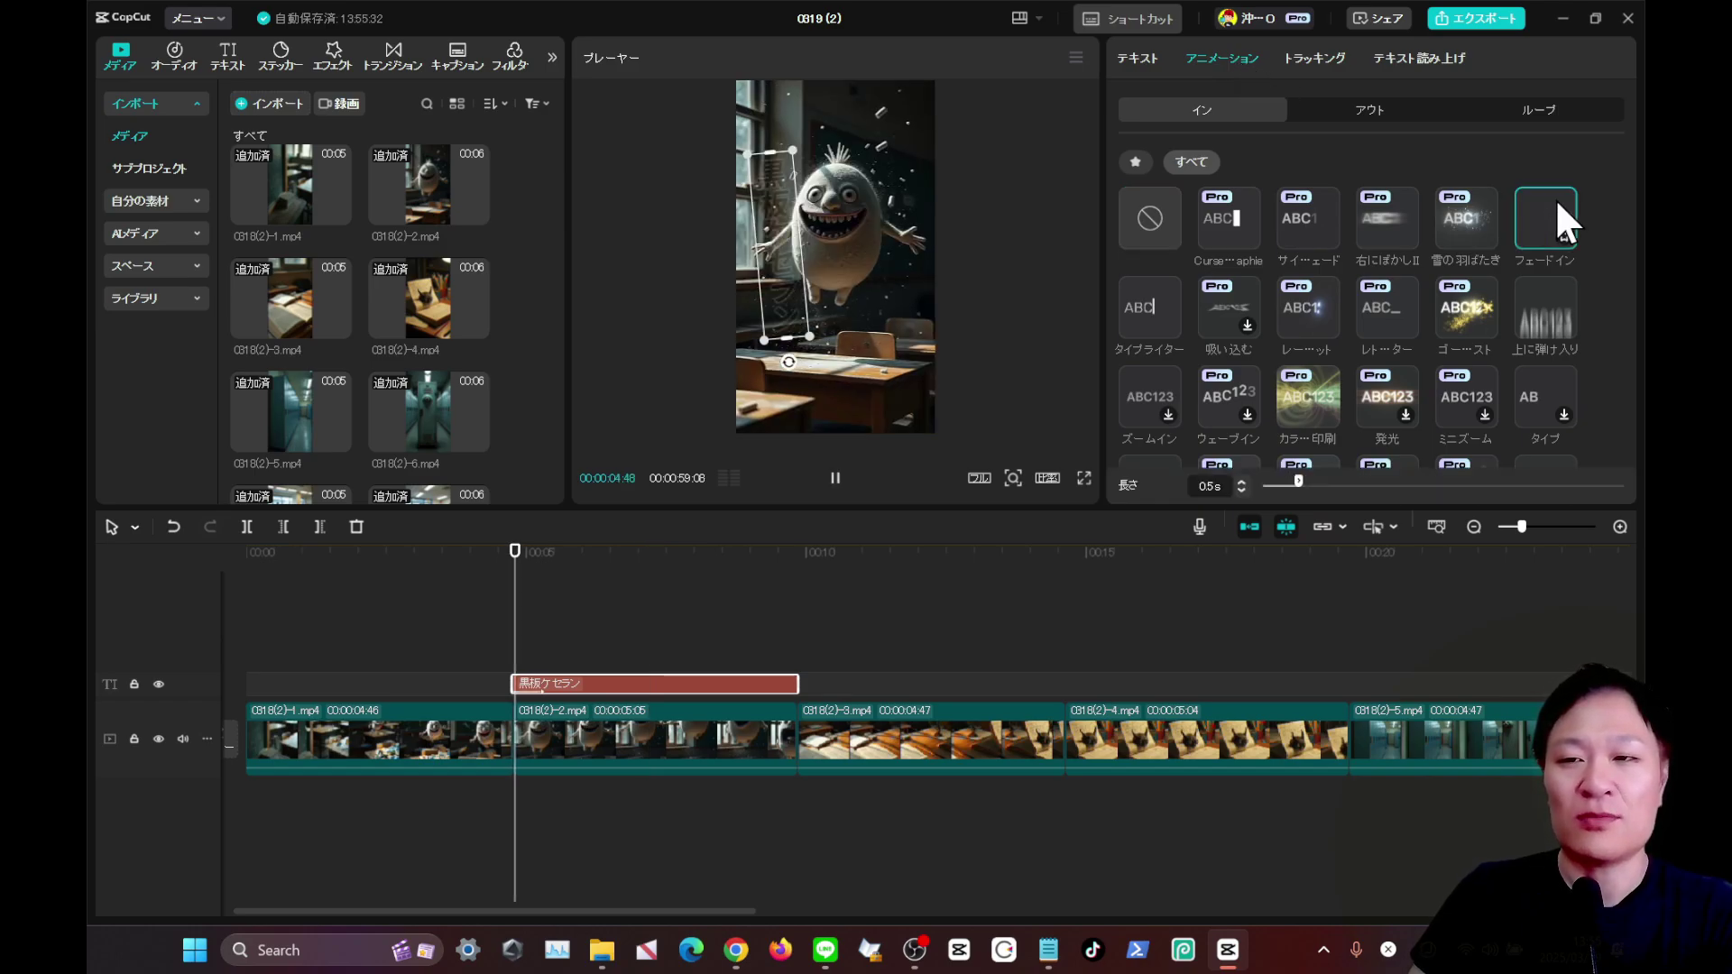
{"action": "left_click", "coordinate": [1369, 109]}
{"action": "left_click", "coordinate": [1534, 209]}
Scrub from the start to the end of the 黒板ケセラン caption to preview its fades.
{"action": "left_click", "coordinate": [513, 552]}
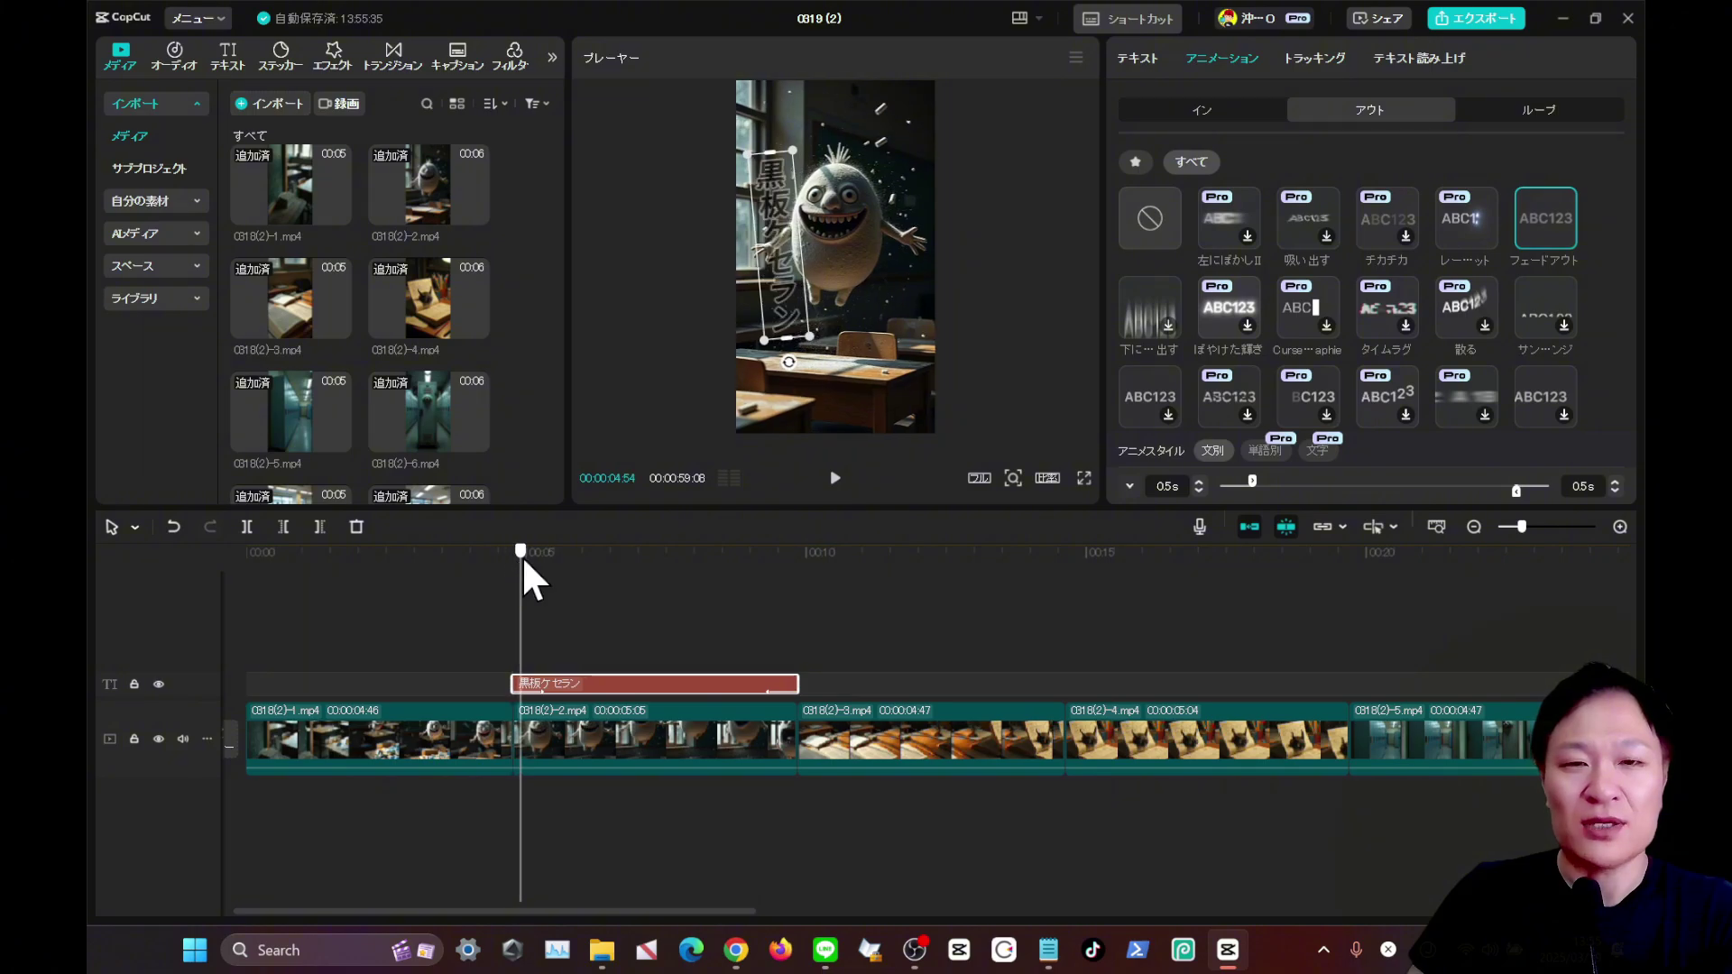
{"action": "left_click_drag", "start_coordinate": [519, 570], "coordinate": [779, 580]}
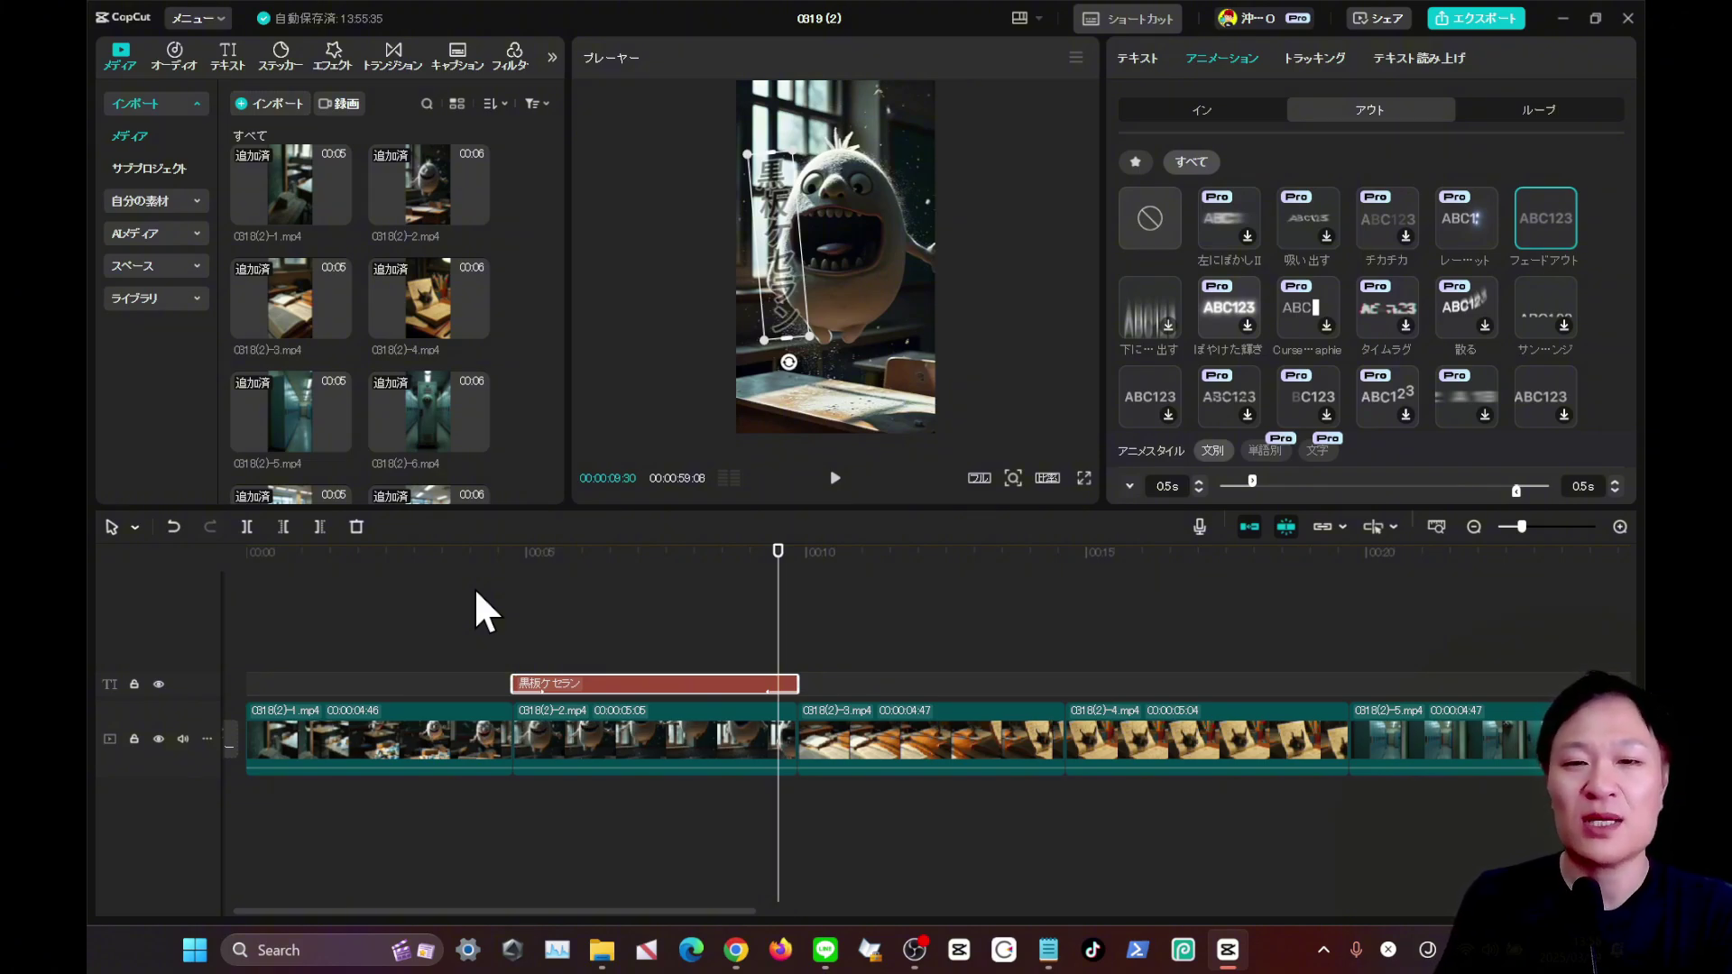
{"action": "left_click_drag", "start_coordinate": [523, 574], "coordinate": [531, 571]}
{"action": "scroll", "coordinate": [603, 693], "scroll_direction": "up", "scroll_amount": 2}
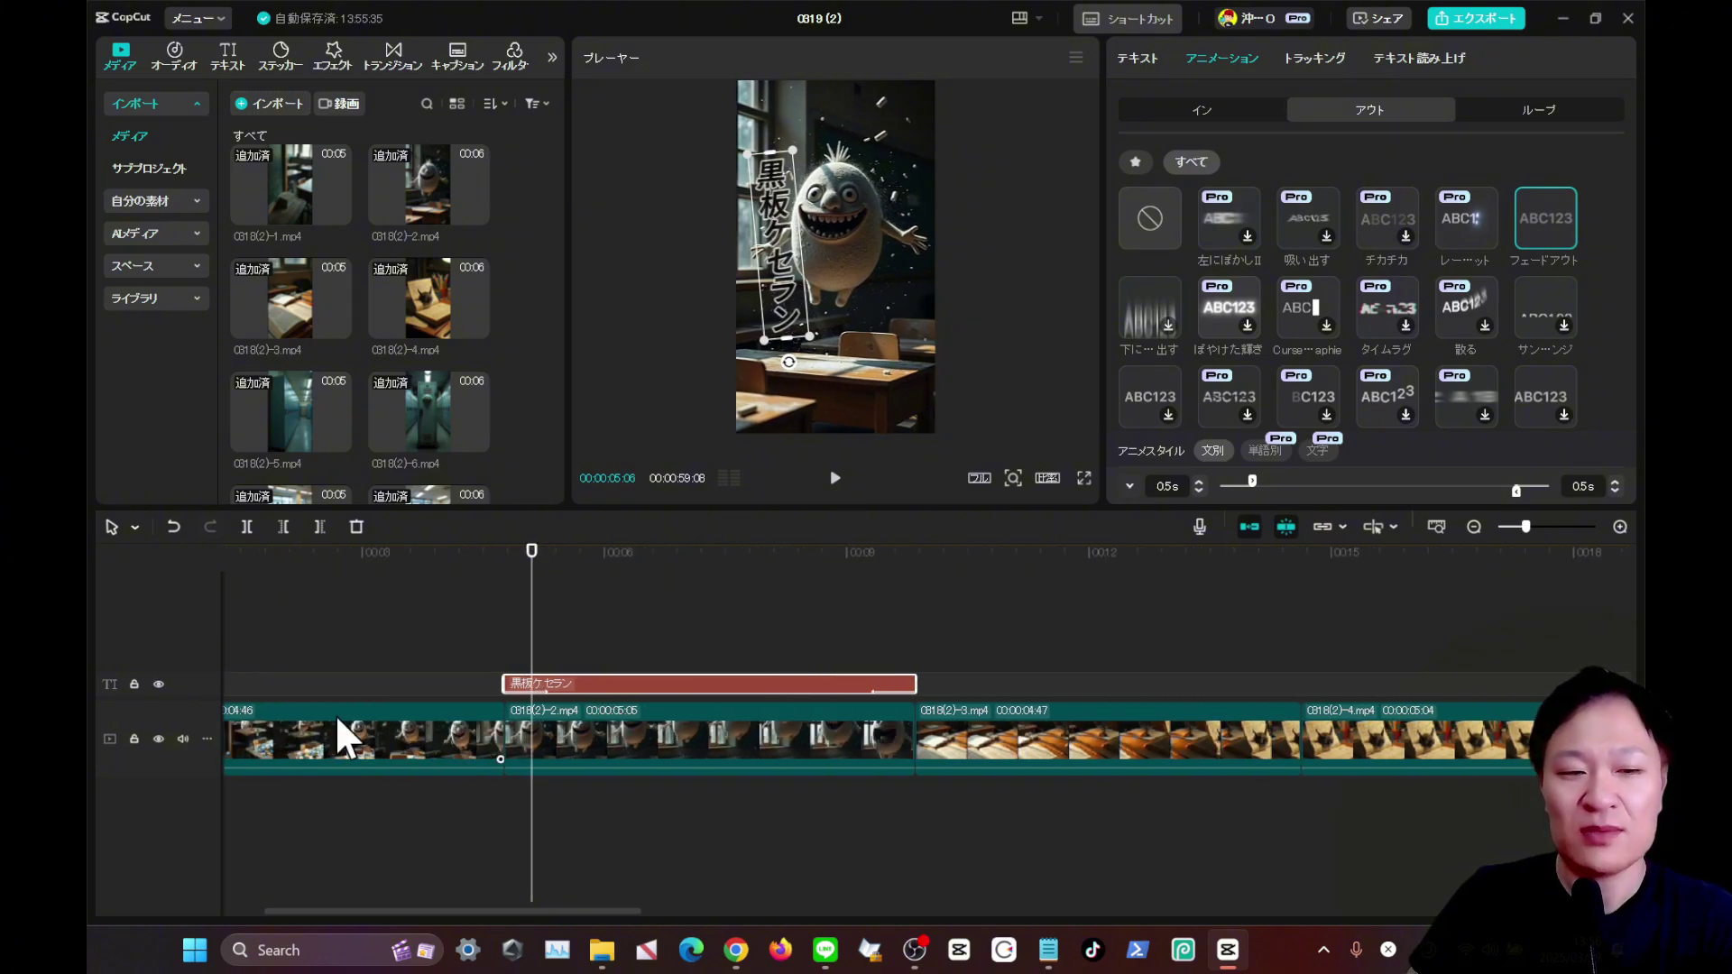
{"action": "left_click", "coordinate": [466, 688]}
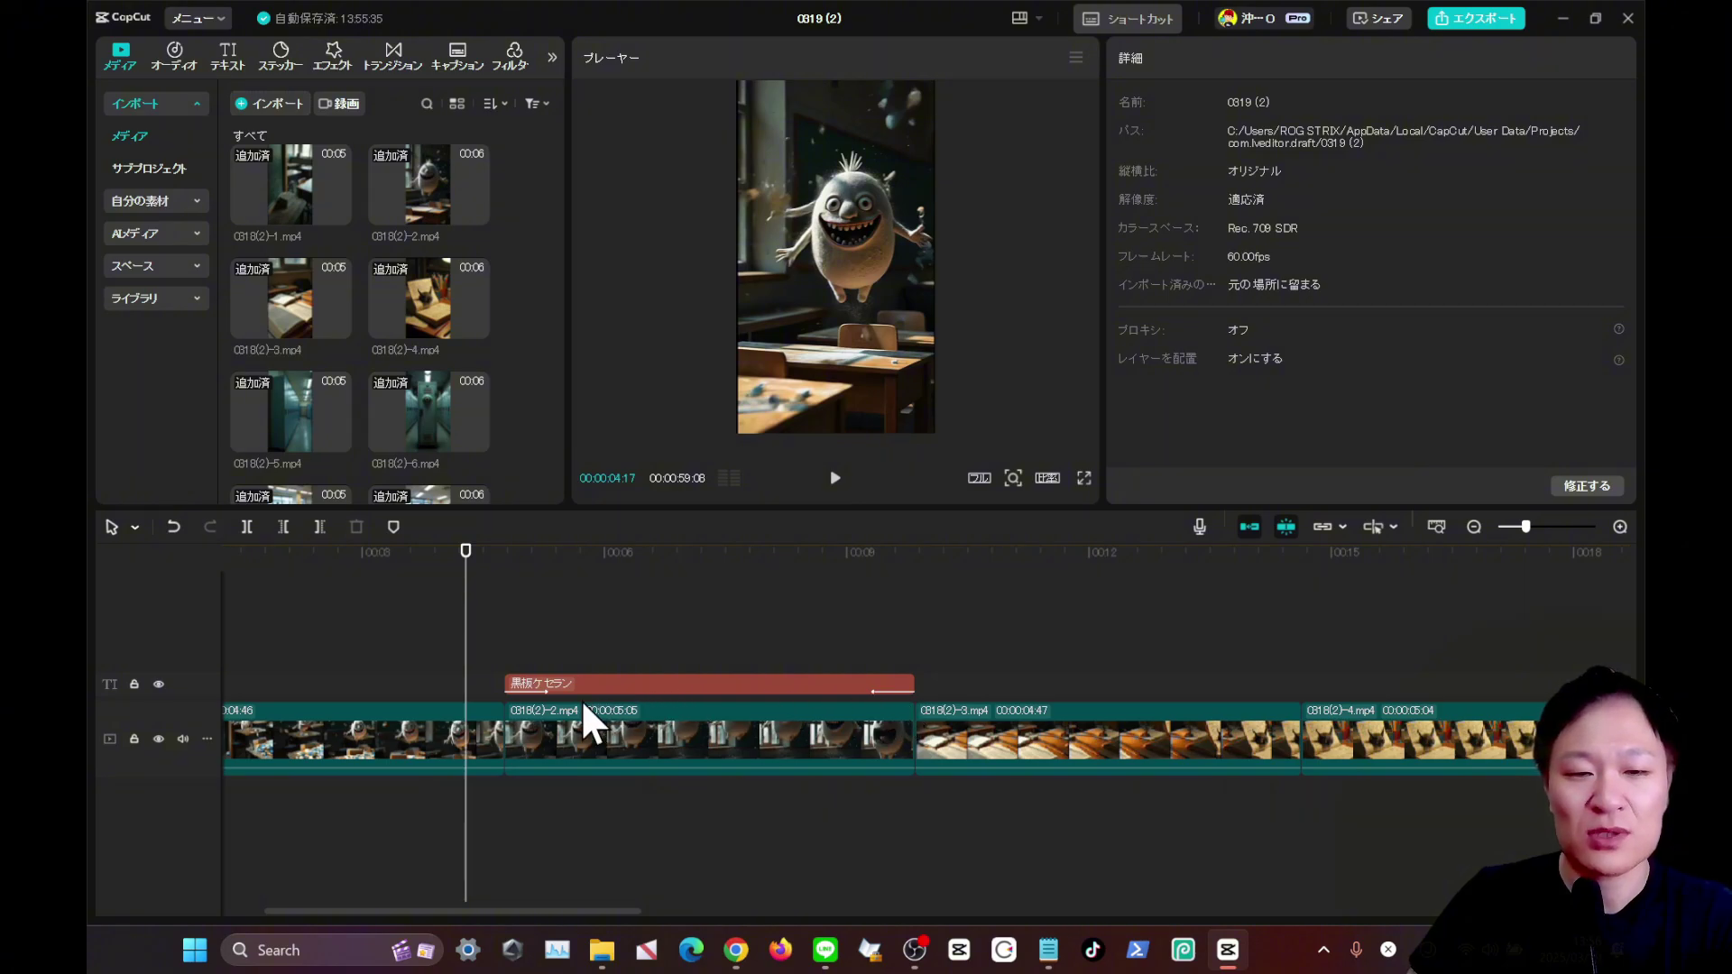
Try a 1.0 s fade-in and a 3.2 s fade-out on the caption, and restore both durations to 0.5 s.
{"action": "left_click", "coordinate": [690, 684]}
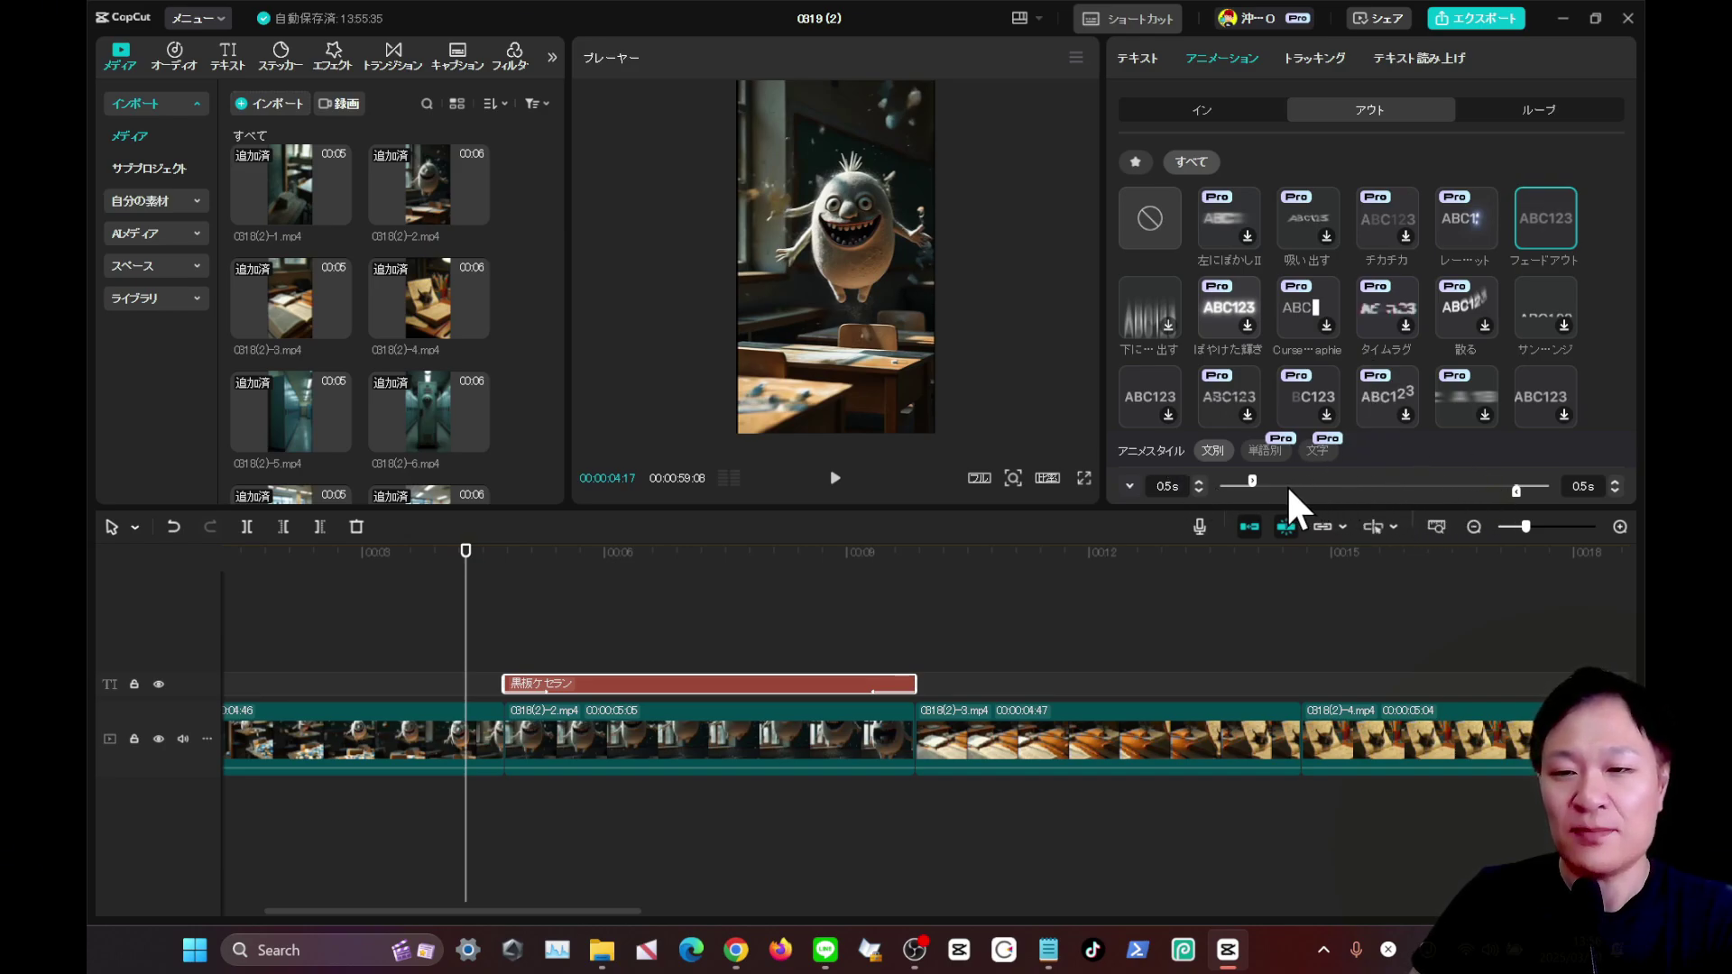
{"action": "mouse_move", "coordinate": [1334, 480]}
{"action": "left_mouse_down"}
{"action": "mouse_move", "coordinate": [1428, 479]}
{"action": "mouse_move", "coordinate": [1345, 497]}
{"action": "left_mouse_up"}
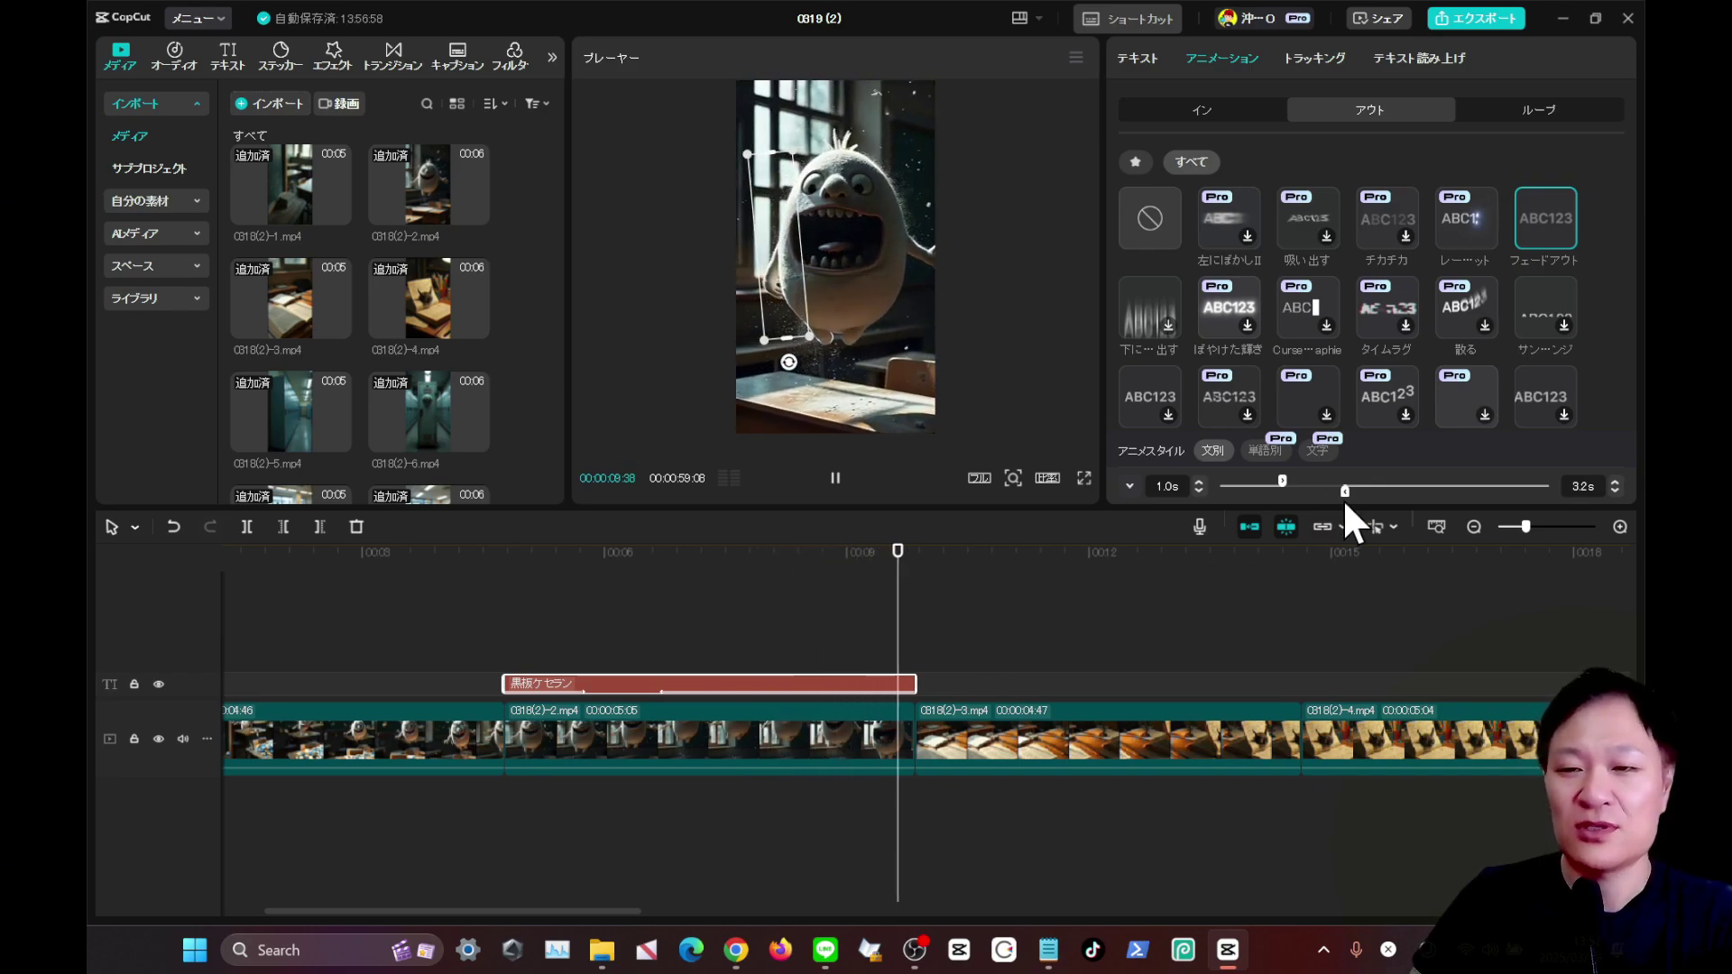
{"action": "left_click_drag", "start_coordinate": [1343, 492], "coordinate": [1514, 491]}
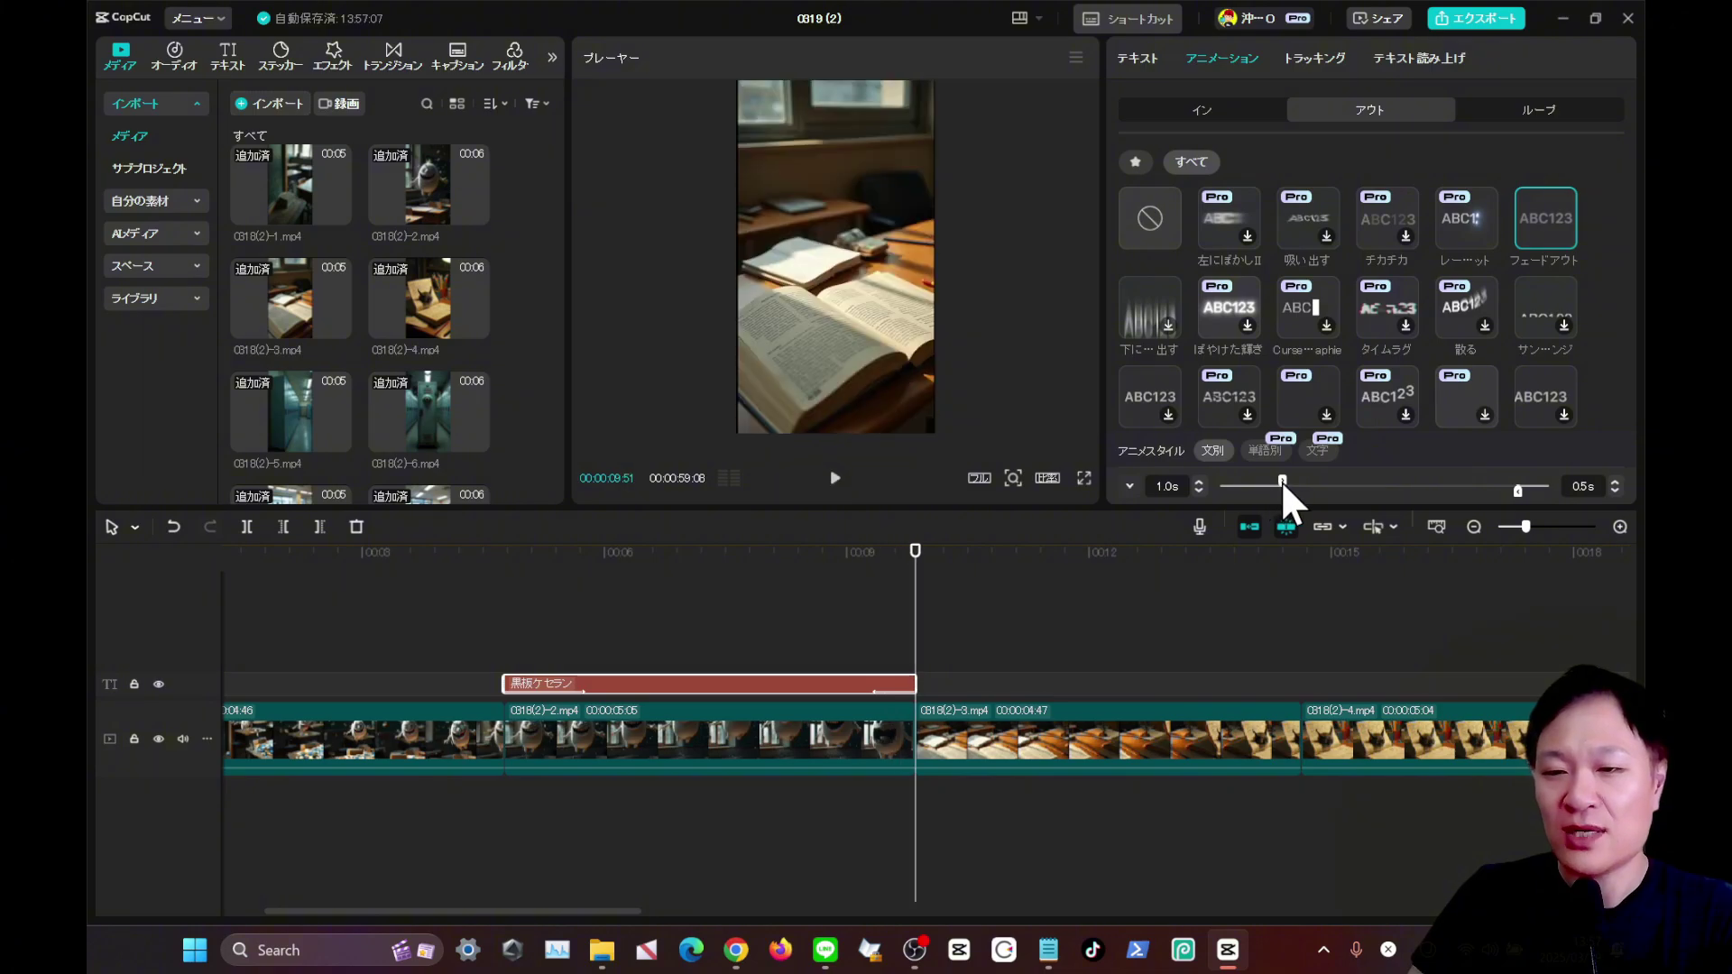
{"action": "left_click_drag", "start_coordinate": [1281, 480], "coordinate": [1247, 483]}
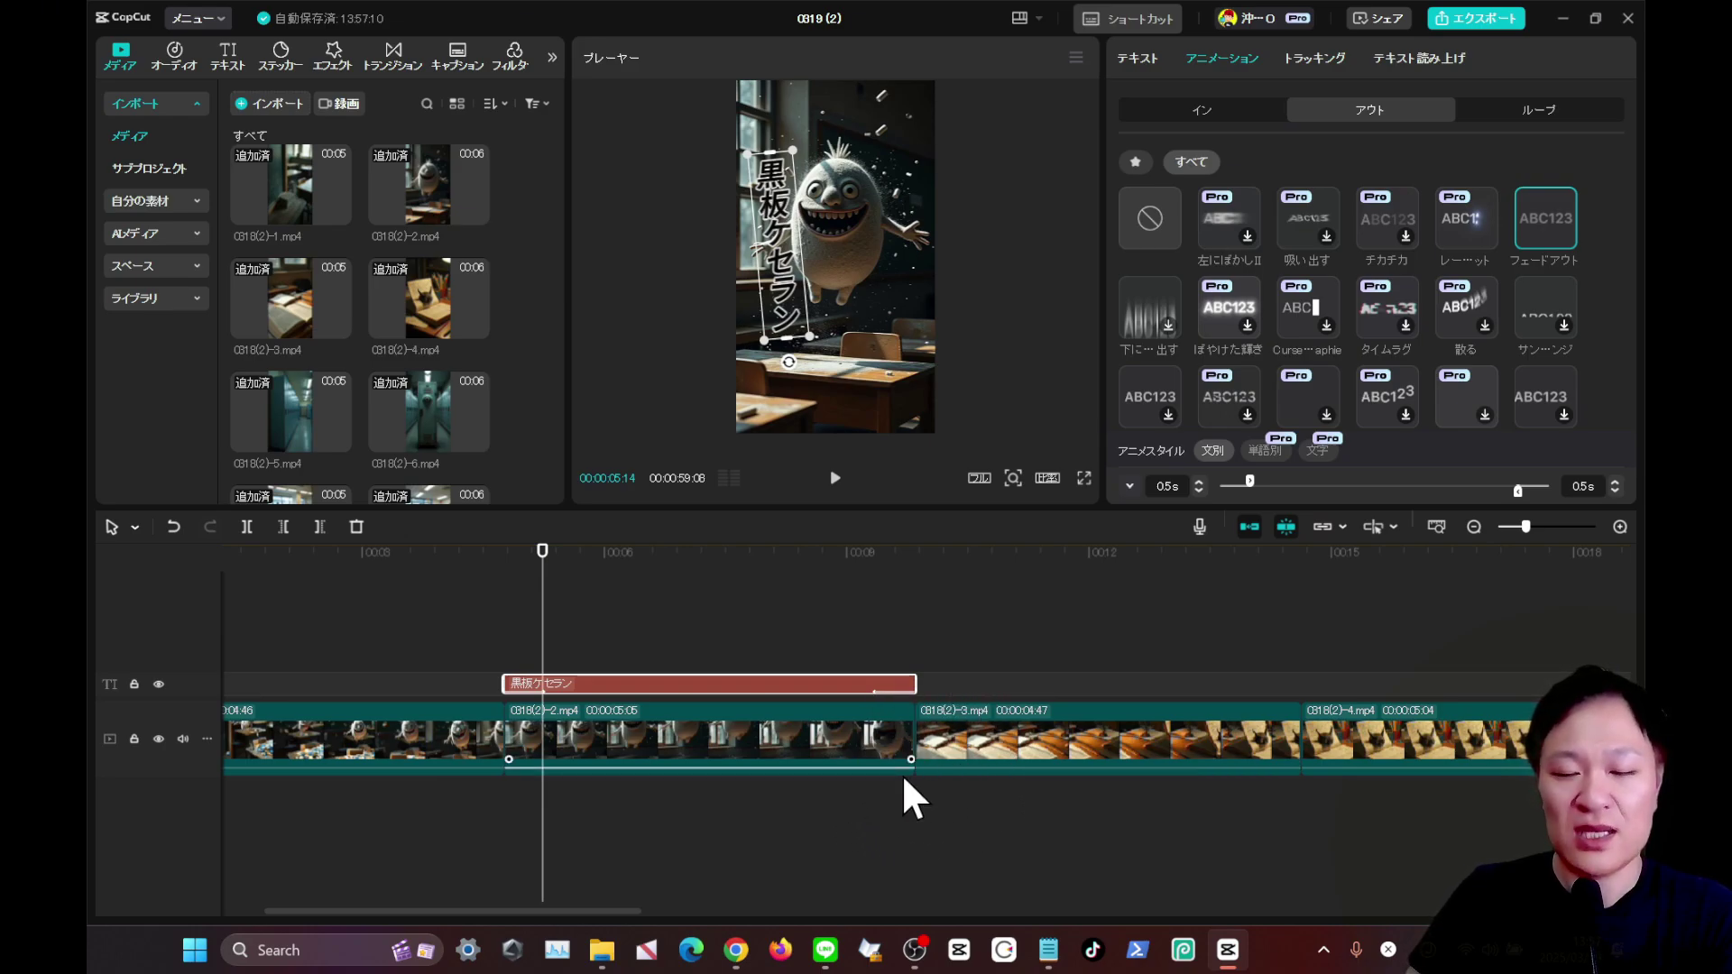
Straighten the 黒板ケセラン caption upright, shrink it, and place it left of the creature.
{"action": "scroll", "coordinate": [922, 809], "scroll_direction": "down", "scroll_amount": 1}
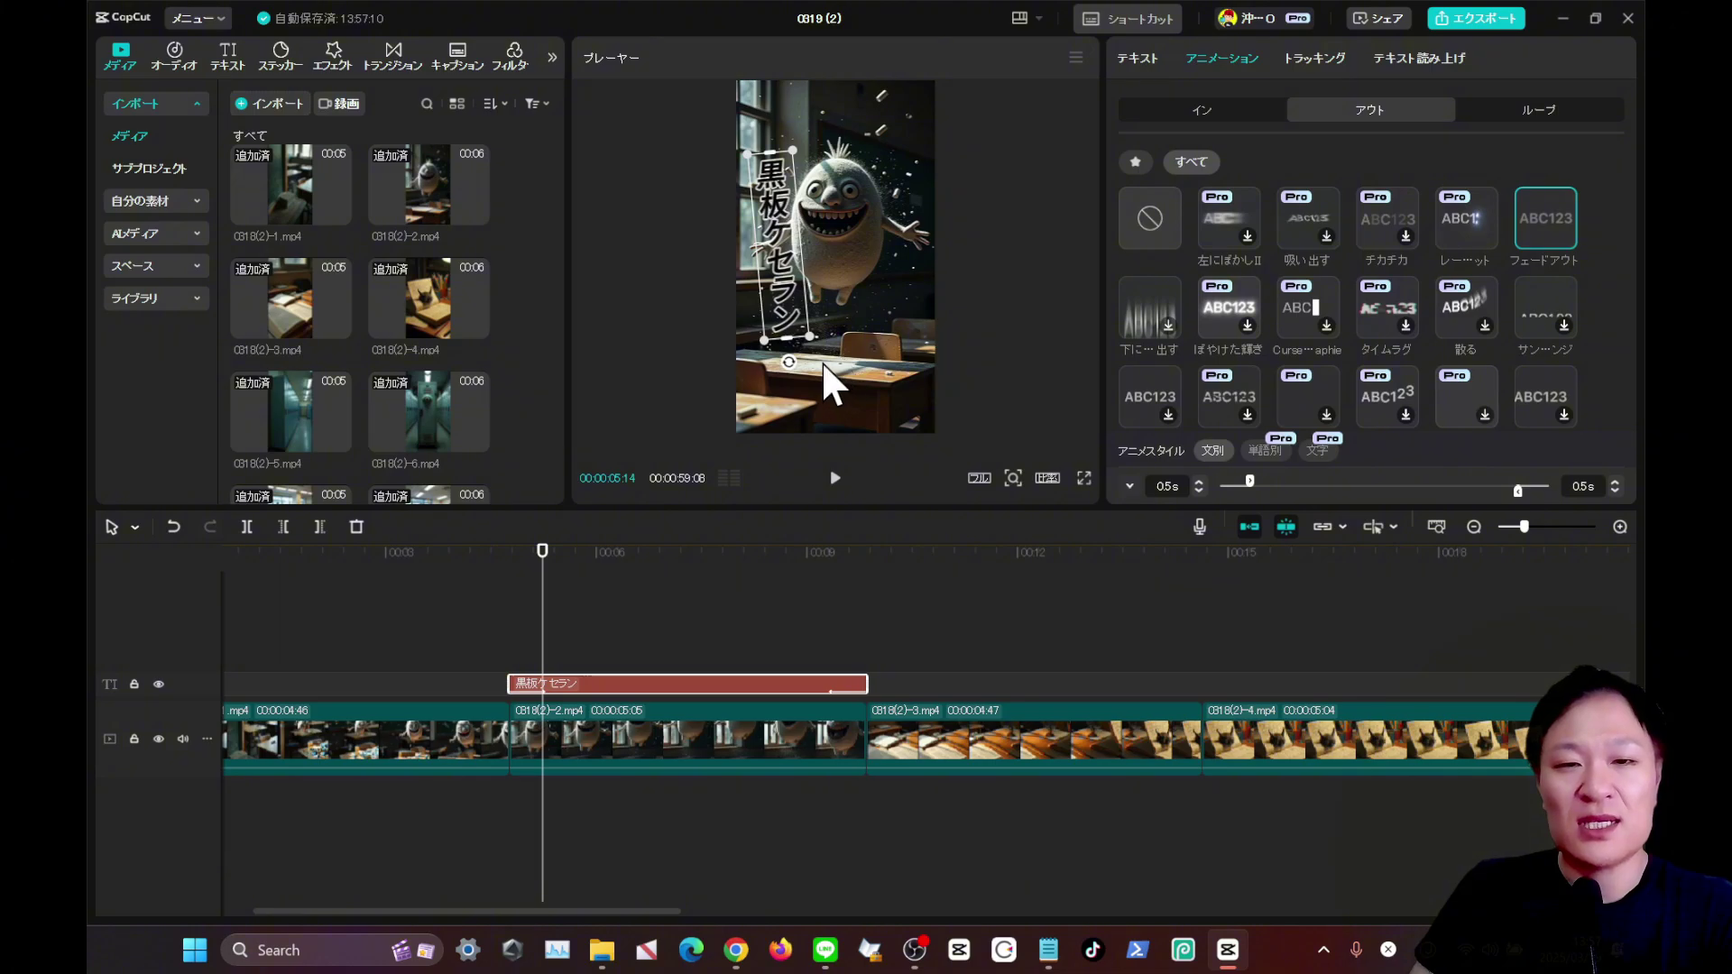
{"action": "left_click_drag", "start_coordinate": [782, 306], "coordinate": [780, 289]}
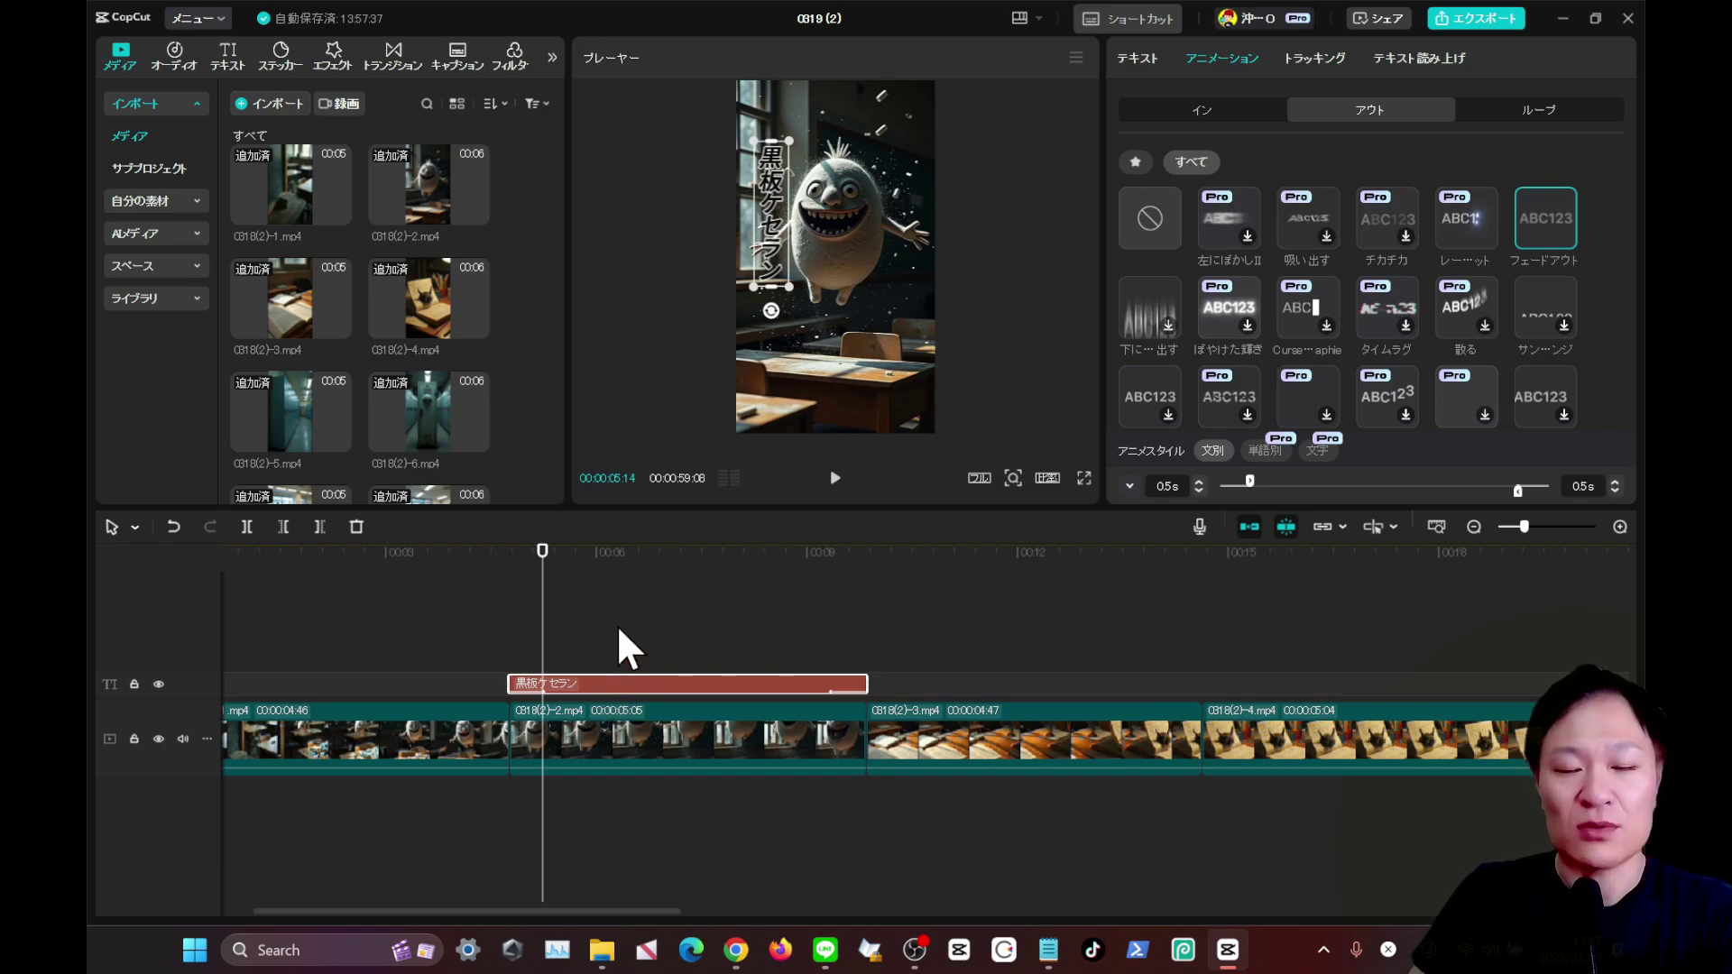
Try adding a default text above the 黒板ケセラン caption at the same length, and delete it.
{"action": "left_click", "coordinate": [235, 59]}
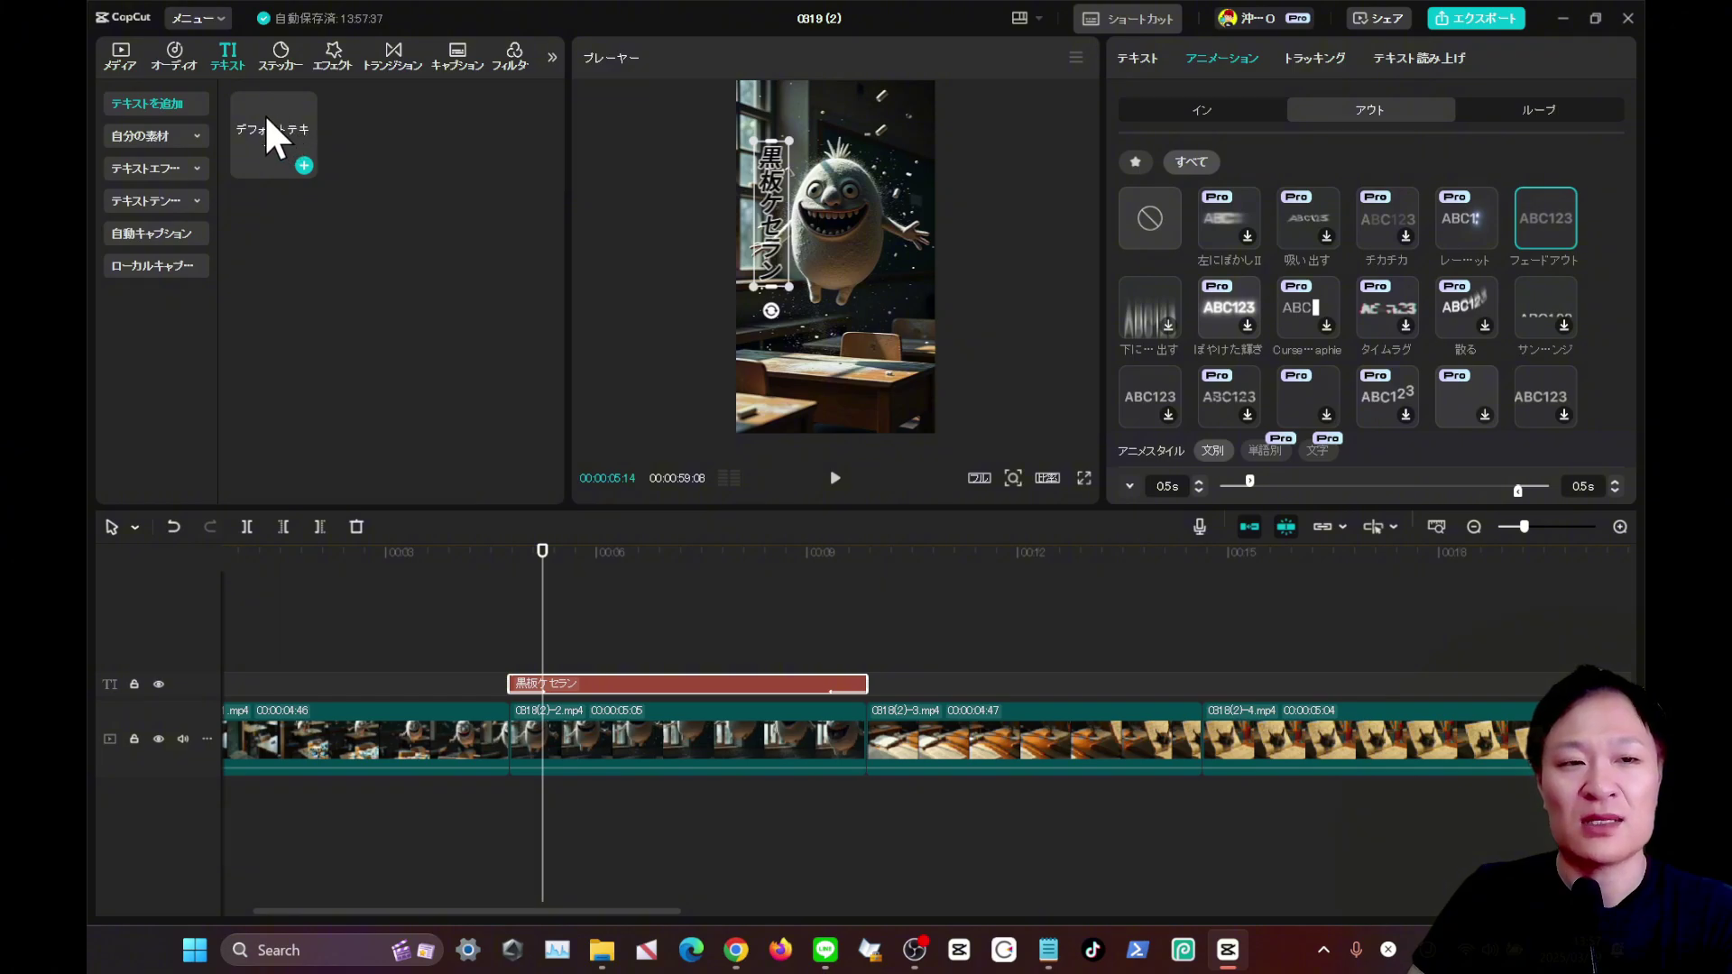
{"action": "left_click_drag", "start_coordinate": [266, 117], "coordinate": [509, 654]}
{"action": "left_click_drag", "start_coordinate": [720, 654], "coordinate": [859, 651]}
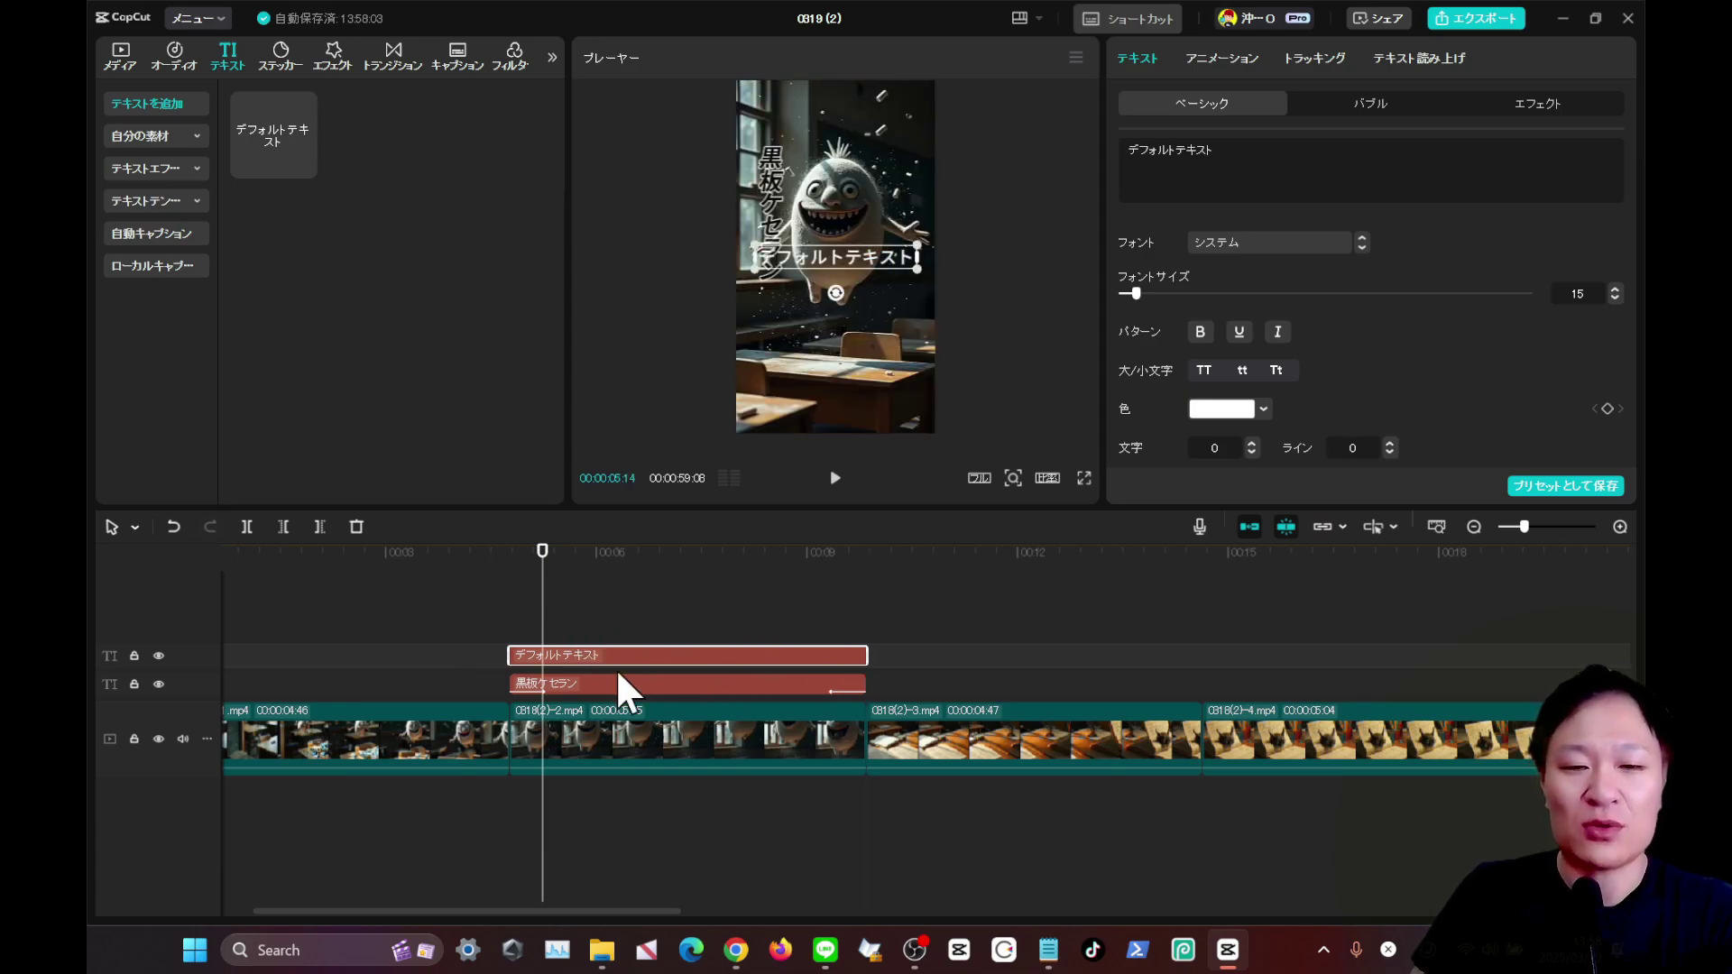
{"action": "key", "text": "Delete"}
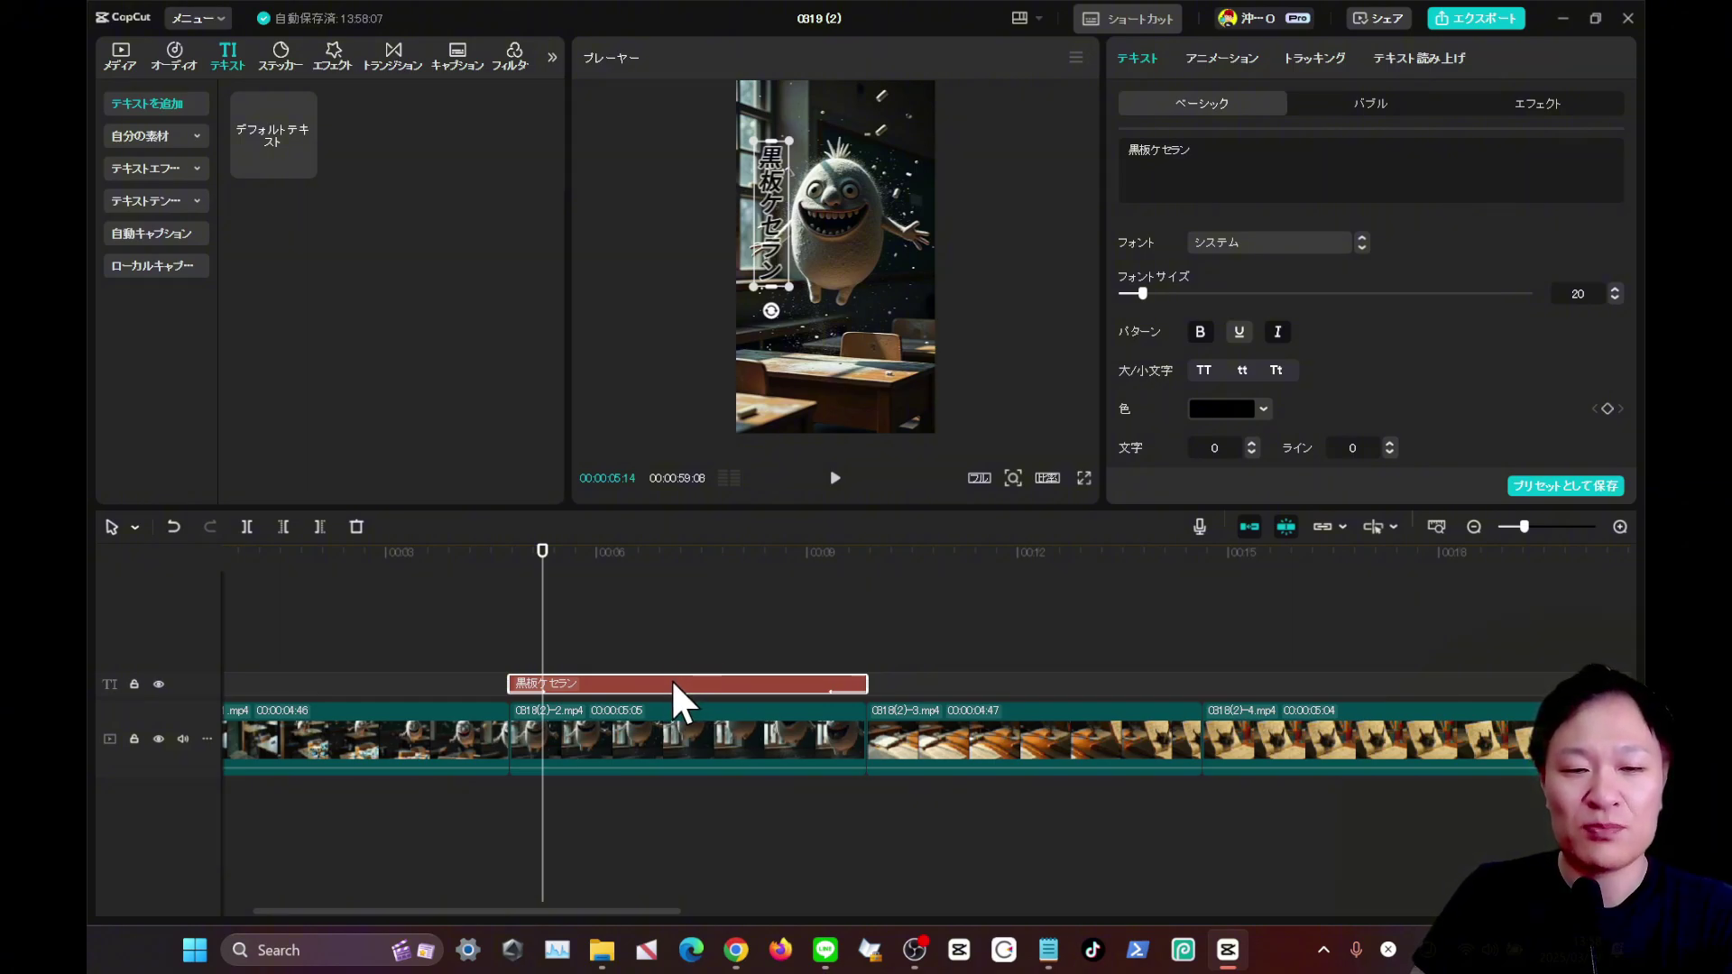
Try duplicating the 黒板ケセラン caption onto the track above, move a copy to the lower centre of the frame, and delete it.
{"action": "left_click_drag", "start_coordinate": [671, 678], "coordinate": [673, 655]}
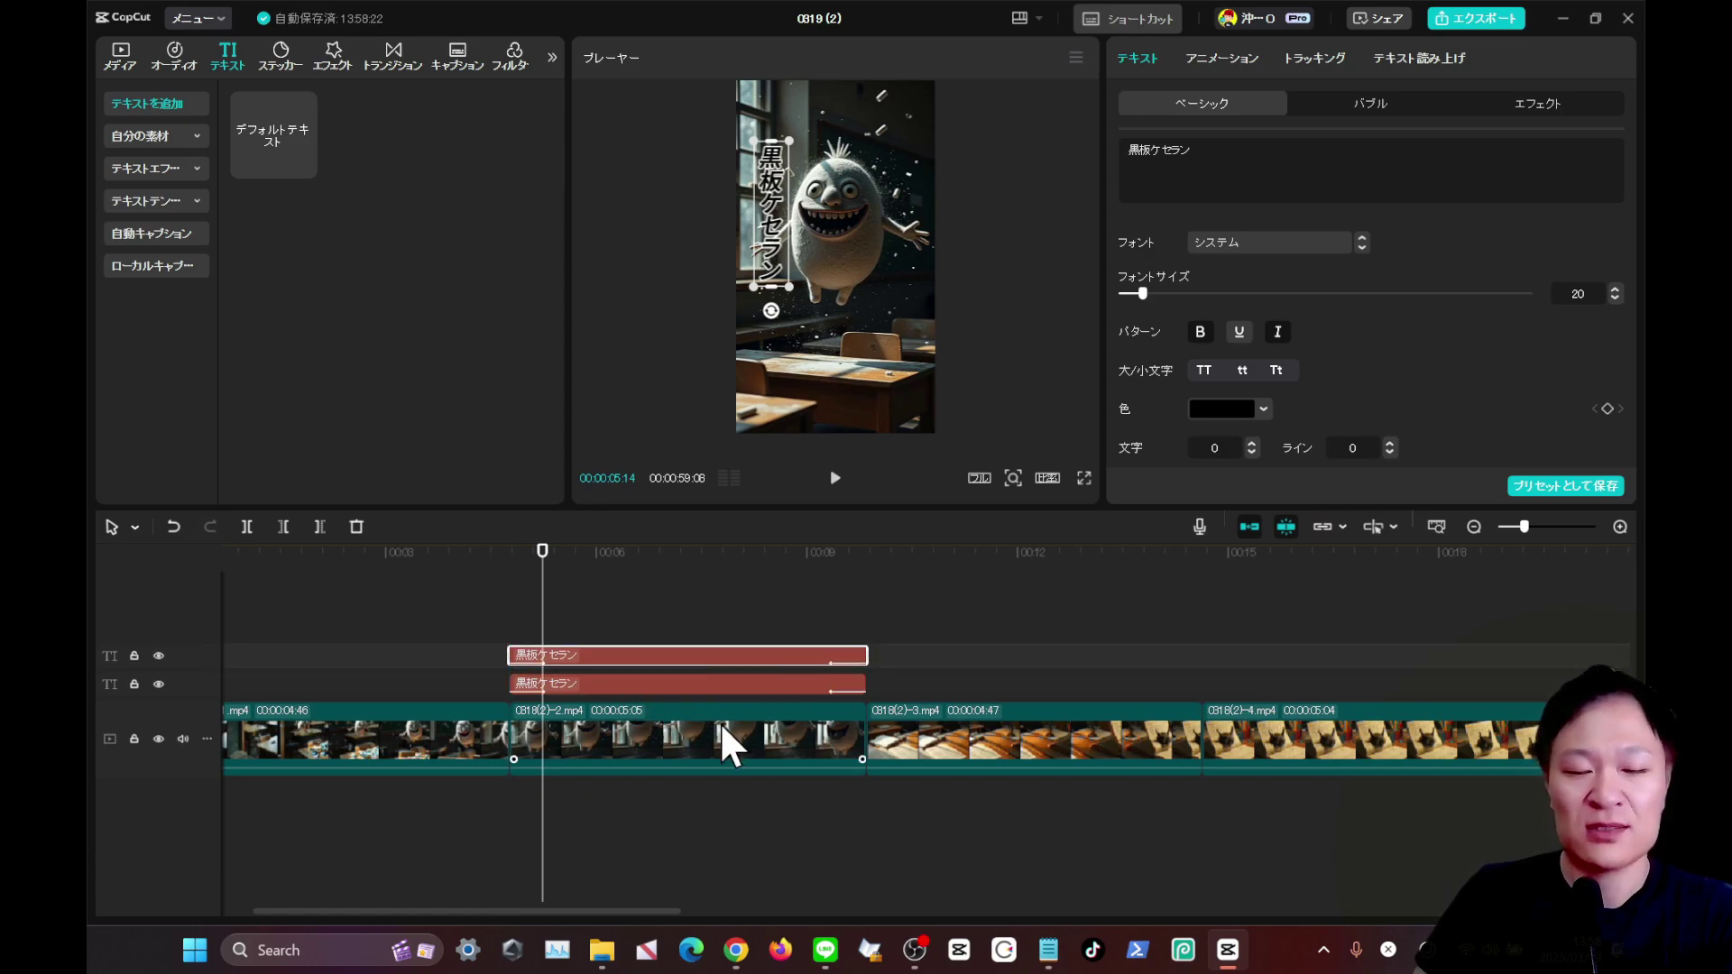
{"action": "key", "text": "ctrl+z"}
{"action": "left_click", "coordinate": [663, 679]}
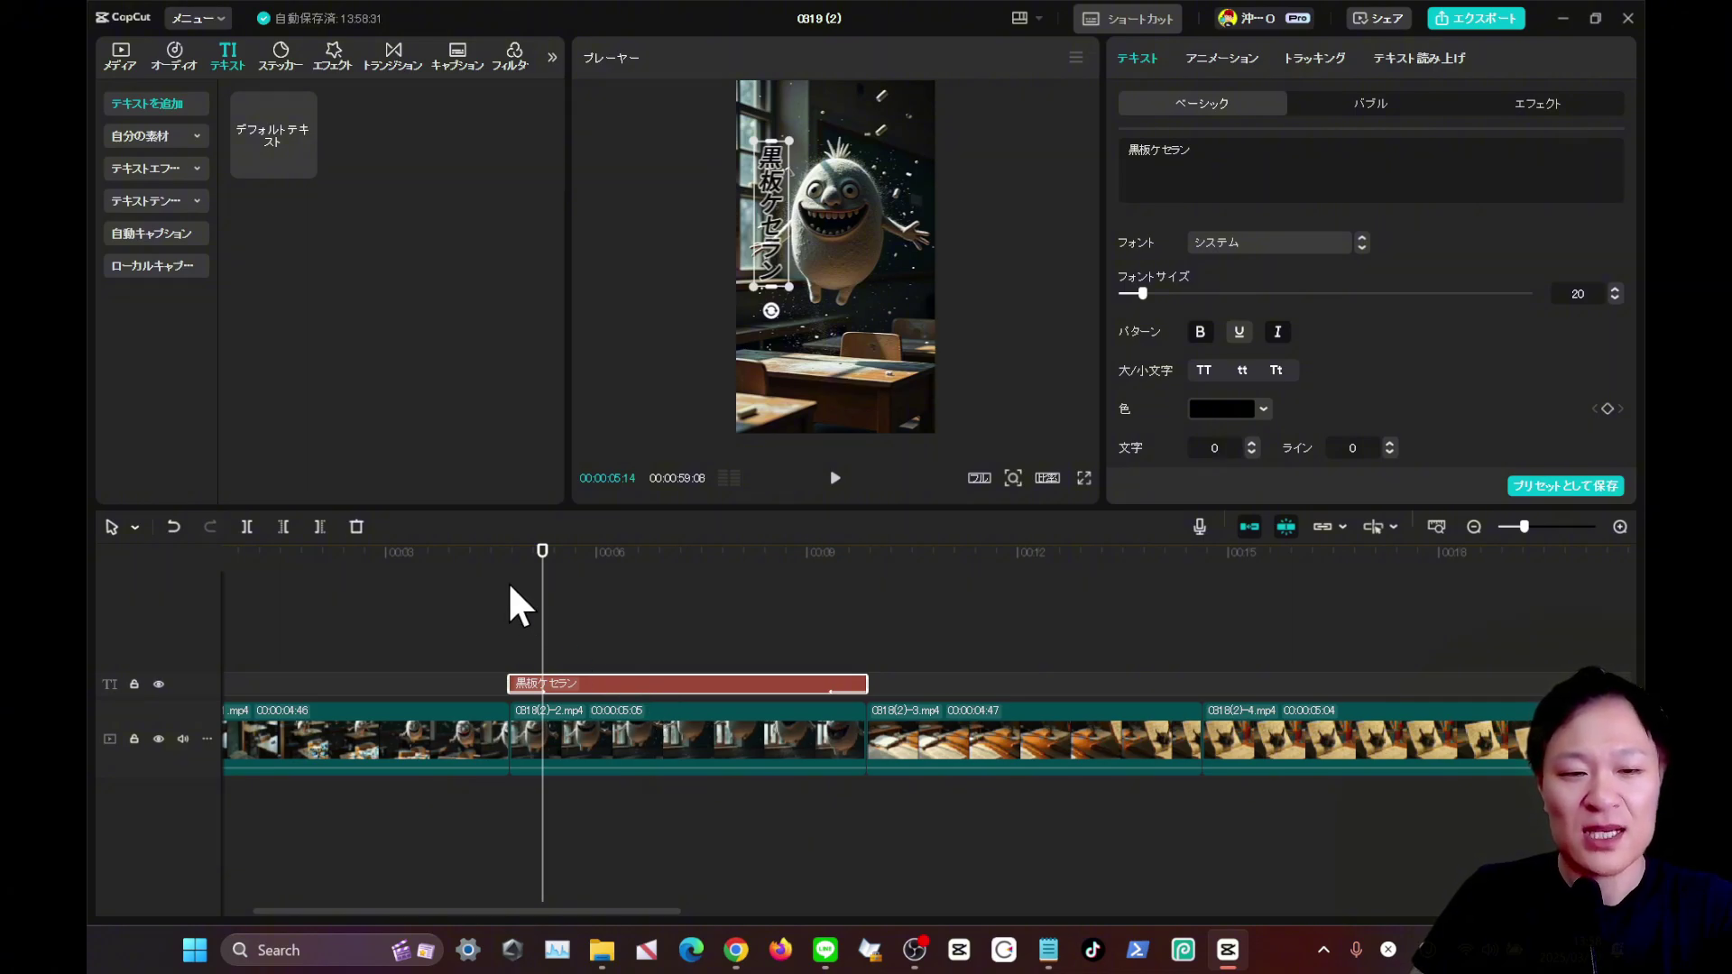
{"action": "left_click_drag", "start_coordinate": [507, 580], "coordinate": [503, 574]}
{"action": "key", "text": "ctrl+c"}
{"action": "key", "text": "ctrl+v"}
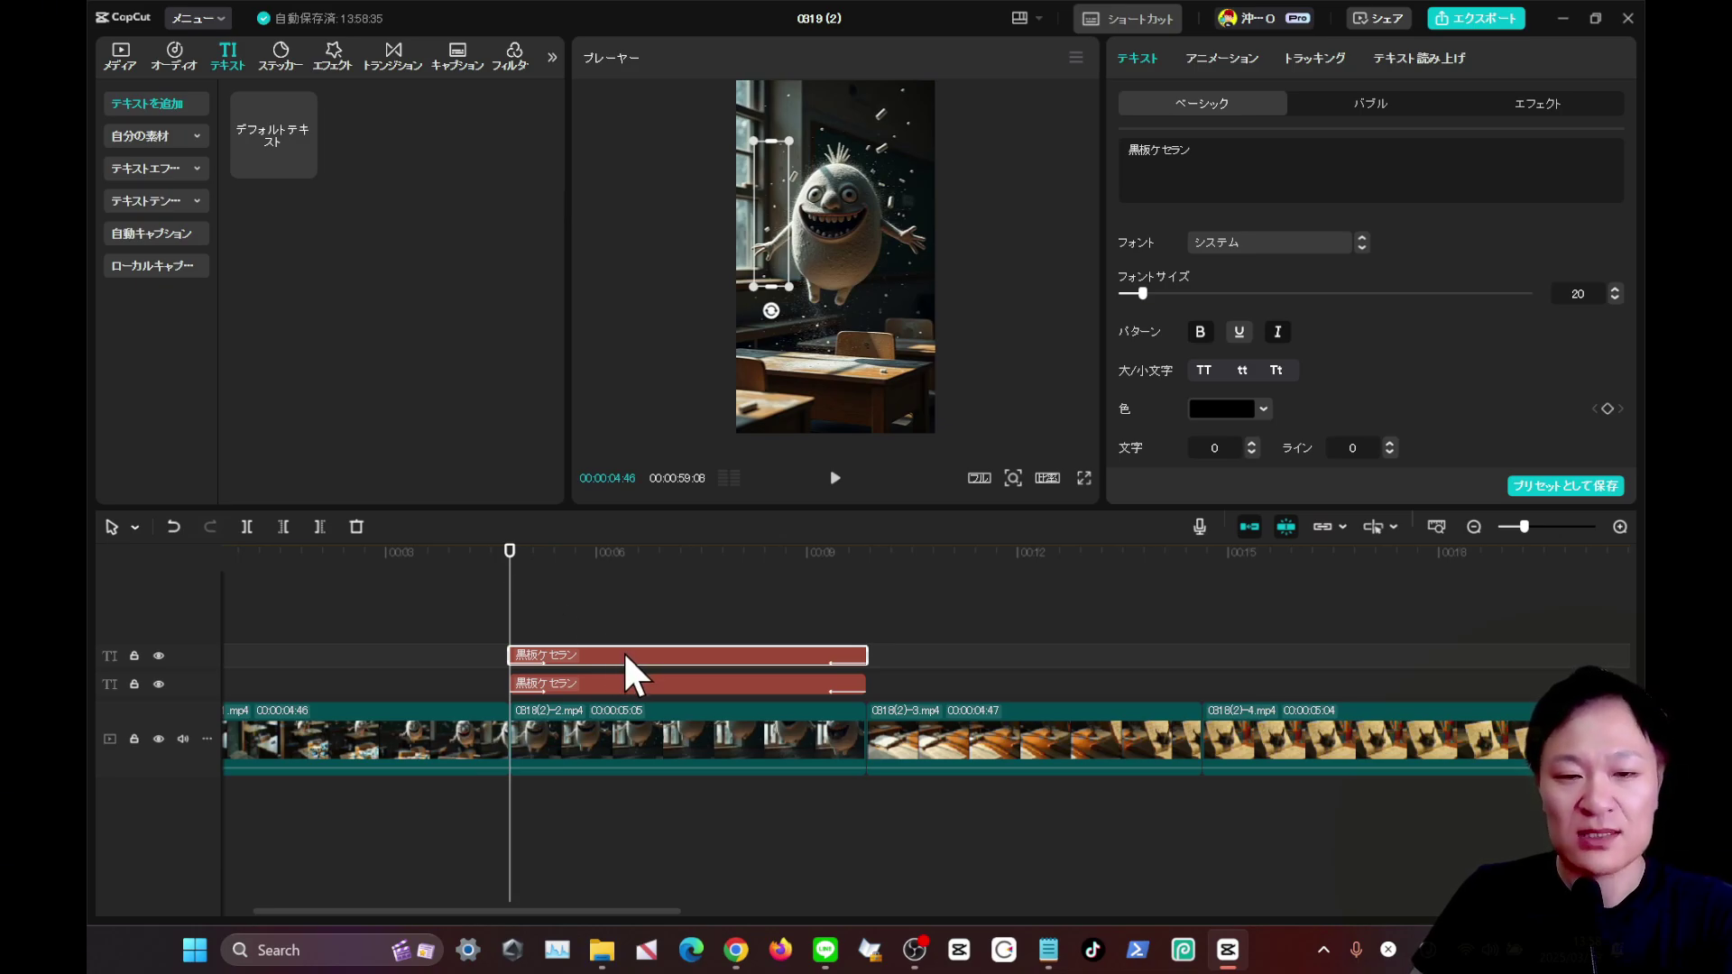
{"action": "left_click_drag", "start_coordinate": [775, 191], "coordinate": [836, 284]}
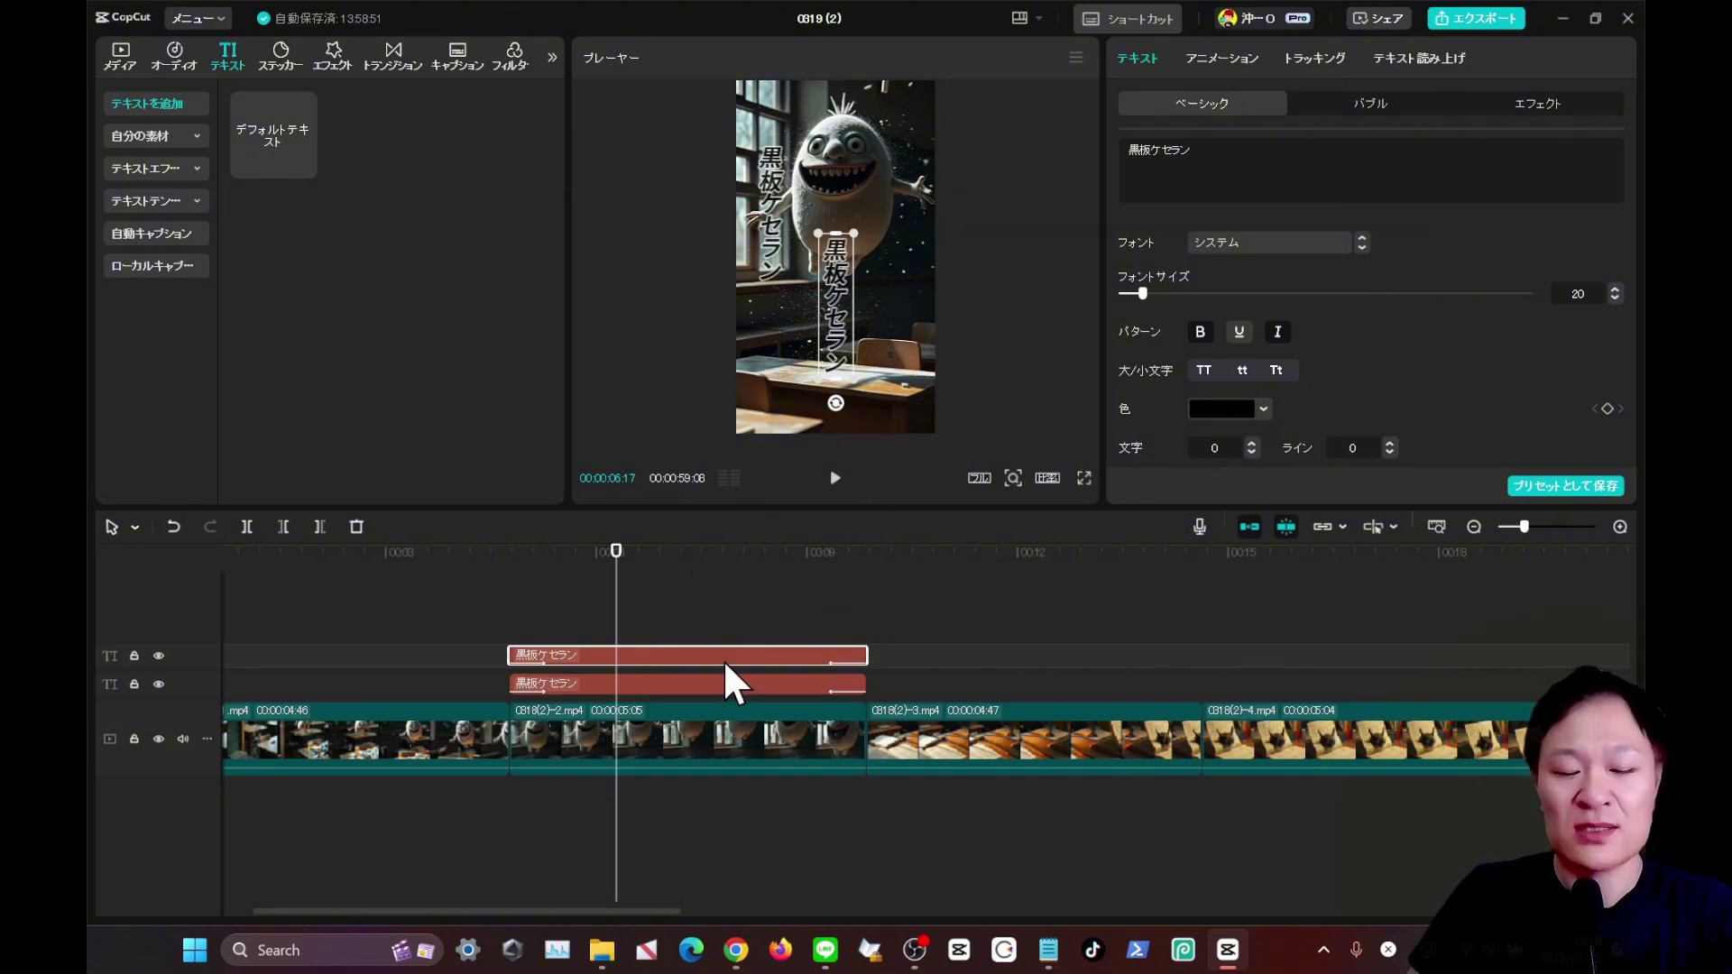
{"action": "key", "text": "Delete"}
Add a default text above the 黒板ケセラン caption, extend it to the same length, and place it below the creature.
{"action": "left_click_drag", "start_coordinate": [273, 136], "coordinate": [510, 654]}
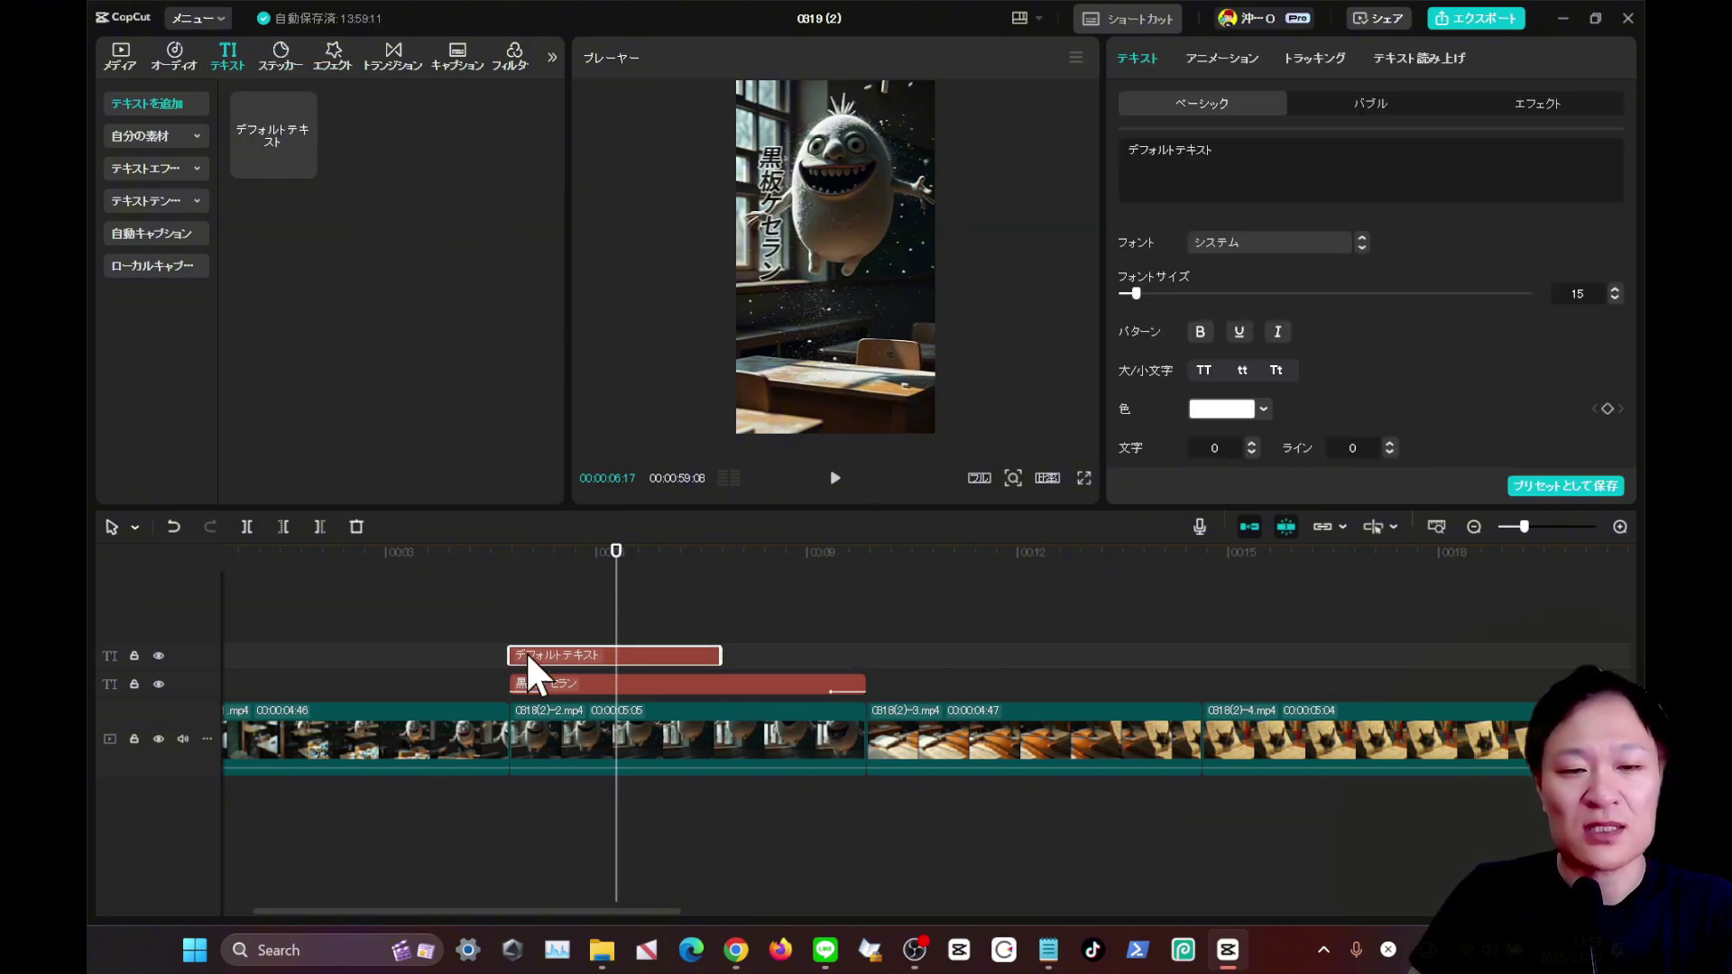
{"action": "left_click_drag", "start_coordinate": [720, 656], "coordinate": [868, 656]}
{"action": "left_click_drag", "start_coordinate": [843, 256], "coordinate": [846, 308]}
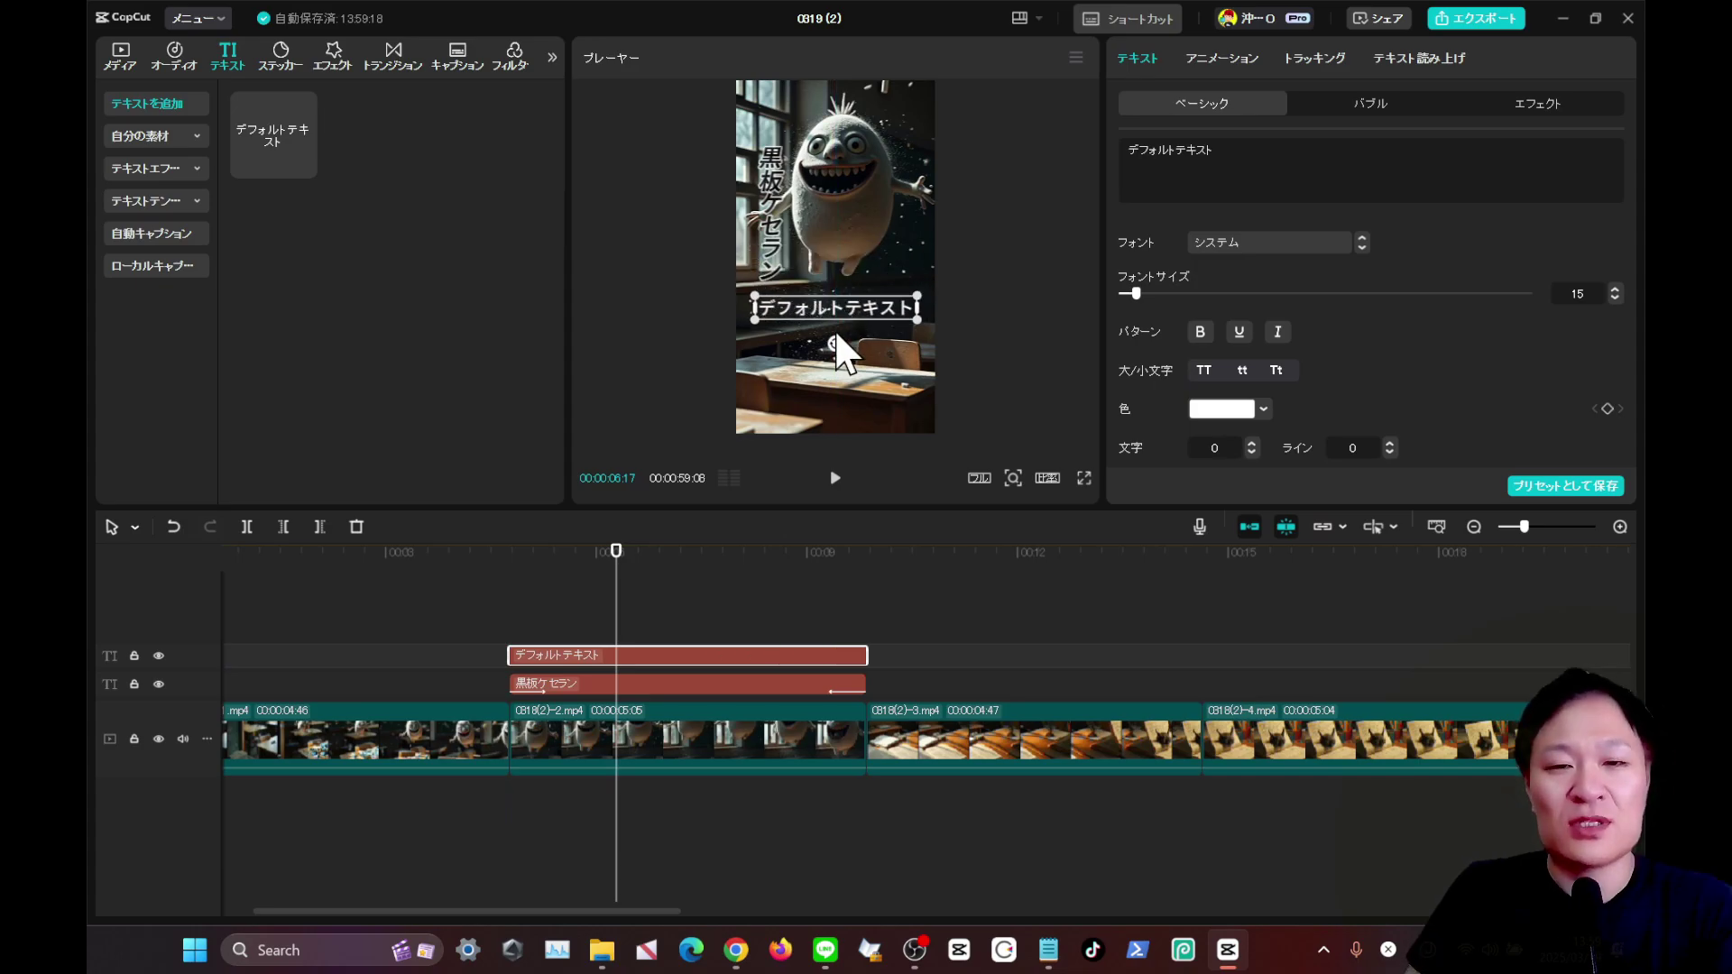
Replace the default text with 黒板消しが妖怪になった姿。チョークの粉をまき散らし、授業を妨害する。 copied from the テーマ：学校妖怪.txt notes.
{"action": "key", "text": "alt+Tab"}
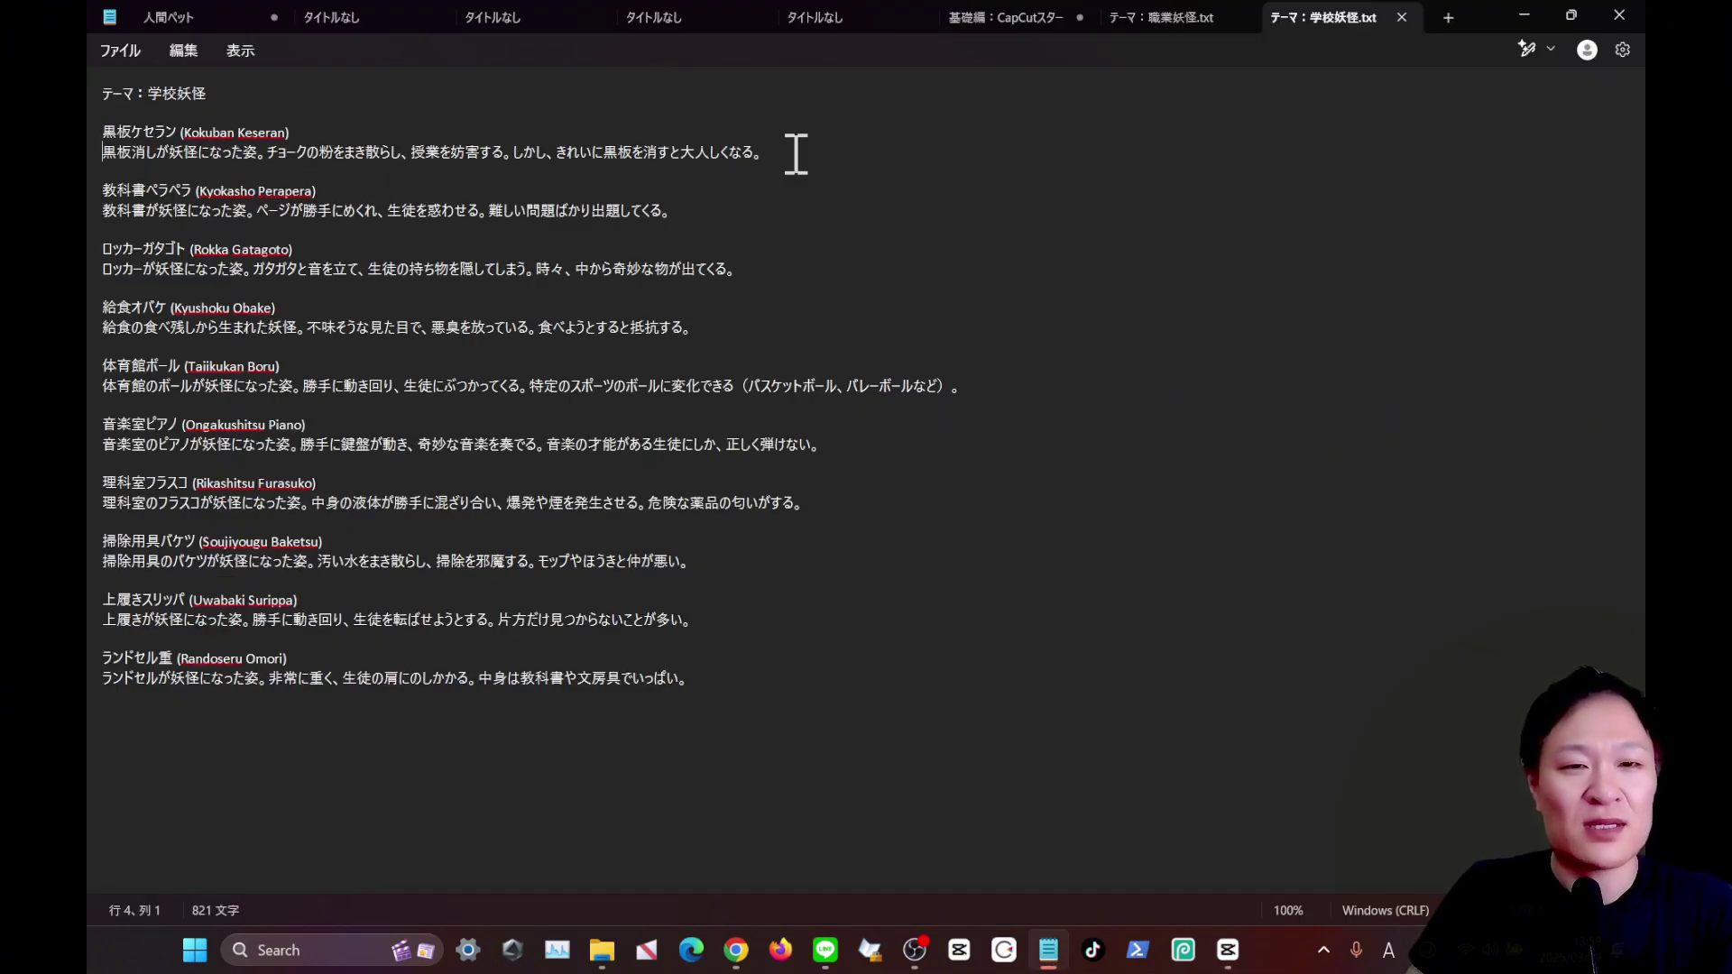
{"action": "left_click", "coordinate": [512, 151], "text": "shift"}
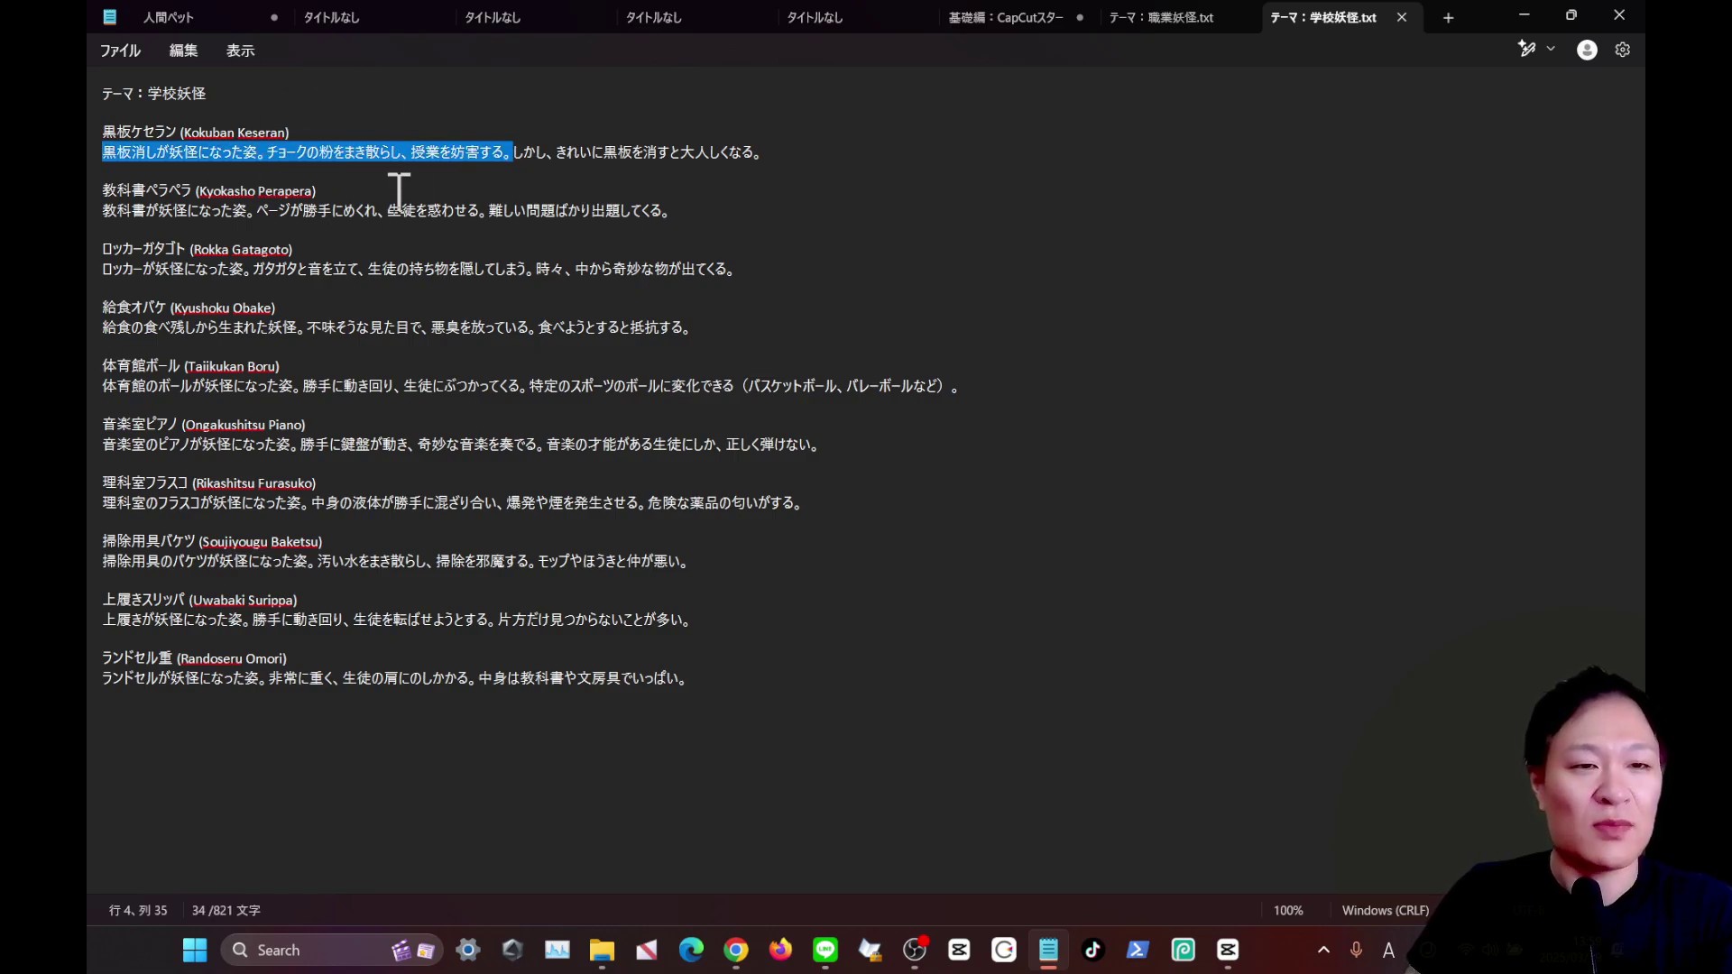
{"action": "key", "text": "alt+Tab"}
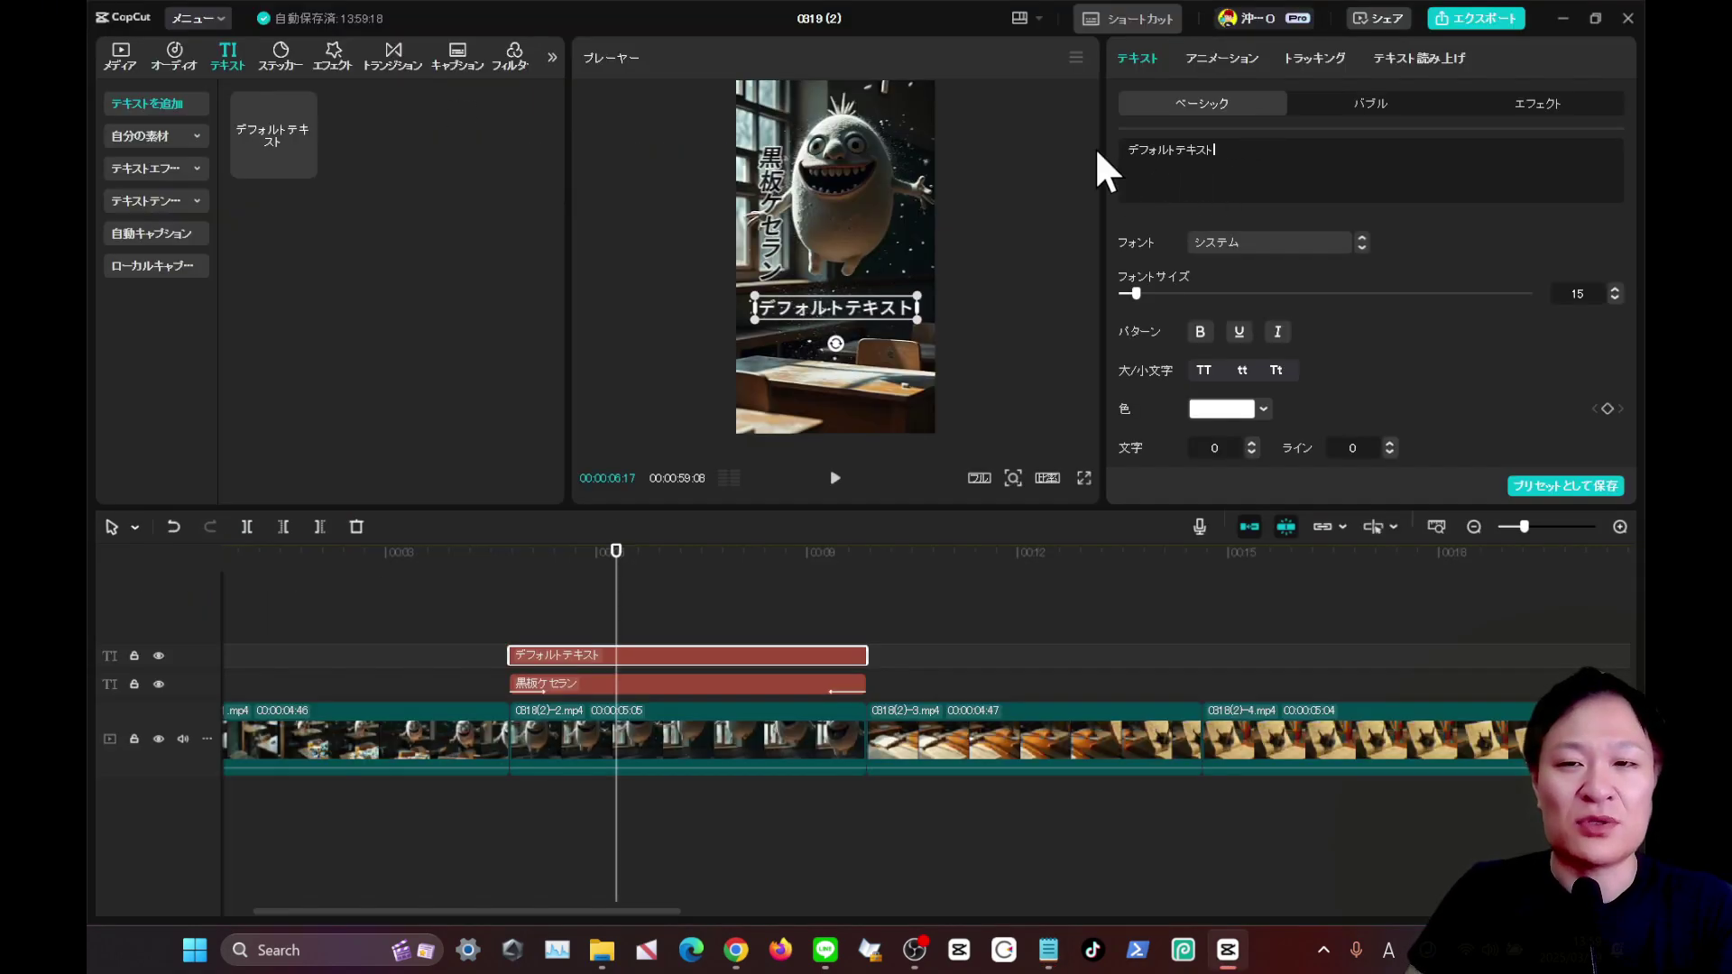
{"action": "left_click", "coordinate": [1215, 171]}
{"action": "key", "text": "ctrl+a"}
{"action": "key", "text": "ctrl+v"}
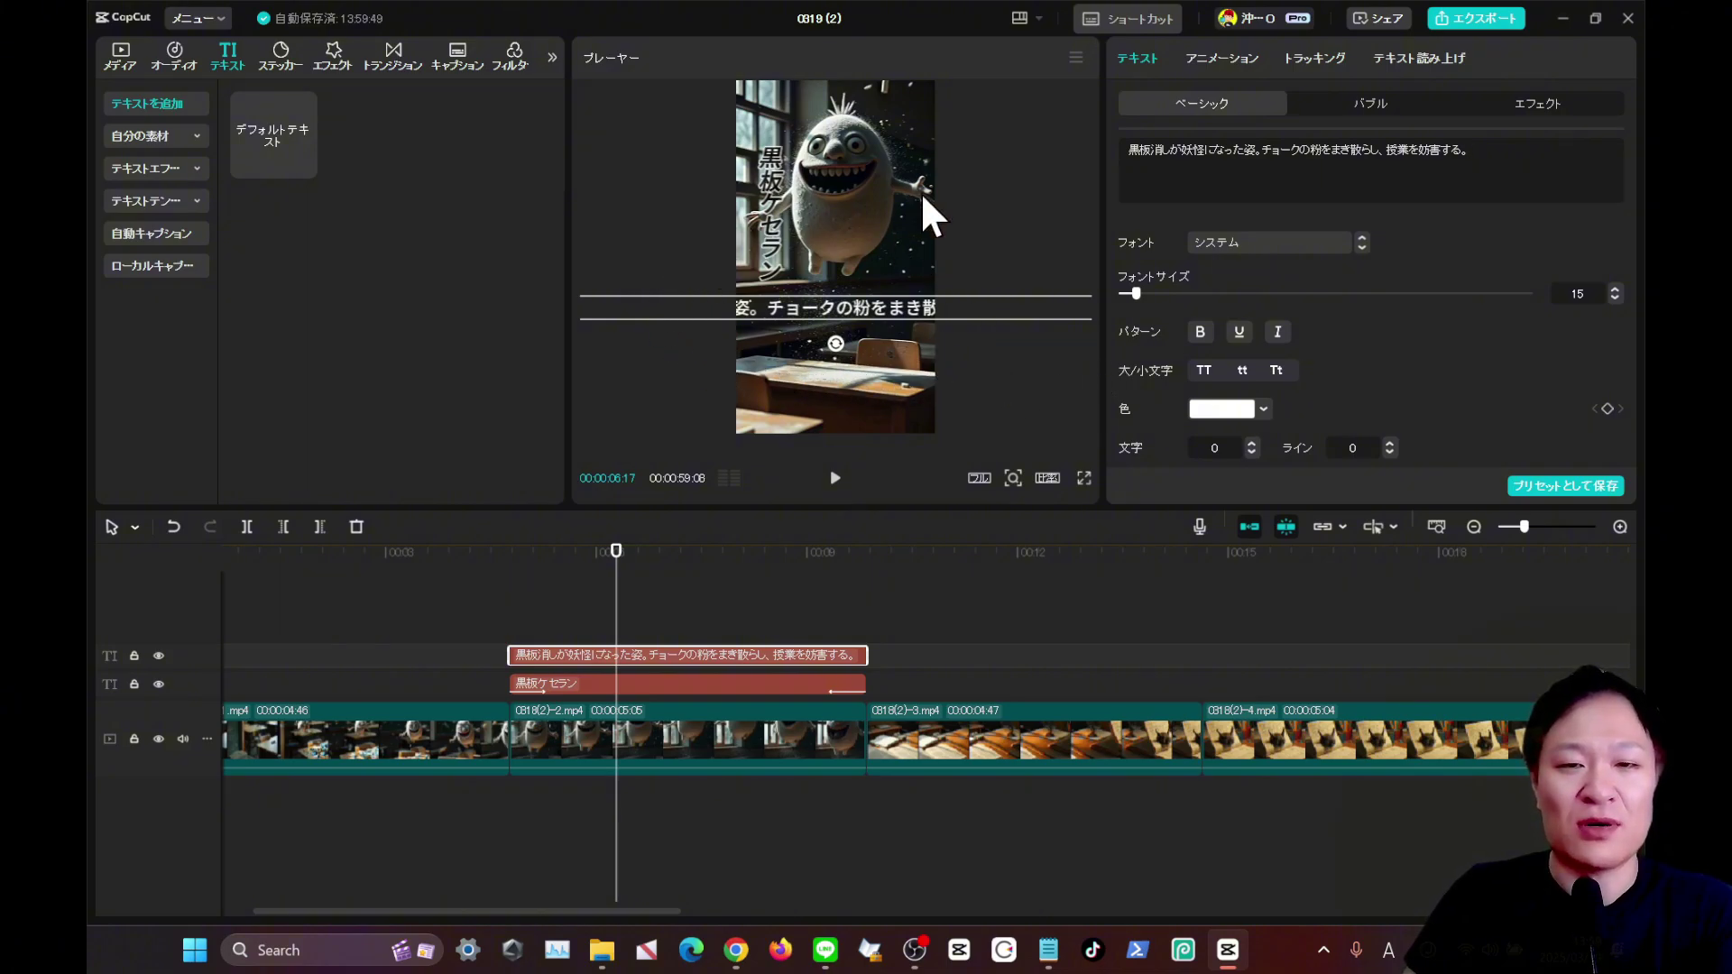
Replace the full stop after 妖怪になった姿 with a line break to split the description into two lines.
{"action": "left_click", "coordinate": [1257, 153]}
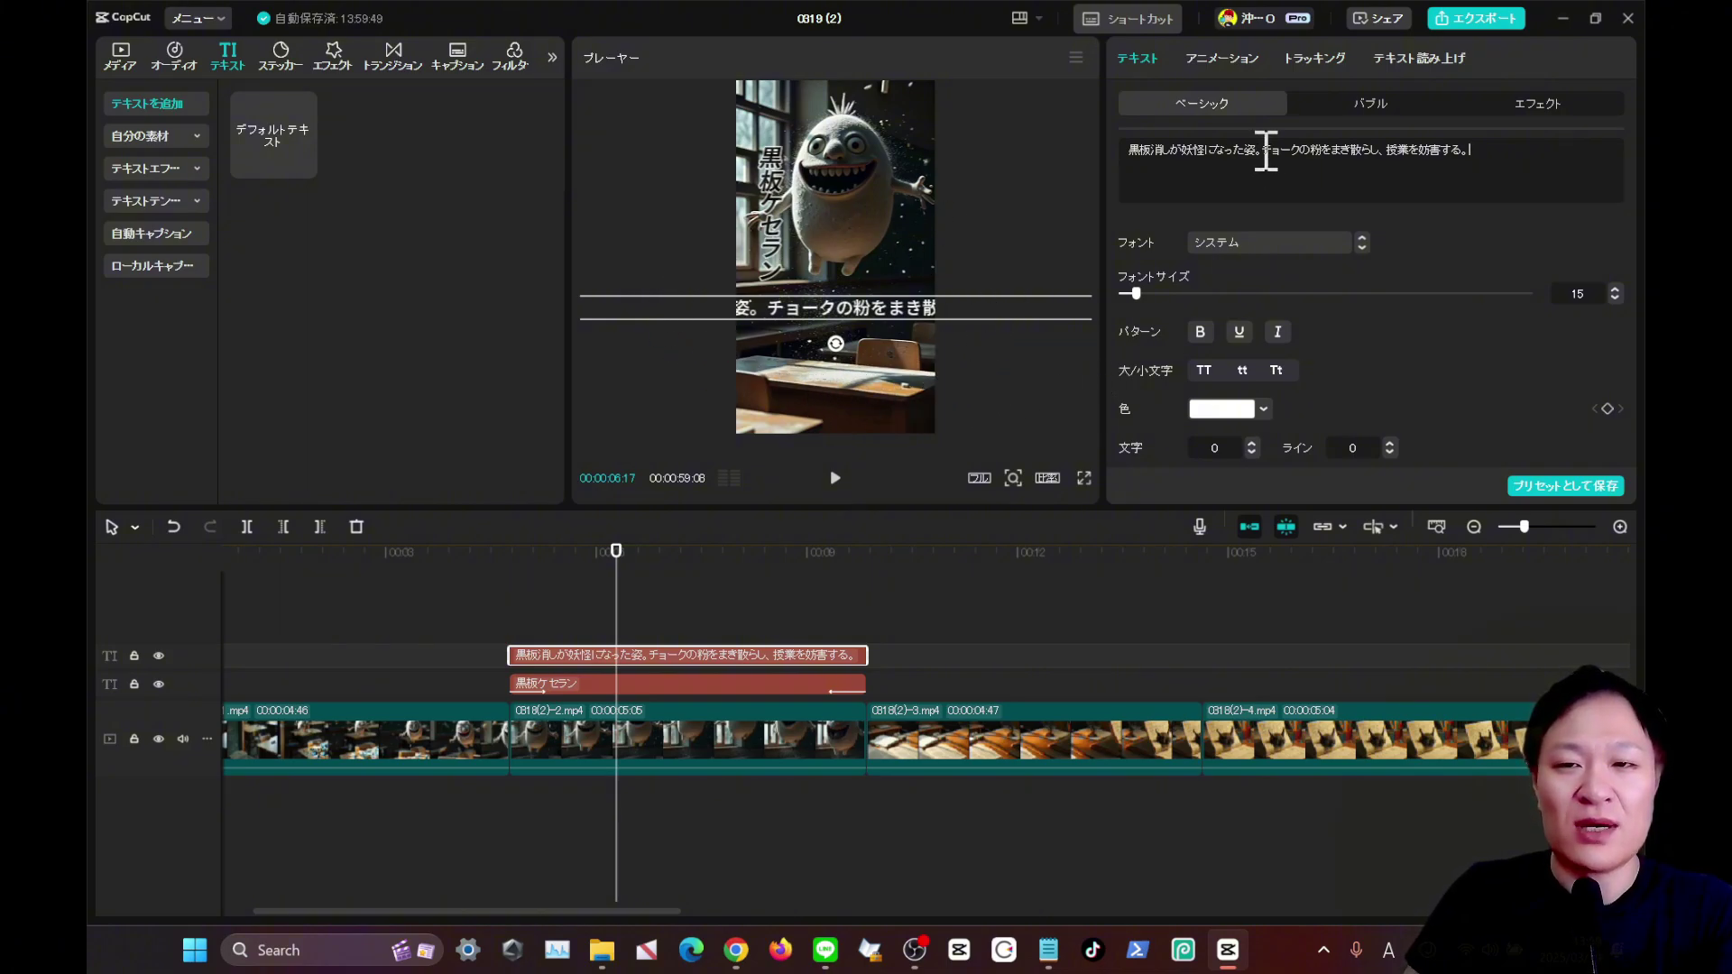
{"action": "key", "text": "BackSpace"}
{"action": "key", "text": "Return"}
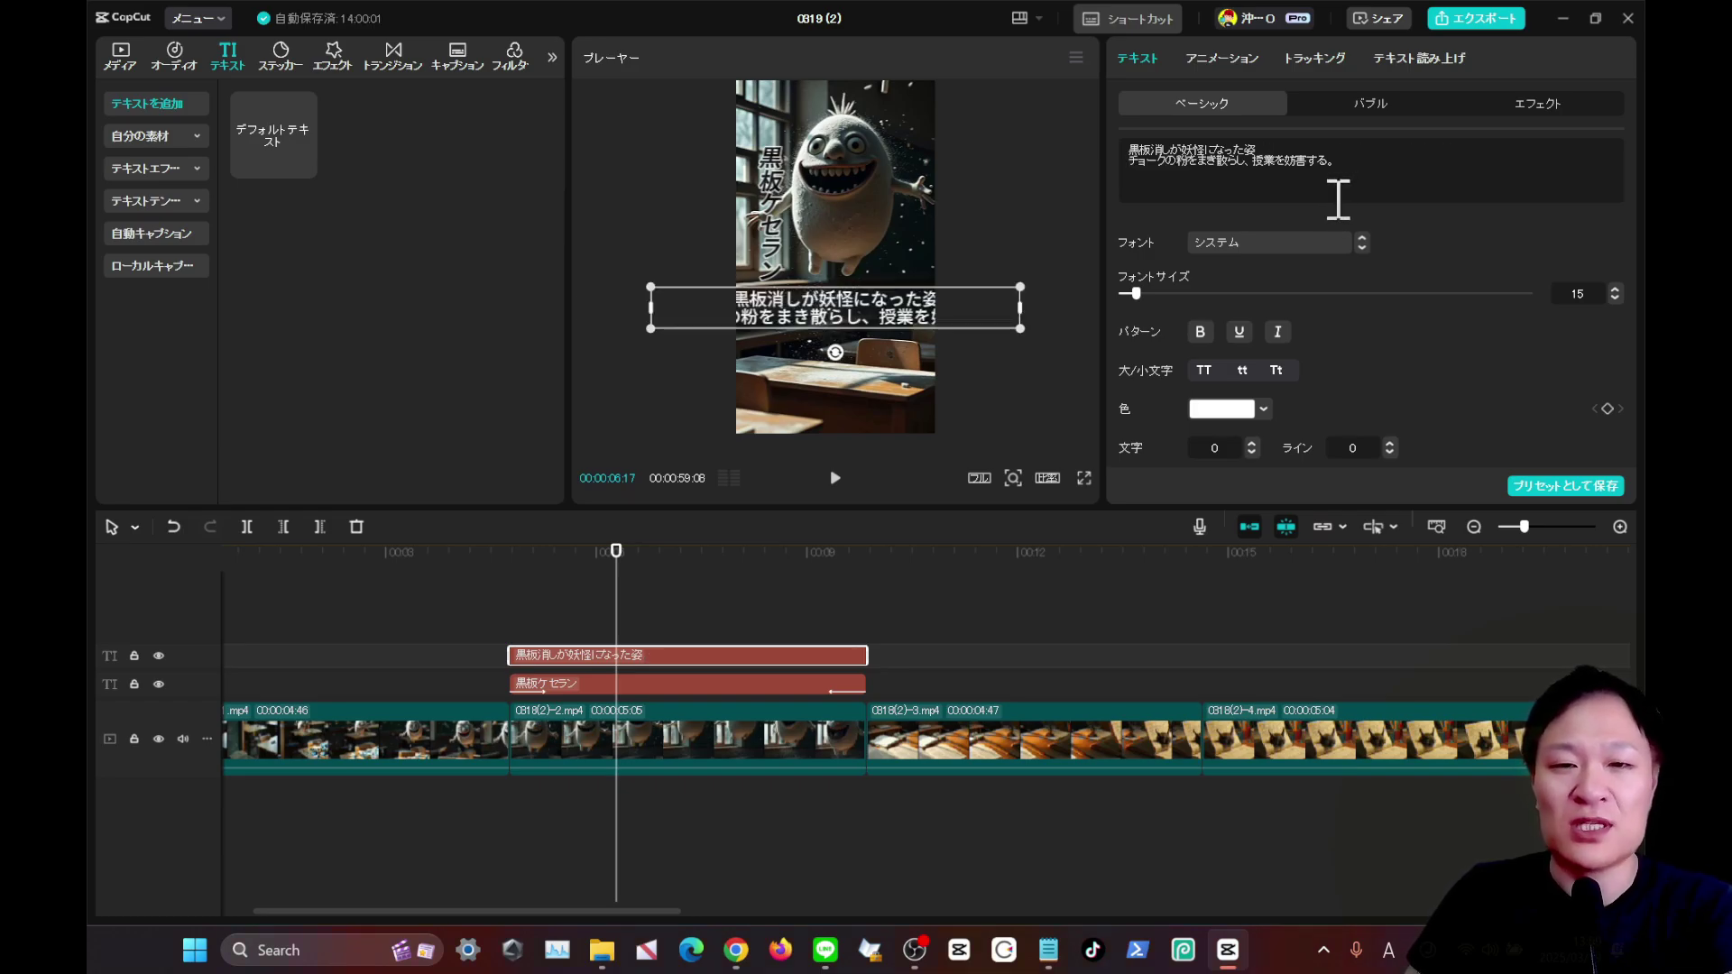
Break the description into a third line before 授業を妨害する, dropping the comma and final full stop, and shrink the text to fit the frame.
{"action": "left_click", "coordinate": [1256, 160]}
{"action": "key", "text": "BackSpace"}
{"action": "key", "text": "Return"}
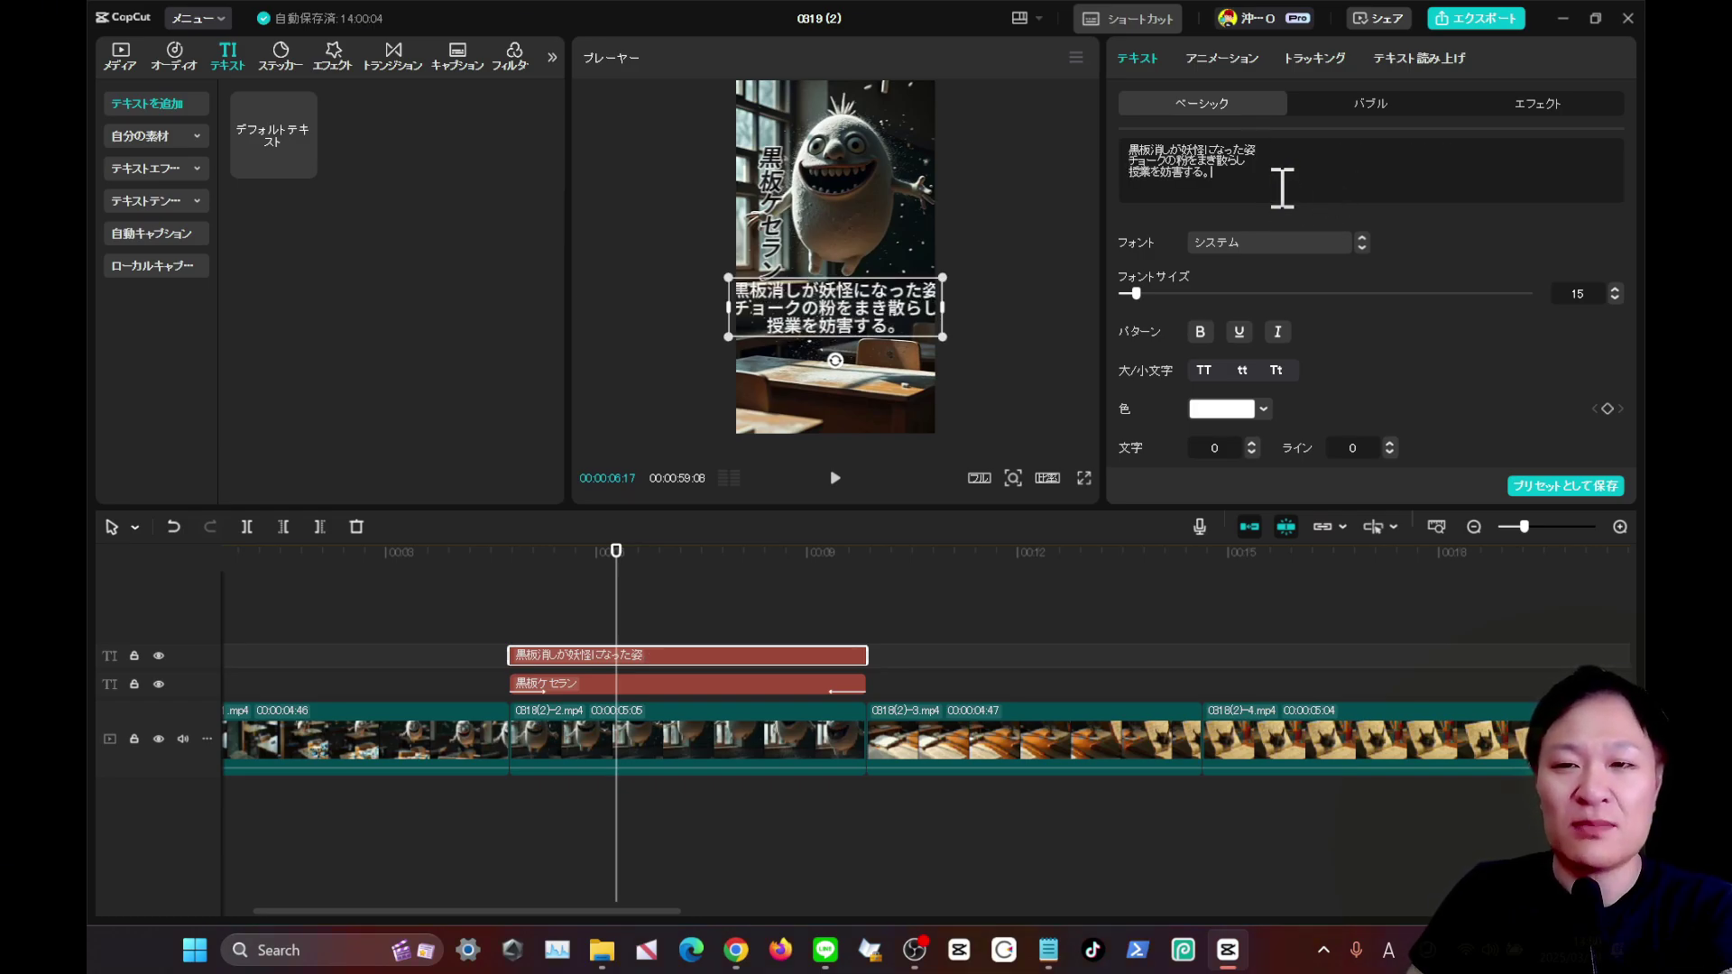
{"action": "left_click", "coordinate": [1280, 185]}
{"action": "key", "text": "BackSpace"}
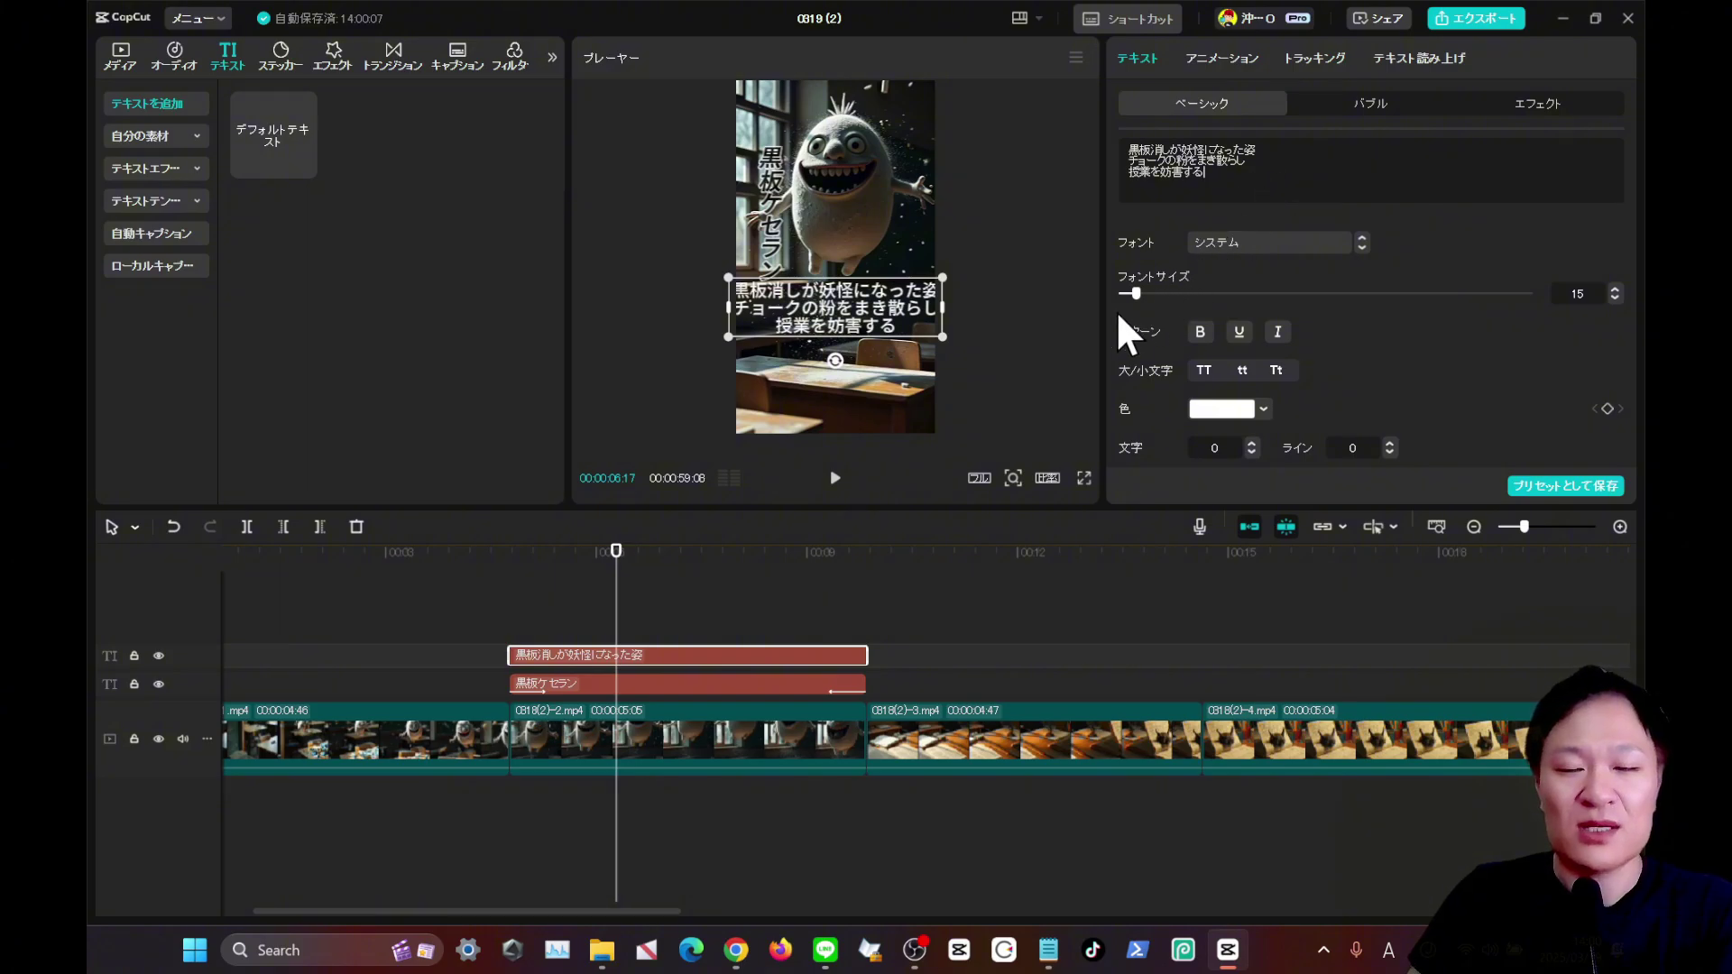
{"action": "left_click_drag", "start_coordinate": [949, 338], "coordinate": [900, 308]}
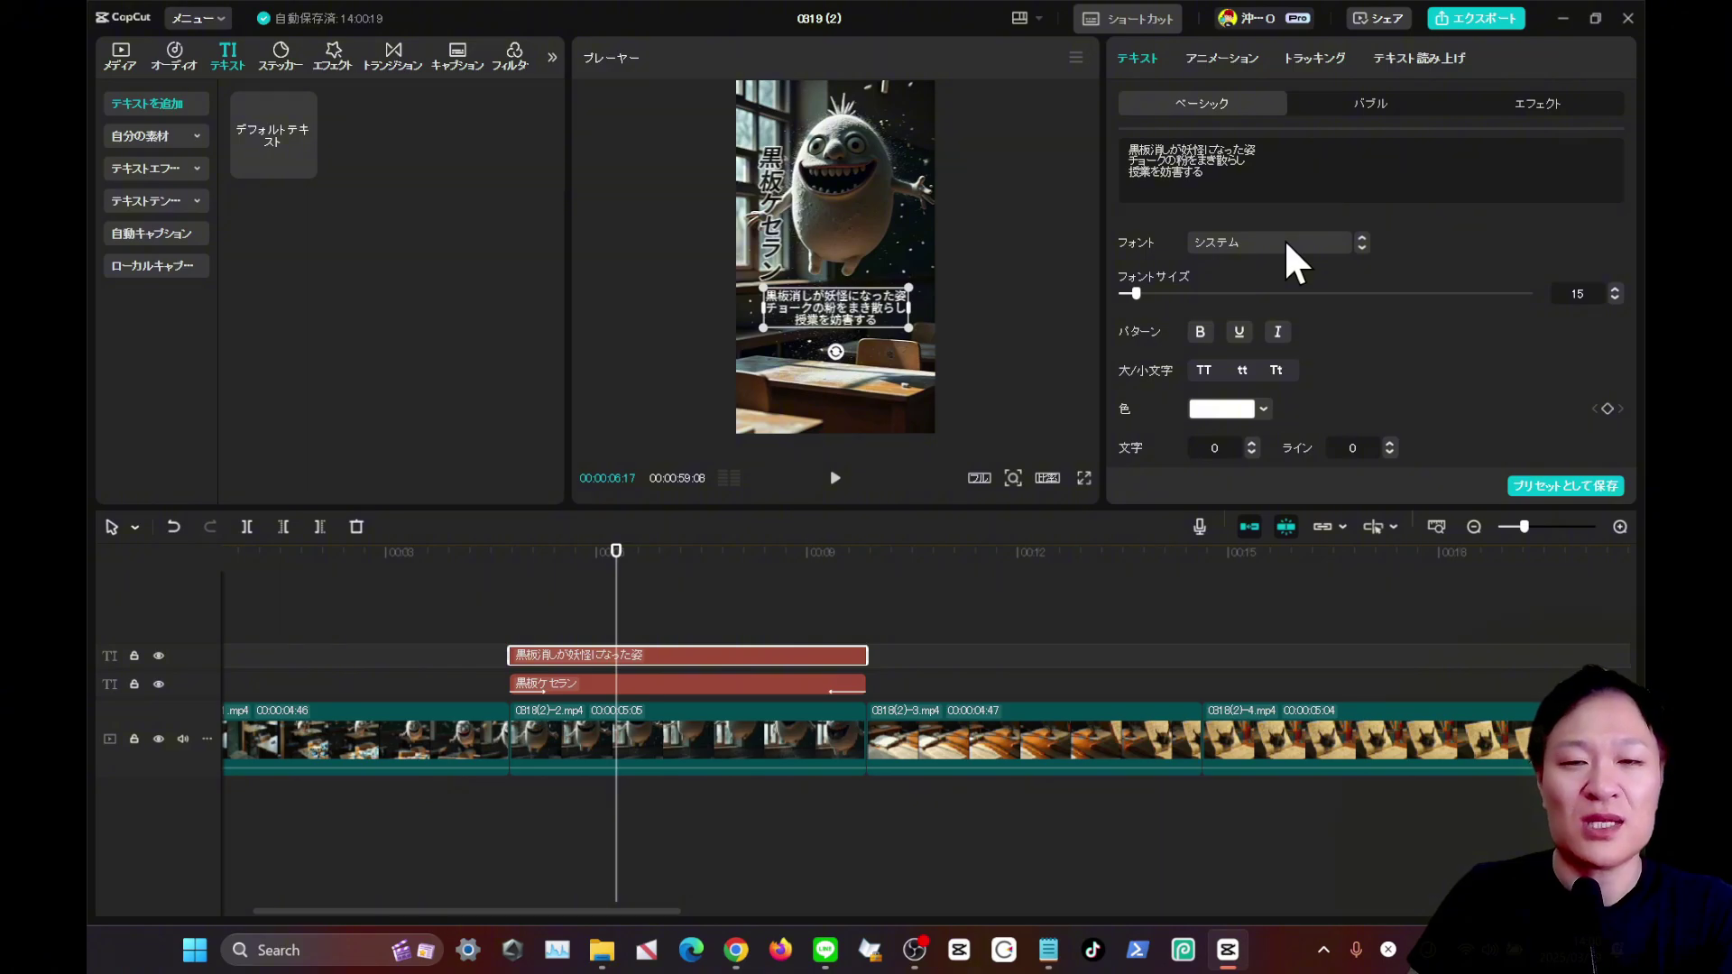
Set the font of the vertical 黒板ケセラン caption to セリフ太字.
{"action": "left_click", "coordinate": [700, 684]}
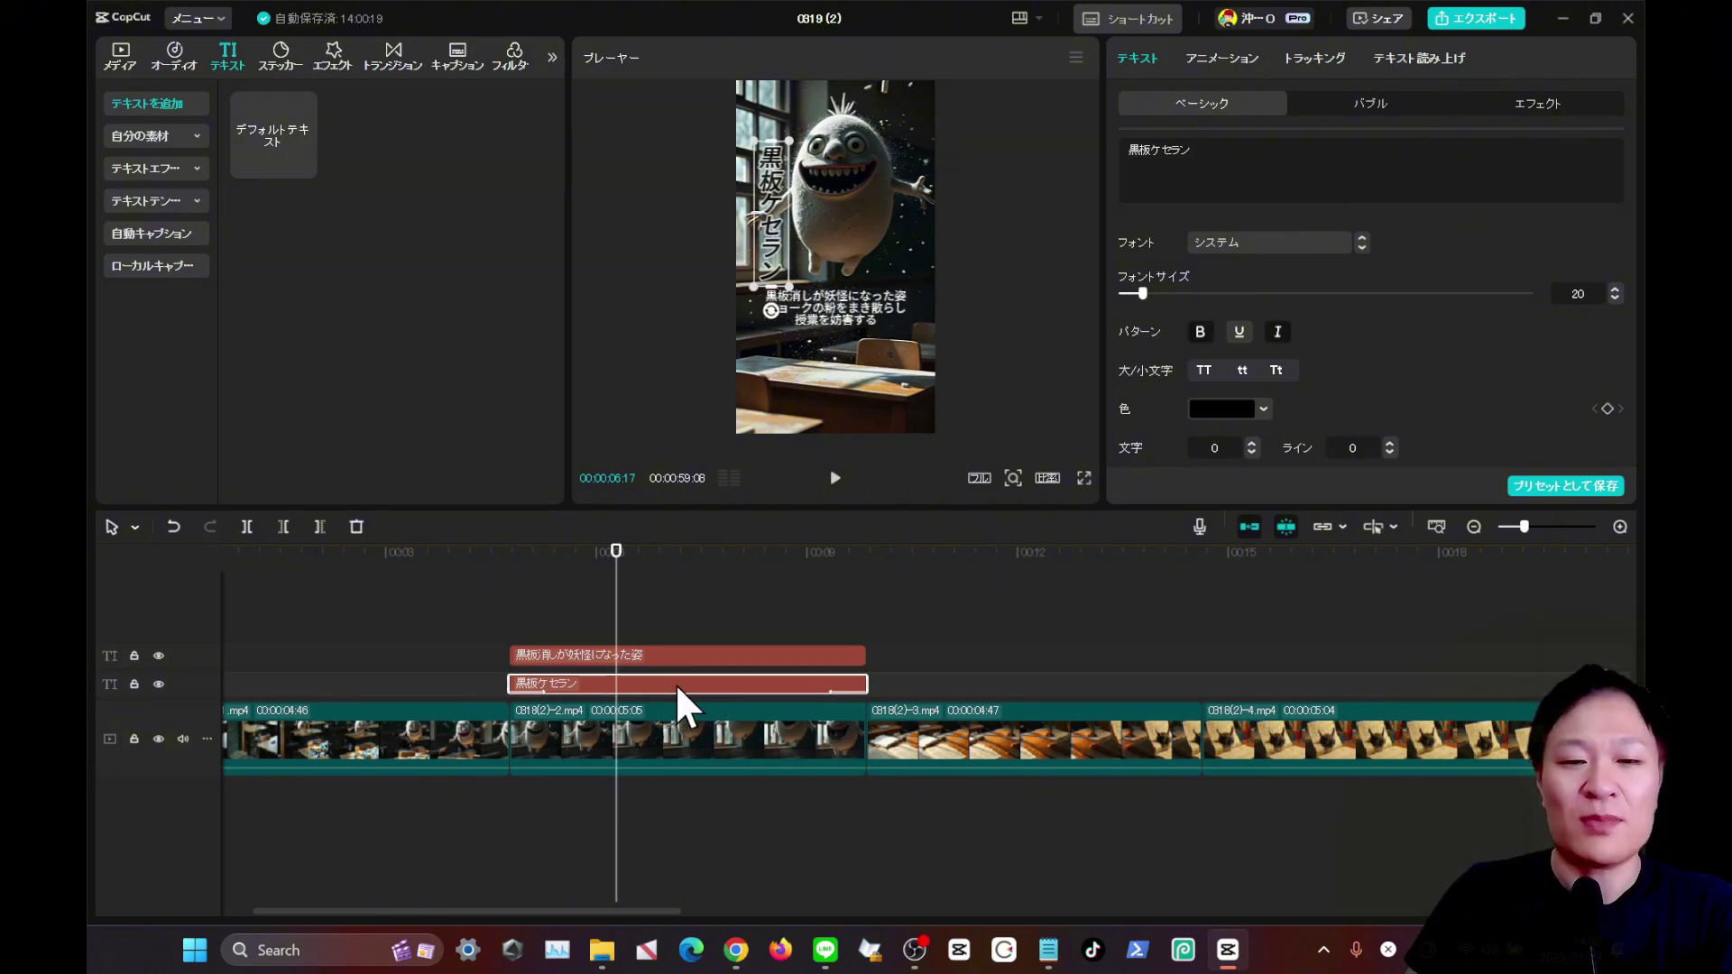
{"action": "left_click", "coordinate": [1281, 238]}
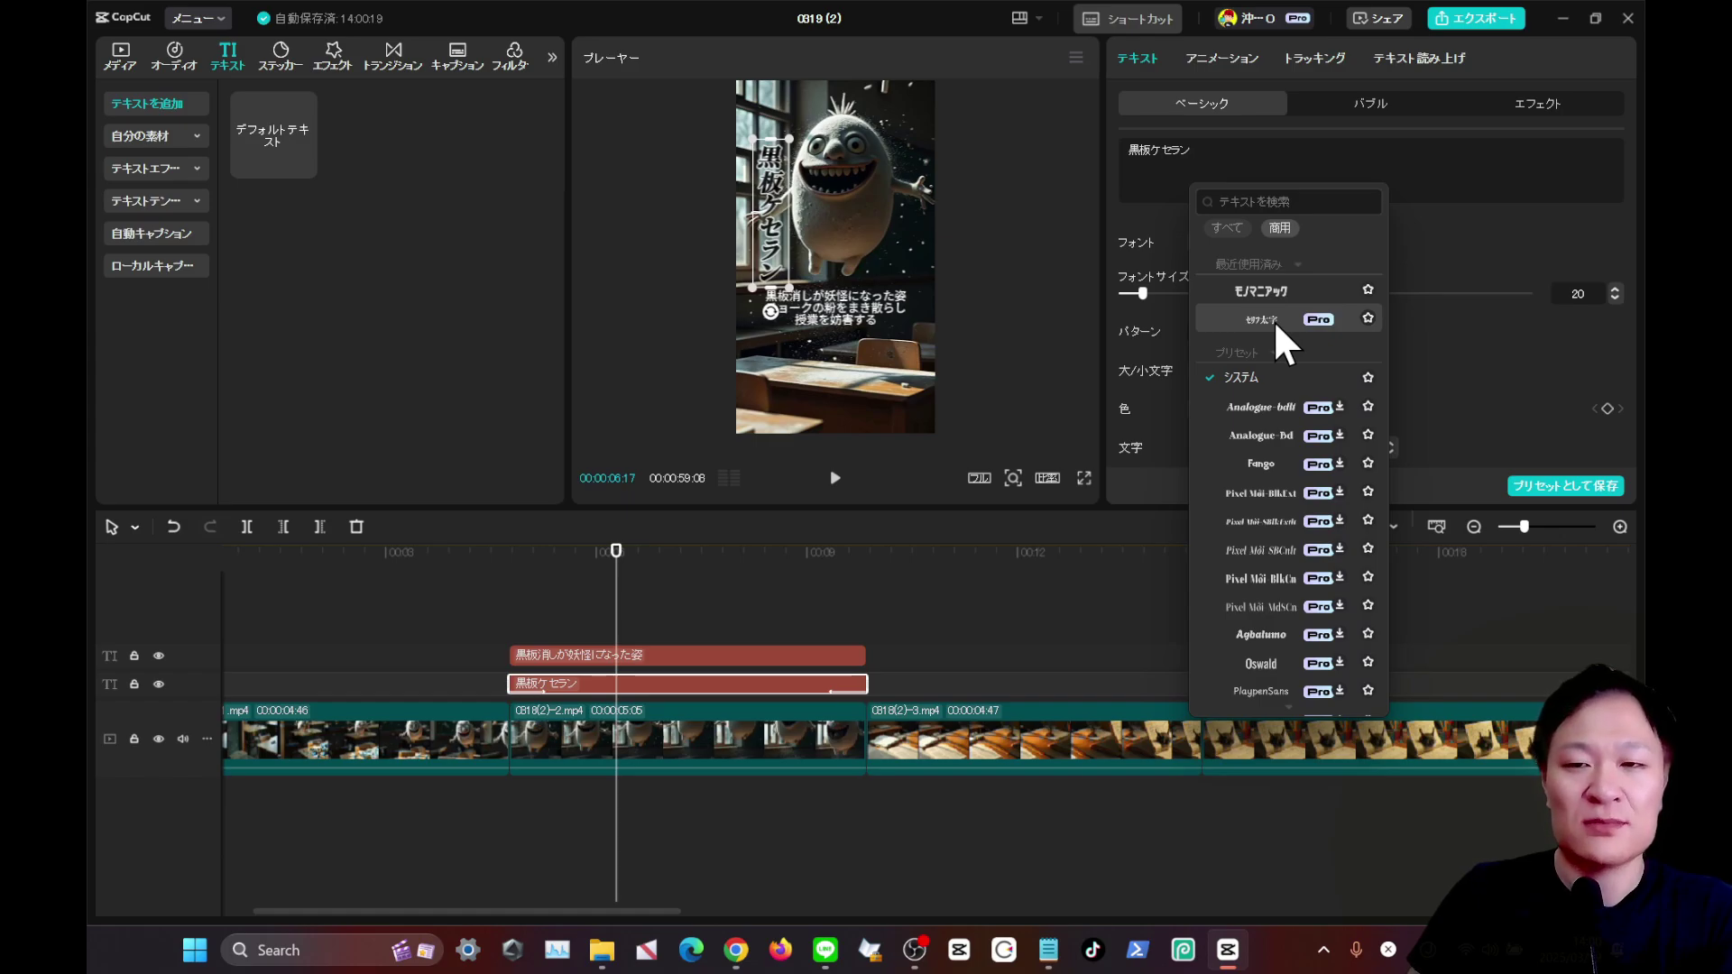
{"action": "left_click", "coordinate": [1274, 321]}
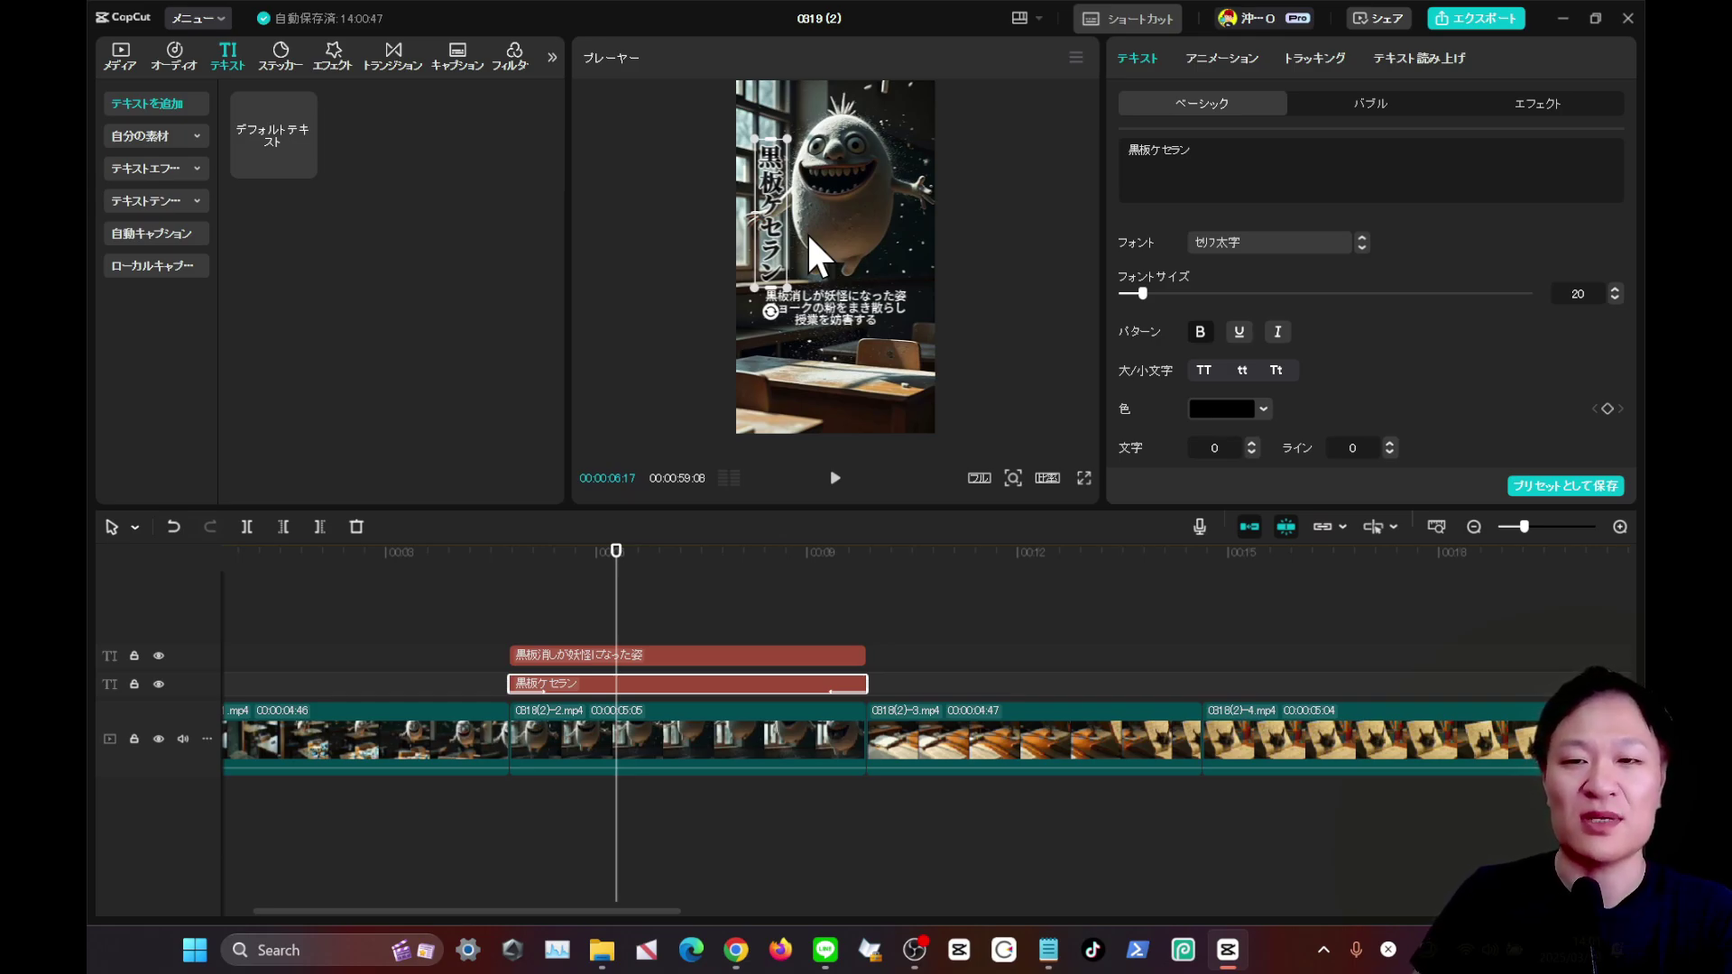
Set the description text's font to モノマニアック and check it in a full-screen preview.
{"action": "left_click", "coordinate": [648, 657]}
{"action": "left_click", "coordinate": [1270, 241]}
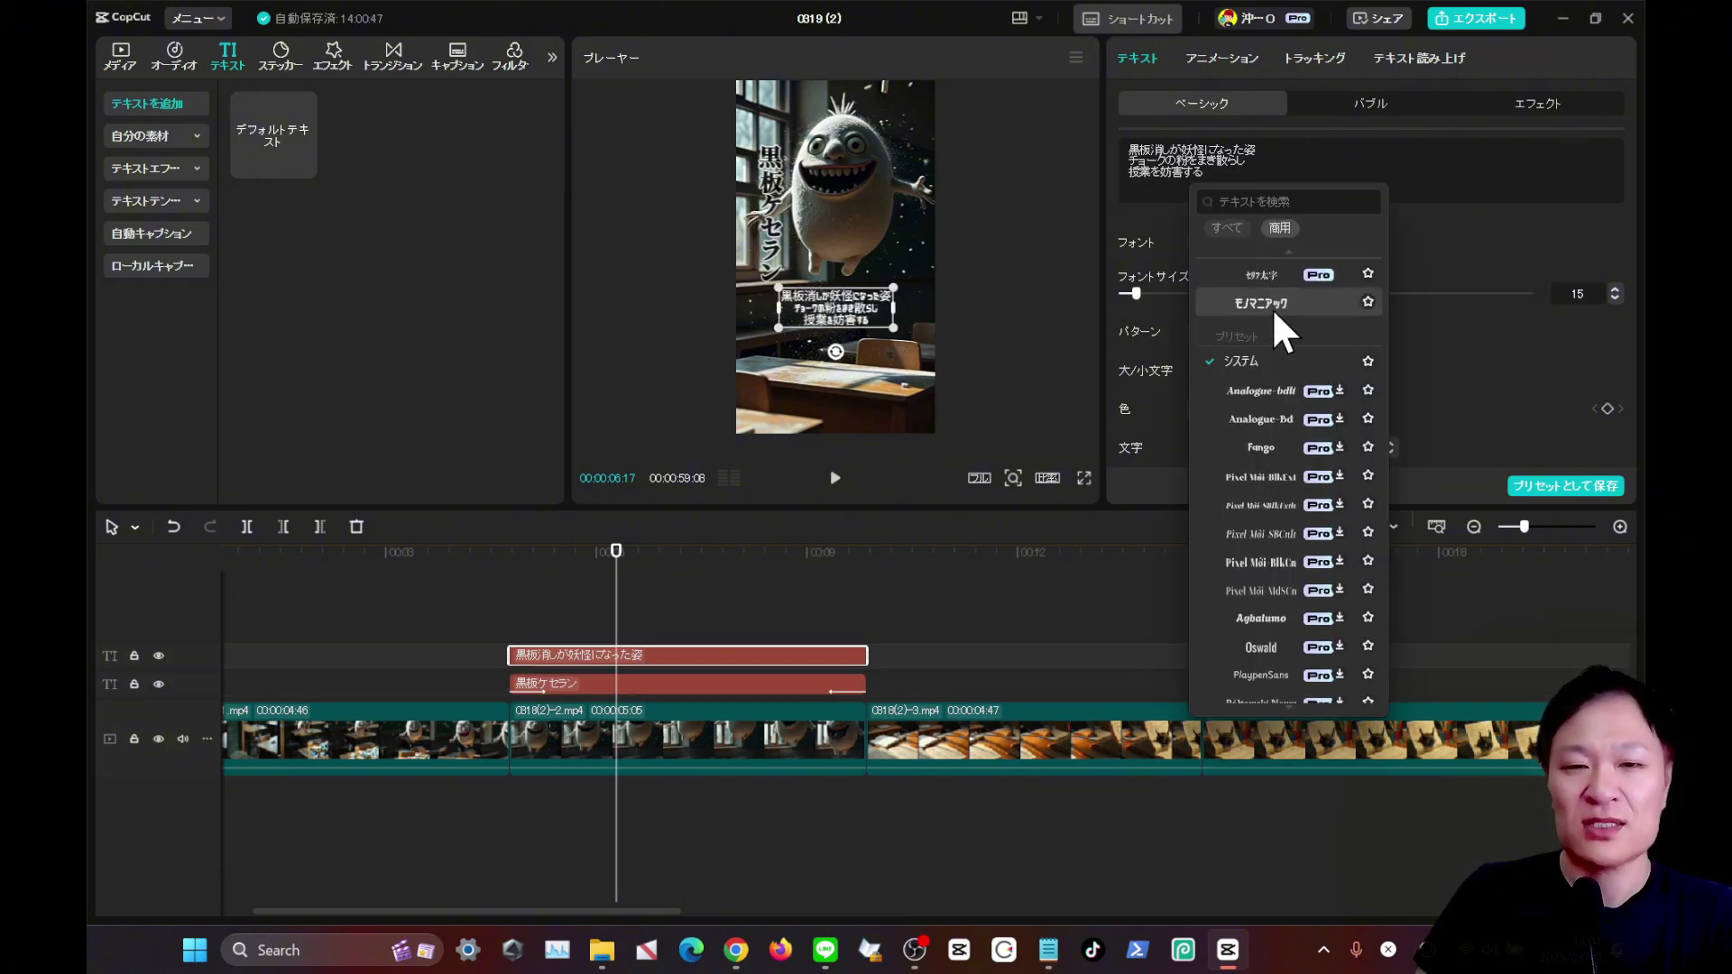
{"action": "left_click", "coordinate": [1272, 305]}
{"action": "key", "text": "ctrl+shift+f"}
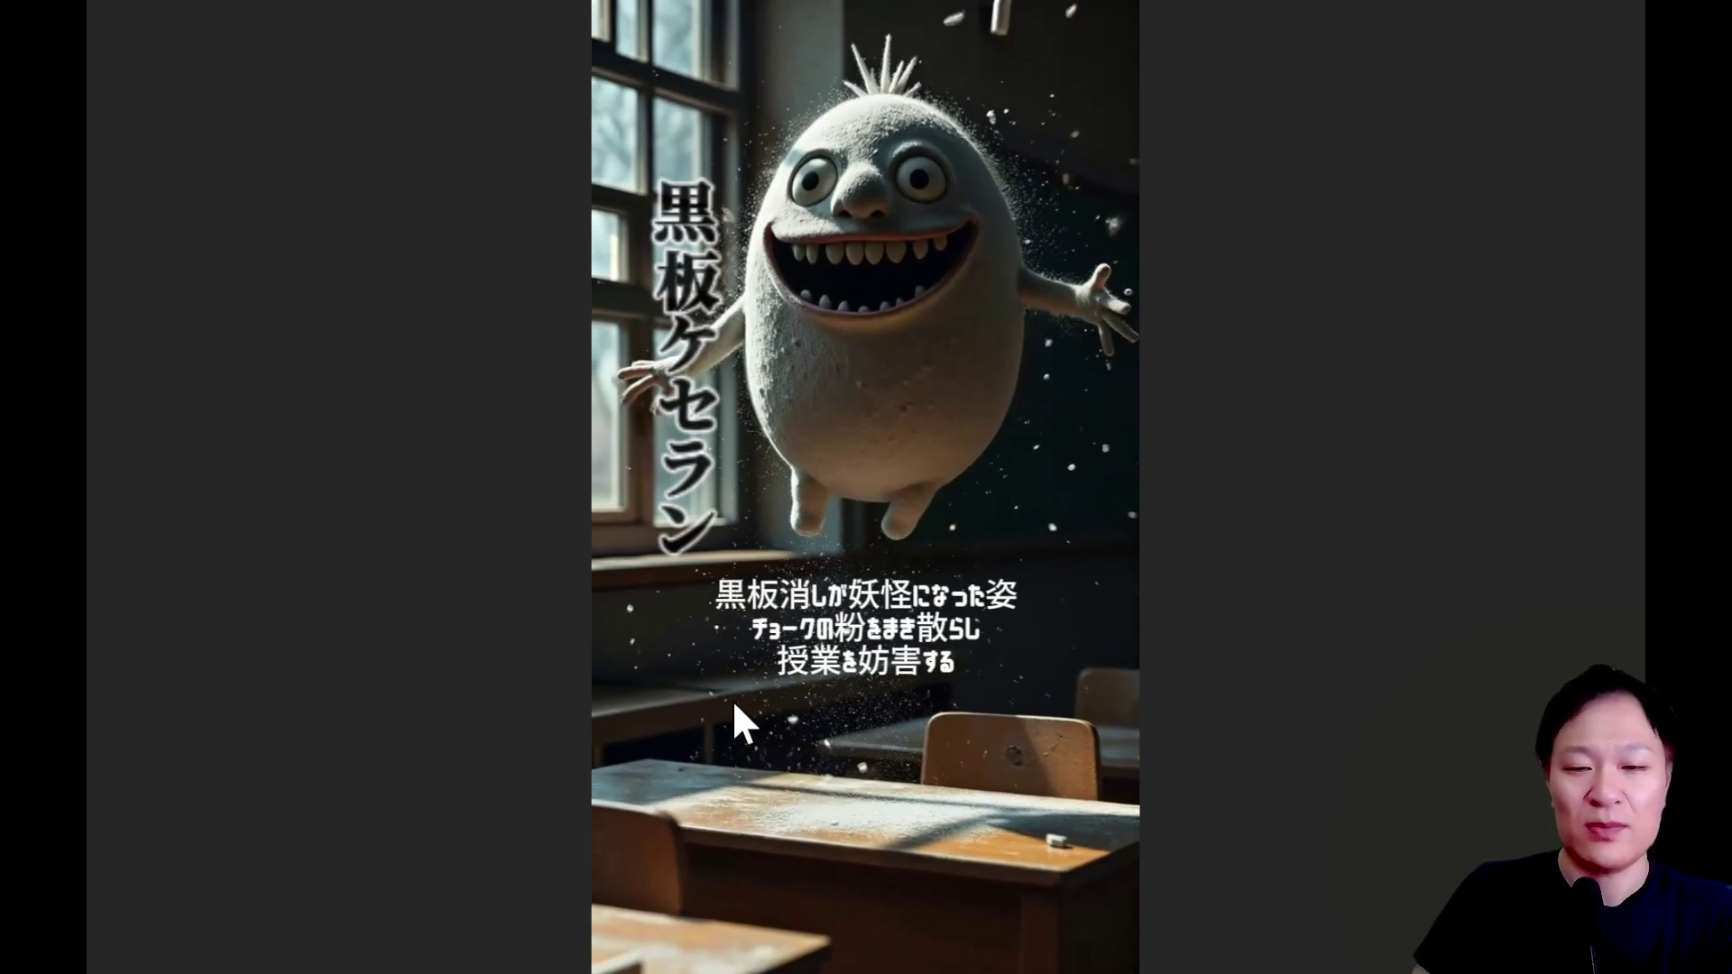
{"action": "key", "text": "Escape"}
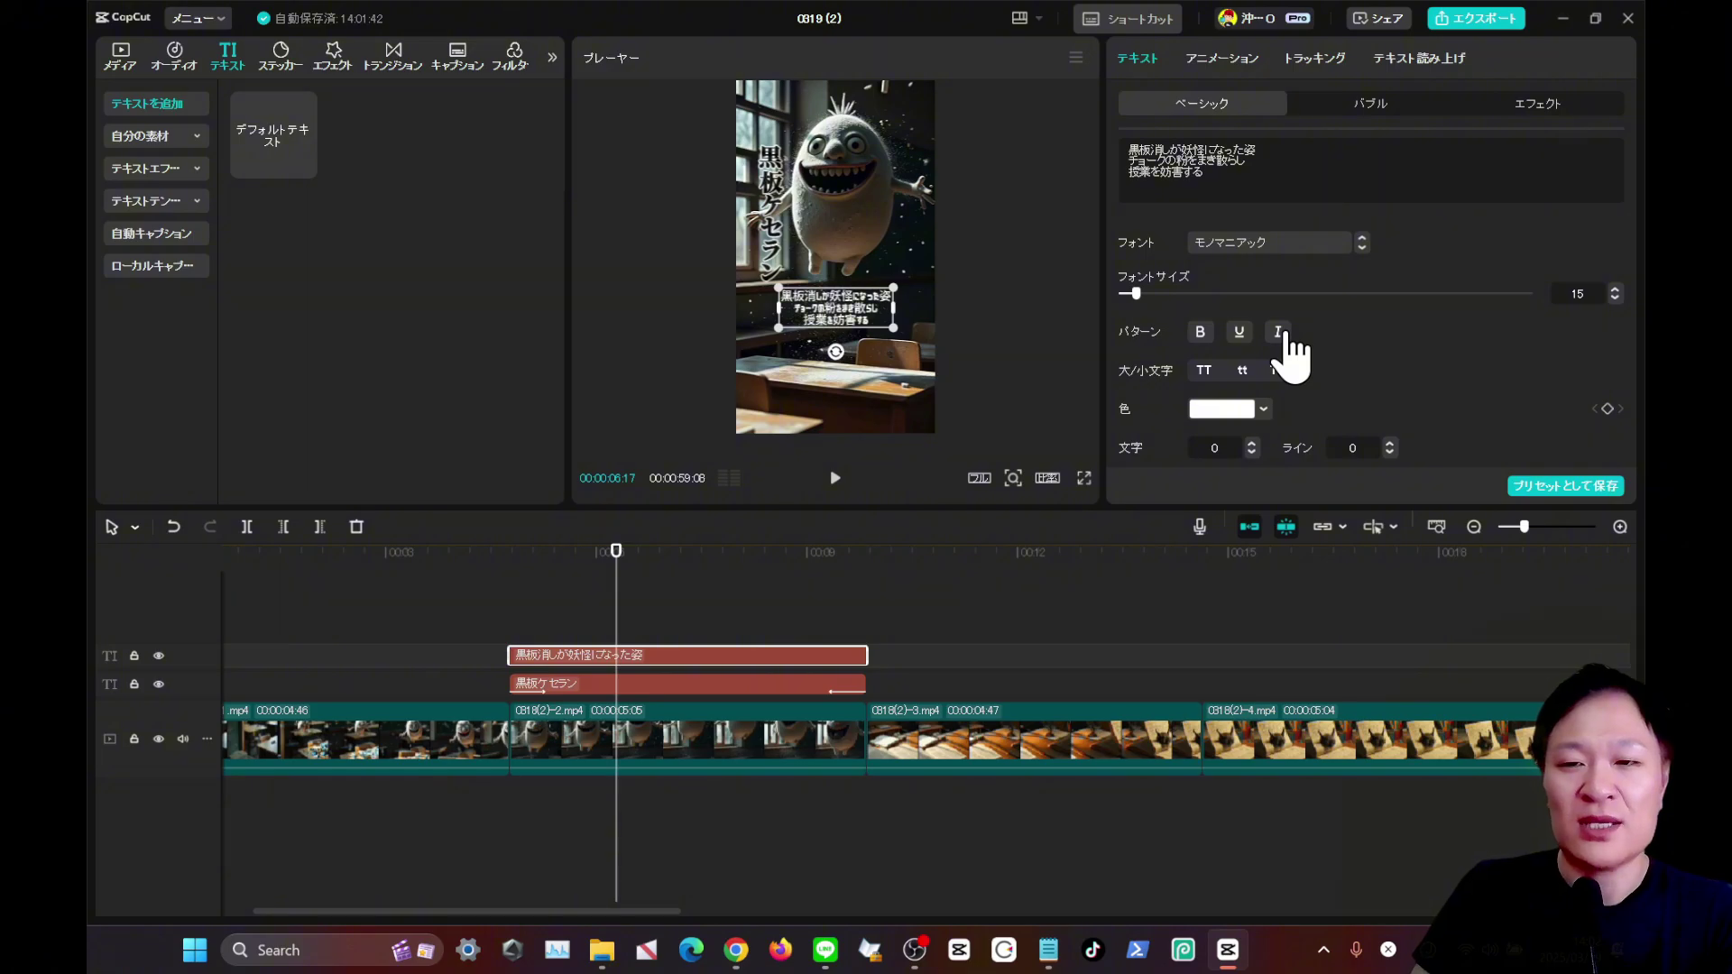
Italicize the description text, check it full screen, and nudge it slightly lower in the frame.
{"action": "left_click", "coordinate": [1284, 334]}
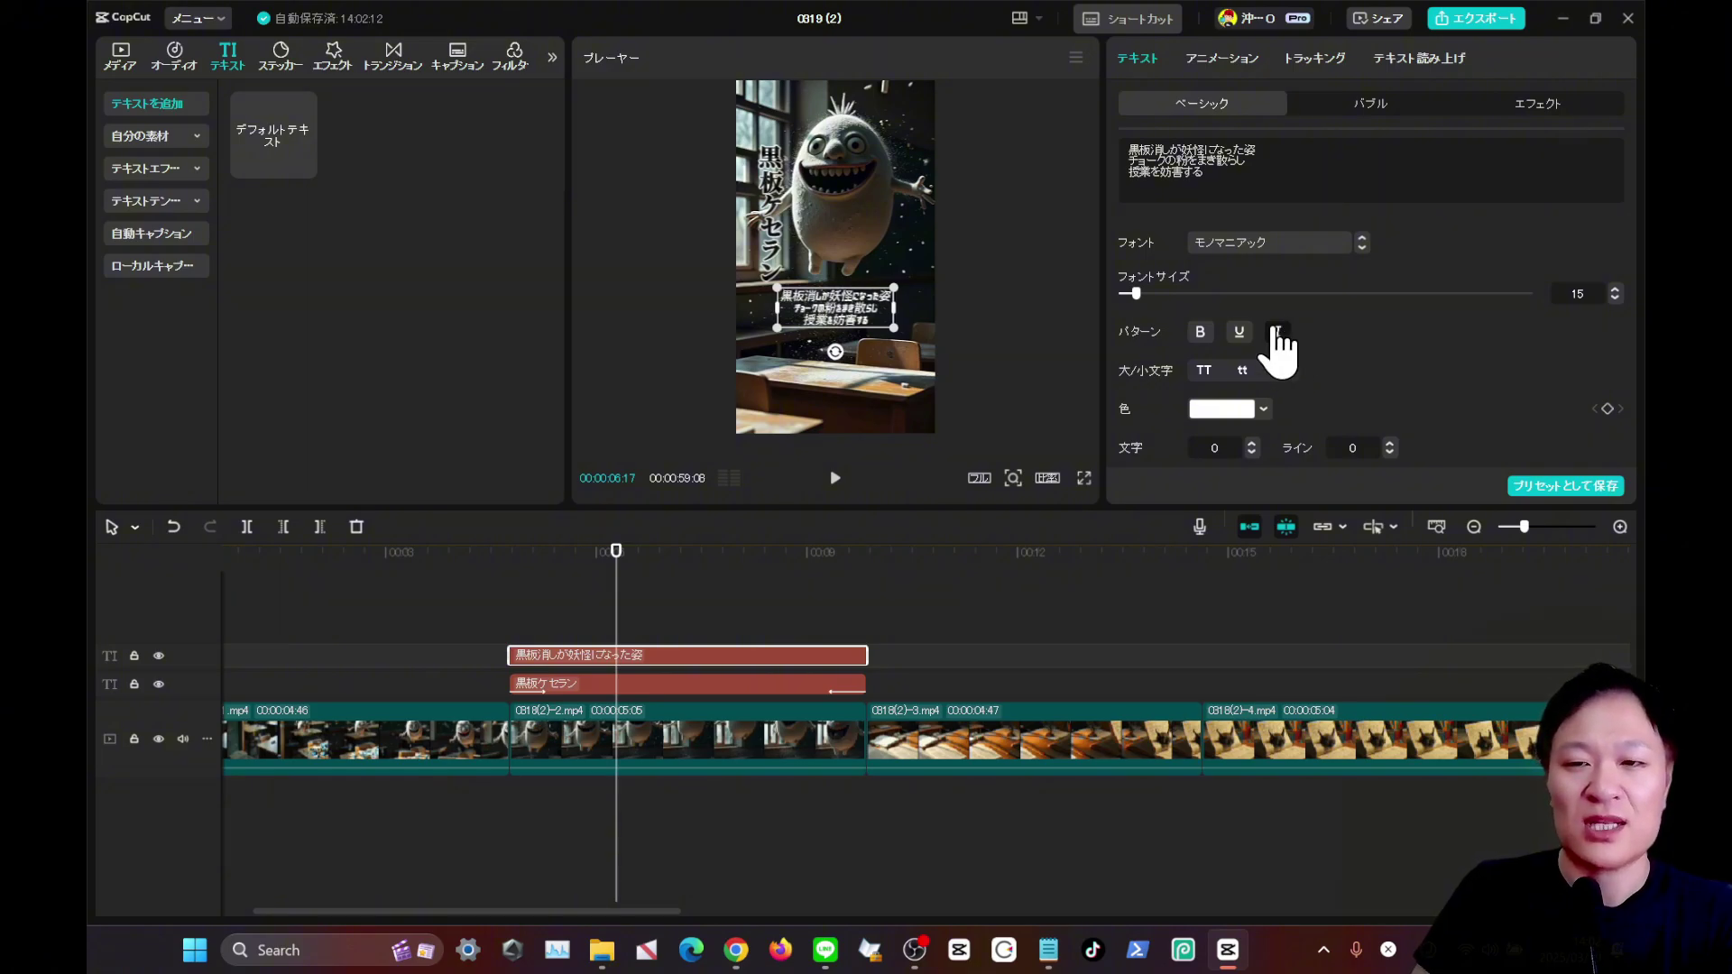
{"action": "left_click", "coordinate": [1083, 478]}
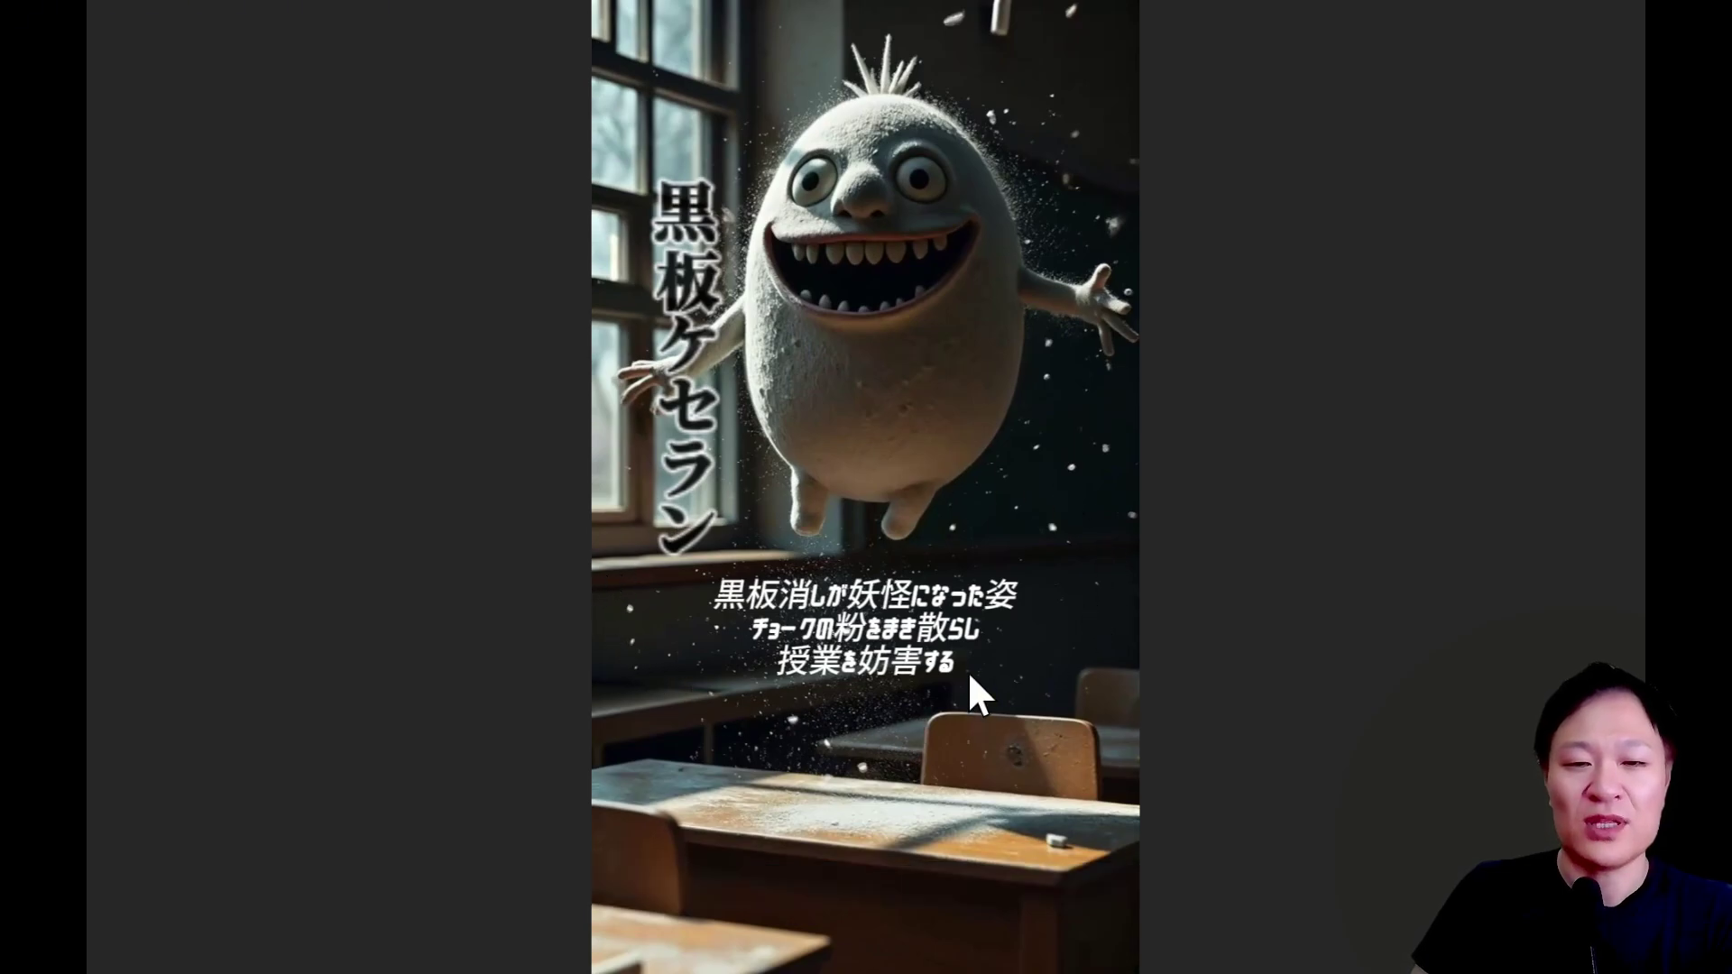
{"action": "key", "text": "Escape"}
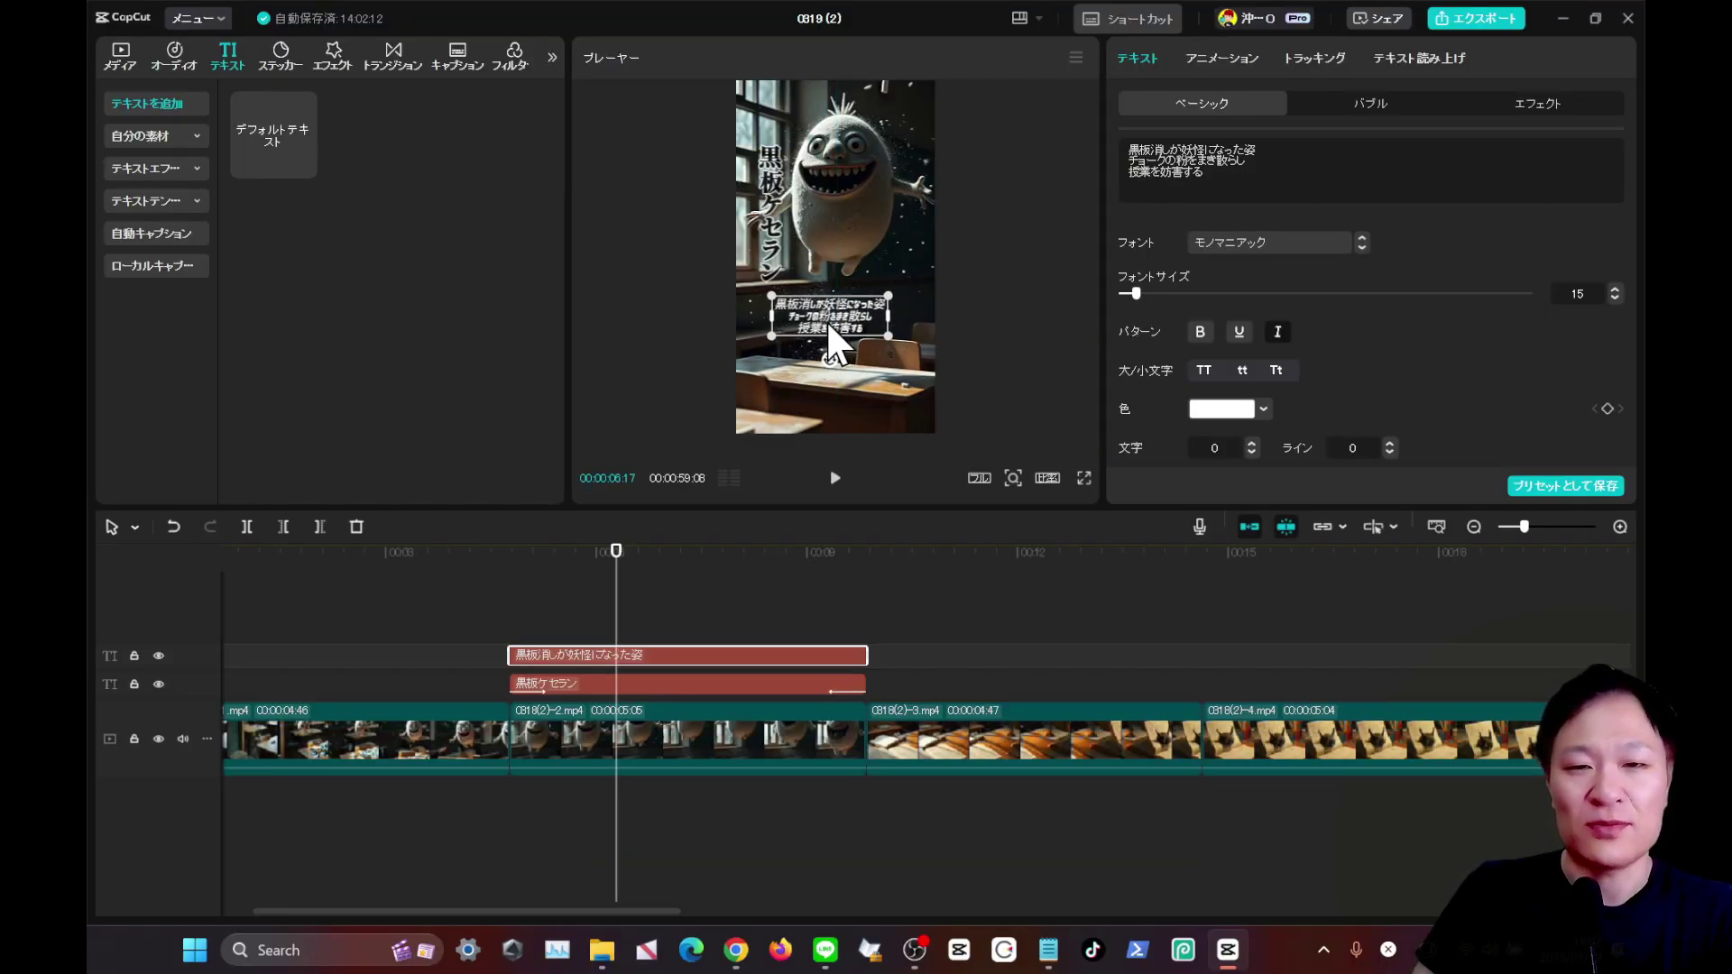
{"action": "left_click_drag", "start_coordinate": [826, 319], "coordinate": [826, 324]}
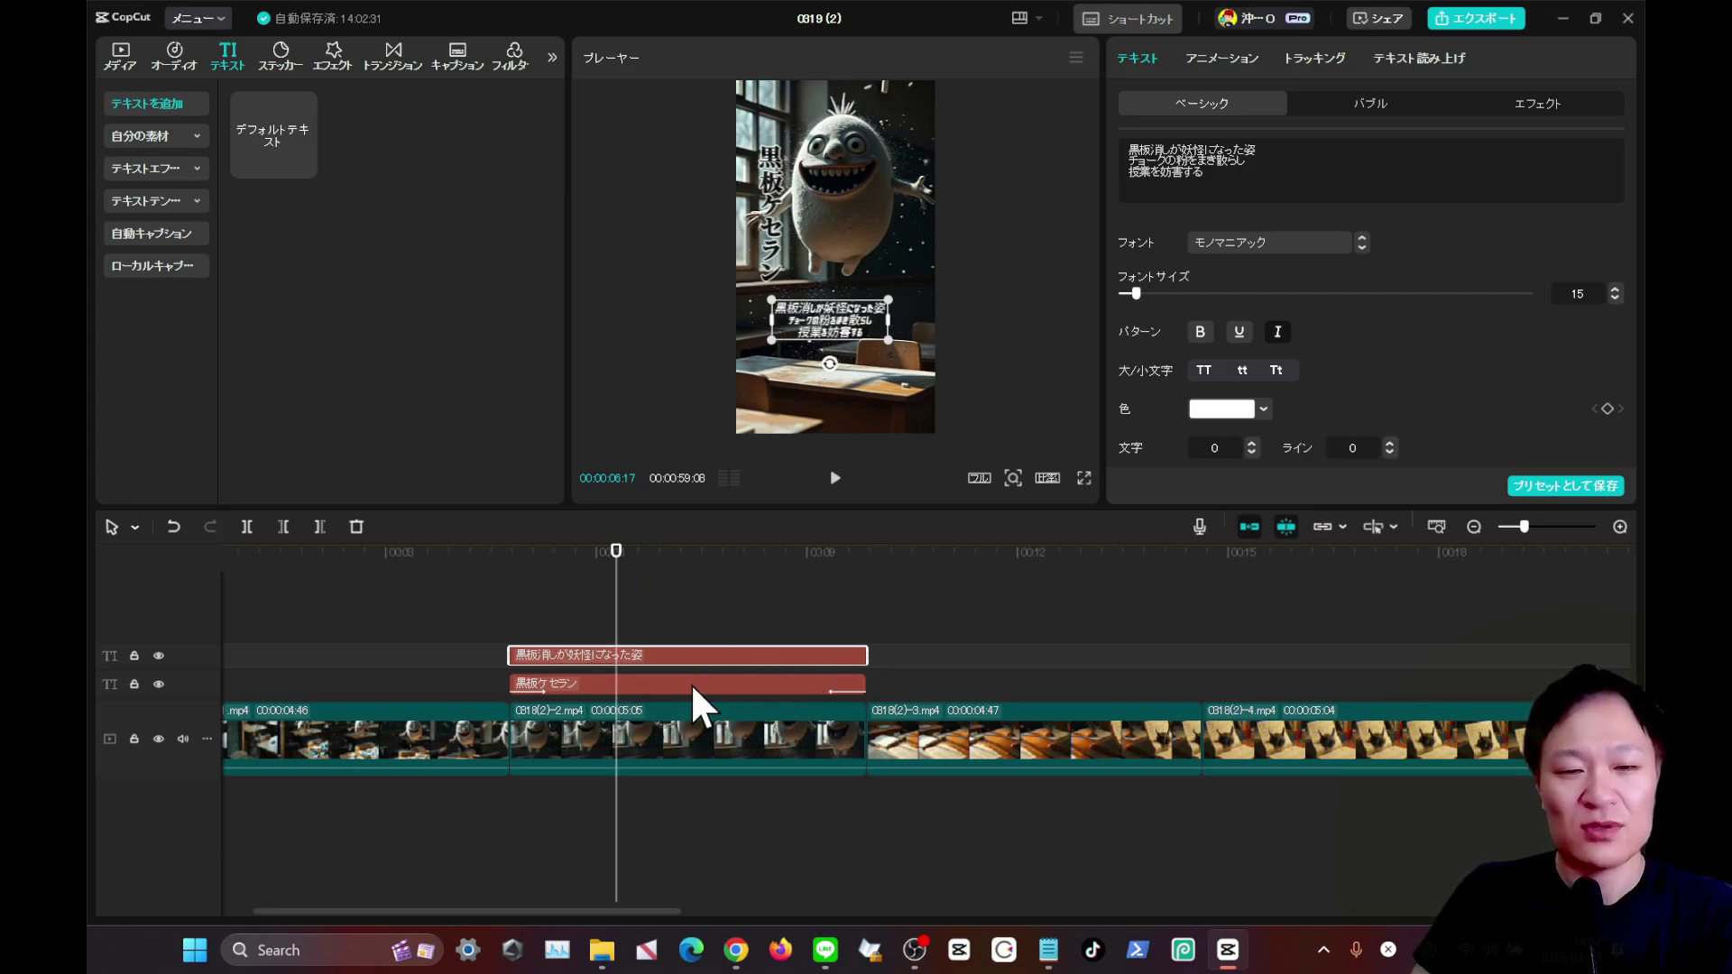
Copy the 黒板ケセラン caption's attributes and paste only フェードイン and フェードアウト onto the description text.
{"action": "left_click", "coordinate": [652, 684]}
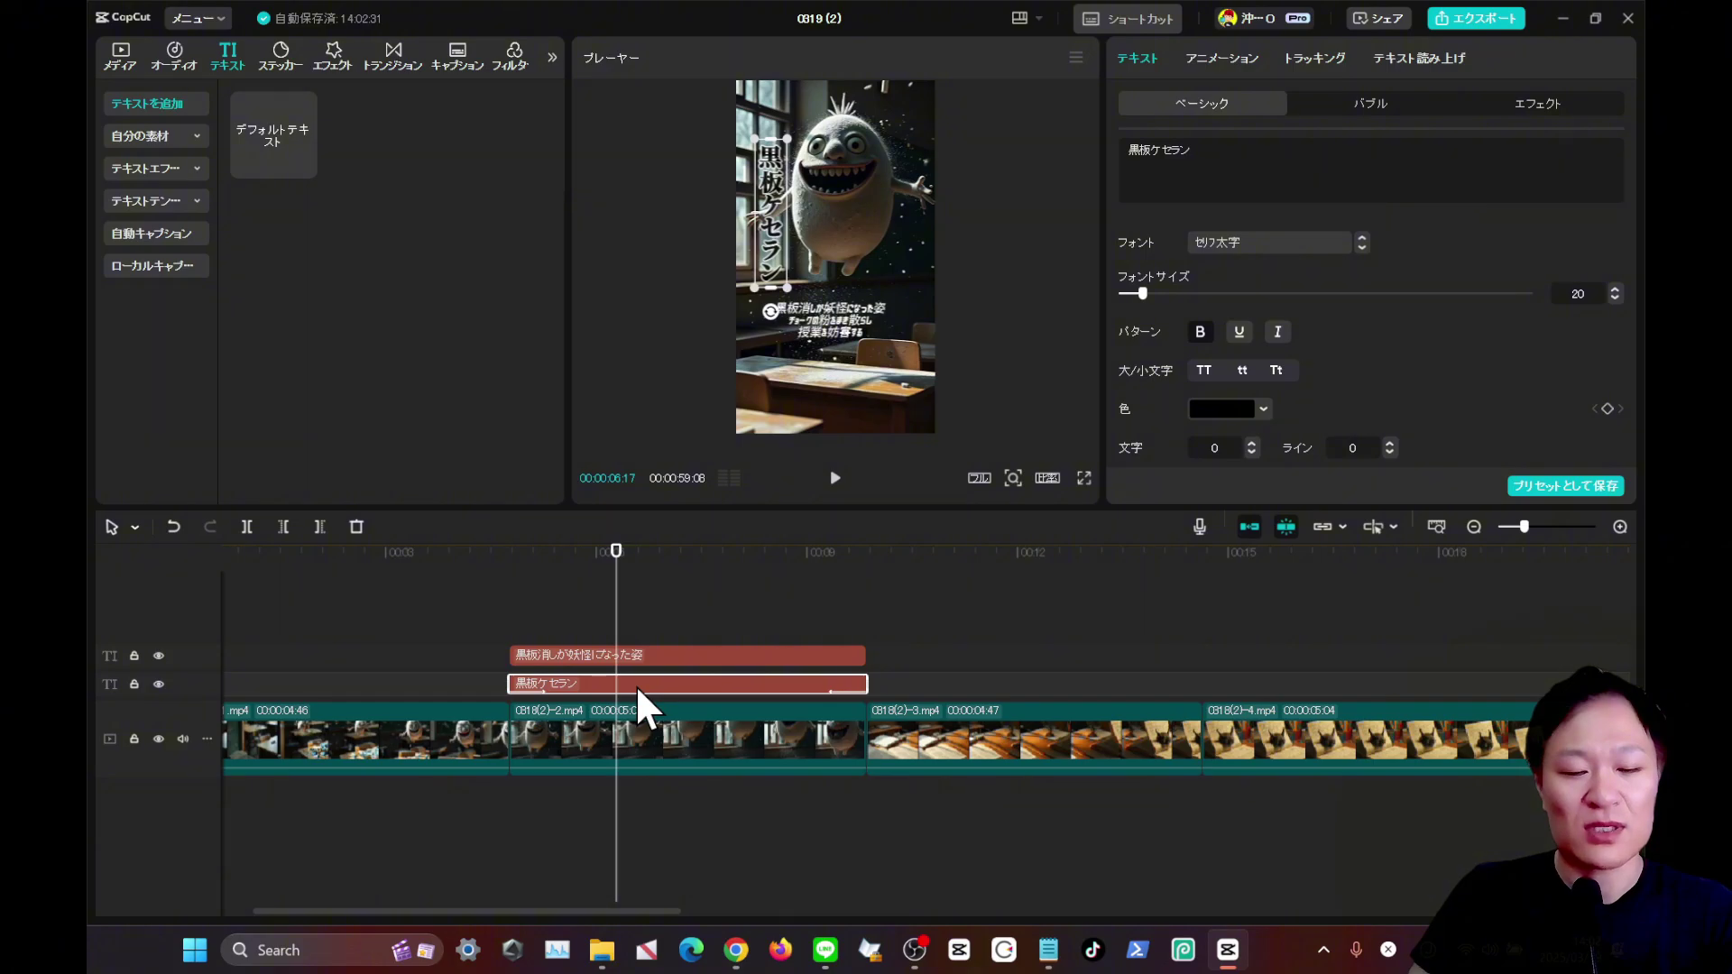
{"action": "left_click", "coordinate": [669, 657]}
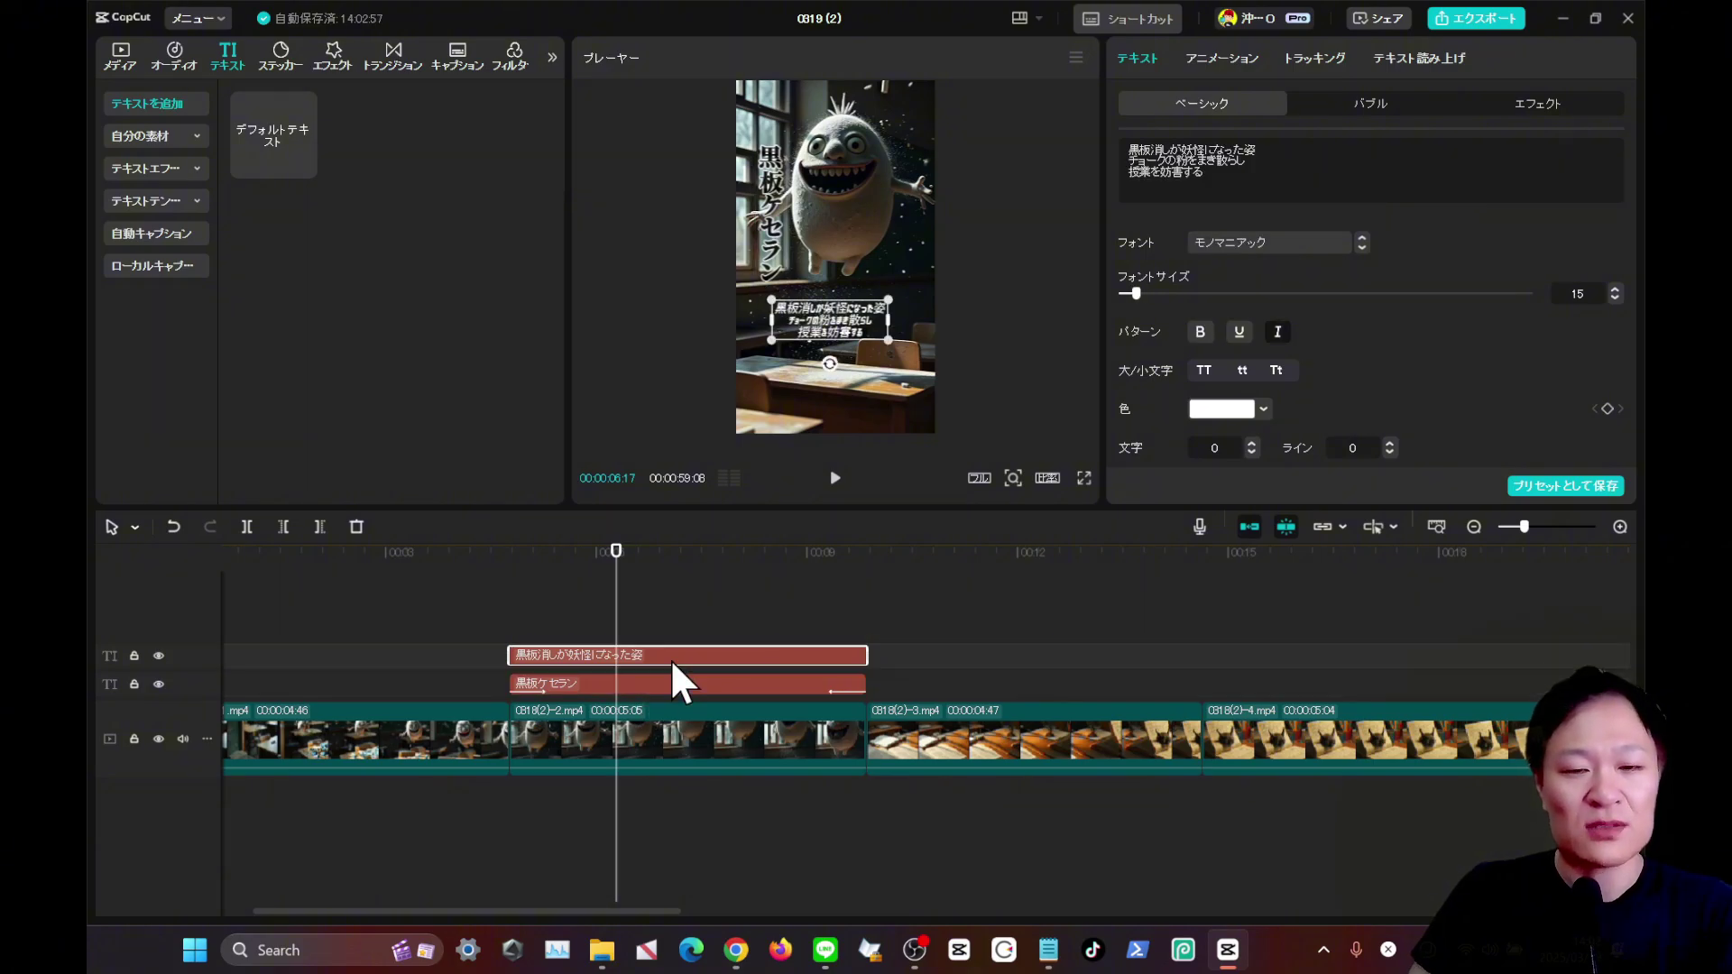
{"action": "right_click", "coordinate": [669, 658]}
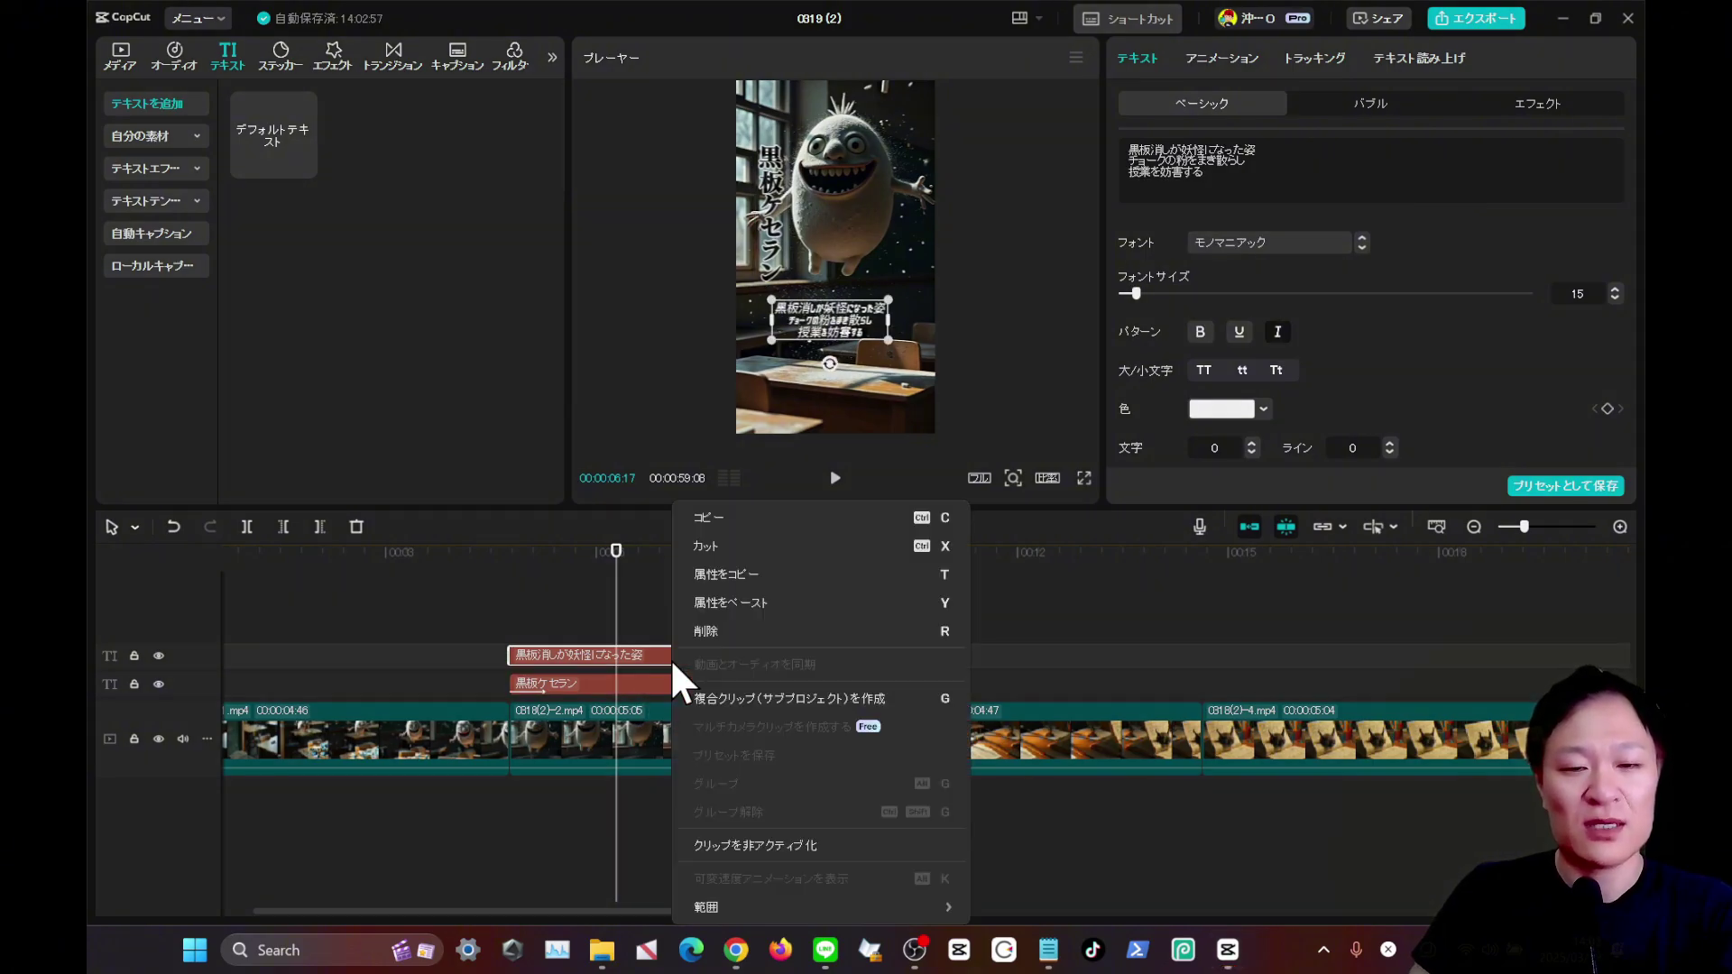
{"action": "left_click", "coordinate": [776, 603]}
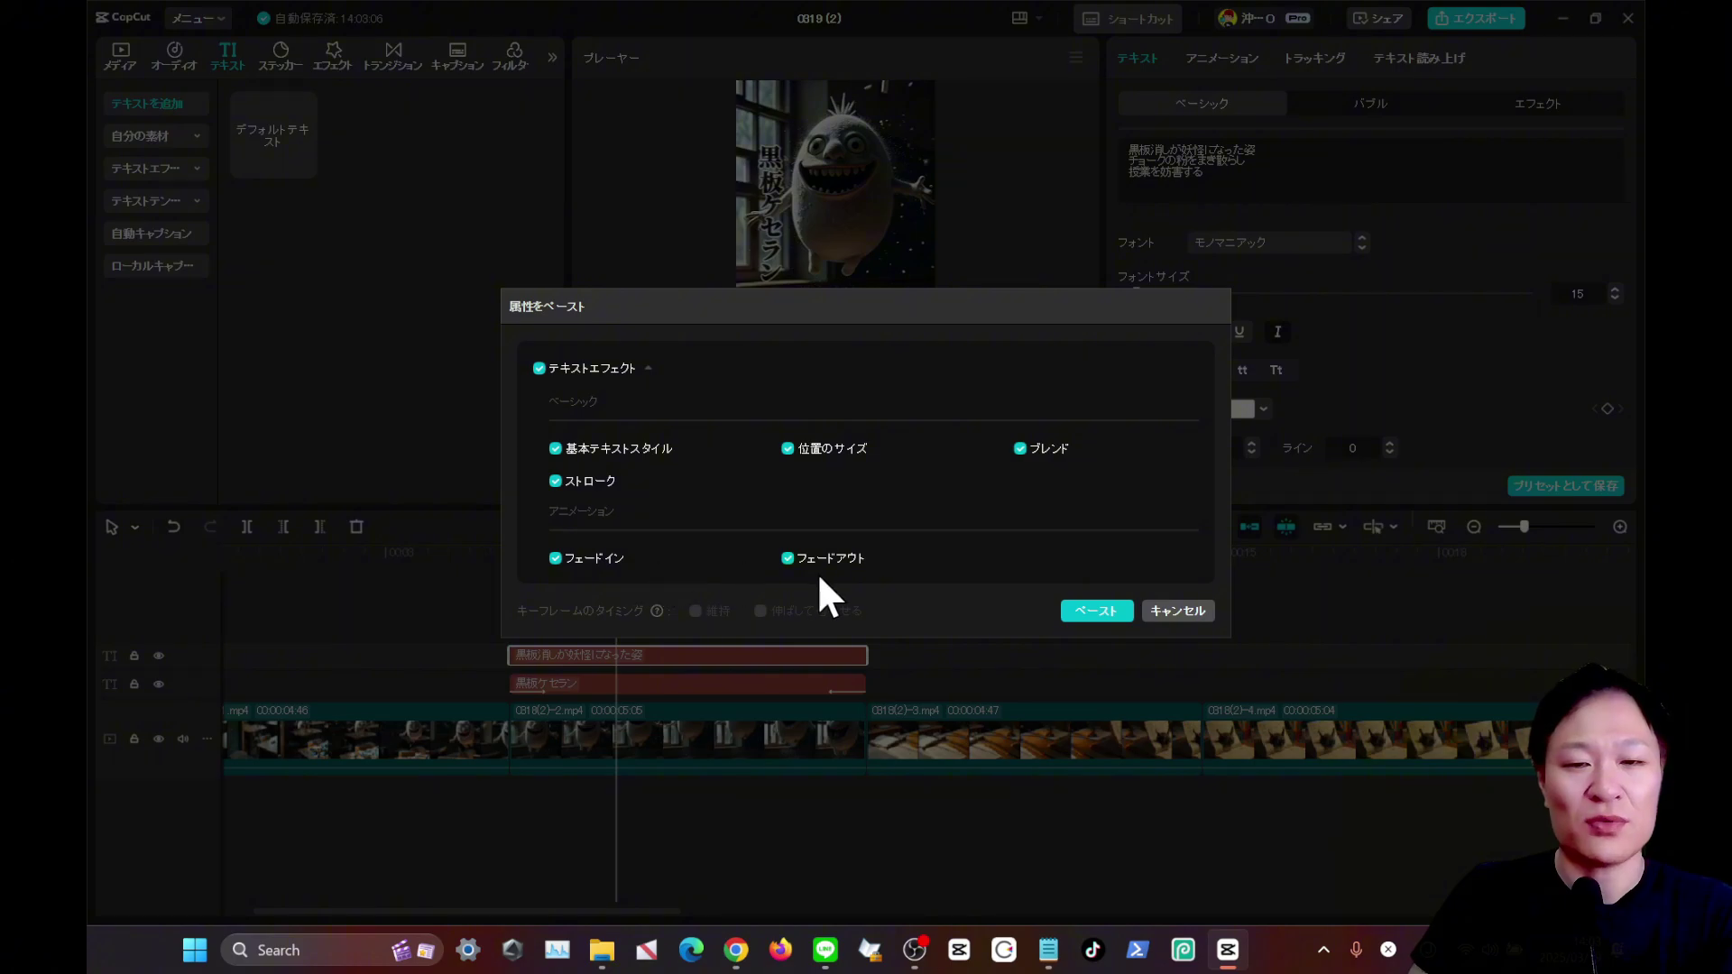
{"action": "left_click", "coordinate": [539, 367]}
{"action": "left_click", "coordinate": [556, 559]}
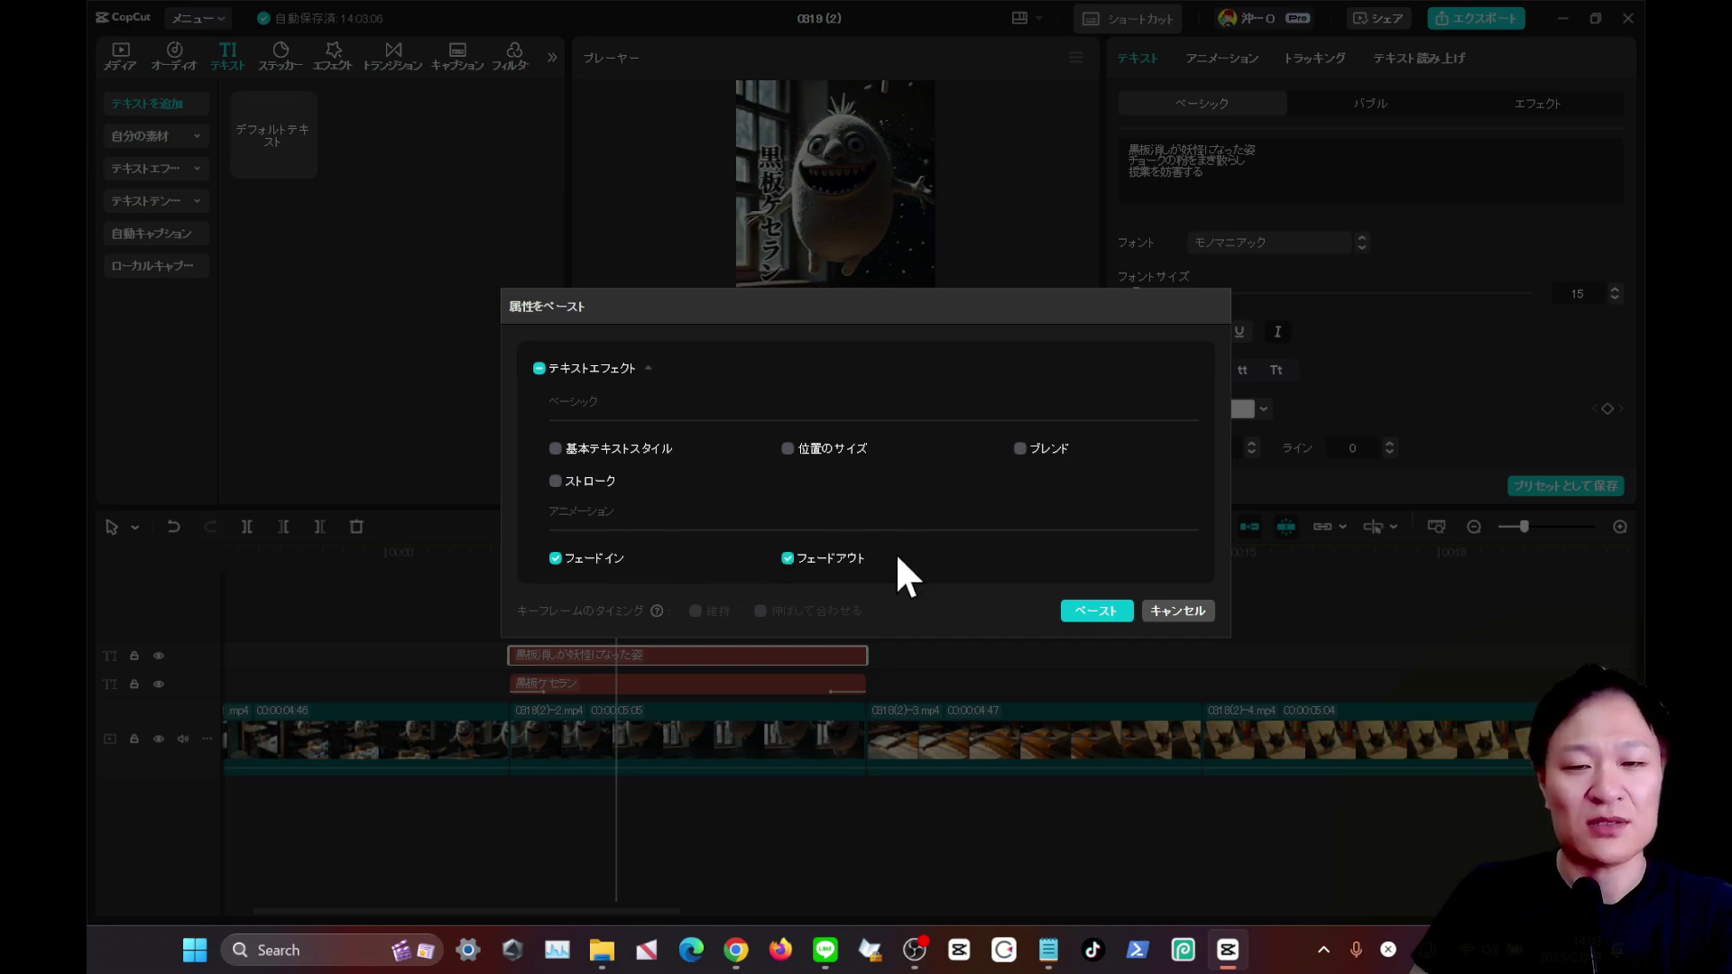
{"action": "left_click", "coordinate": [1080, 608]}
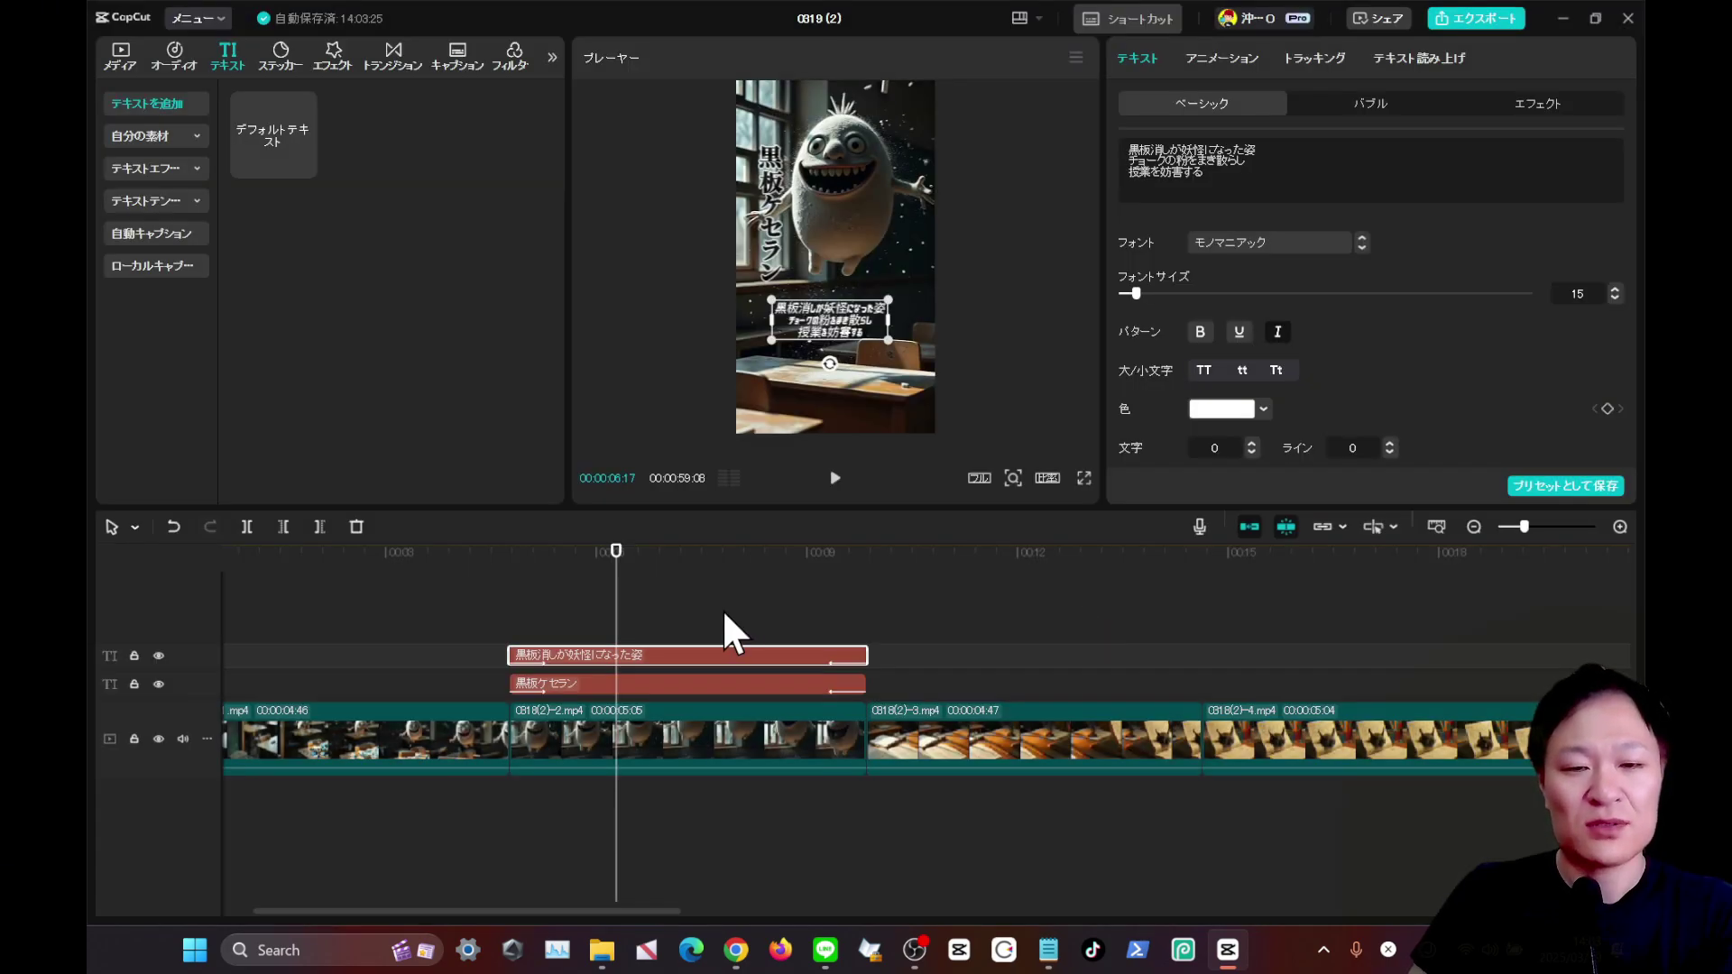
{"action": "left_click", "coordinate": [722, 609]}
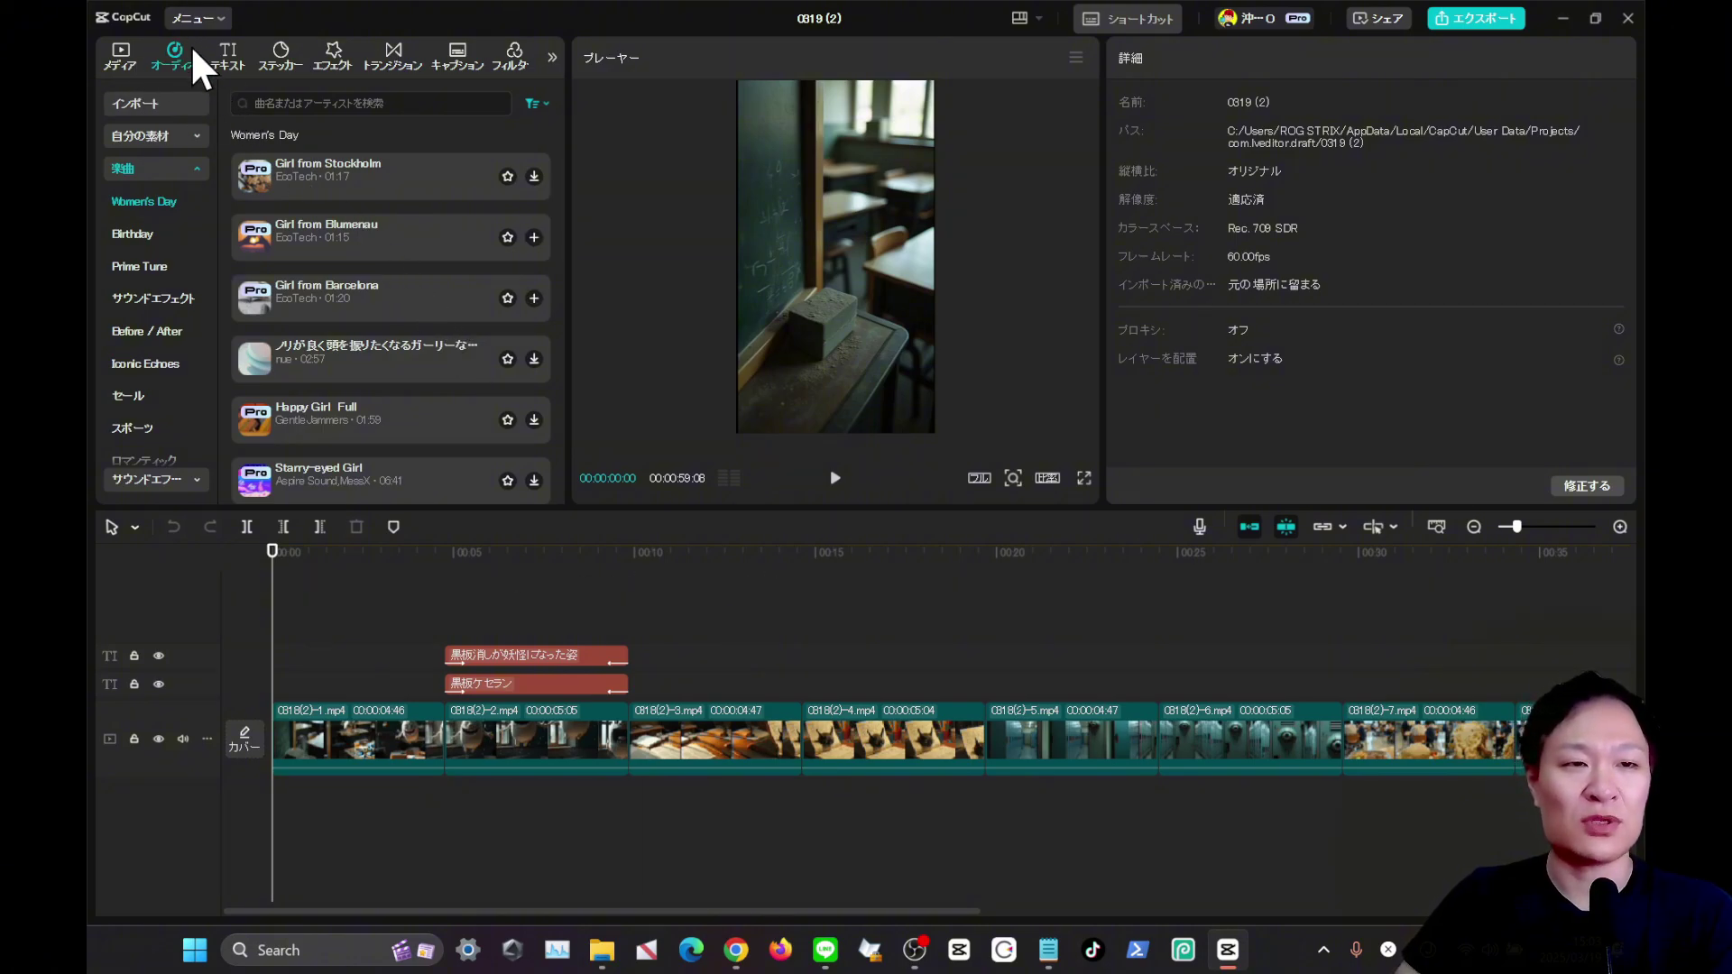
Keep the music list filtered to 商用, preview Girl from Stockholm, and add it beneath the clips at the timeline start.
{"action": "left_click", "coordinate": [541, 105]}
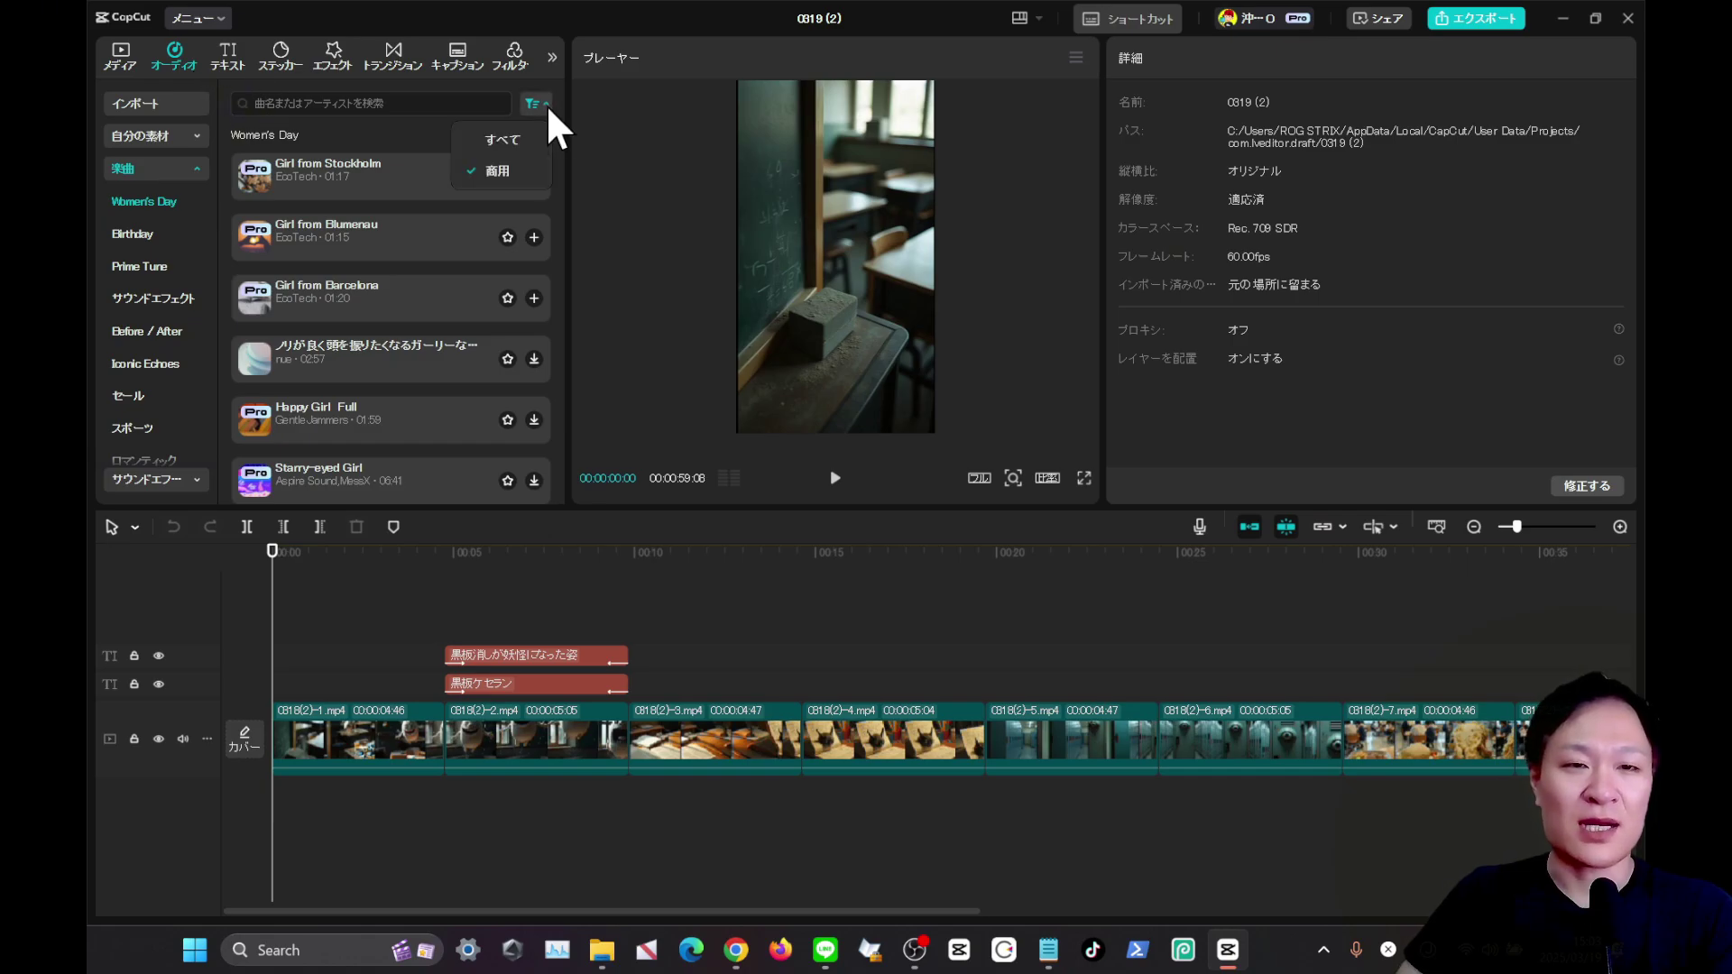
{"action": "left_click", "coordinate": [532, 173]}
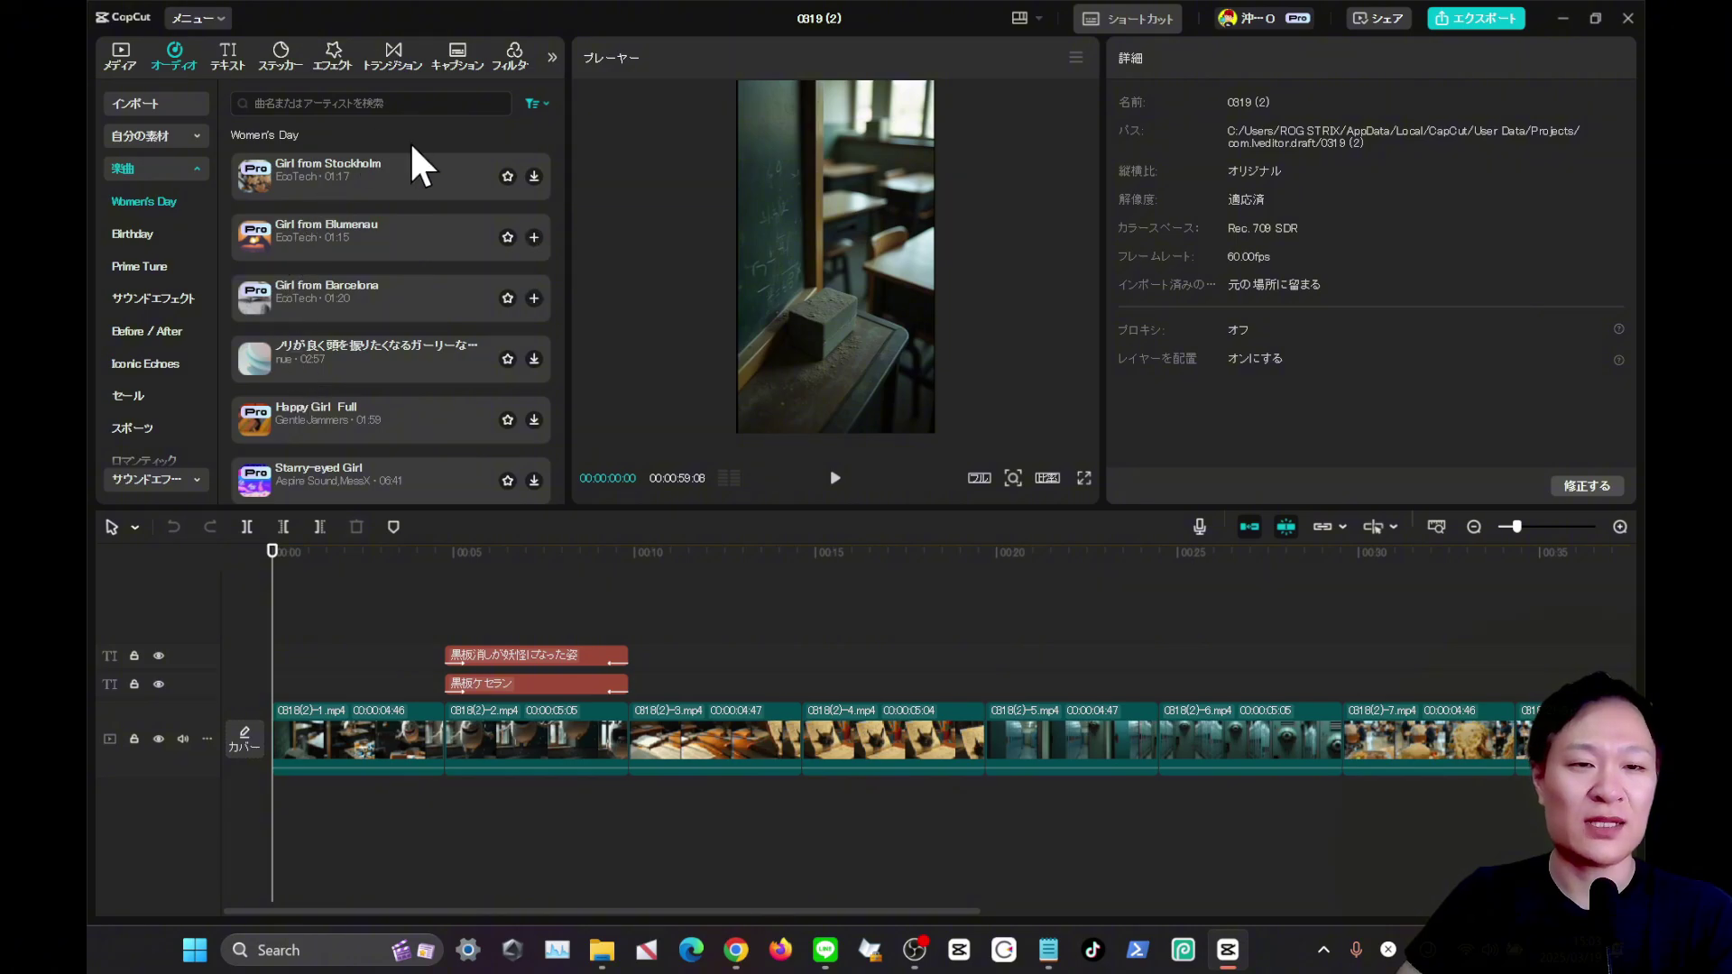
{"action": "left_click", "coordinate": [420, 179]}
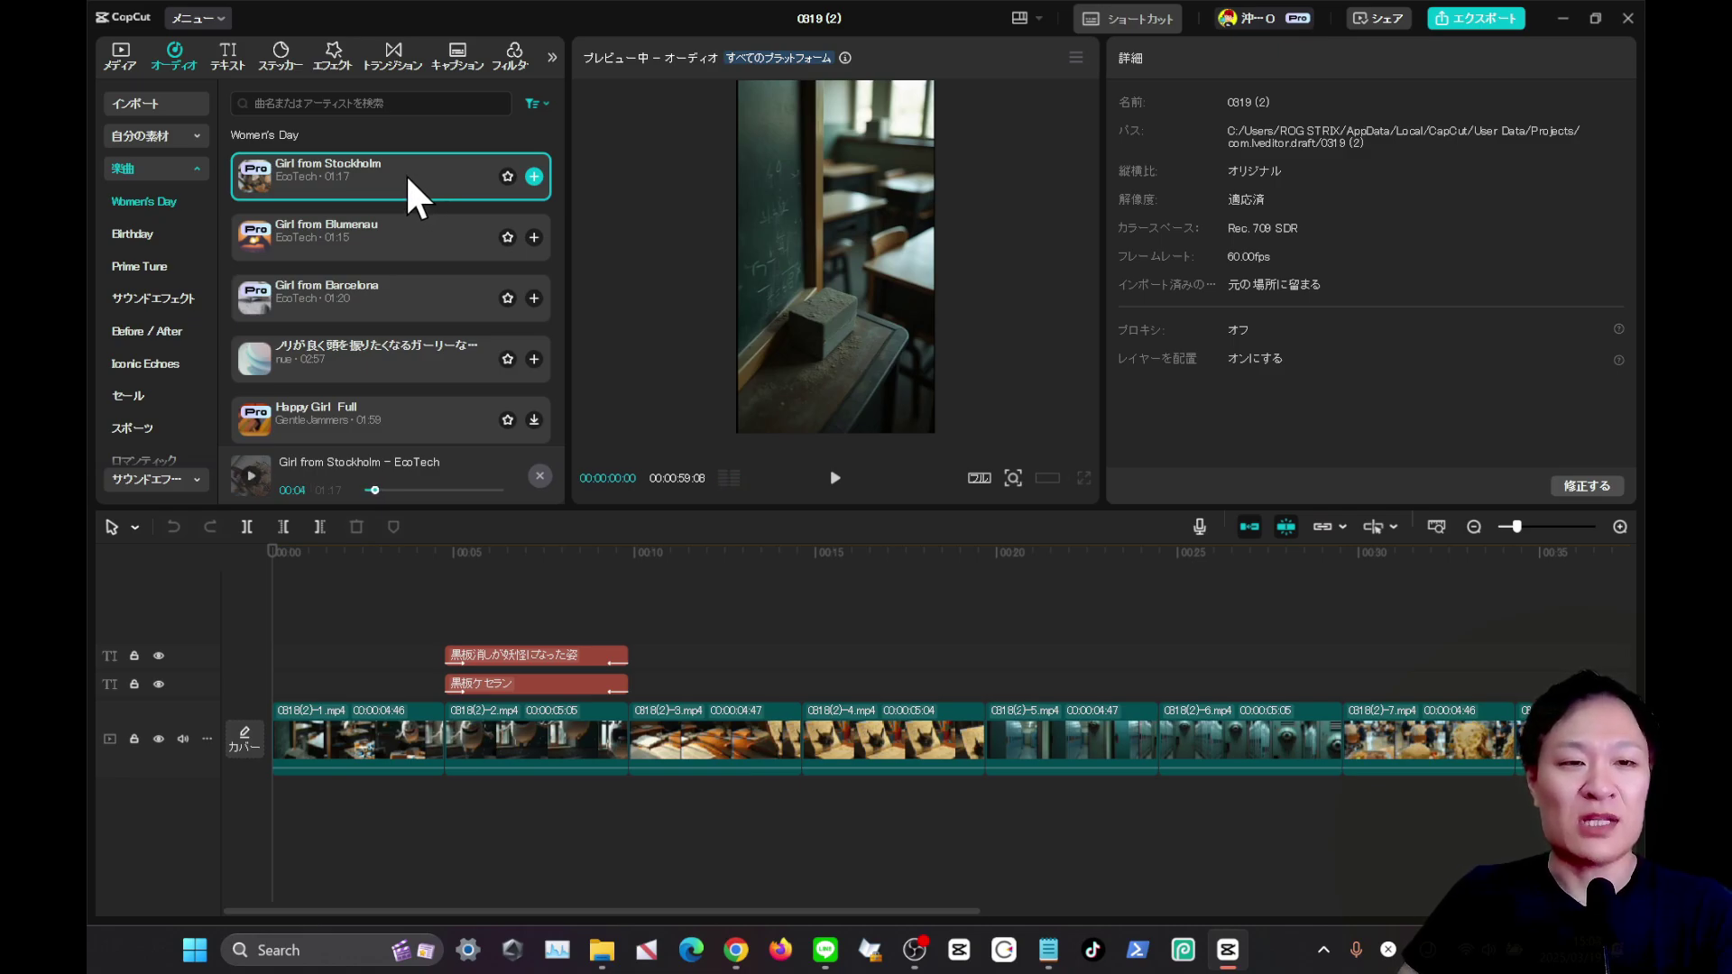
{"action": "left_click_drag", "start_coordinate": [408, 177], "coordinate": [281, 809]}
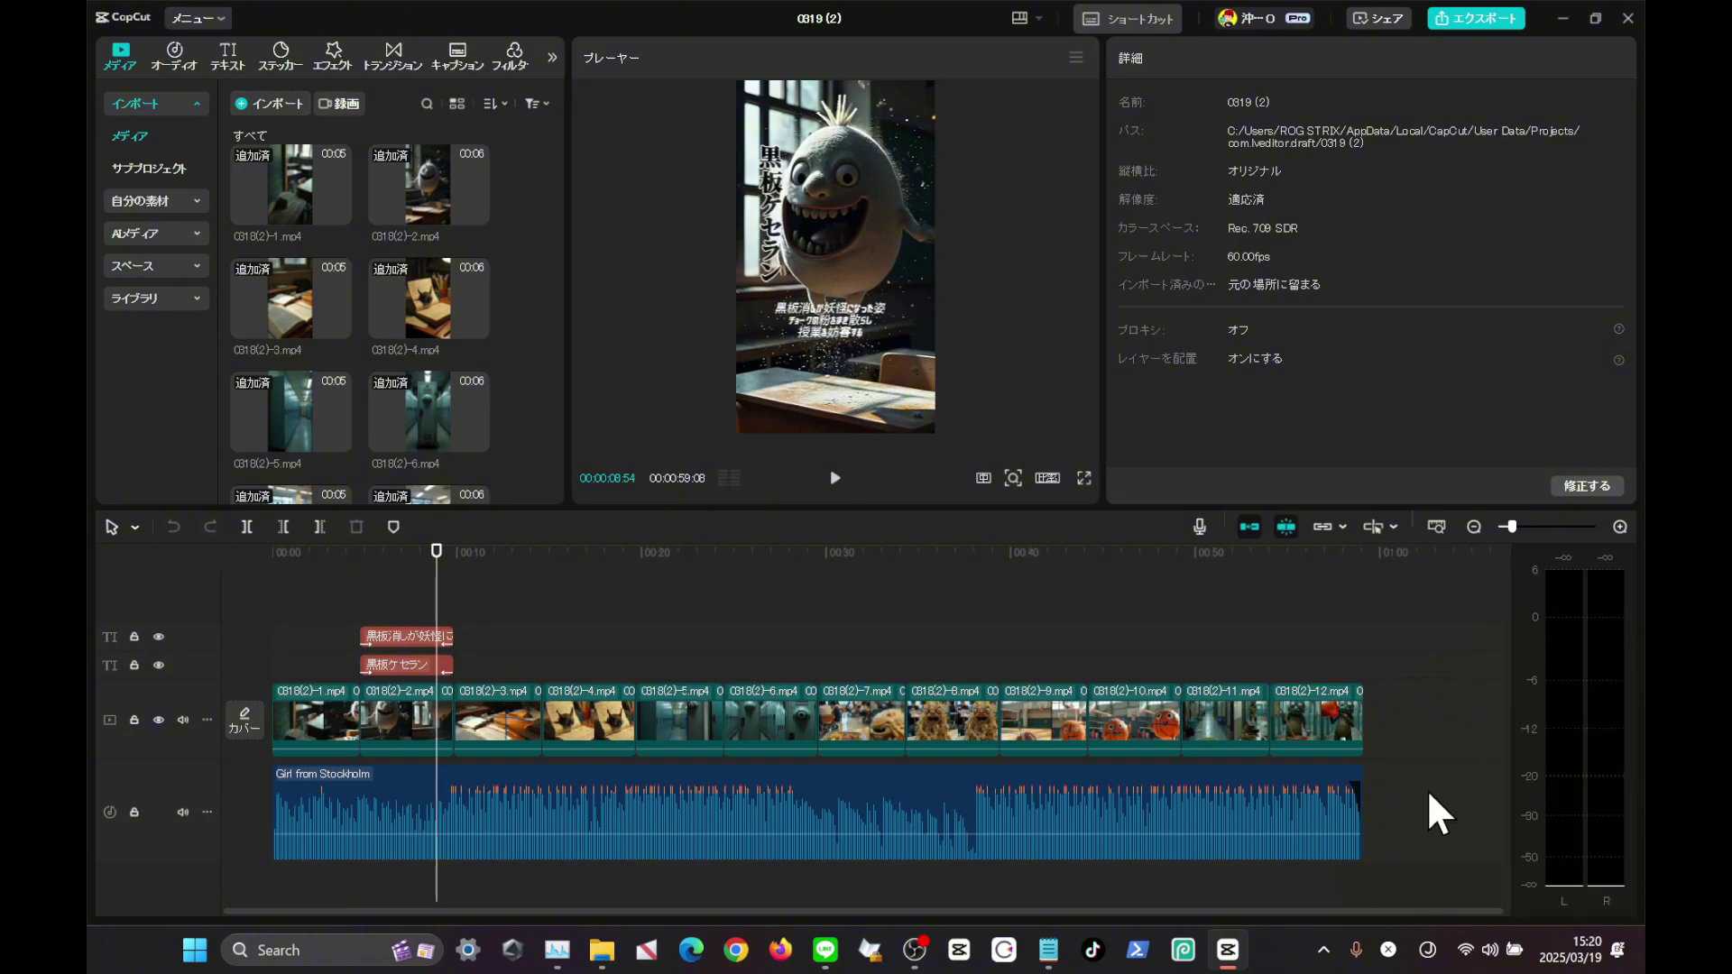
Play several sections of the video with the Girl from Stockholm music to check the audio level on the meter.
{"action": "key", "text": "Up"}
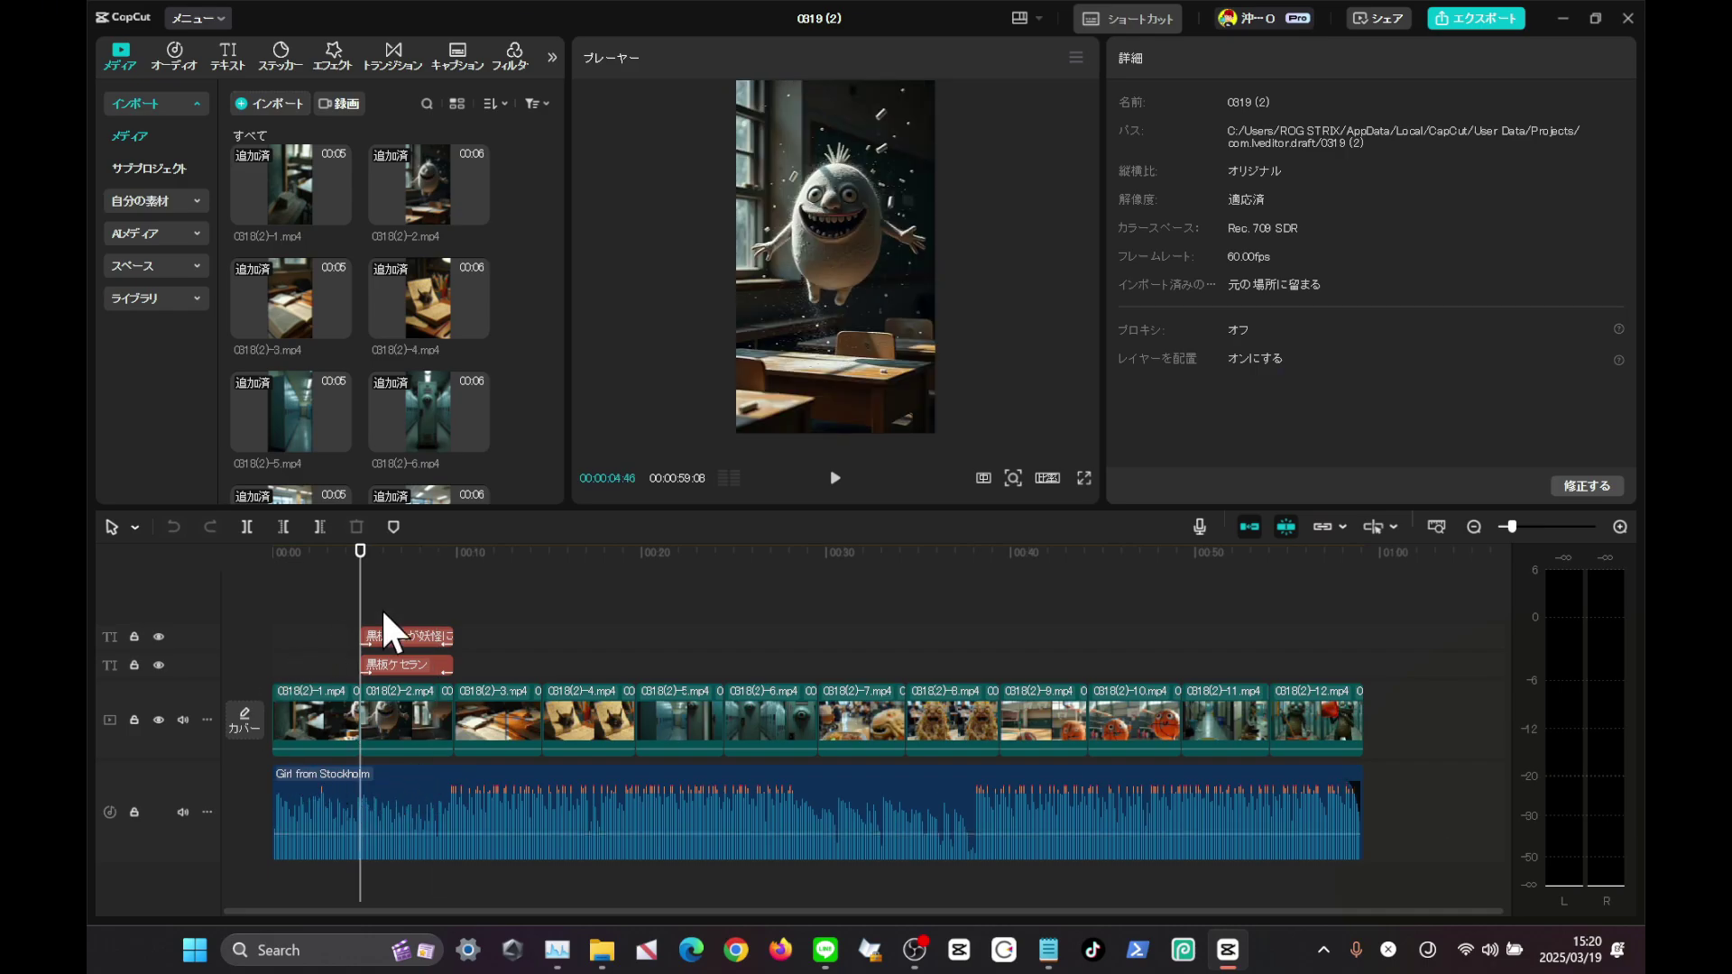
{"action": "key", "text": "space"}
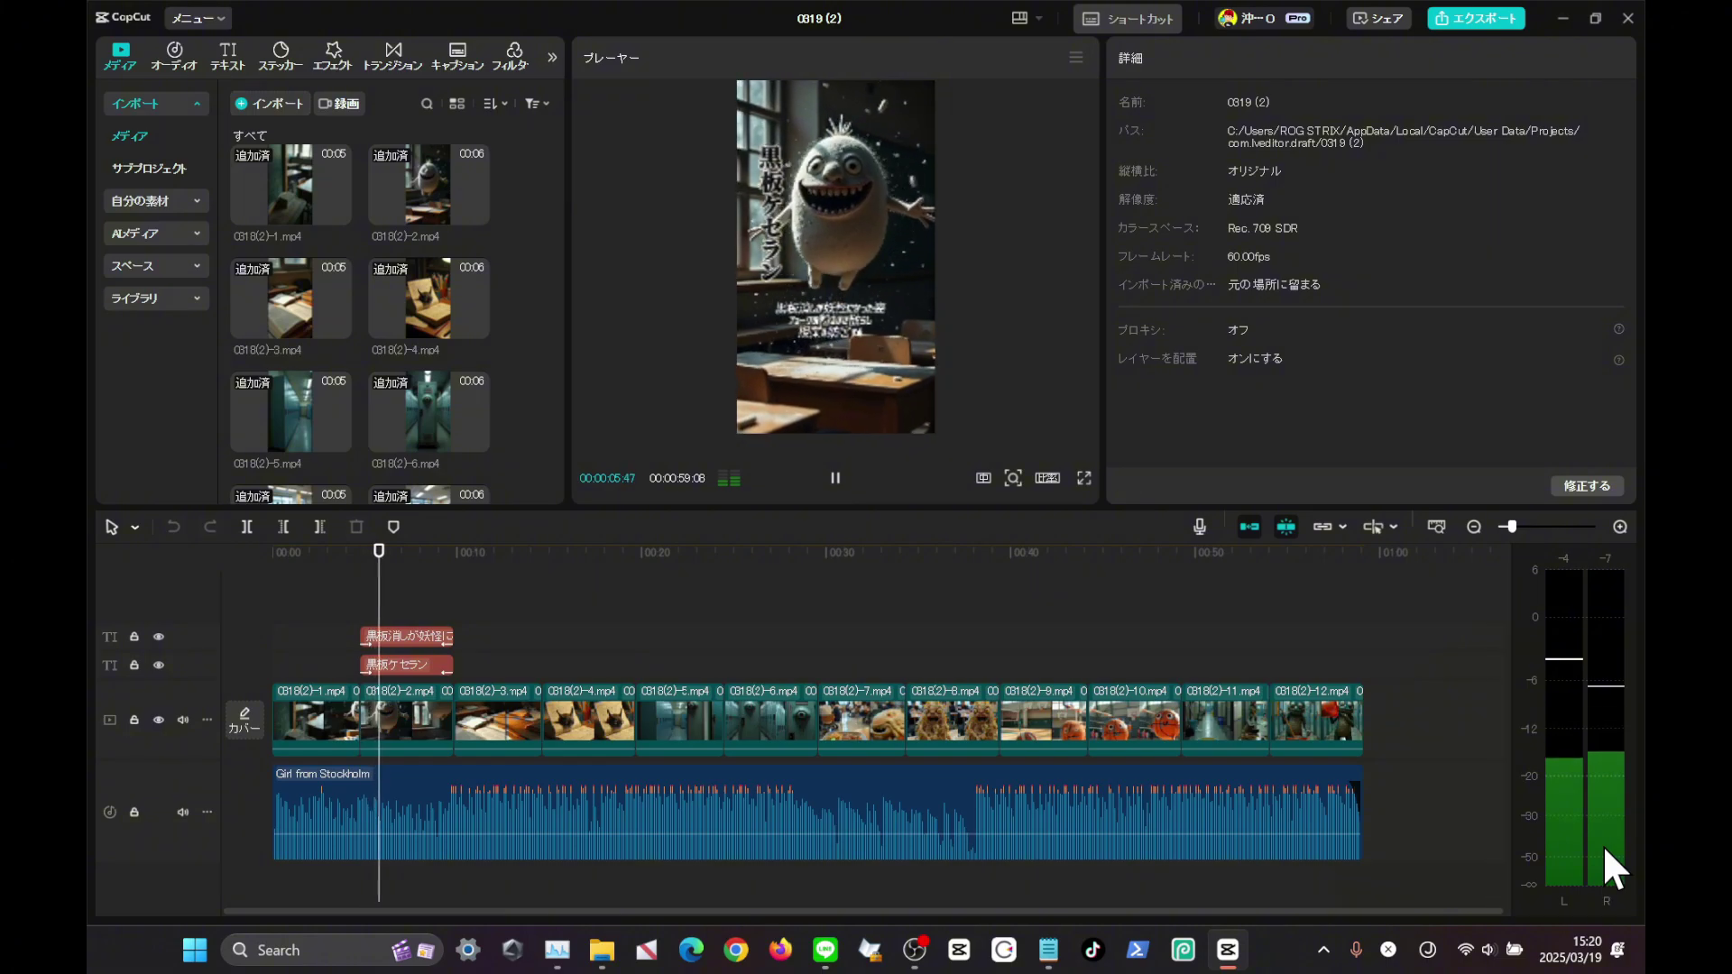
{"action": "key", "text": "Up"}
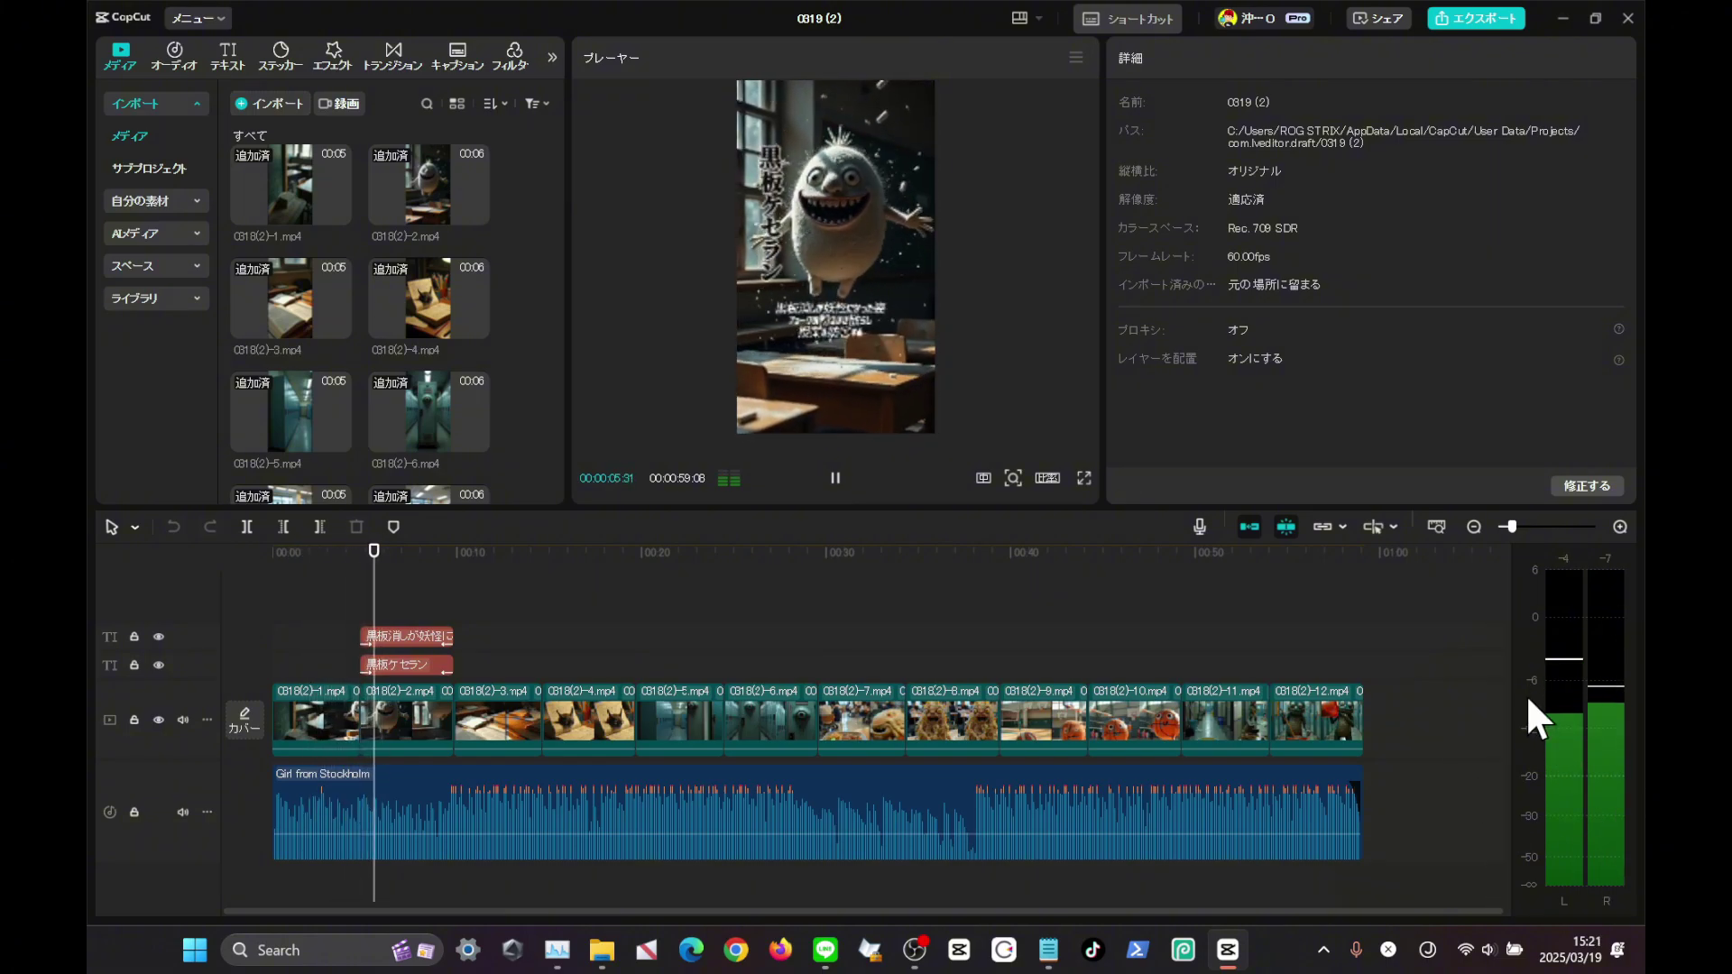
{"action": "key", "text": "space"}
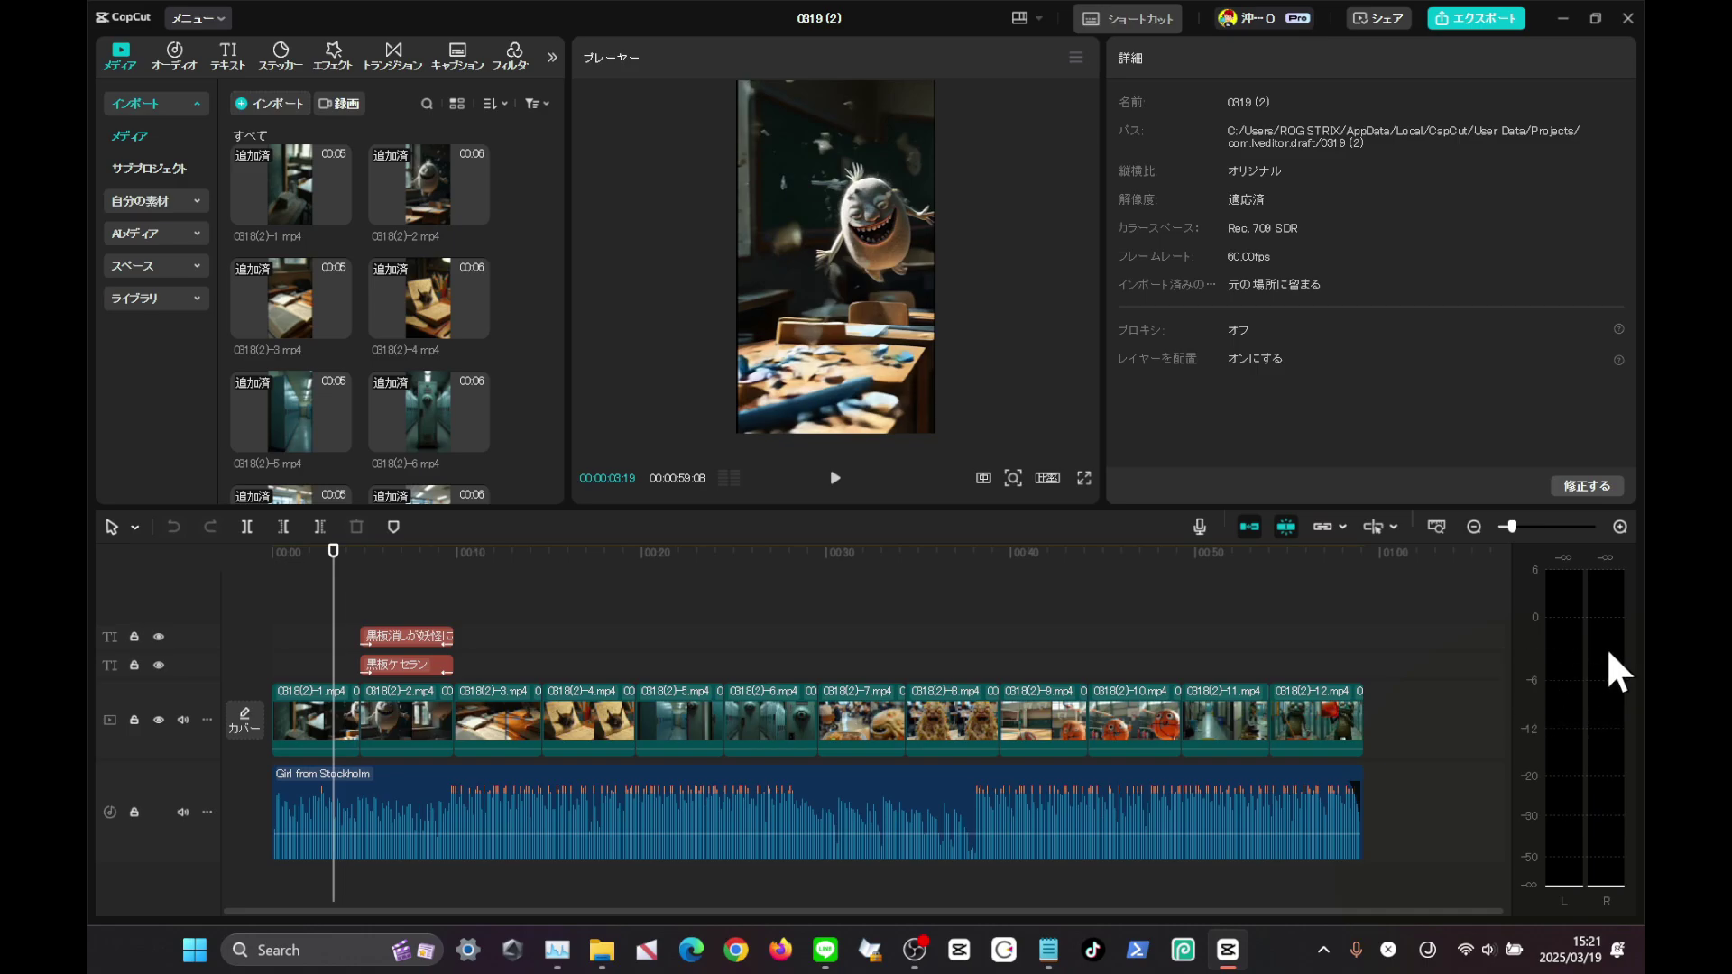
{"action": "key", "text": "space"}
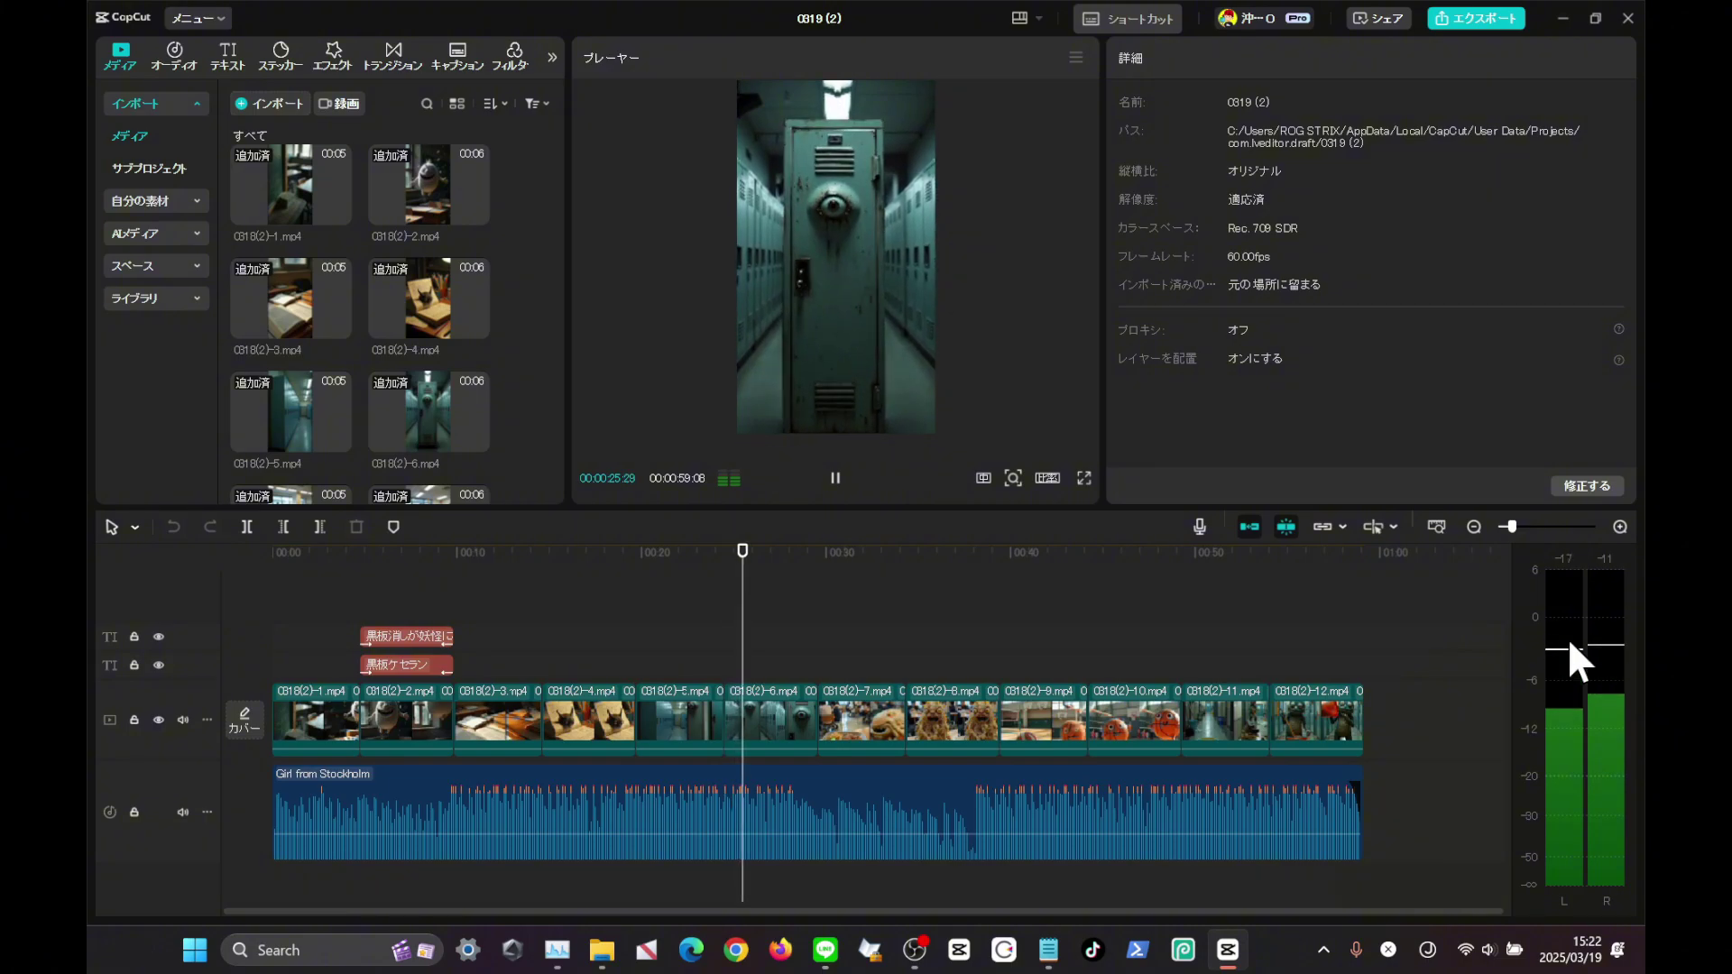
{"action": "key", "text": "space"}
{"action": "left_click", "coordinate": [406, 816]}
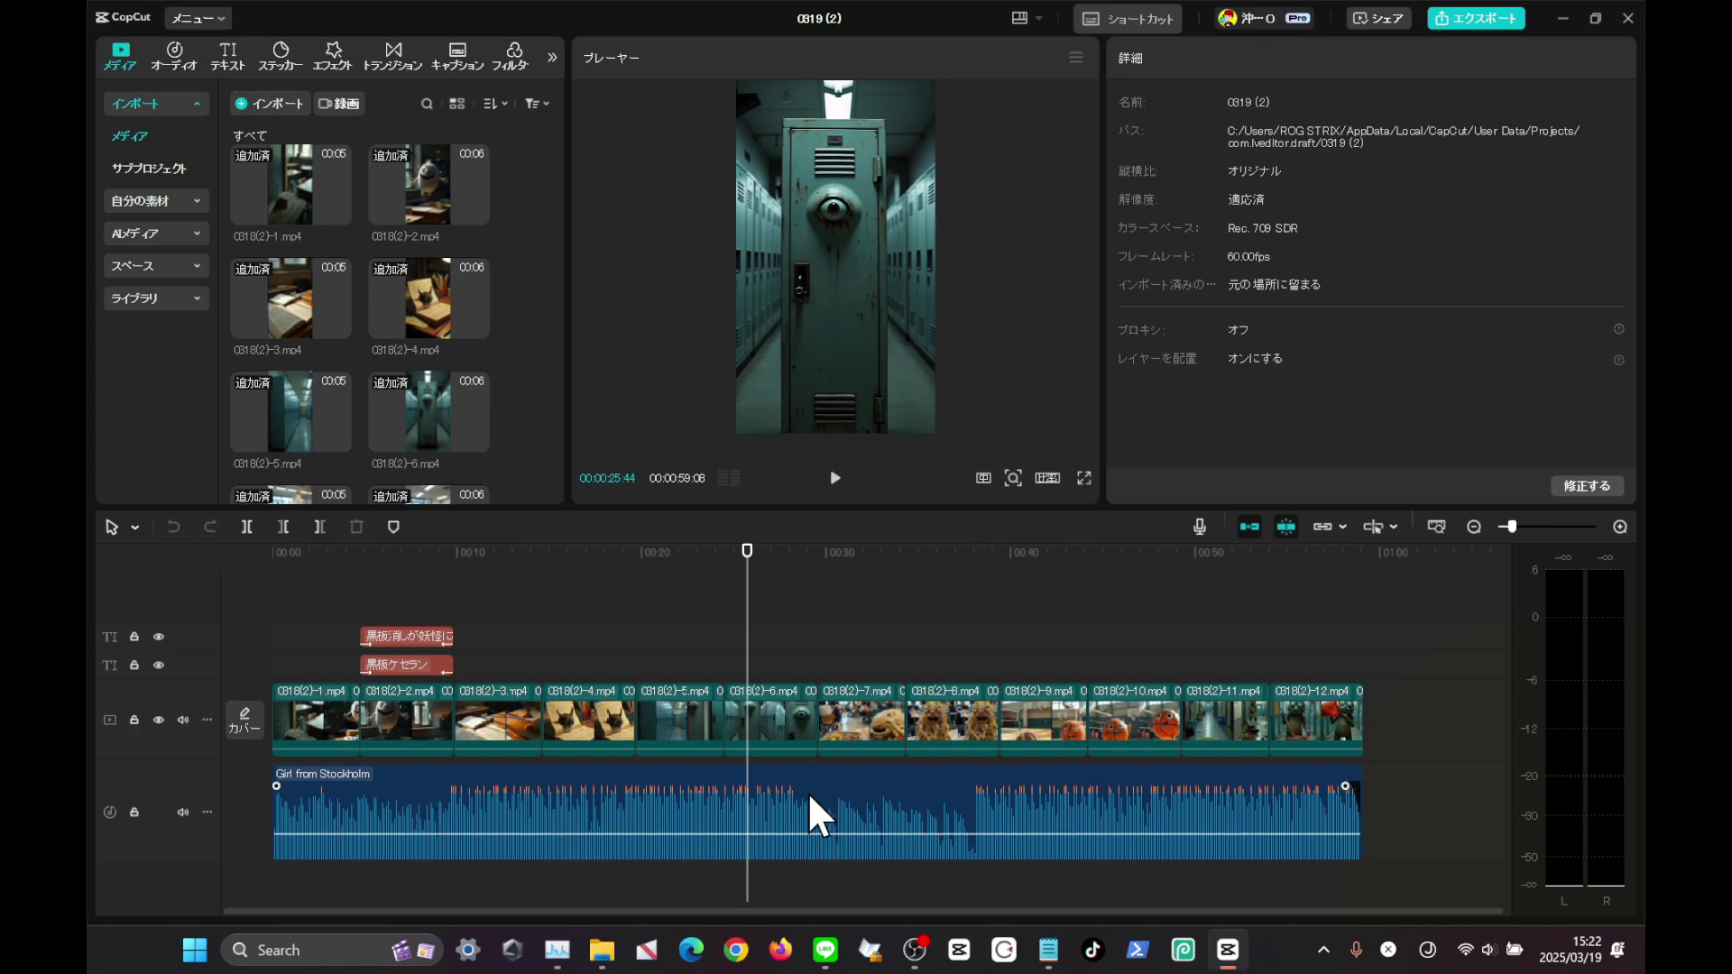
{"action": "key", "text": "space"}
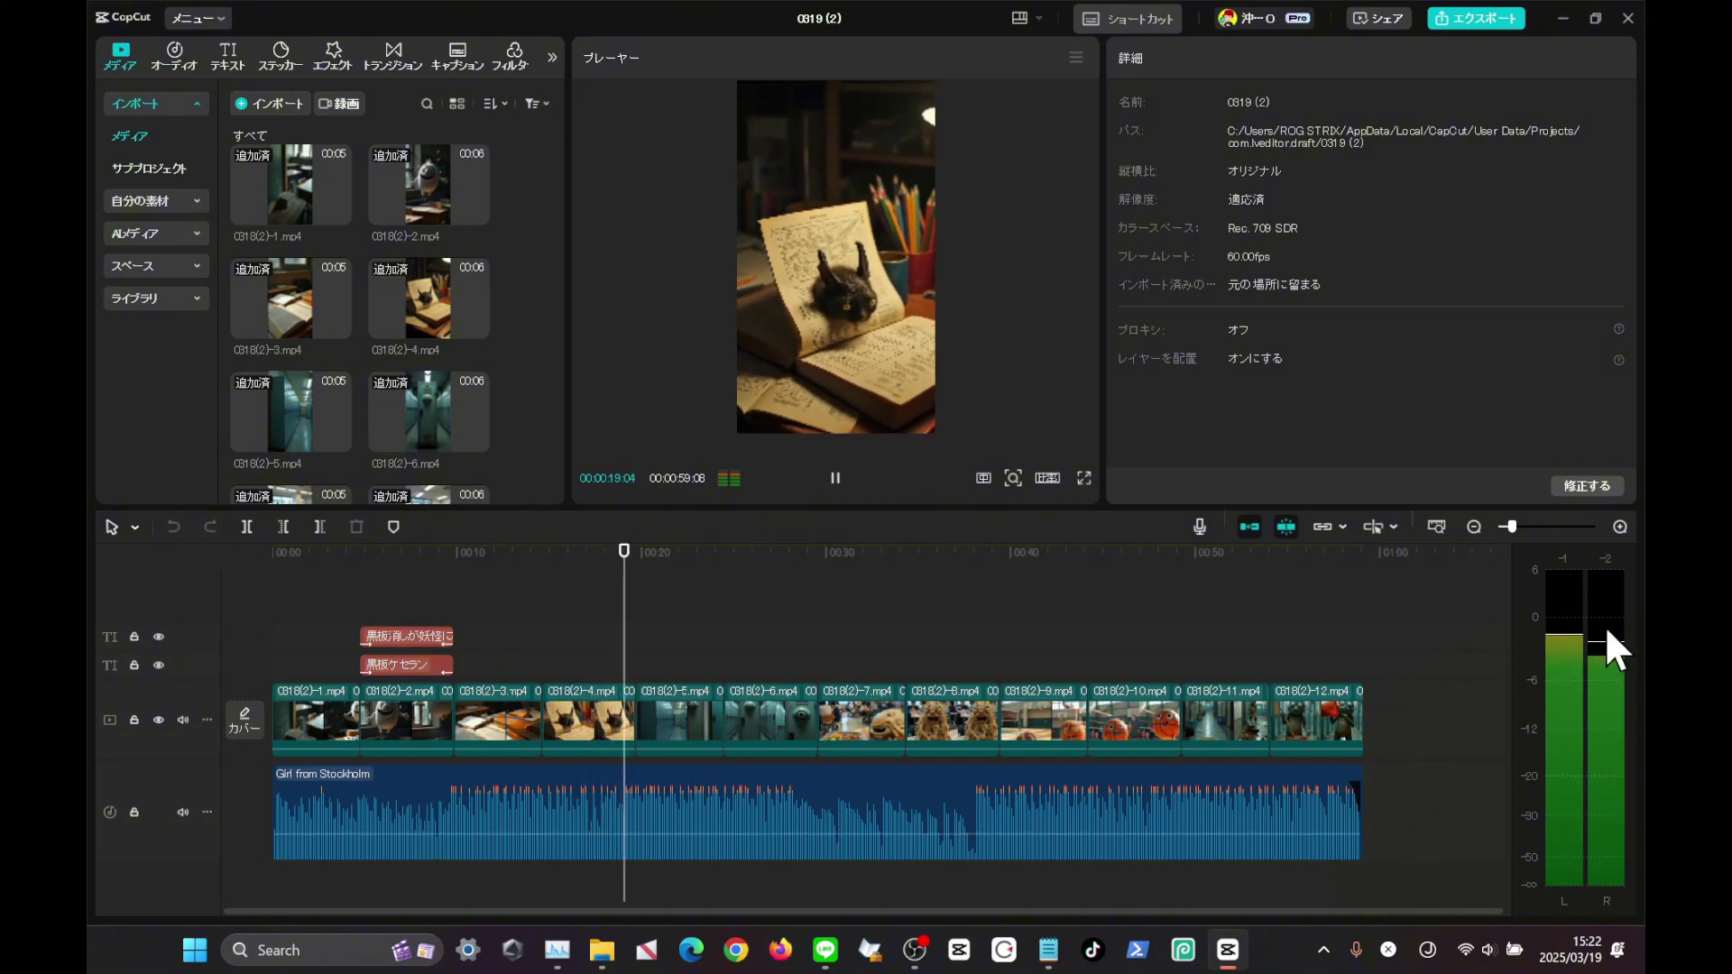
{"action": "left_click", "coordinate": [655, 797]}
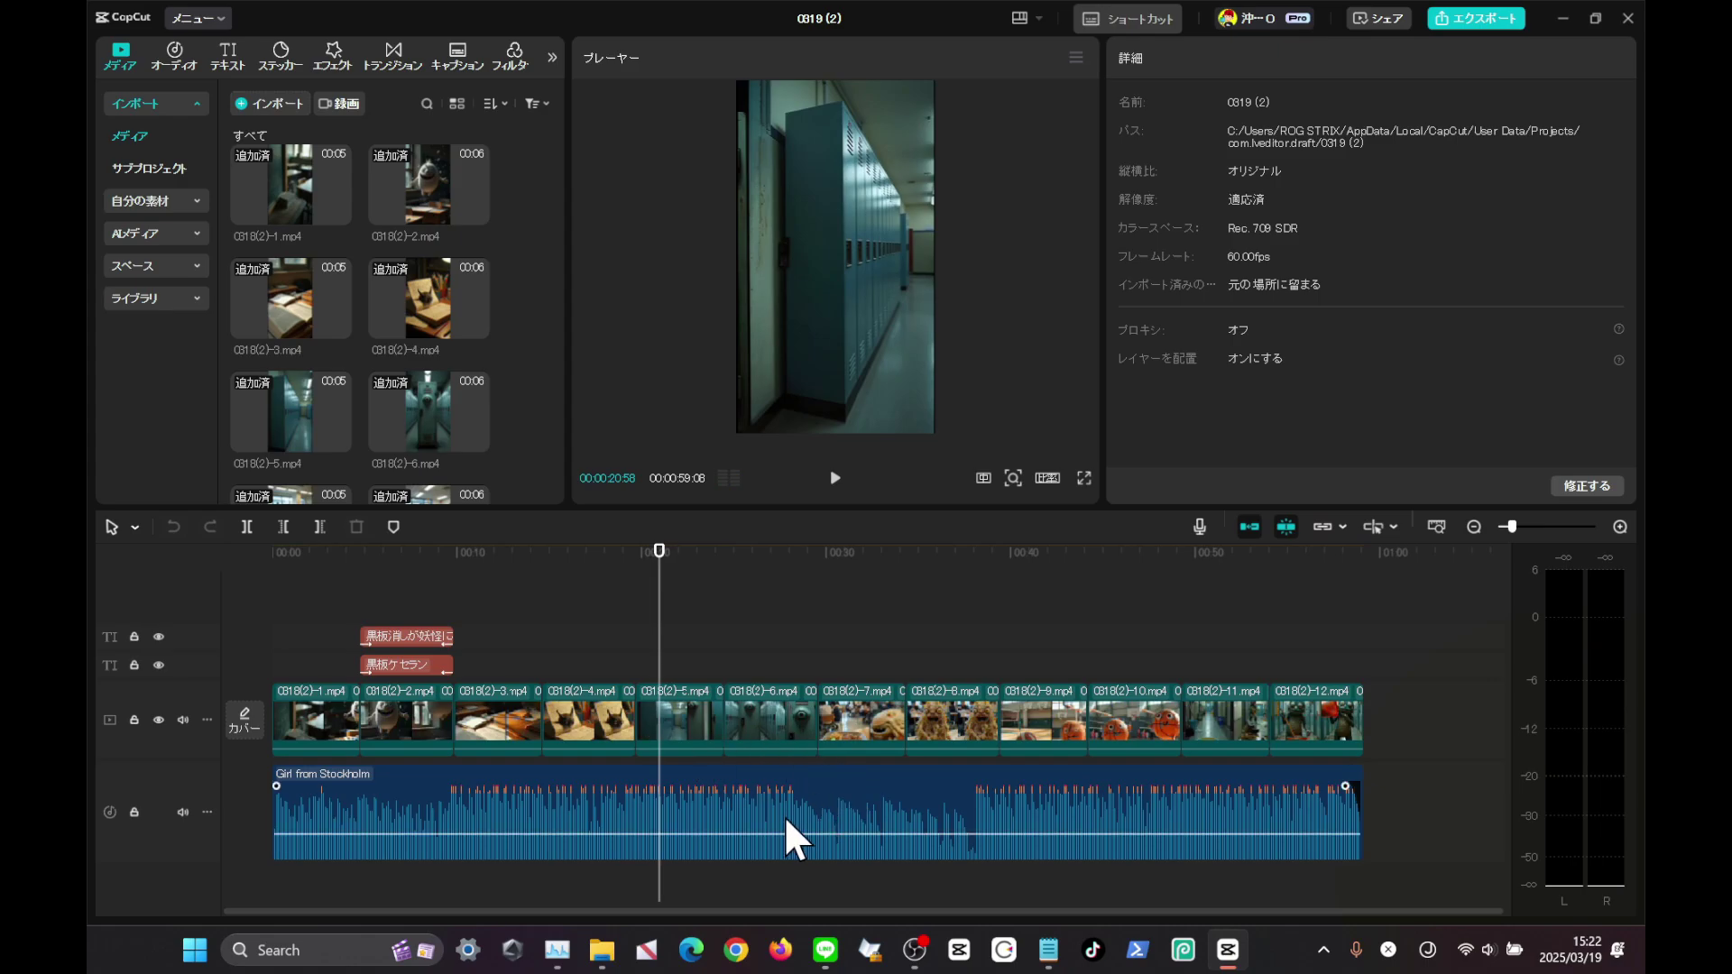
{"action": "left_click", "coordinate": [227, 842]}
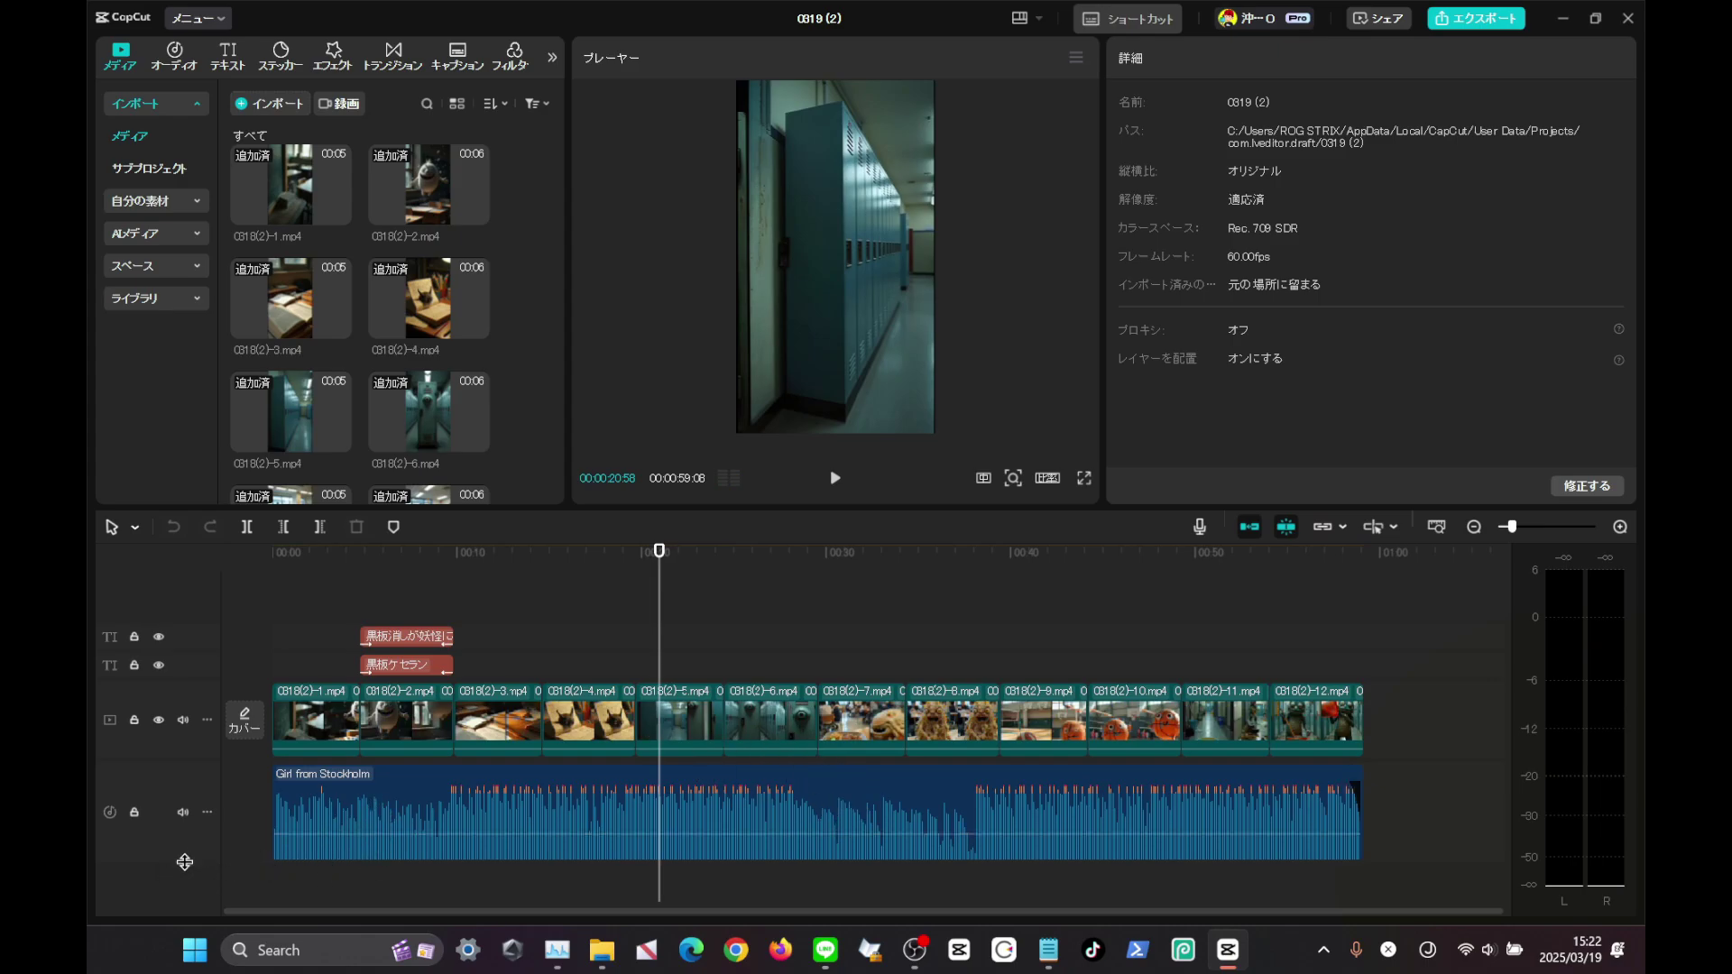
{"action": "mouse_move", "coordinate": [184, 862]}
{"action": "left_mouse_down"}
{"action": "mouse_move", "coordinate": [183, 799]}
{"action": "mouse_move", "coordinate": [181, 881]}
{"action": "mouse_move", "coordinate": [177, 719]}
{"action": "mouse_move", "coordinate": [187, 852]}
{"action": "left_mouse_up"}
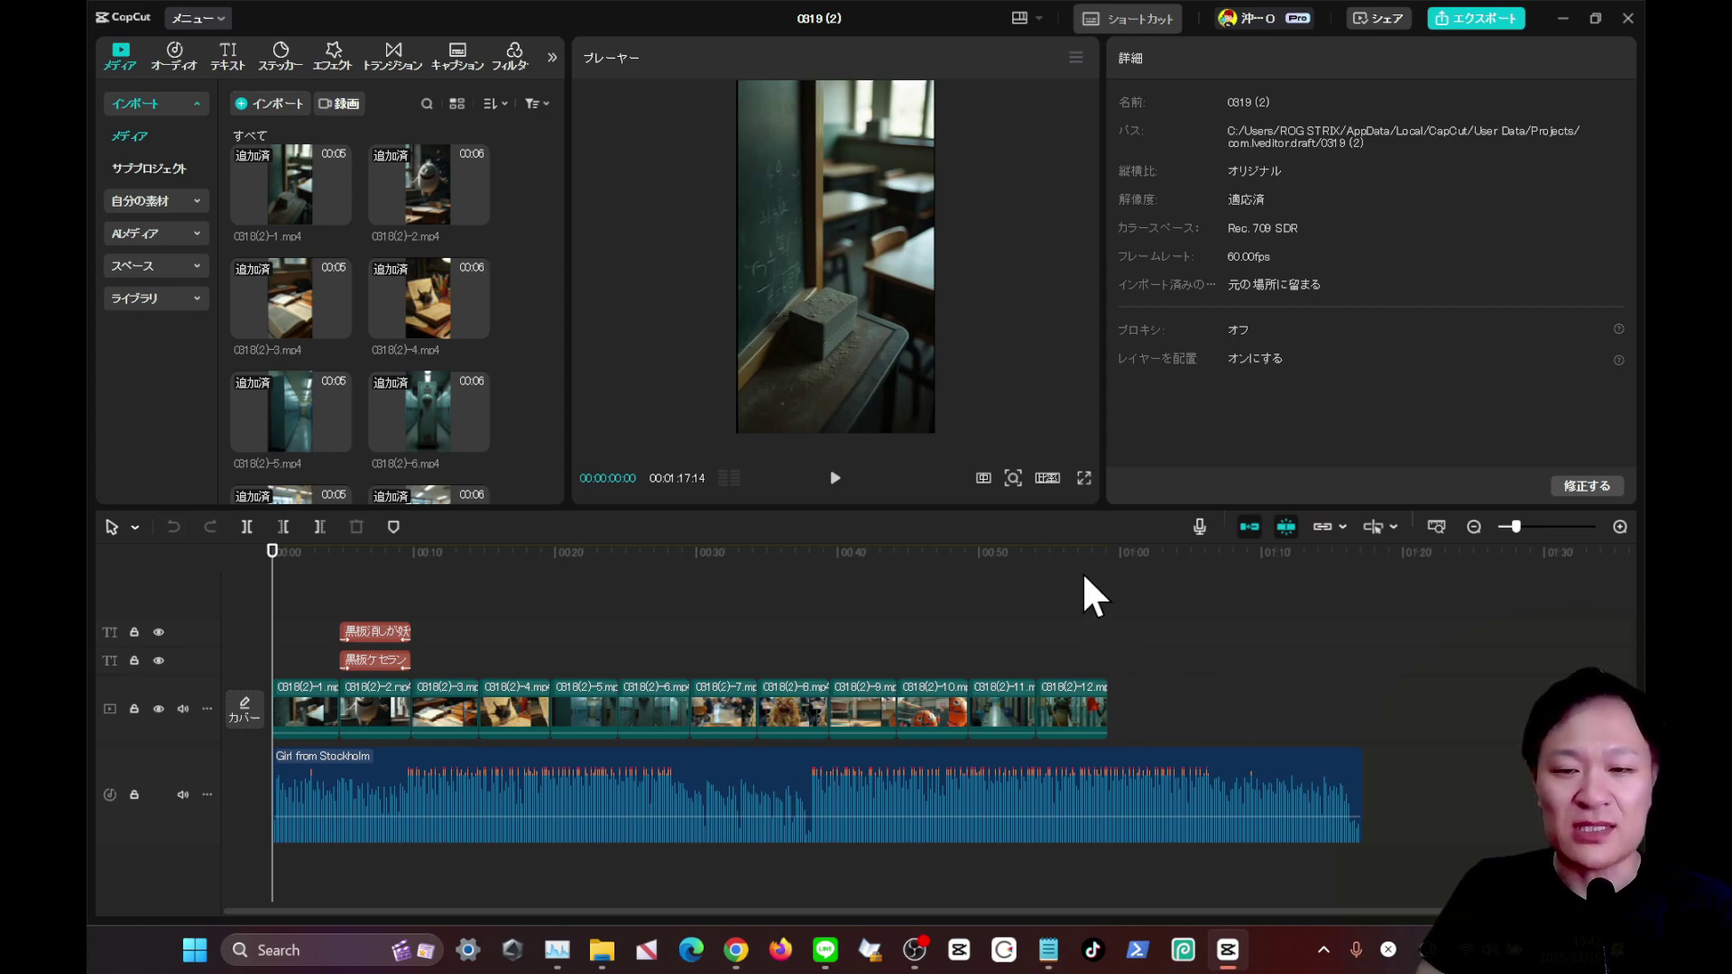
Cut the Girl from Stockholm music at the end of the last clip and remove the excess beyond it.
{"action": "left_click", "coordinate": [1105, 581]}
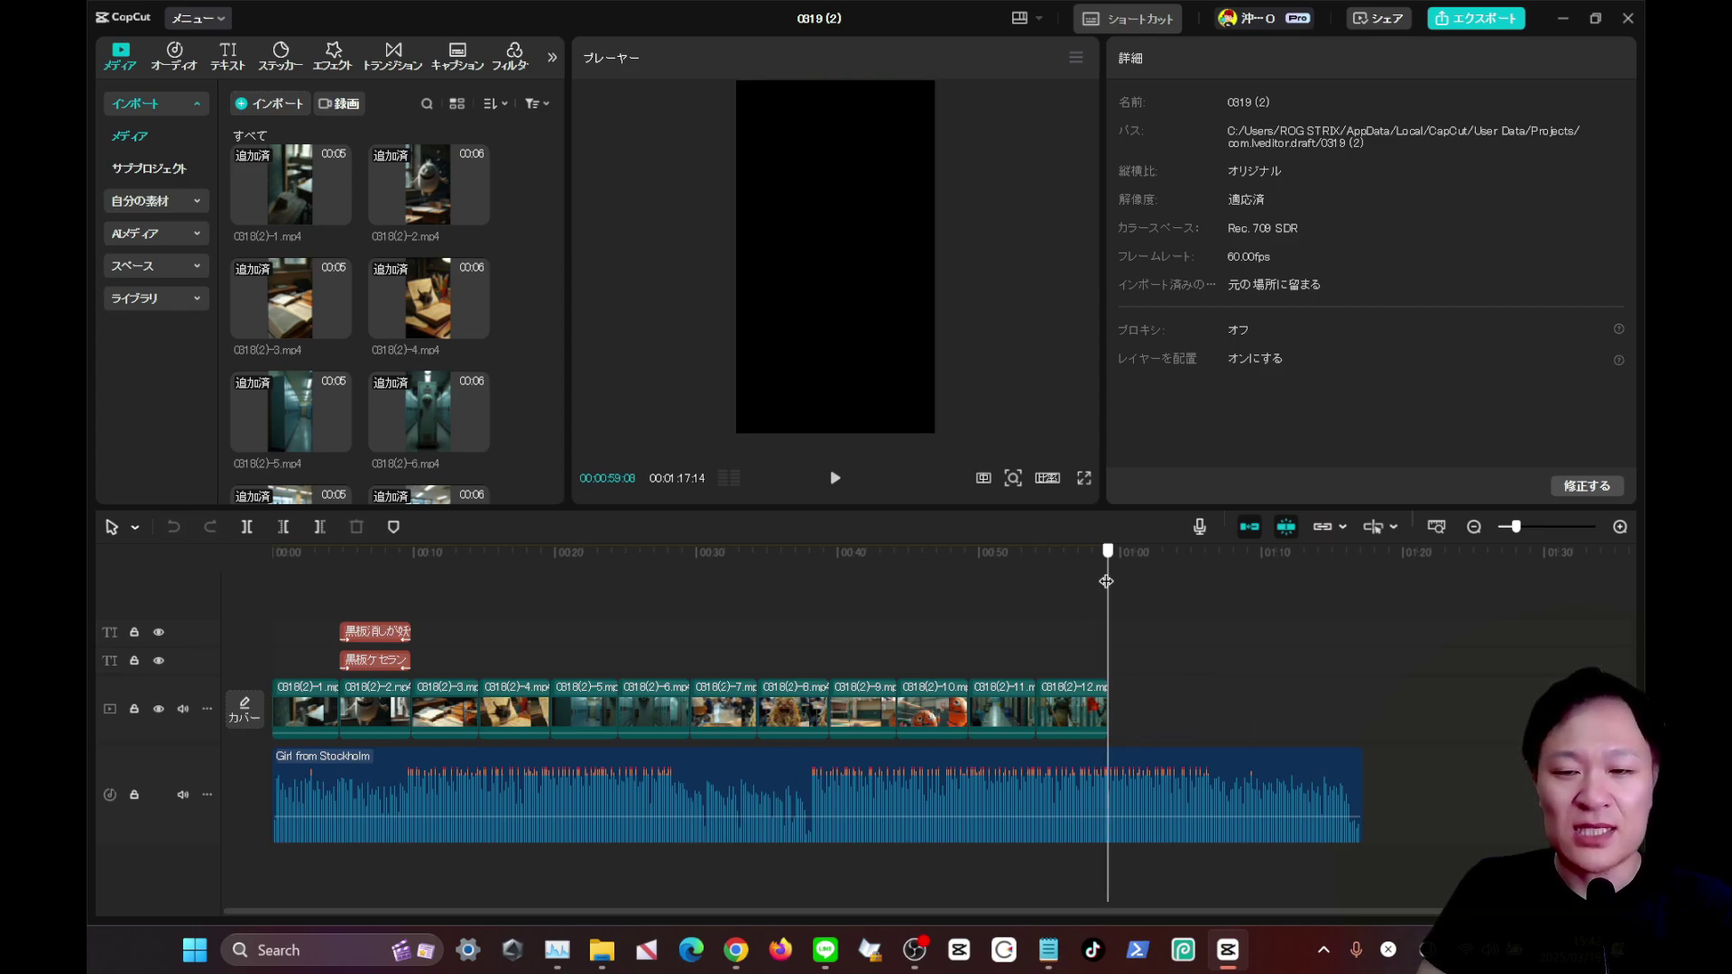
{"action": "left_click", "coordinate": [1221, 762]}
{"action": "left_click_drag", "start_coordinate": [1360, 783], "coordinate": [1414, 785]}
{"action": "key", "text": "w"}
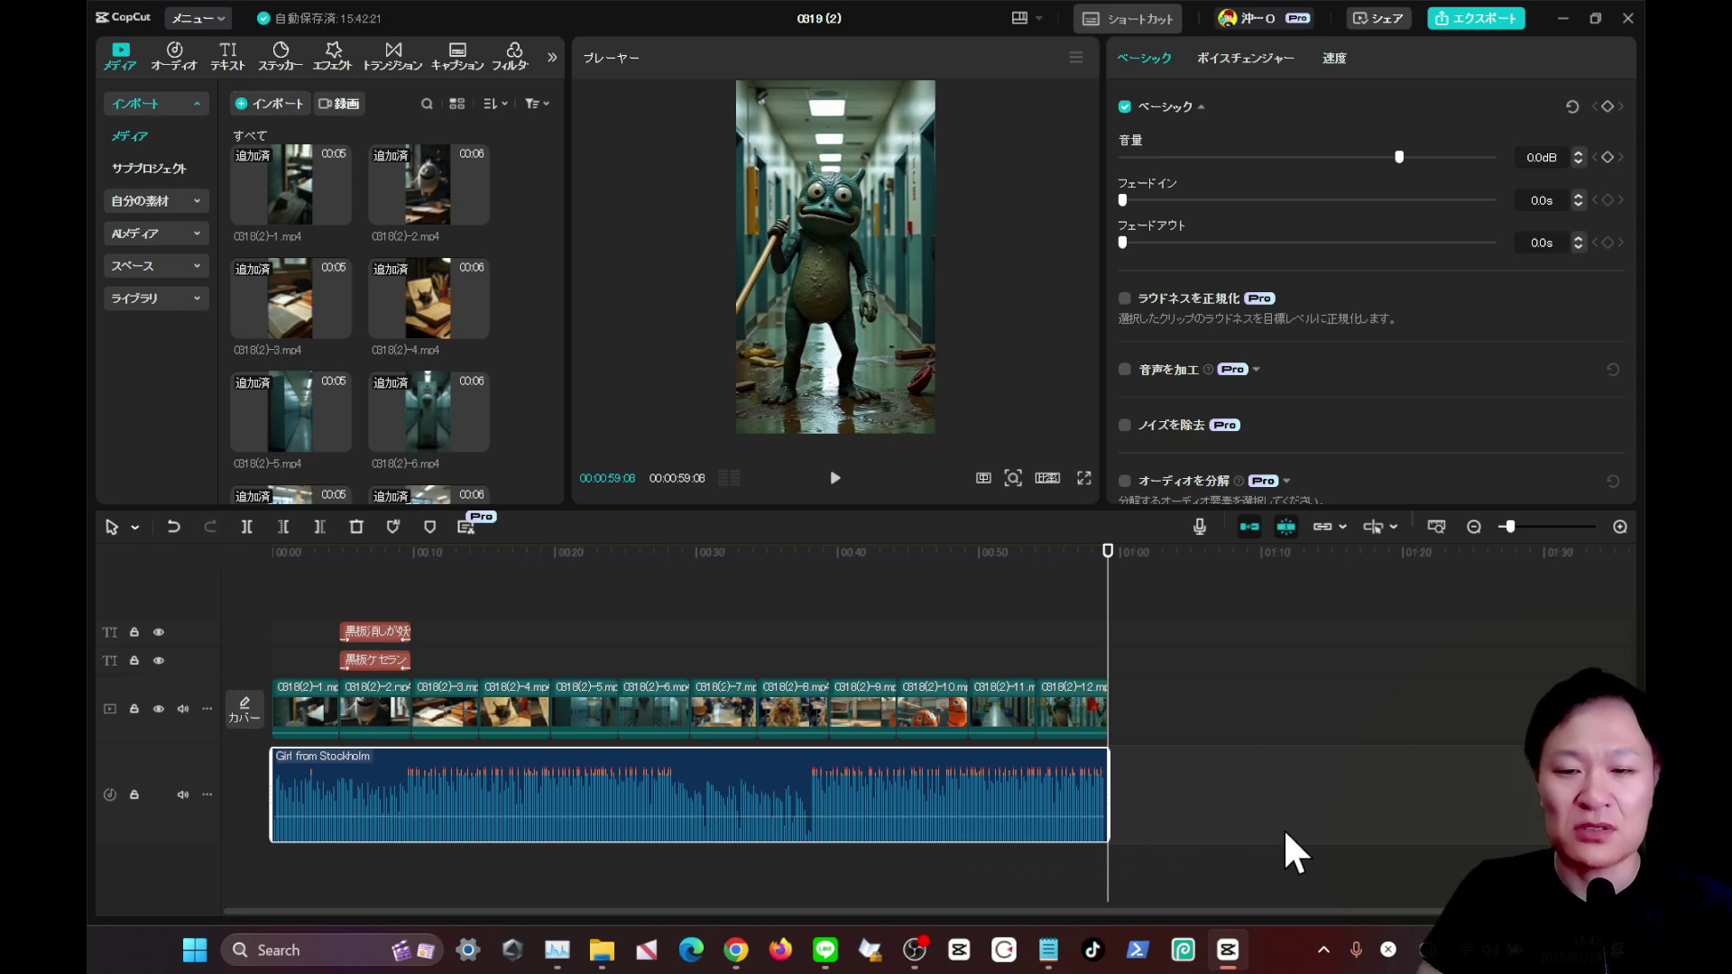
{"action": "scroll", "coordinate": [1336, 779], "scroll_direction": "up", "scroll_amount": 2}
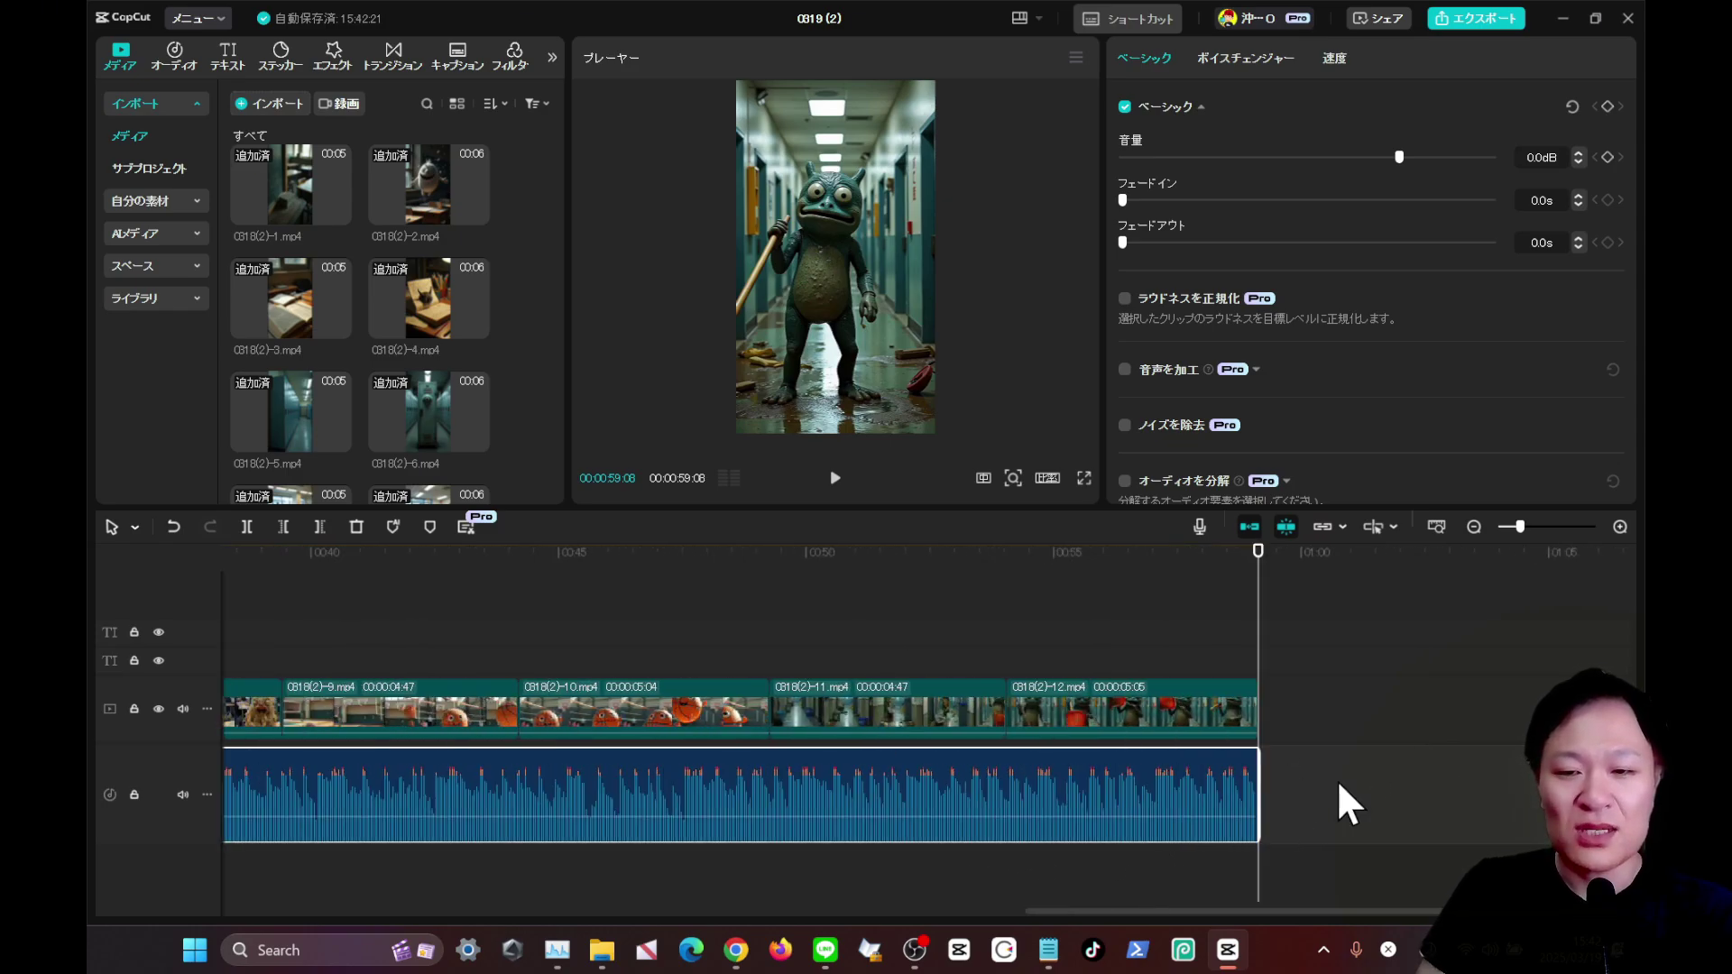
{"action": "scroll", "coordinate": [1337, 779], "scroll_direction": "down", "scroll_amount": 3}
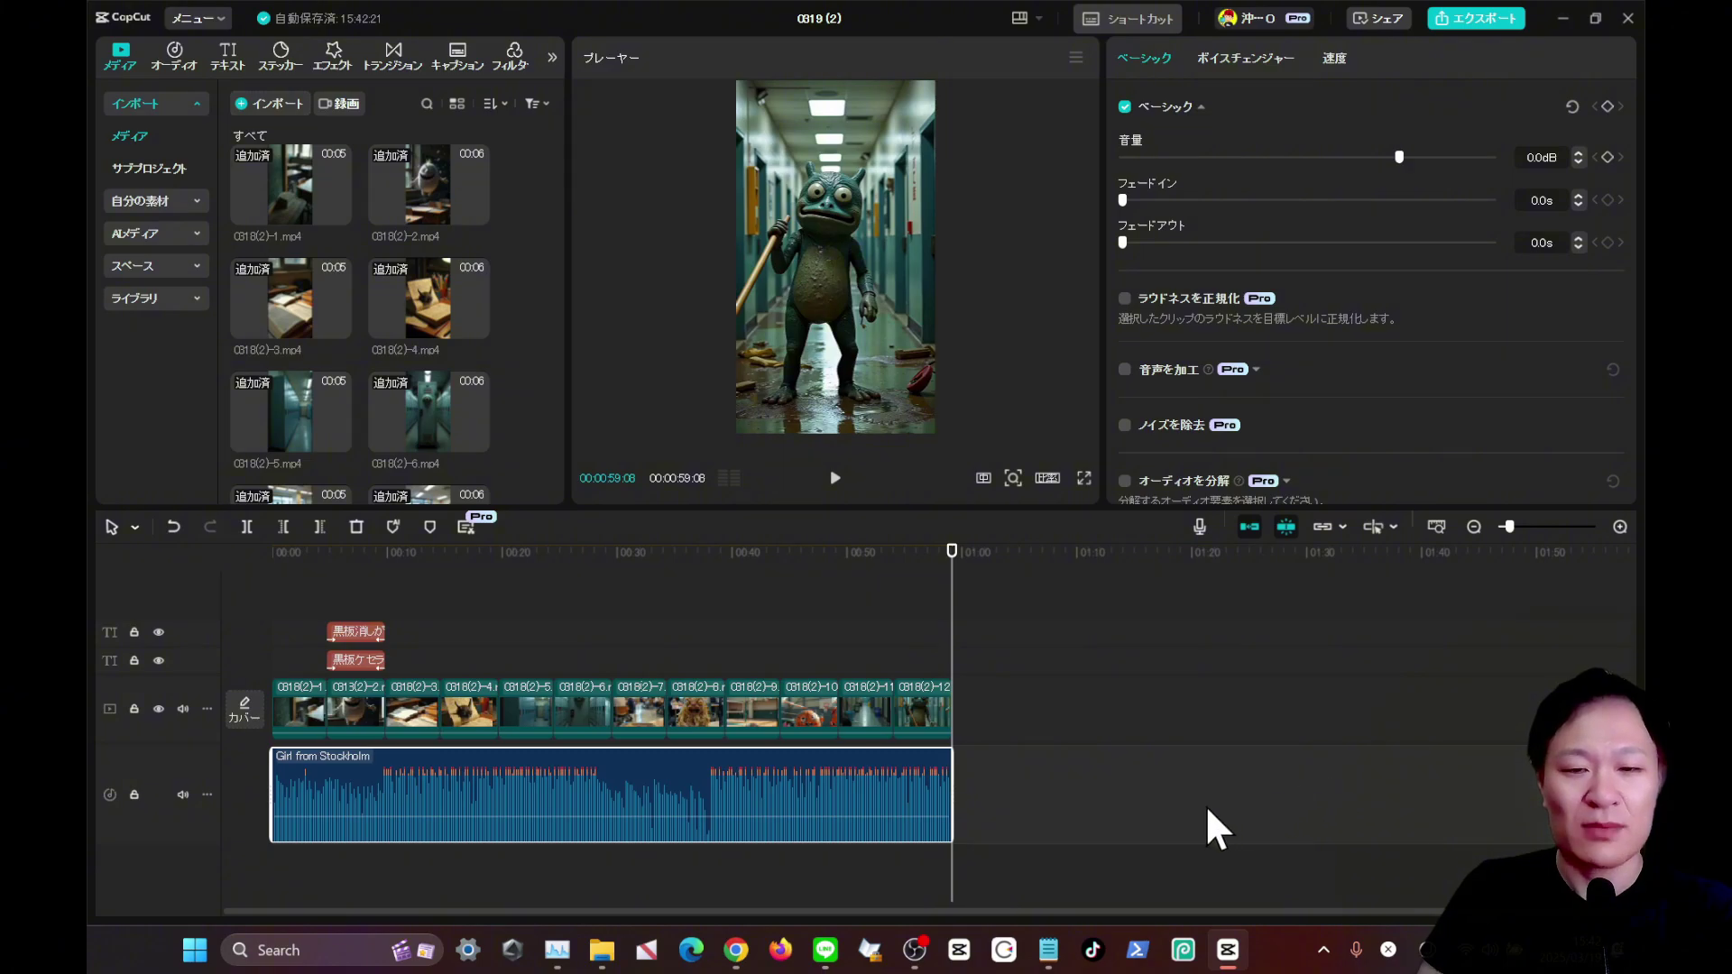
{"action": "left_click", "coordinate": [1038, 791]}
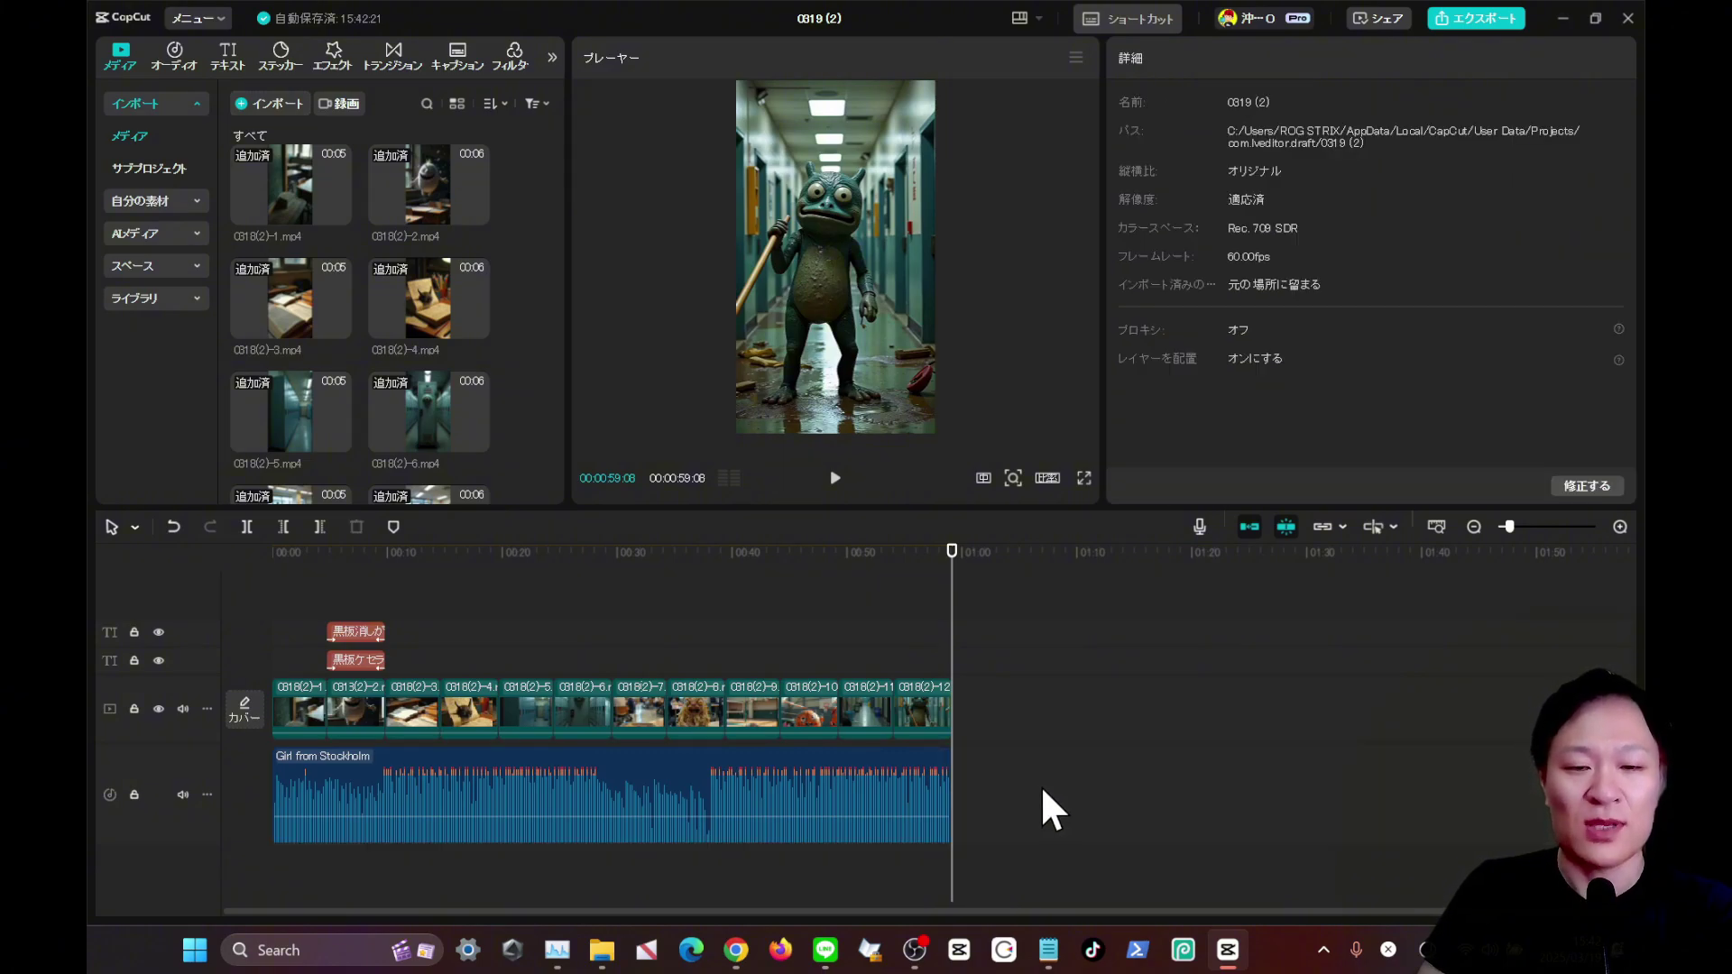
Give the end of the music a 1.0 s fade-out and shorten that fade to 0.9 s.
{"action": "left_click_drag", "start_coordinate": [1511, 527], "coordinate": [1568, 527]}
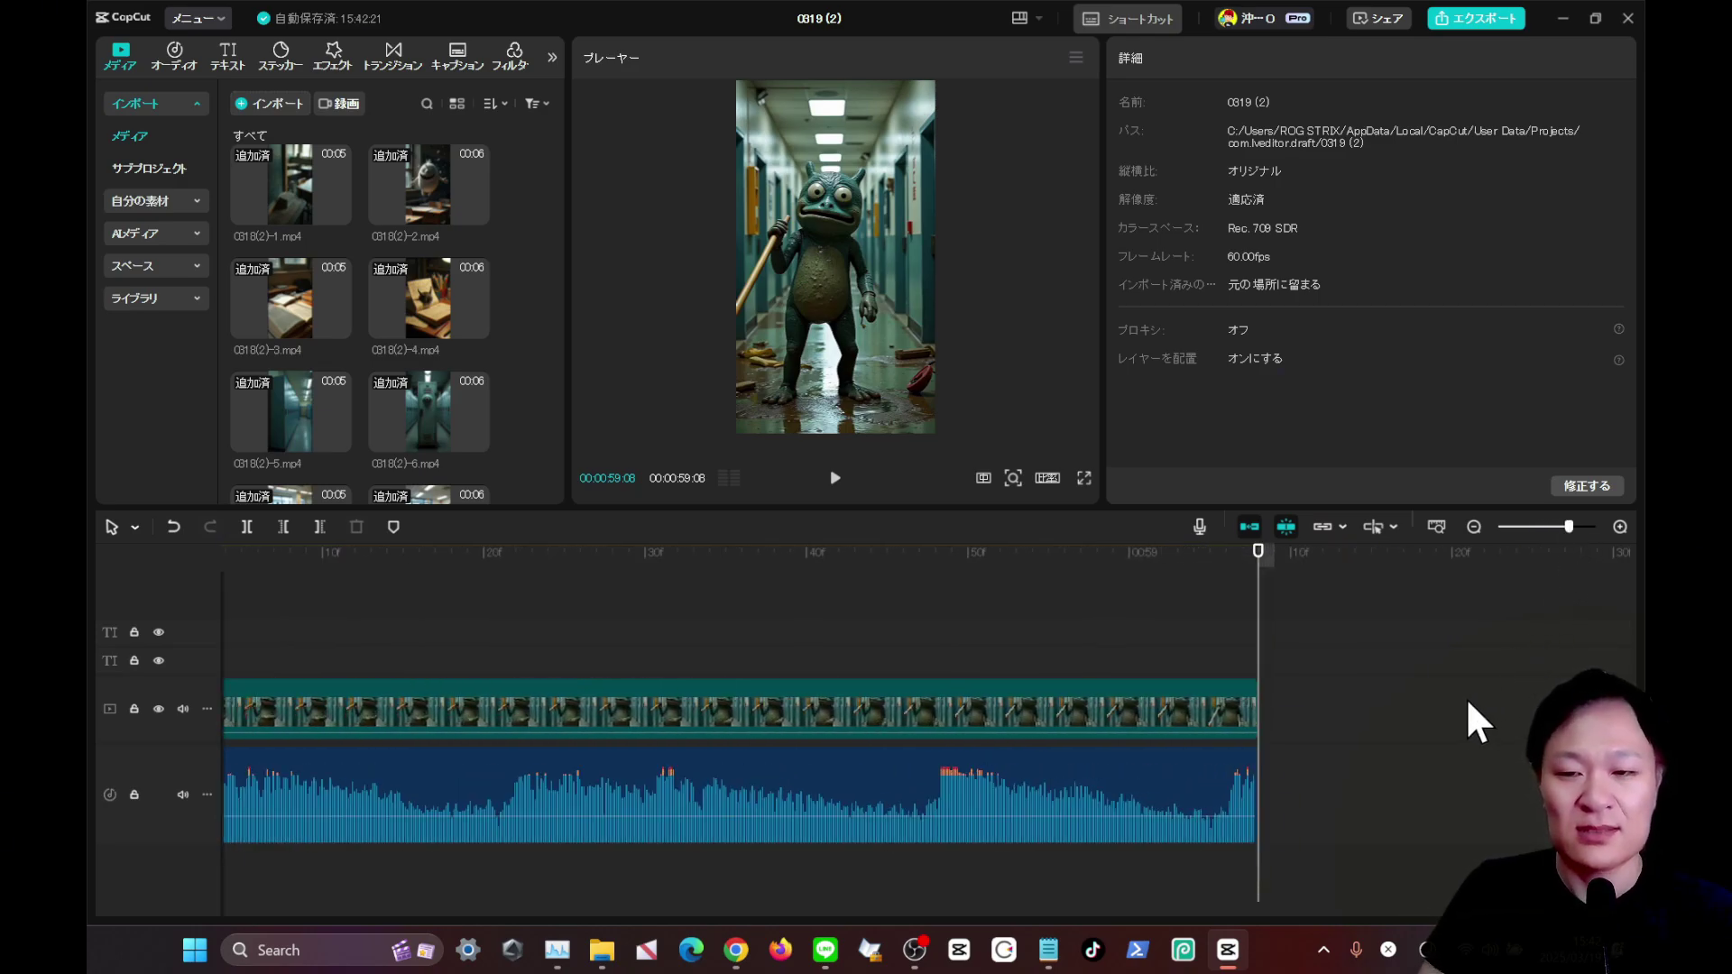
{"action": "left_click", "coordinate": [1184, 771]}
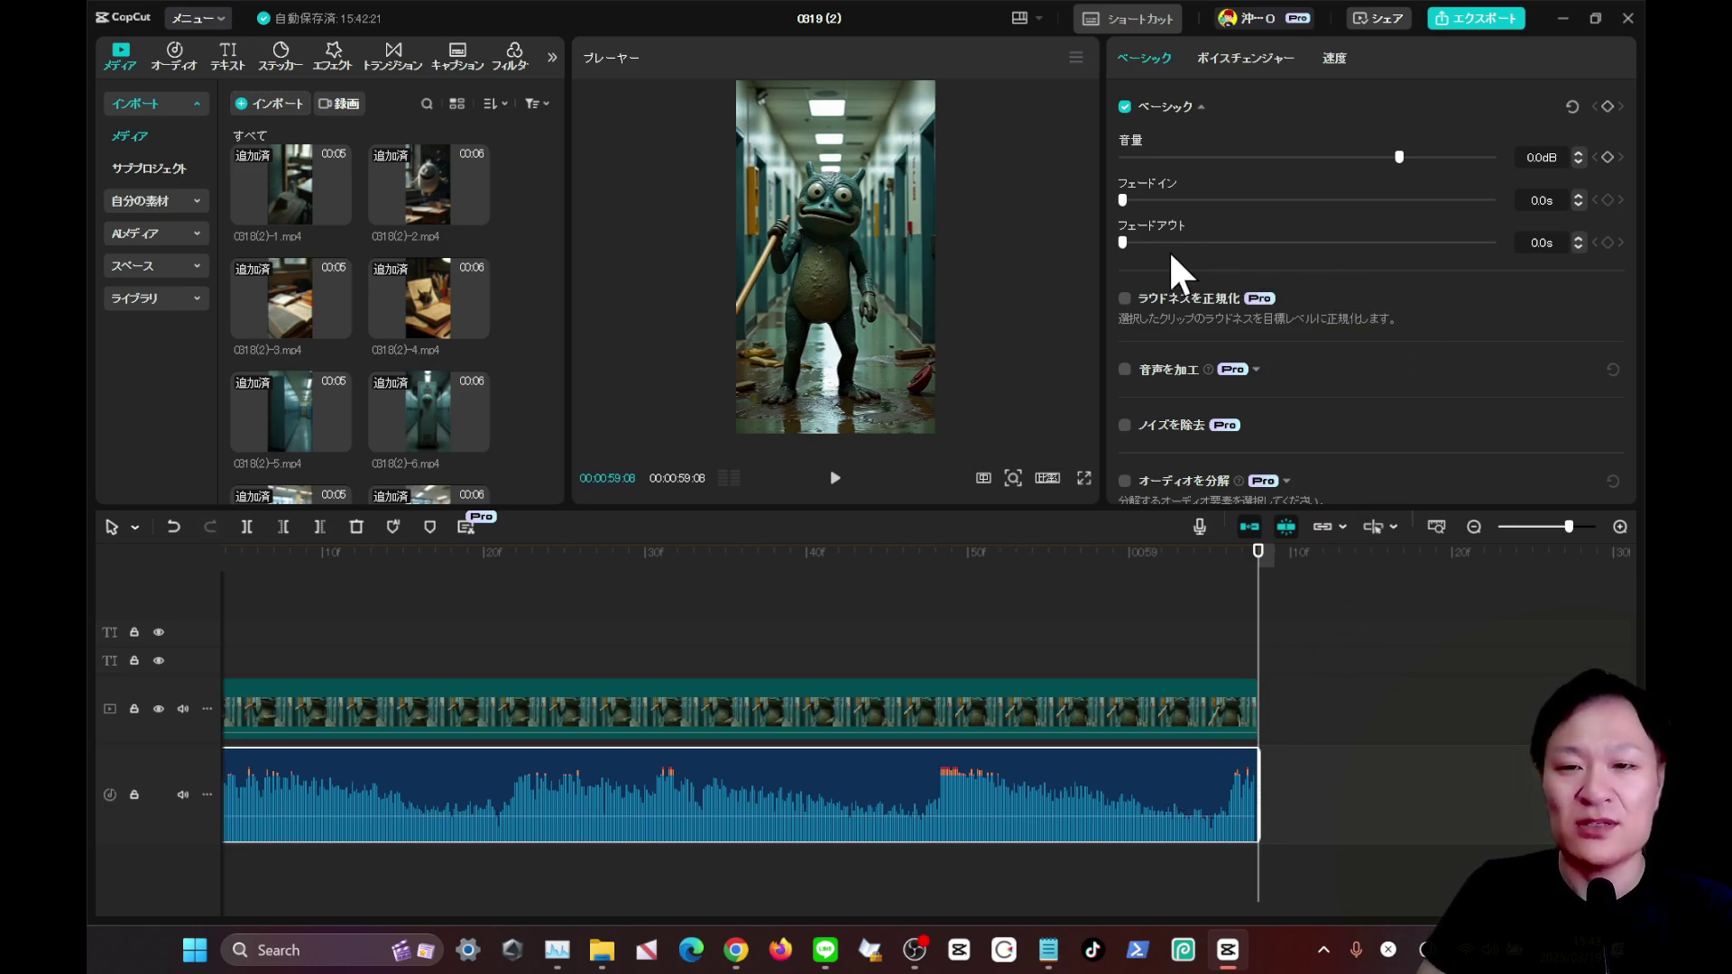
{"action": "left_click", "coordinate": [1529, 243]}
{"action": "type", "text": "1"}
{"action": "key", "text": "Return"}
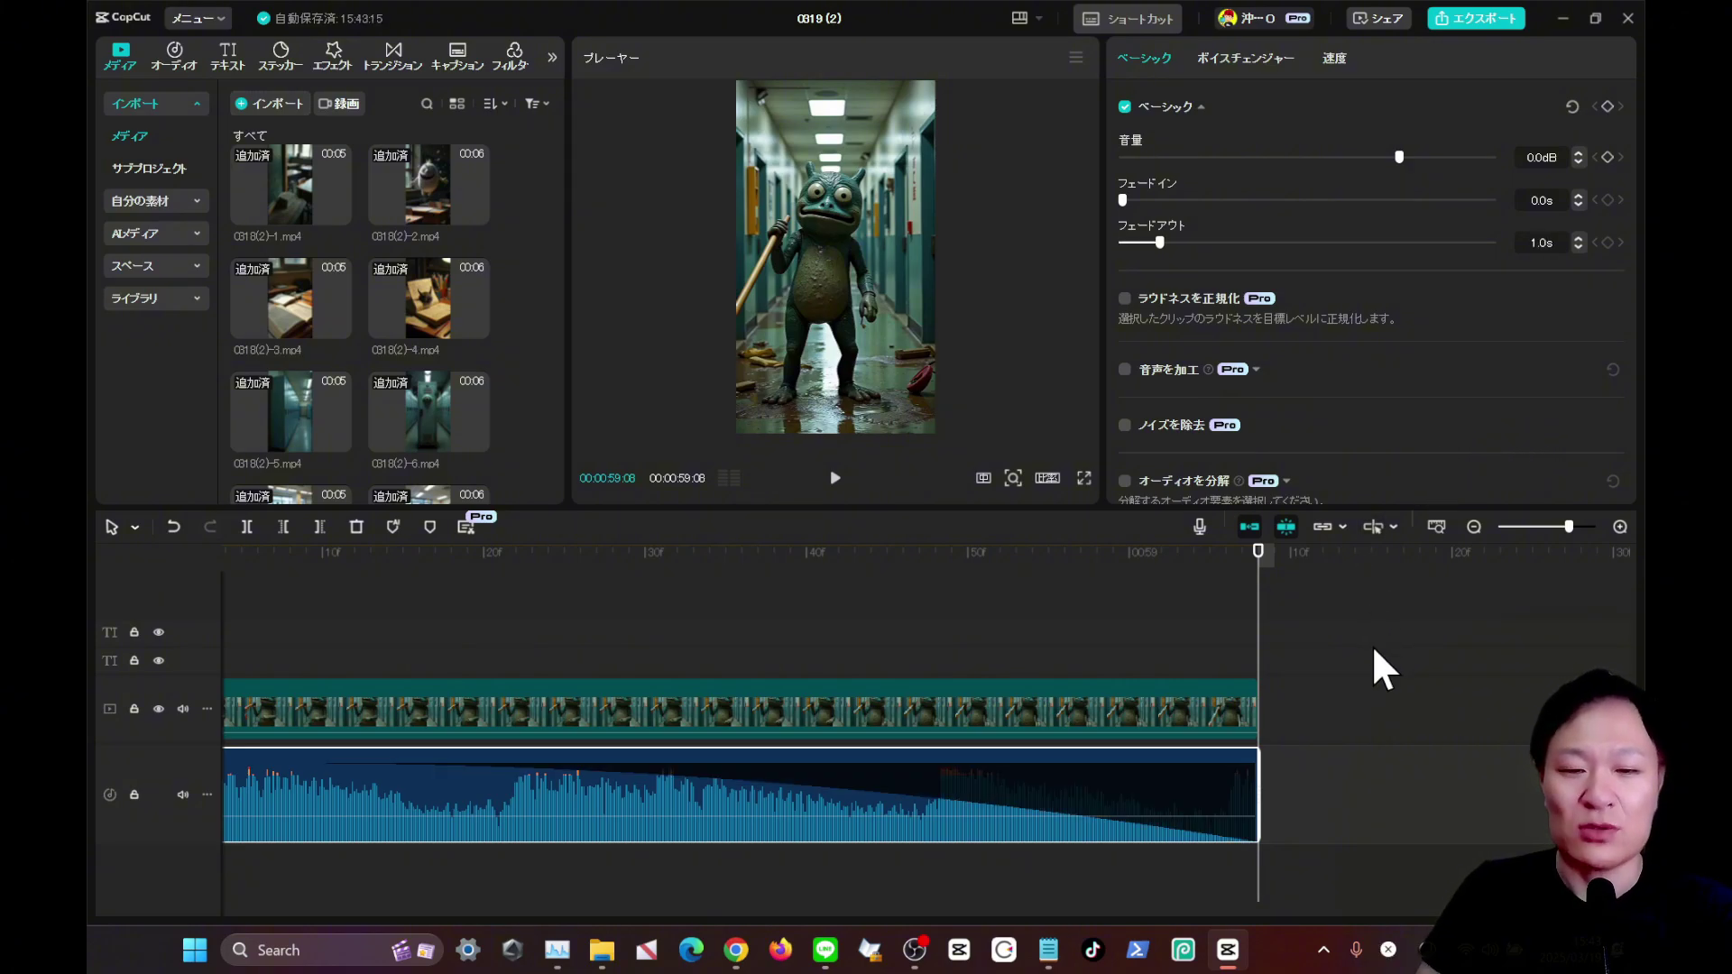
{"action": "scroll", "coordinate": [753, 574], "scroll_direction": "down", "scroll_amount": 1, "text": "ctrl"}
{"action": "left_click", "coordinate": [753, 574]}
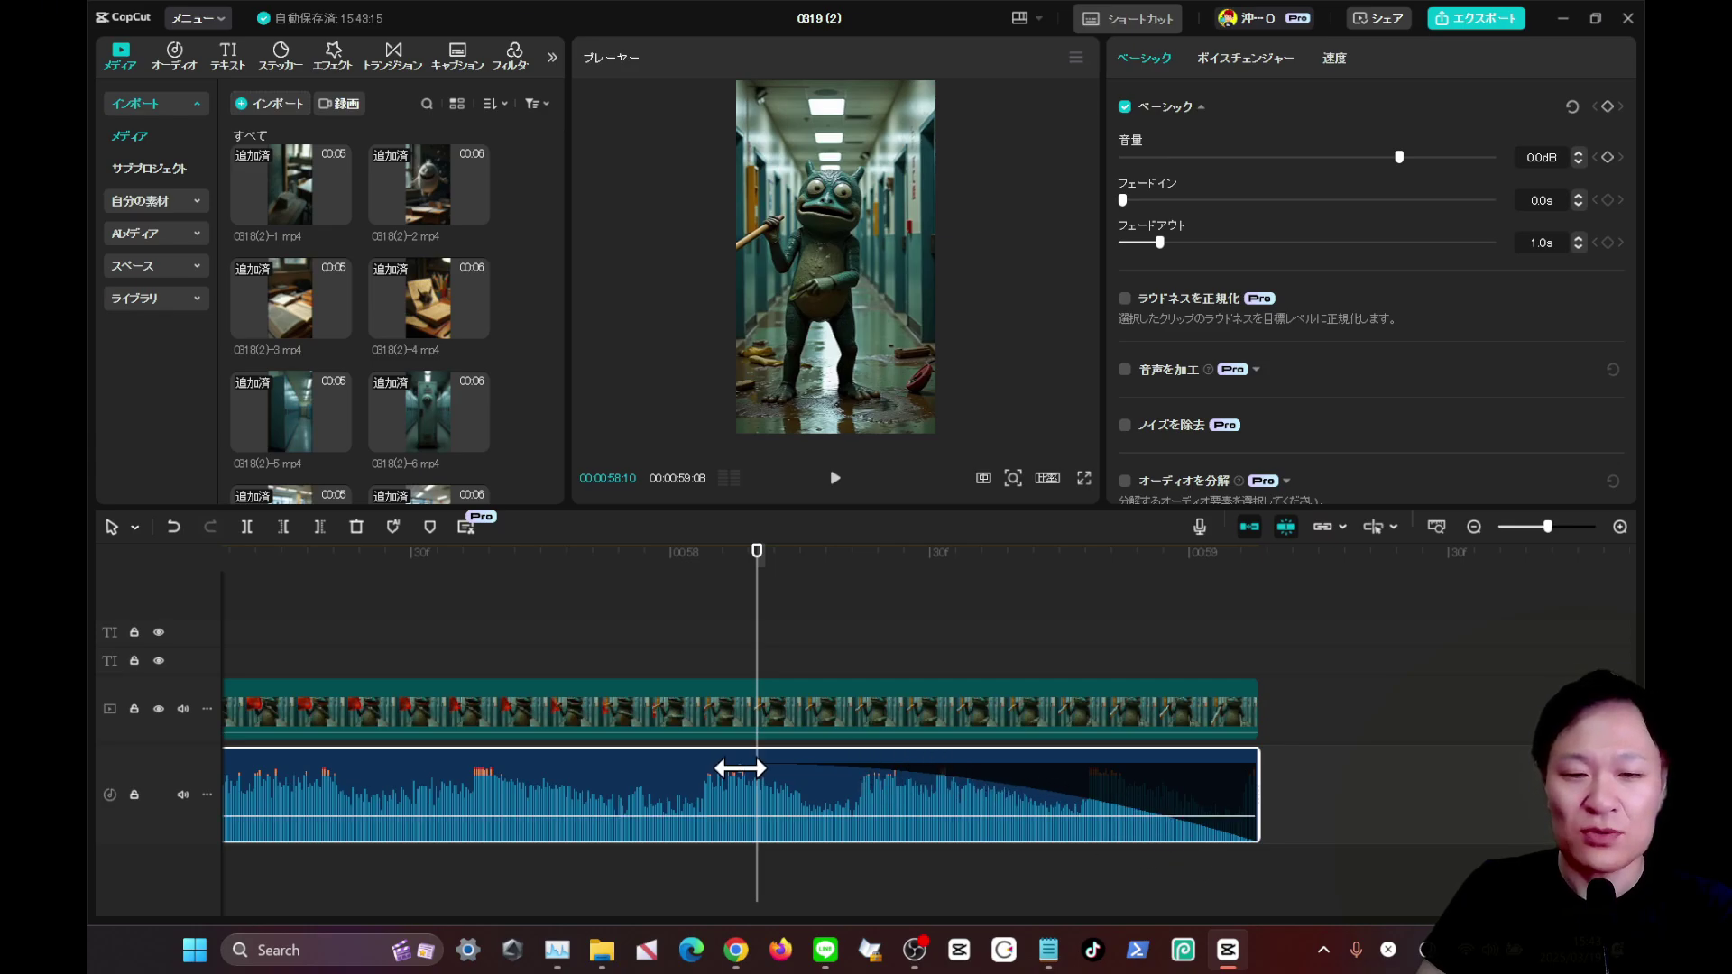
{"action": "left_click_drag", "start_coordinate": [738, 766], "coordinate": [781, 790]}
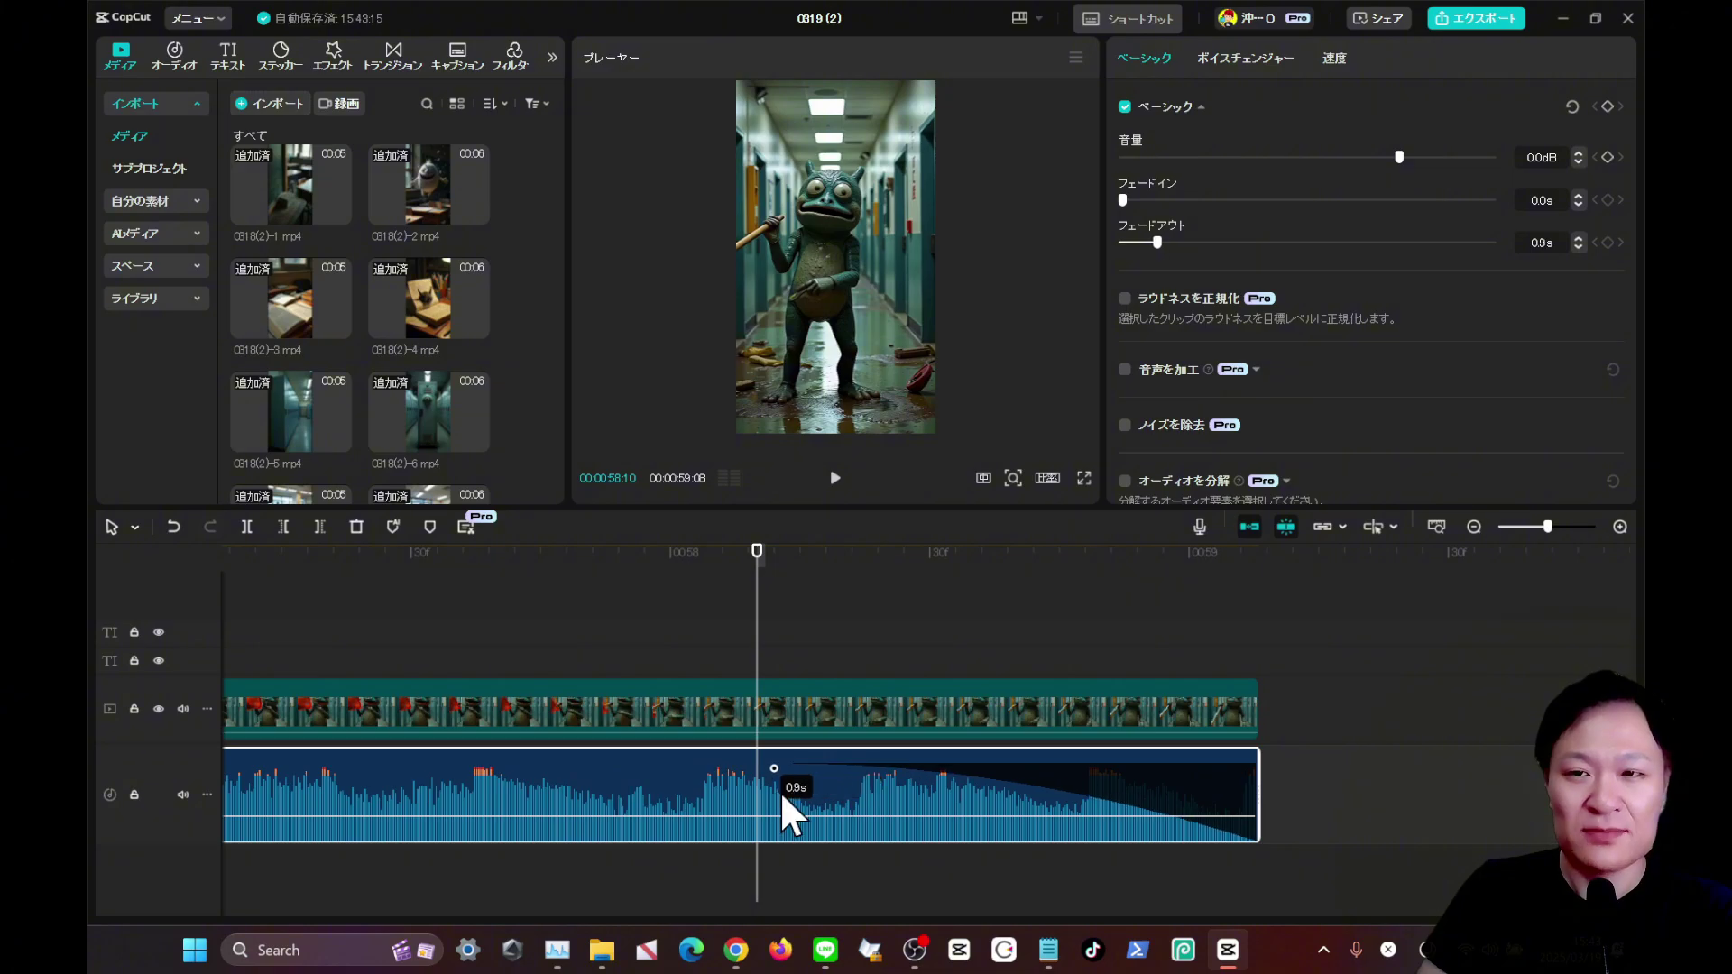
Trim the silent opening off 128_BPM124.mp3 so that its sound starts right at the timeline start.
{"action": "scroll", "coordinate": [489, 641], "scroll_direction": "down", "scroll_amount": 3, "text": "ctrl"}
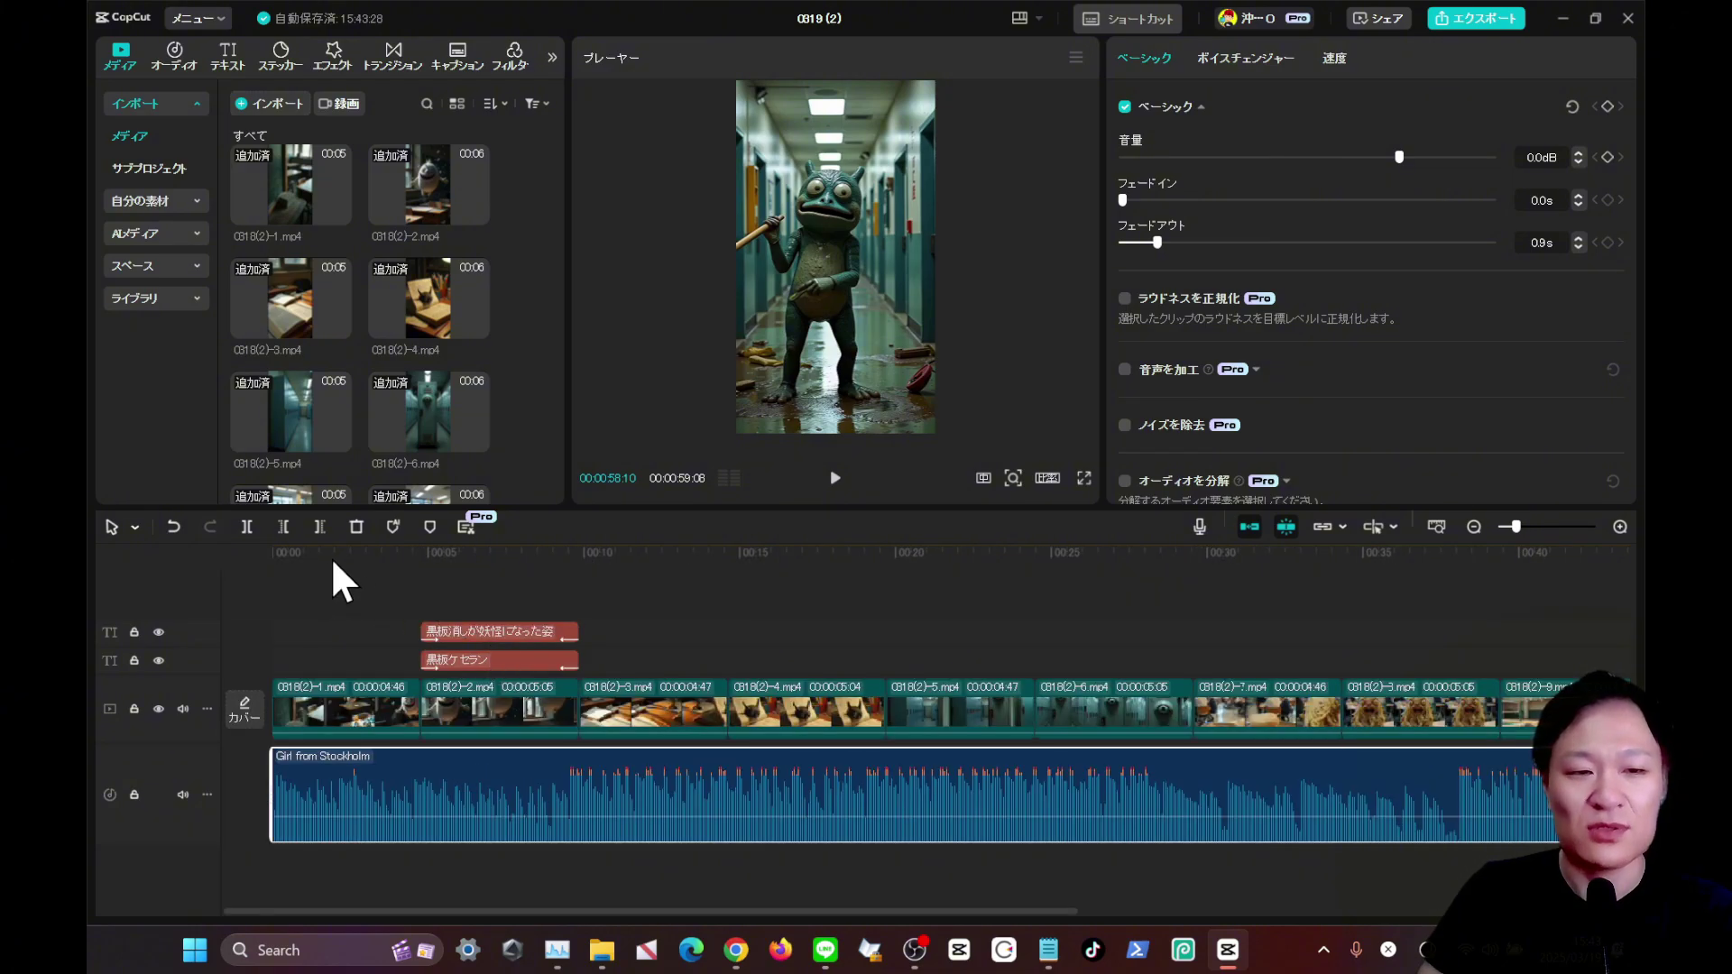
{"action": "key", "text": "Home"}
{"action": "scroll", "coordinate": [379, 577], "scroll_direction": "up", "scroll_amount": 5, "text": "ctrl"}
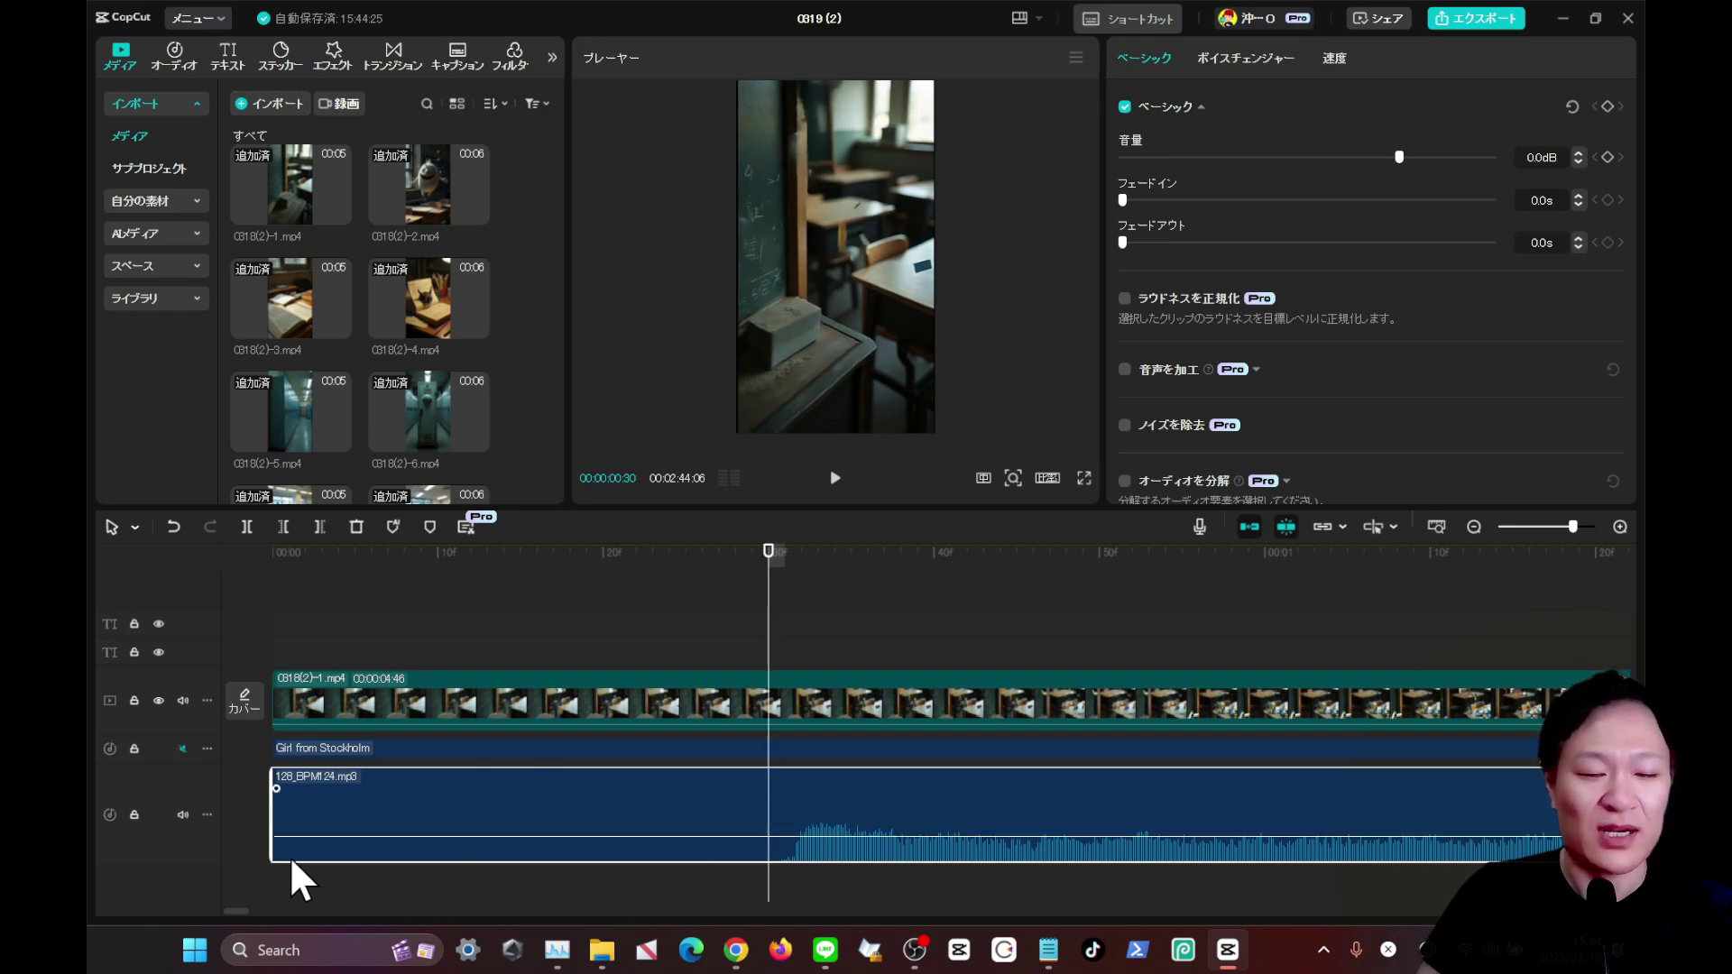
{"action": "left_click_drag", "start_coordinate": [273, 814], "coordinate": [332, 816]}
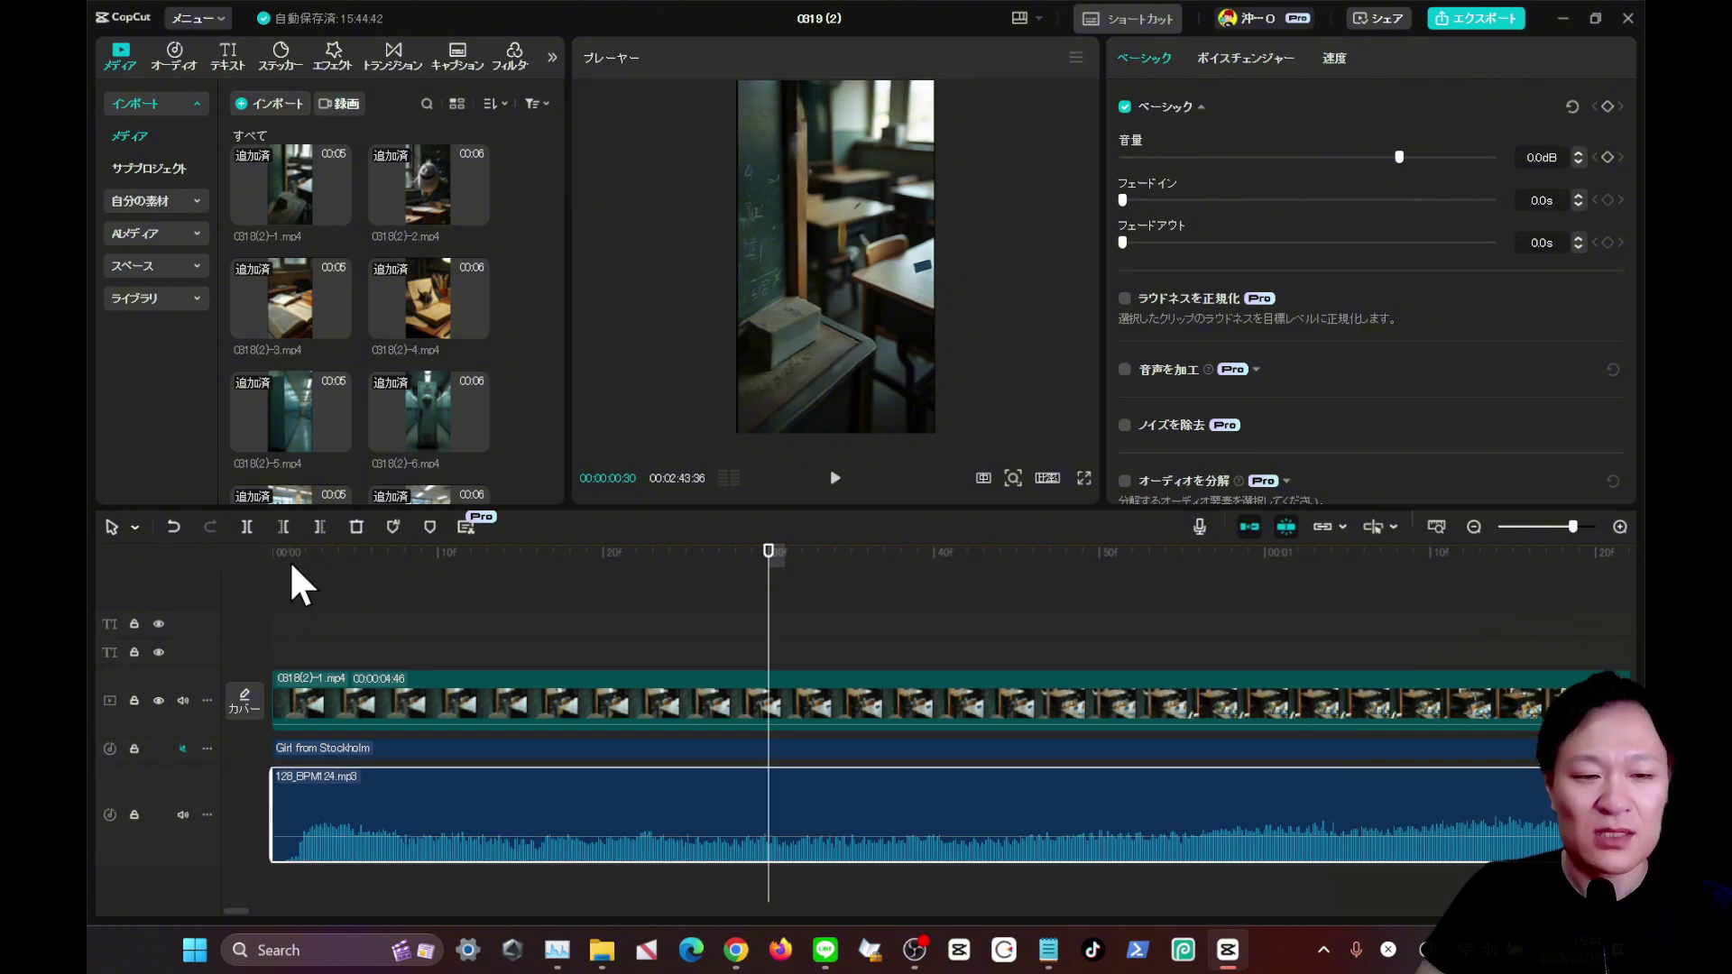
{"action": "left_click", "coordinate": [291, 567]}
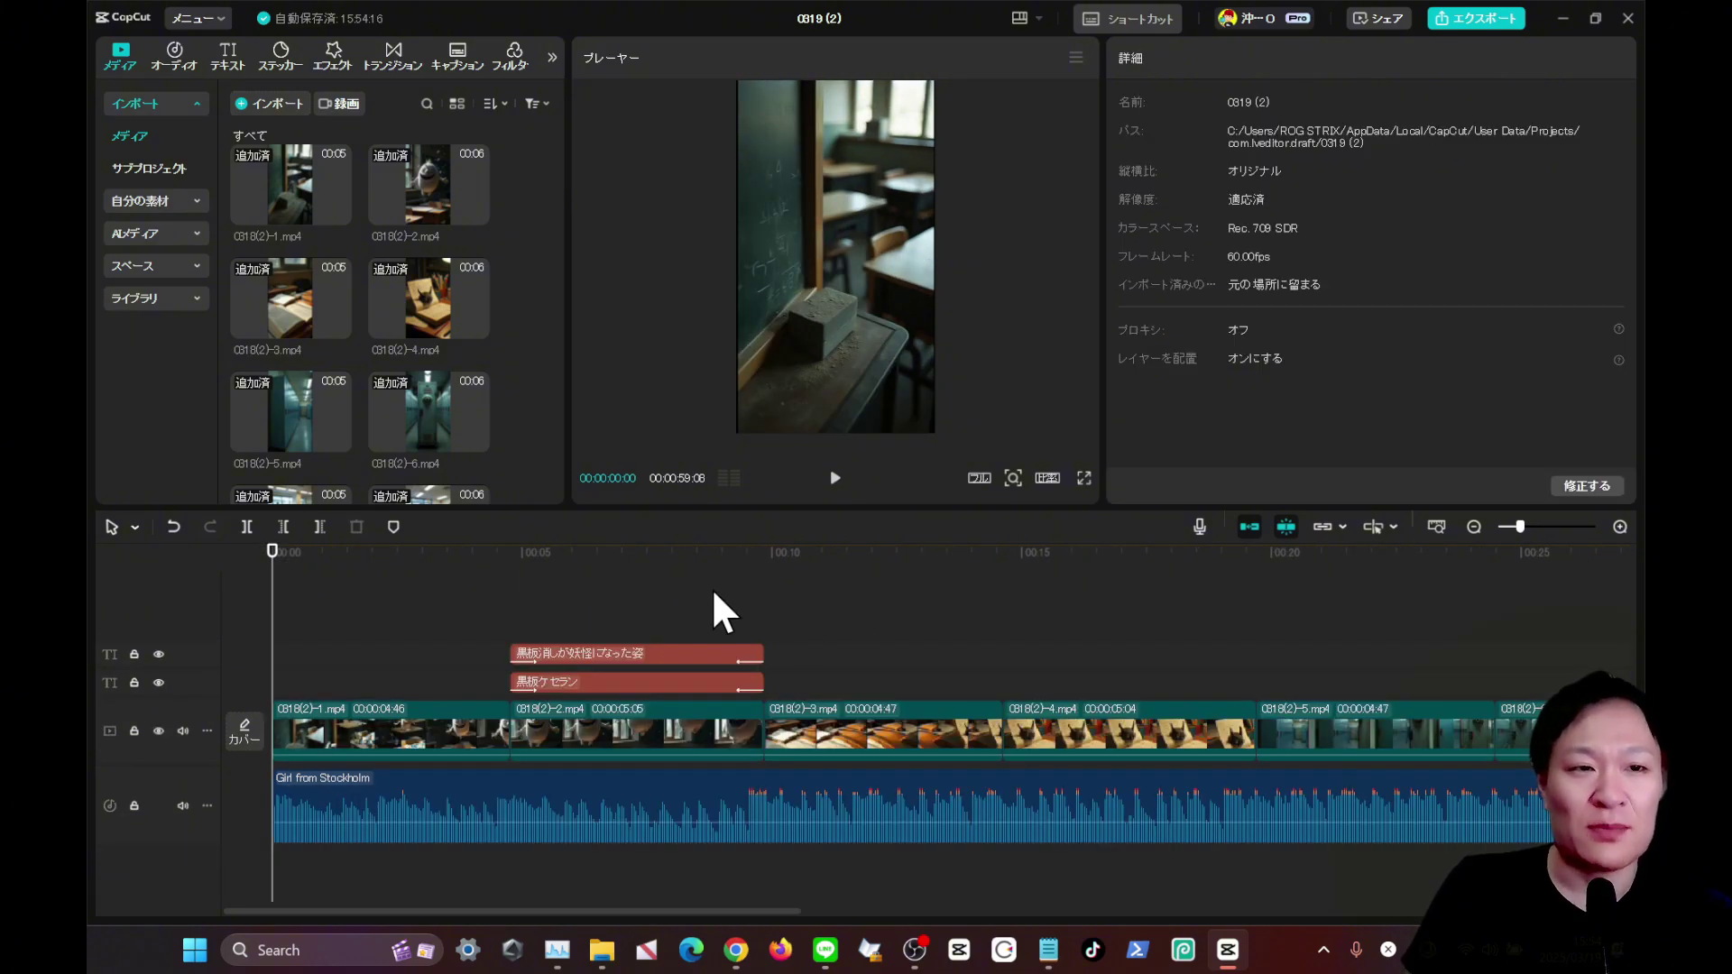
Copy the name caption and description from clip 2 onto clips 4, 6, 8, 10 and 12.
{"action": "left_click", "coordinate": [175, 71]}
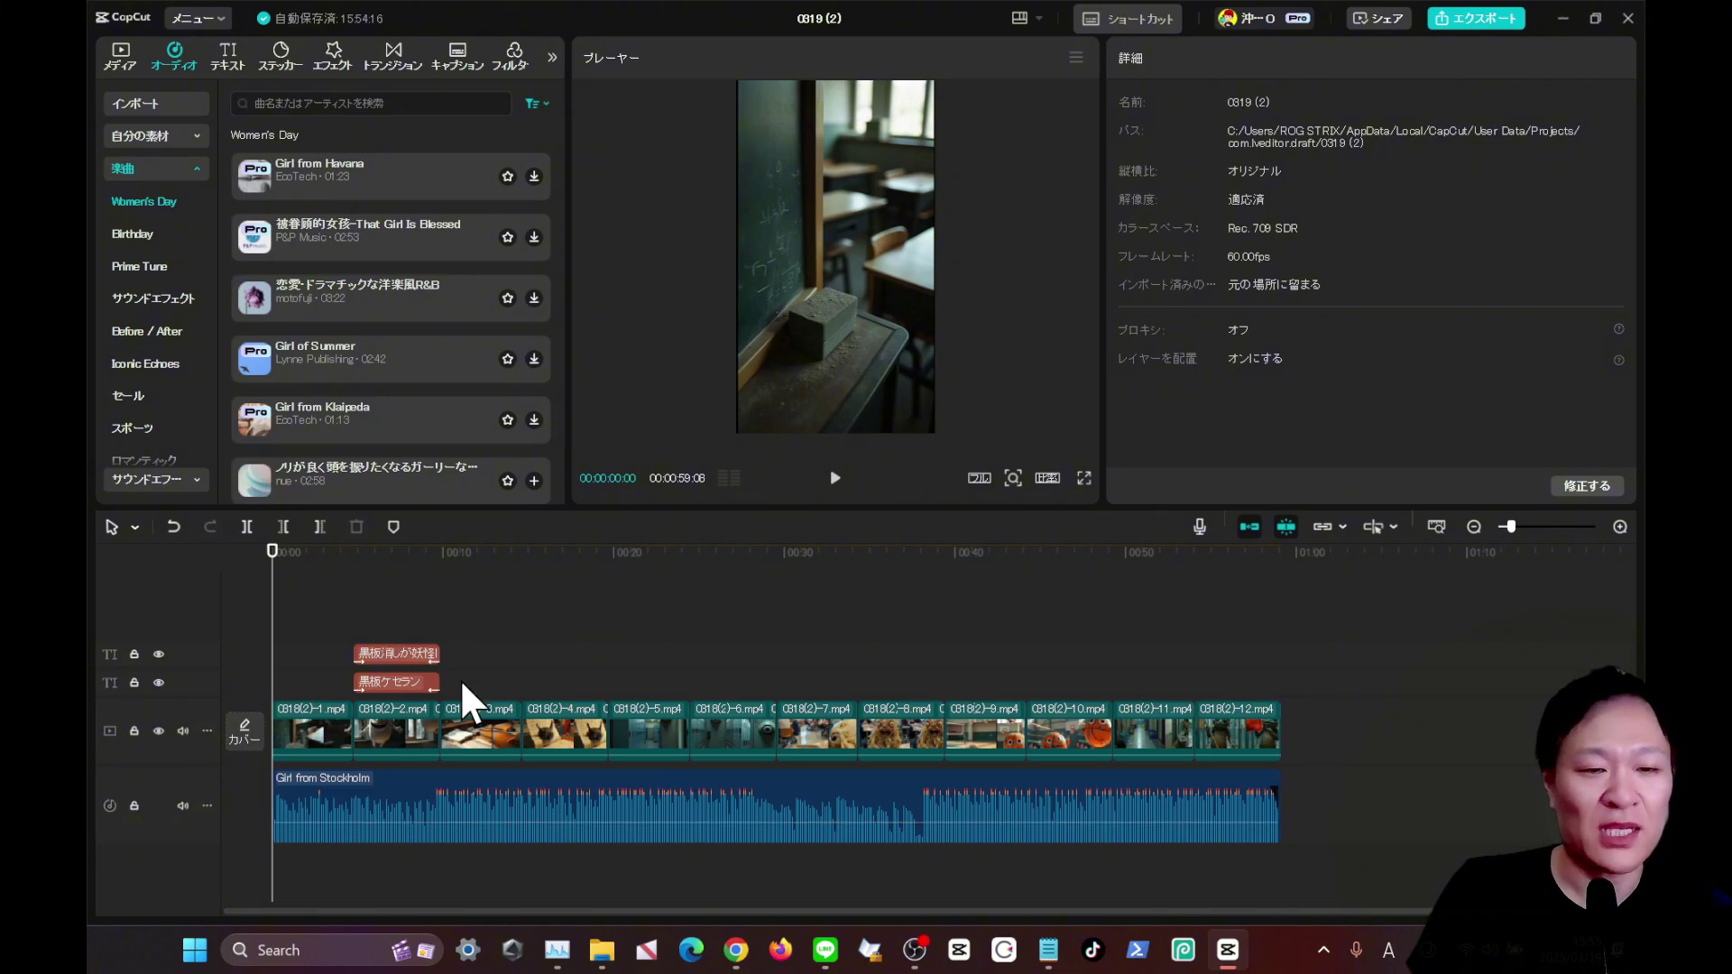
{"action": "left_click_drag", "start_coordinate": [390, 628], "coordinate": [727, 683]}
{"action": "left_click_drag", "start_coordinate": [726, 683], "coordinate": [1238, 683]}
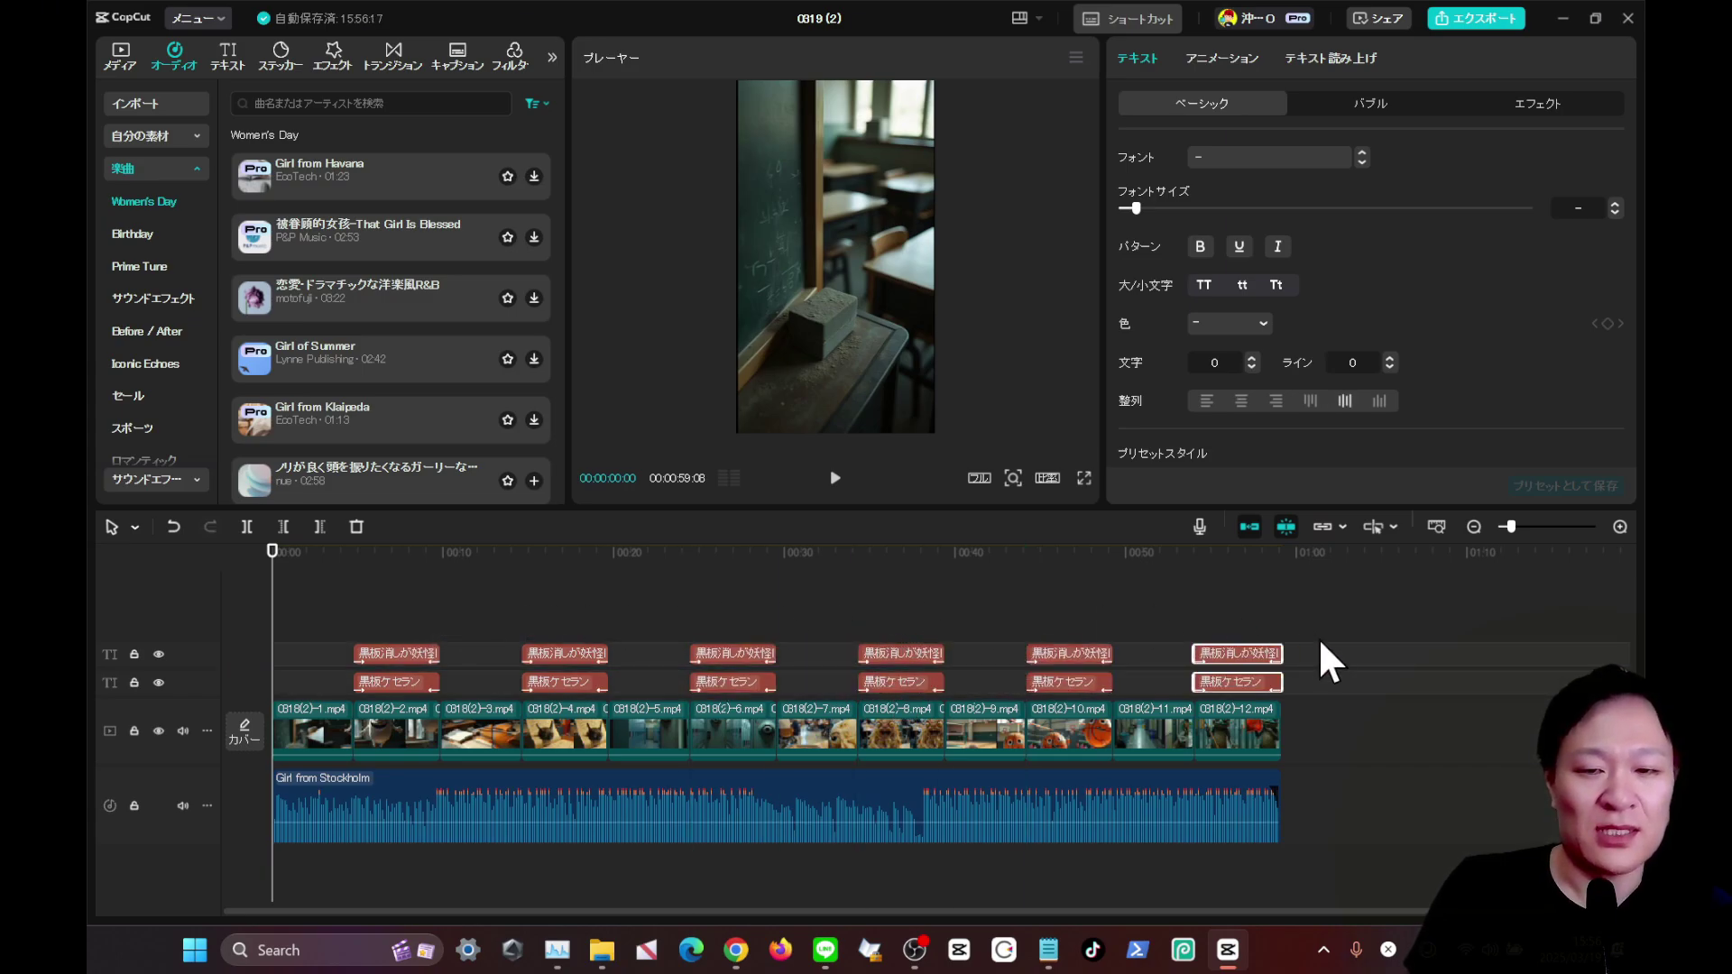
{"action": "left_click", "coordinate": [885, 604]}
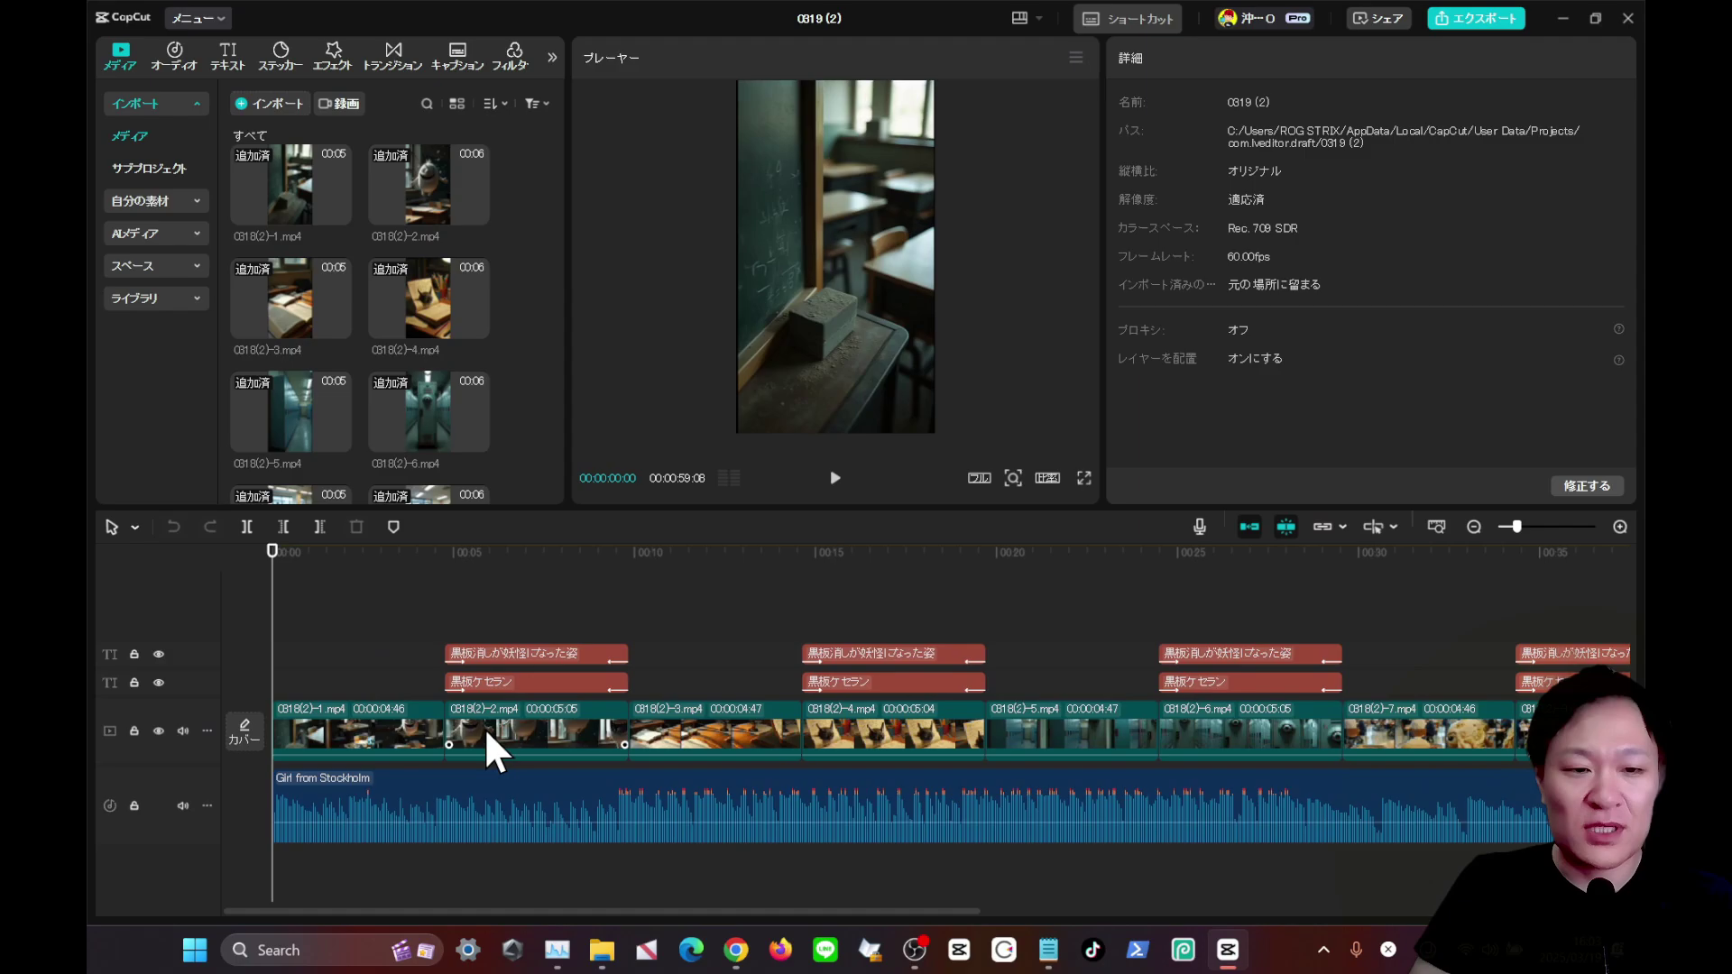
Add the saved ミックス transition between clips 0318(2)-1 and 0318(2)-2.
{"action": "scroll", "coordinate": [484, 727], "scroll_direction": "up", "scroll_amount": 5}
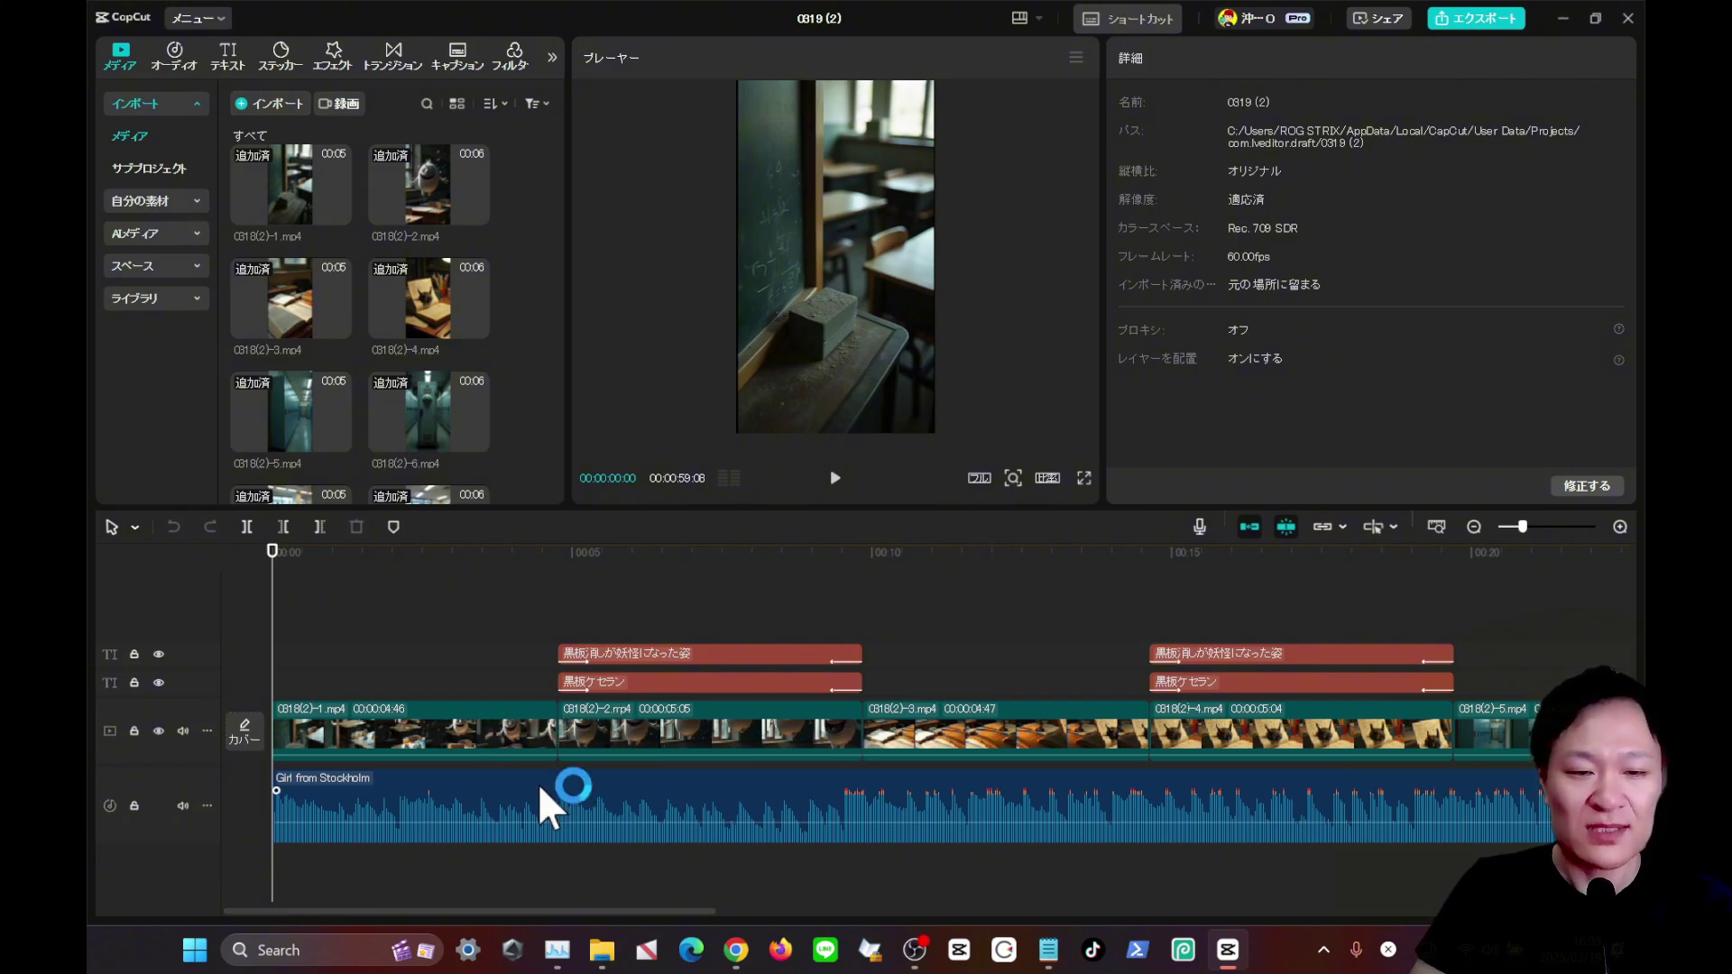
{"action": "left_click", "coordinate": [388, 69]}
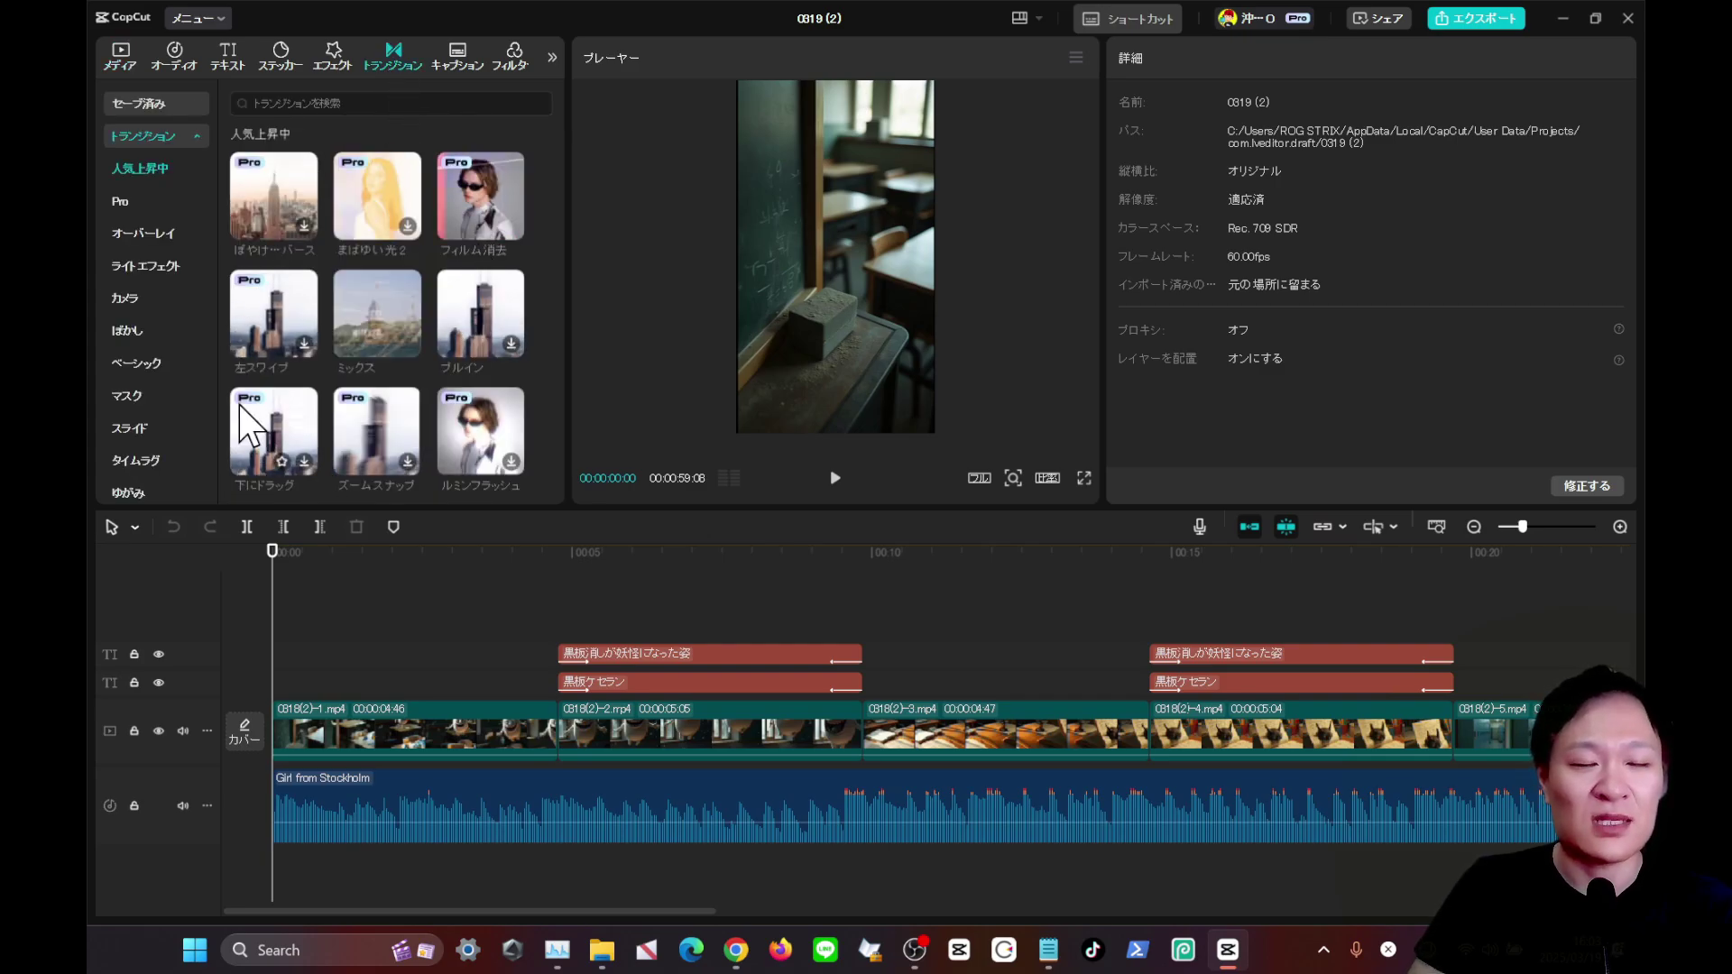
{"action": "scroll", "coordinate": [413, 401], "scroll_direction": "up", "scroll_amount": 3}
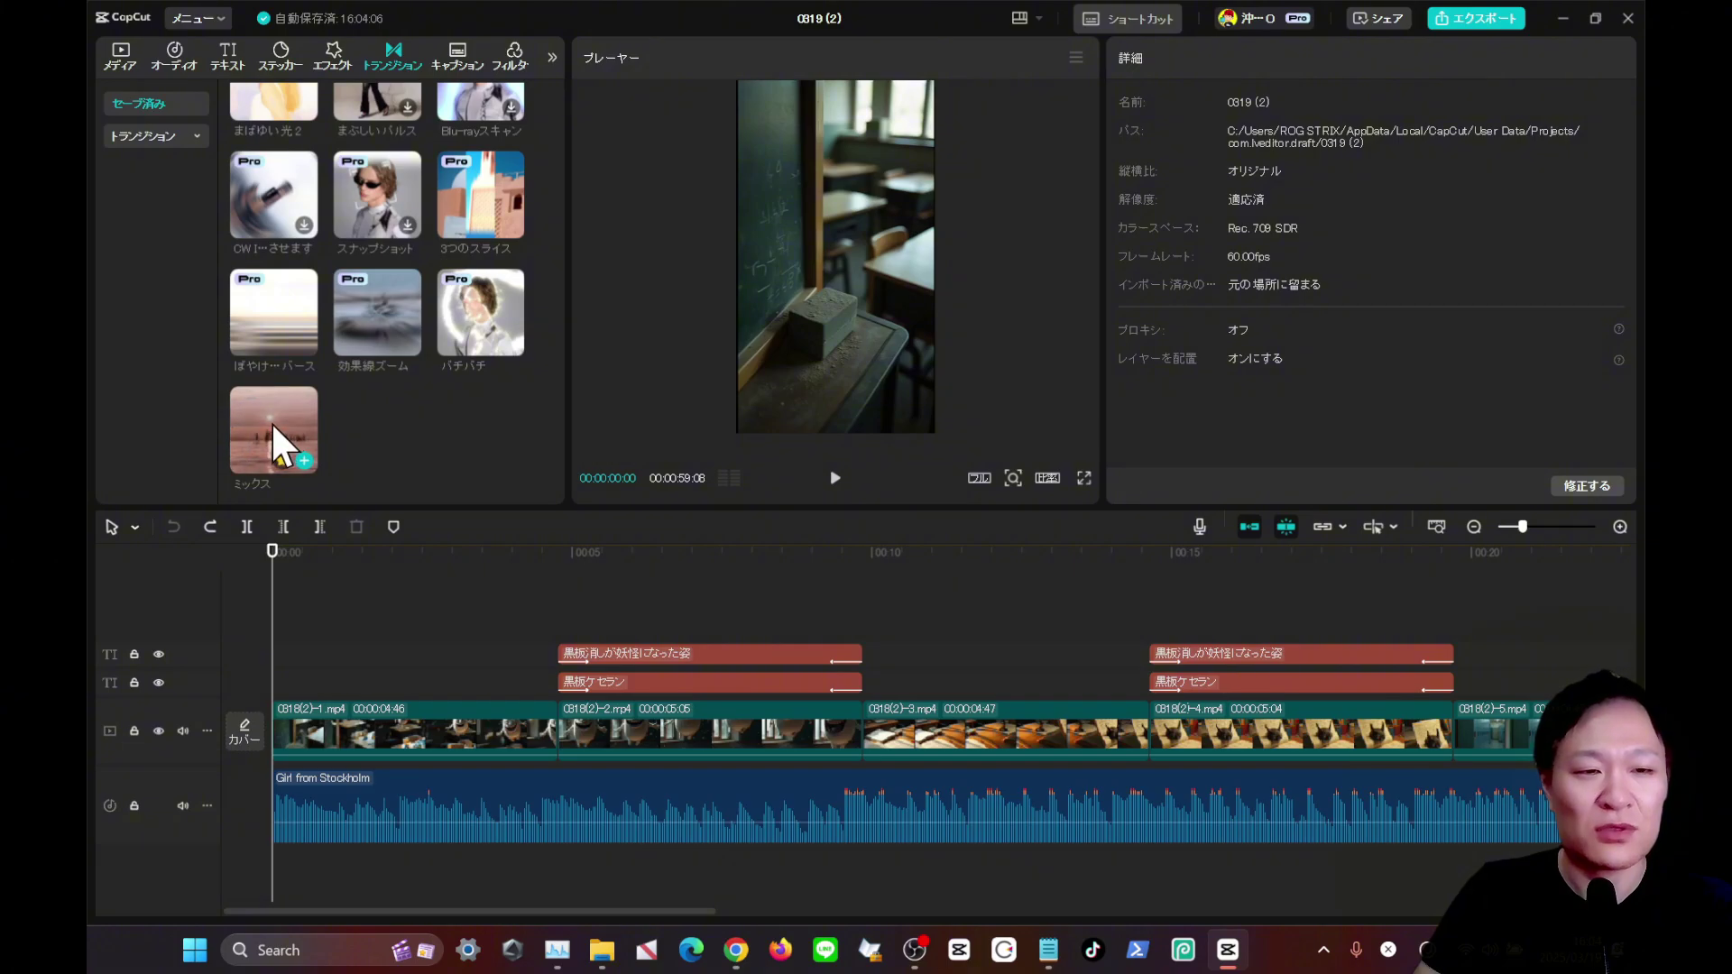
{"action": "left_click_drag", "start_coordinate": [267, 420], "coordinate": [537, 732]}
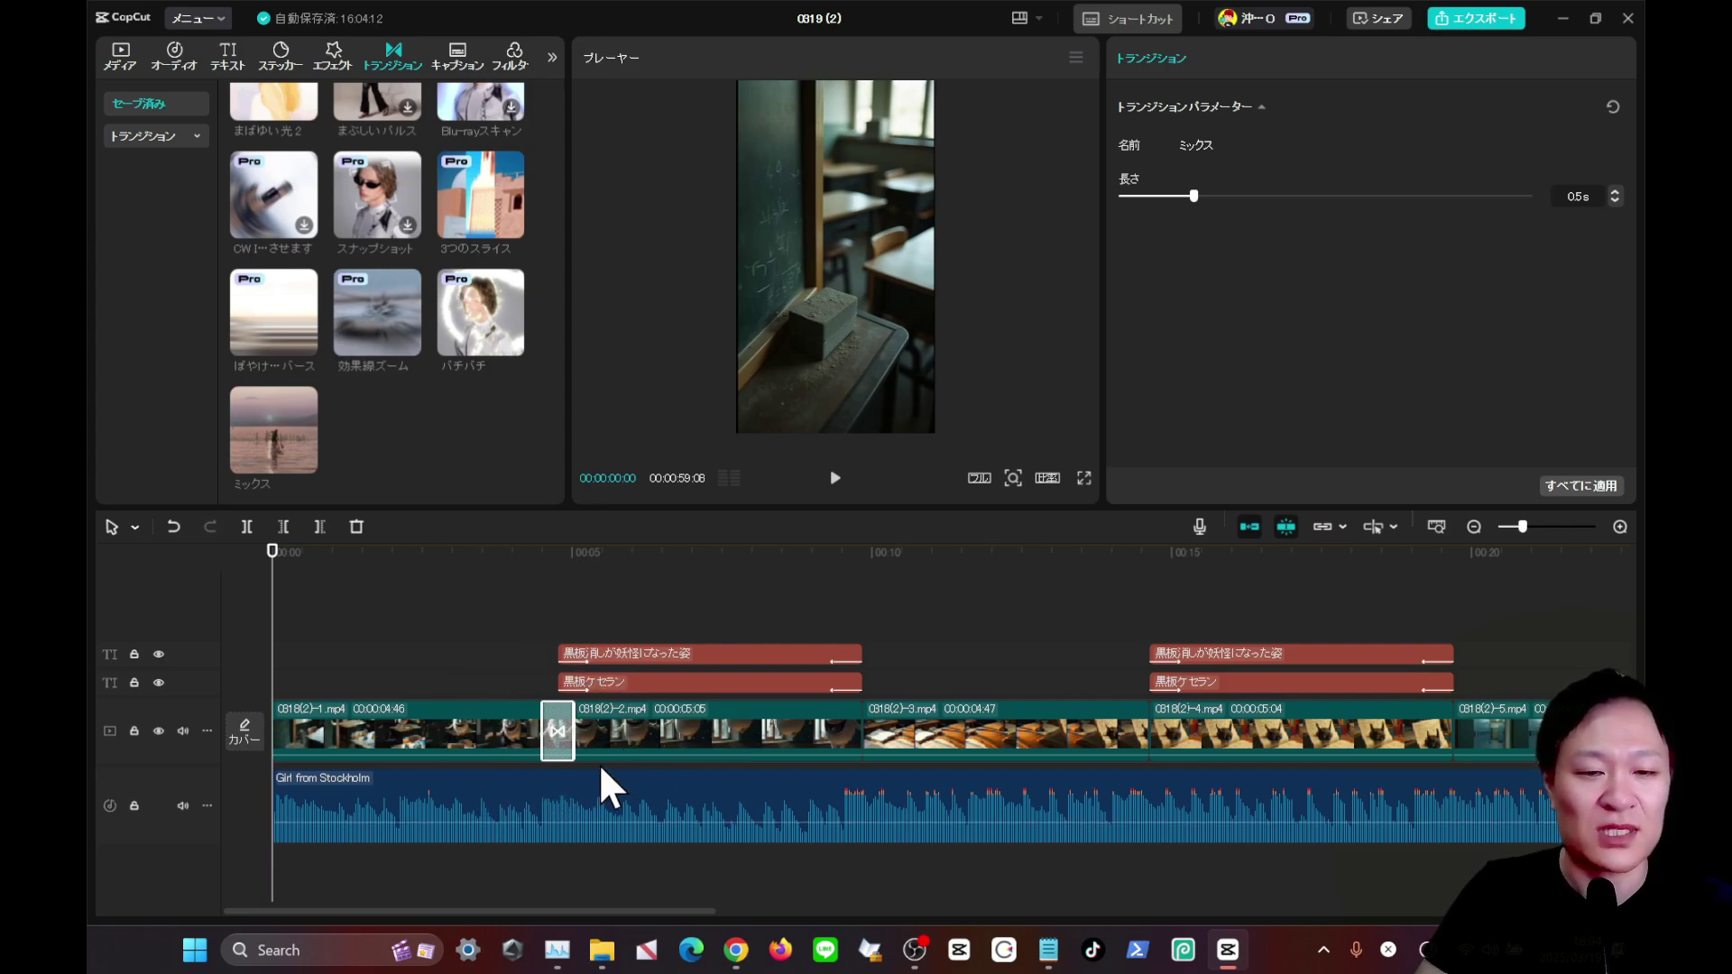
Play and scrub across the ミックス transition after clip 0318(2)-1 to examine how the two images blend.
{"action": "left_click", "coordinate": [446, 582]}
{"action": "key", "text": "space"}
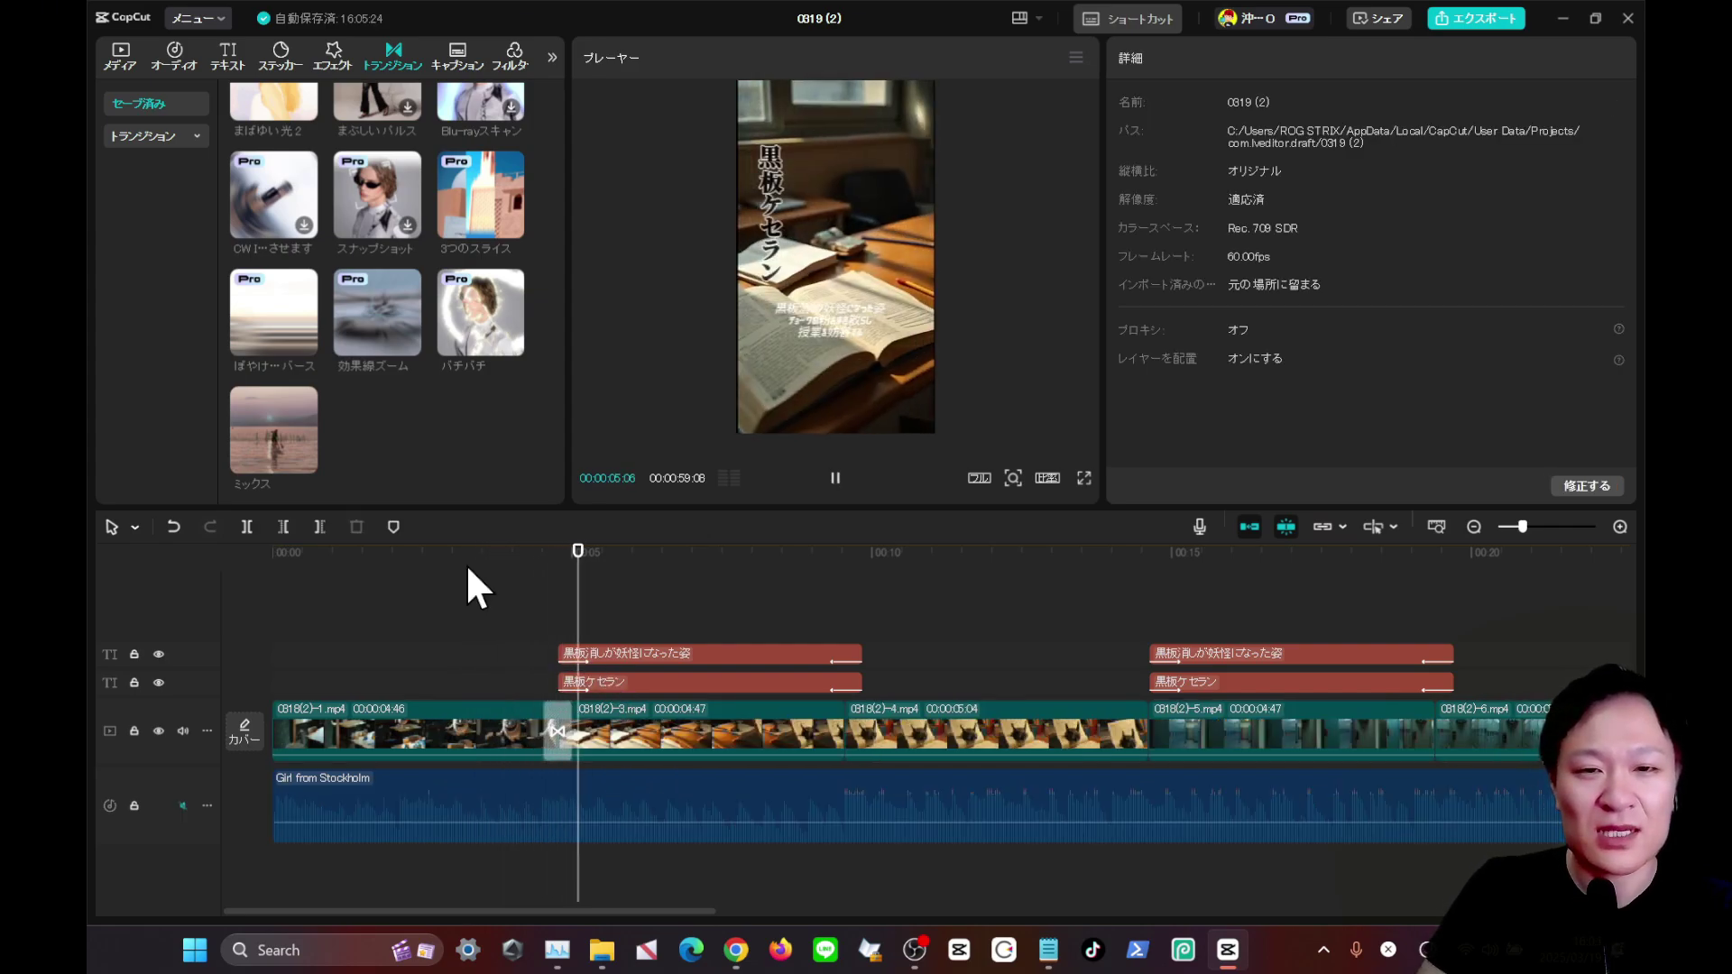
{"action": "left_click", "coordinate": [536, 568]}
{"action": "left_click_drag", "start_coordinate": [535, 568], "coordinate": [558, 569]}
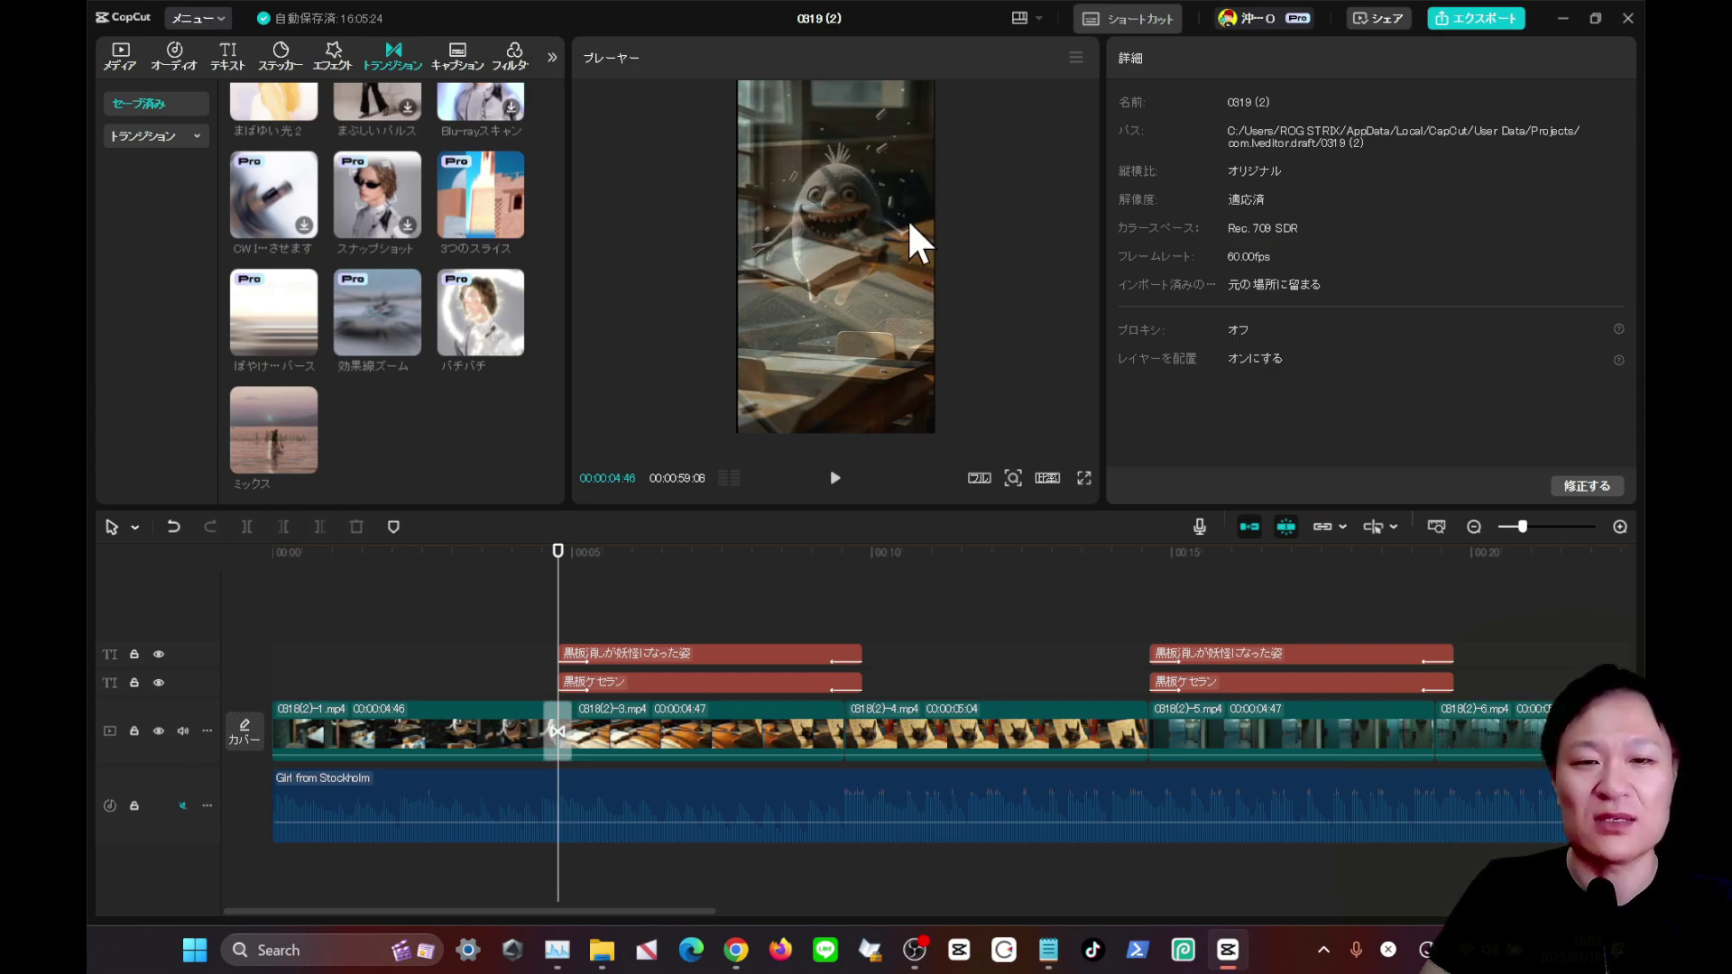
{"action": "left_click", "coordinate": [515, 579]}
{"action": "key", "text": "space"}
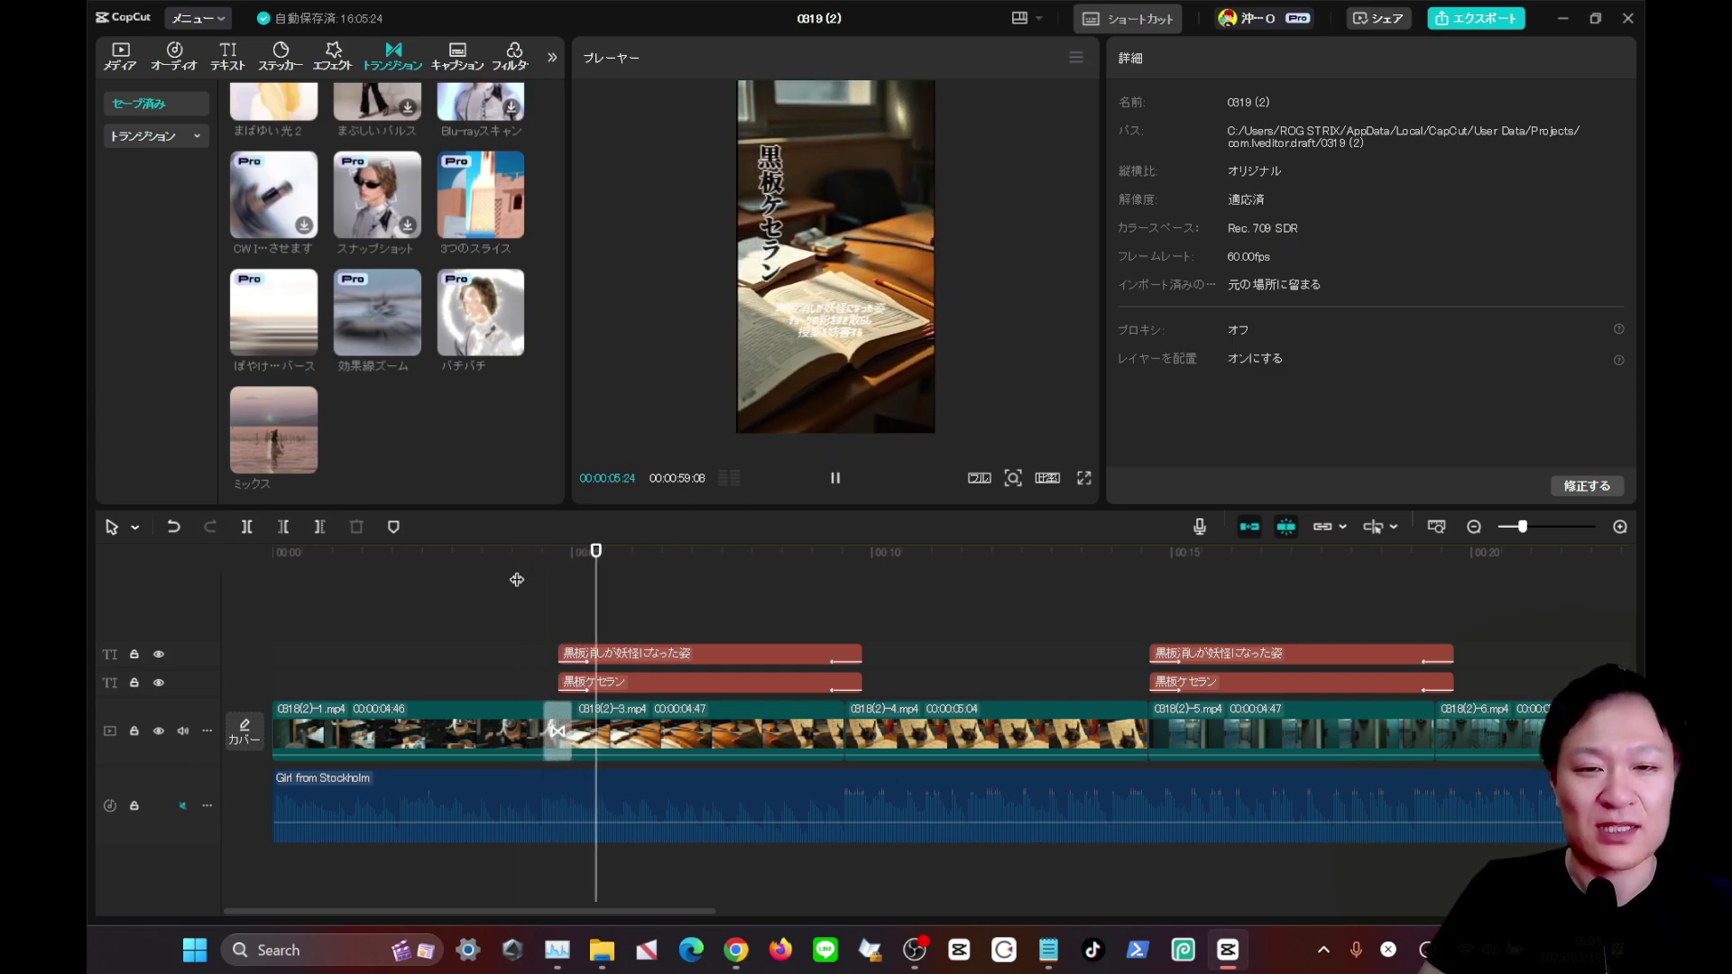
{"action": "key", "text": "space"}
Try a much longer duration on the ミックス transition, play it back, and shorten it again.
{"action": "left_click", "coordinate": [559, 711]}
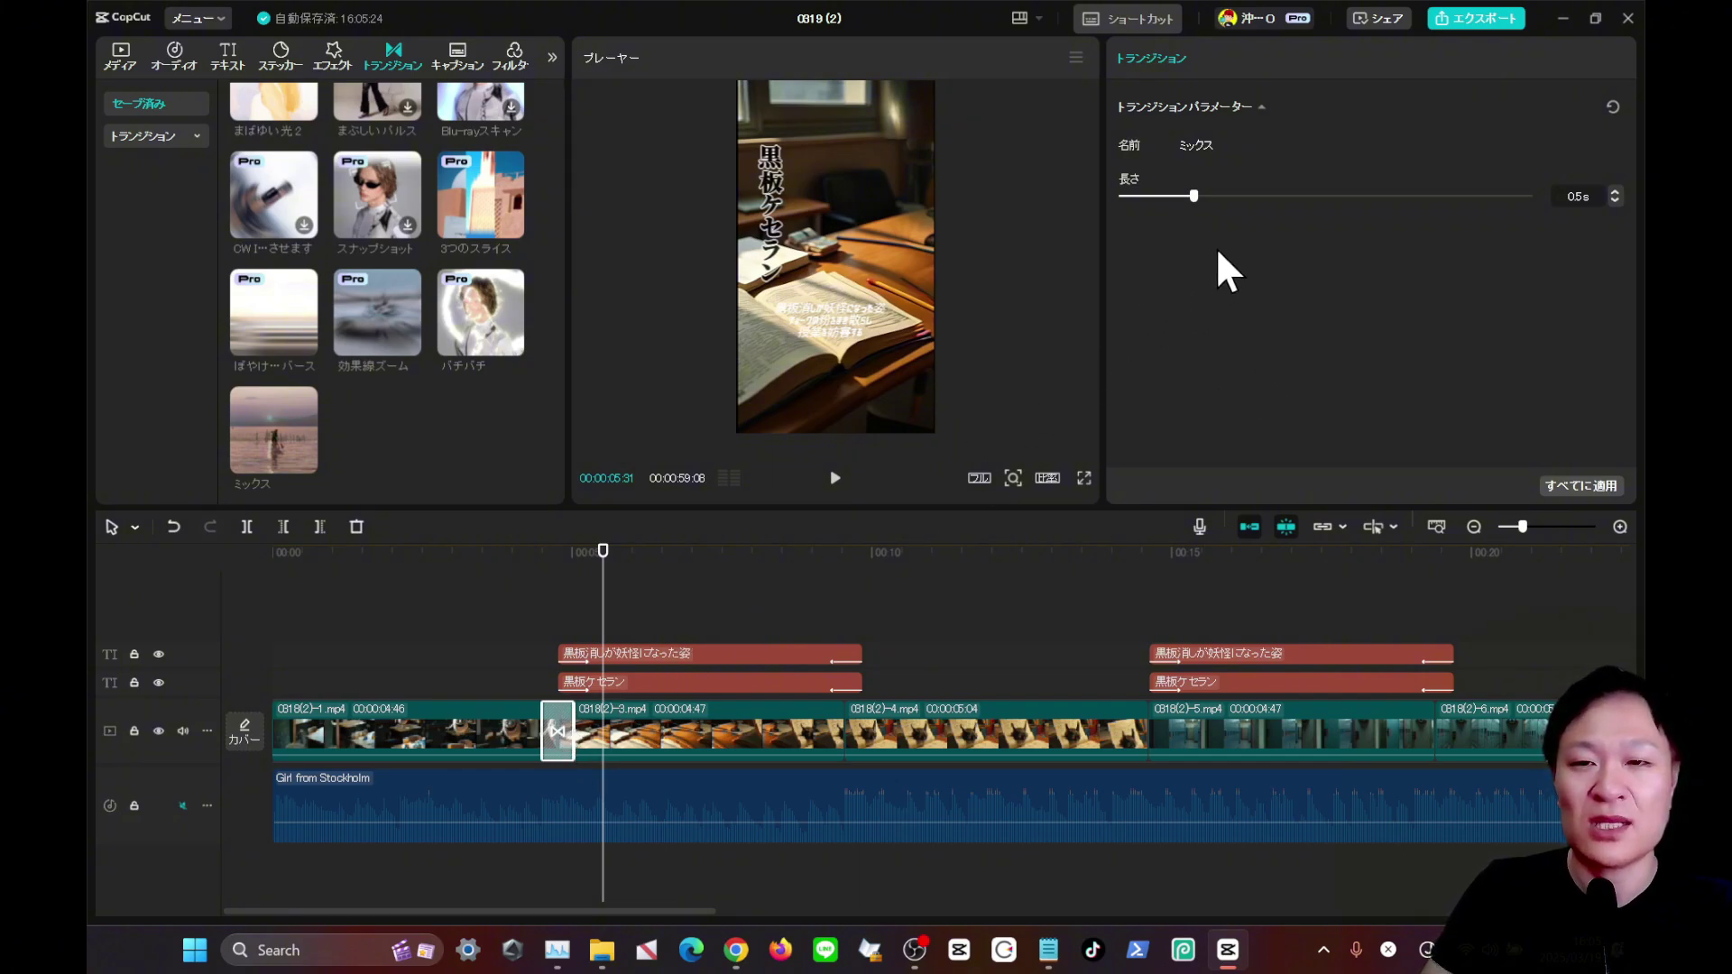
{"action": "left_click_drag", "start_coordinate": [1192, 191], "coordinate": [1437, 203]}
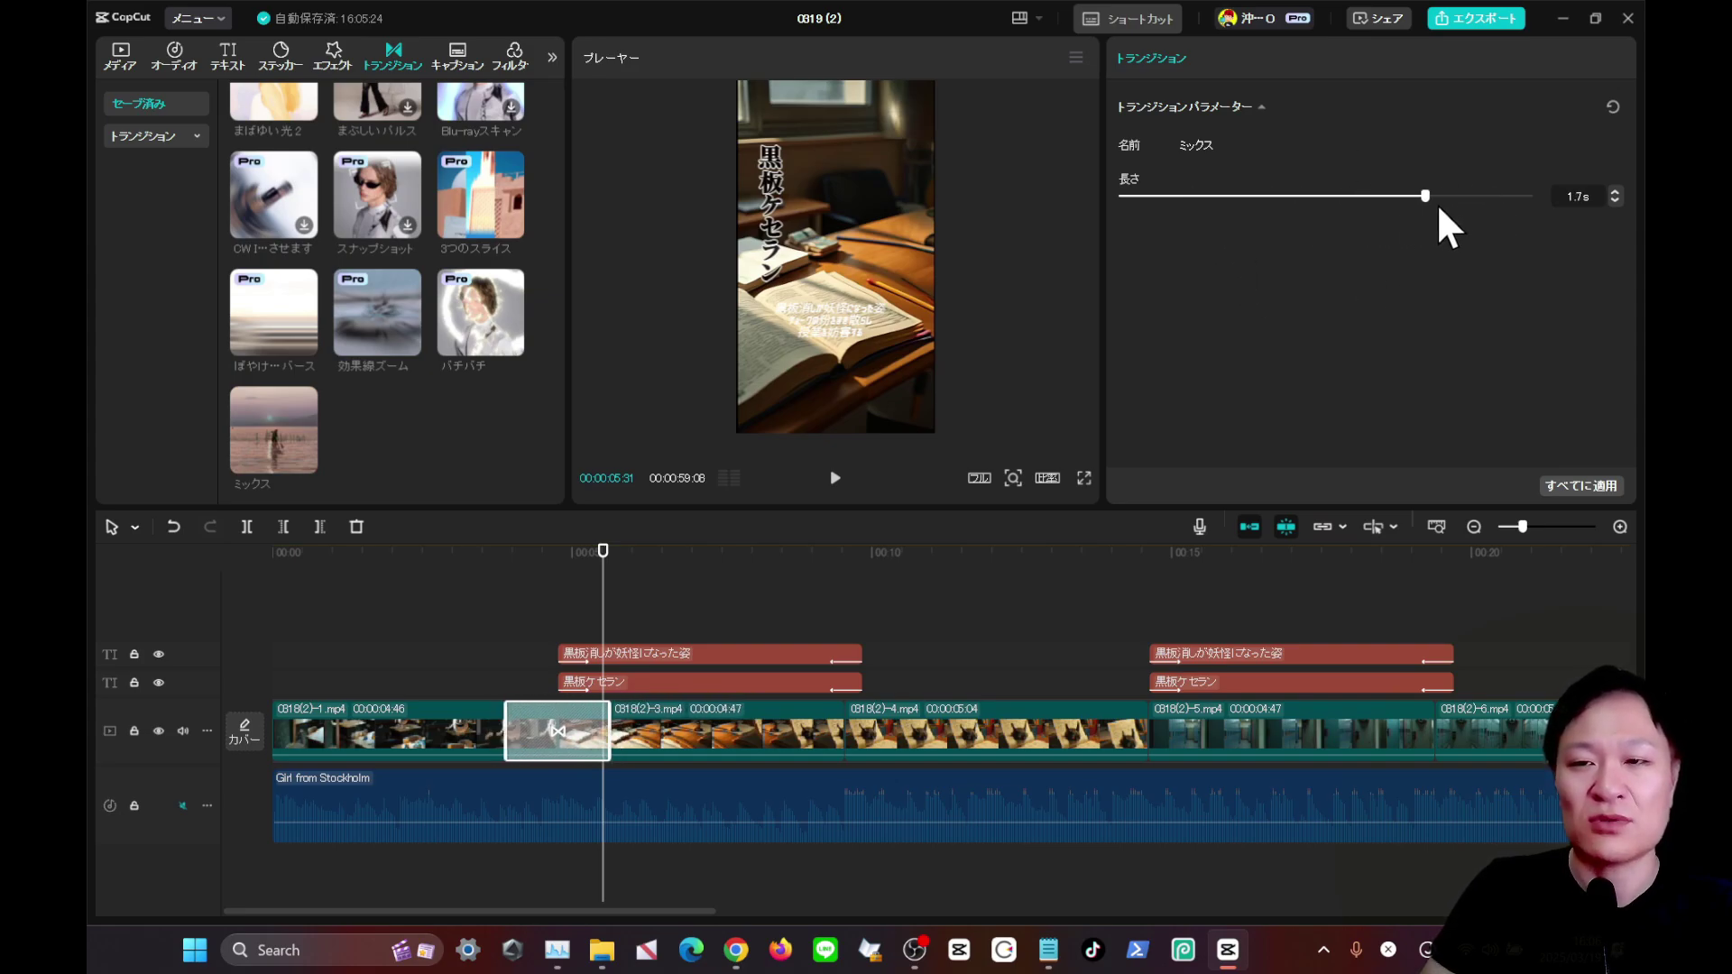
{"action": "left_click", "coordinate": [465, 631]}
{"action": "key", "text": "space"}
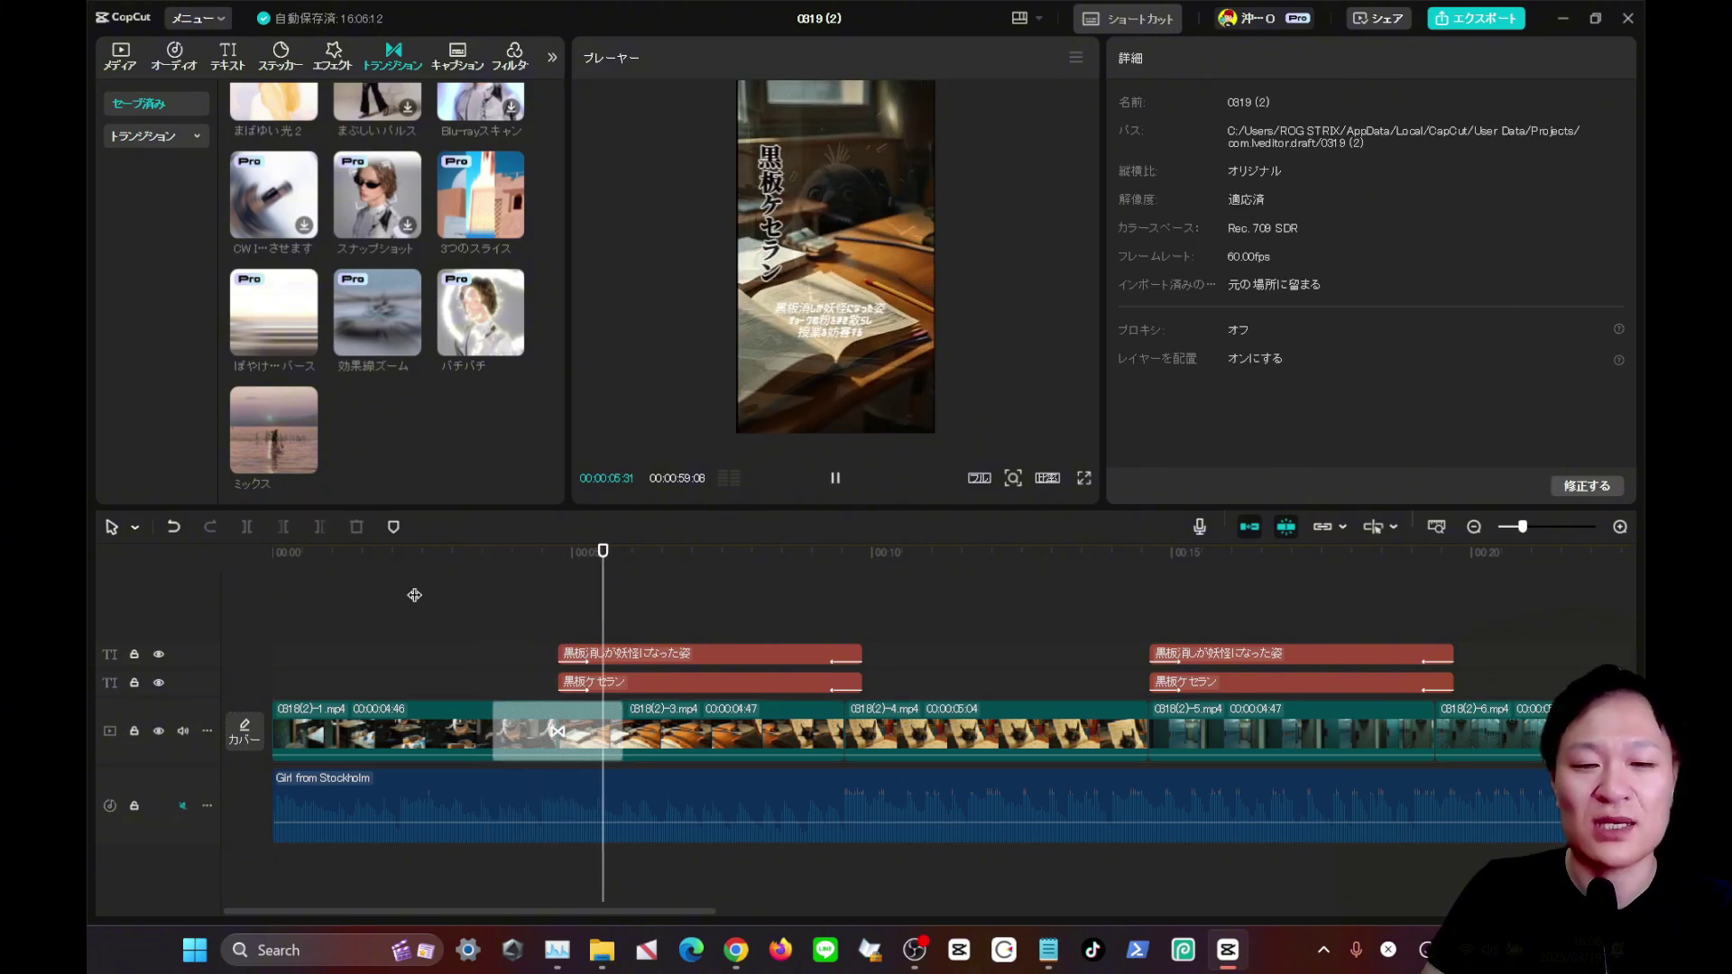
{"action": "left_click", "coordinate": [618, 733]}
{"action": "left_click_drag", "start_coordinate": [626, 731], "coordinate": [574, 732]}
Try the 効果線ズーム transition between clips 0318(2)-1 and 0318(2)-3 and replay it several times.
{"action": "left_click", "coordinate": [478, 561]}
{"action": "key", "text": "space"}
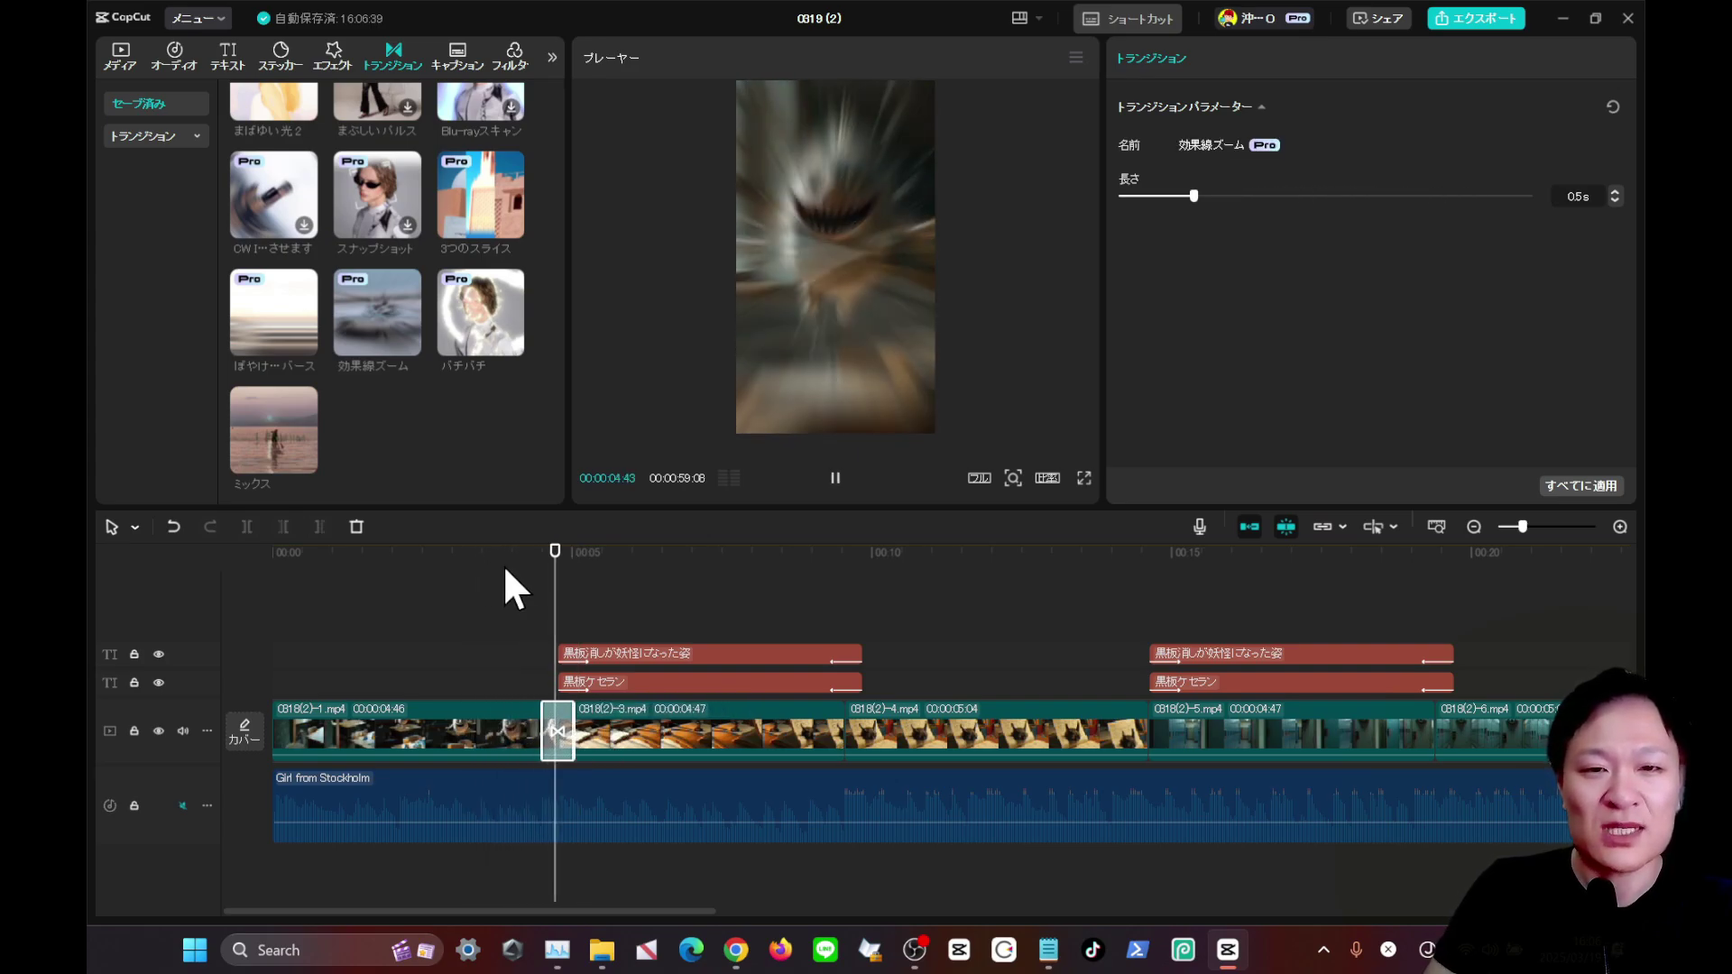
{"action": "left_click", "coordinate": [519, 570]}
{"action": "key", "text": "space"}
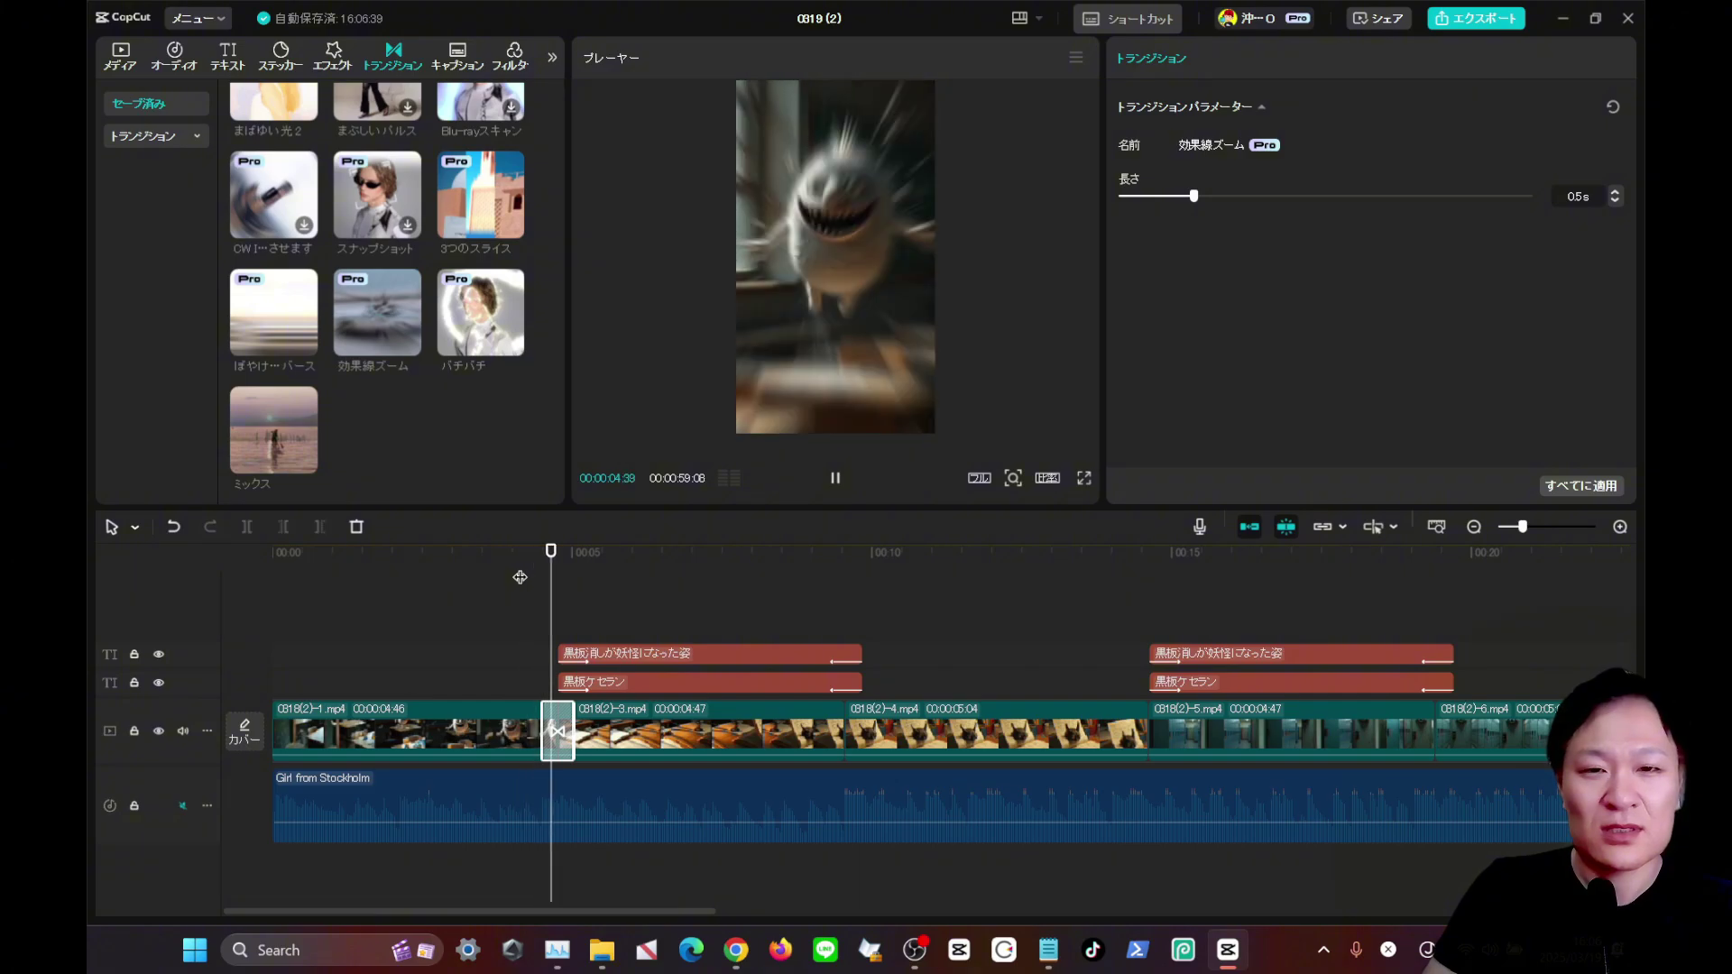
{"action": "left_click", "coordinate": [522, 575]}
{"action": "key", "text": "space"}
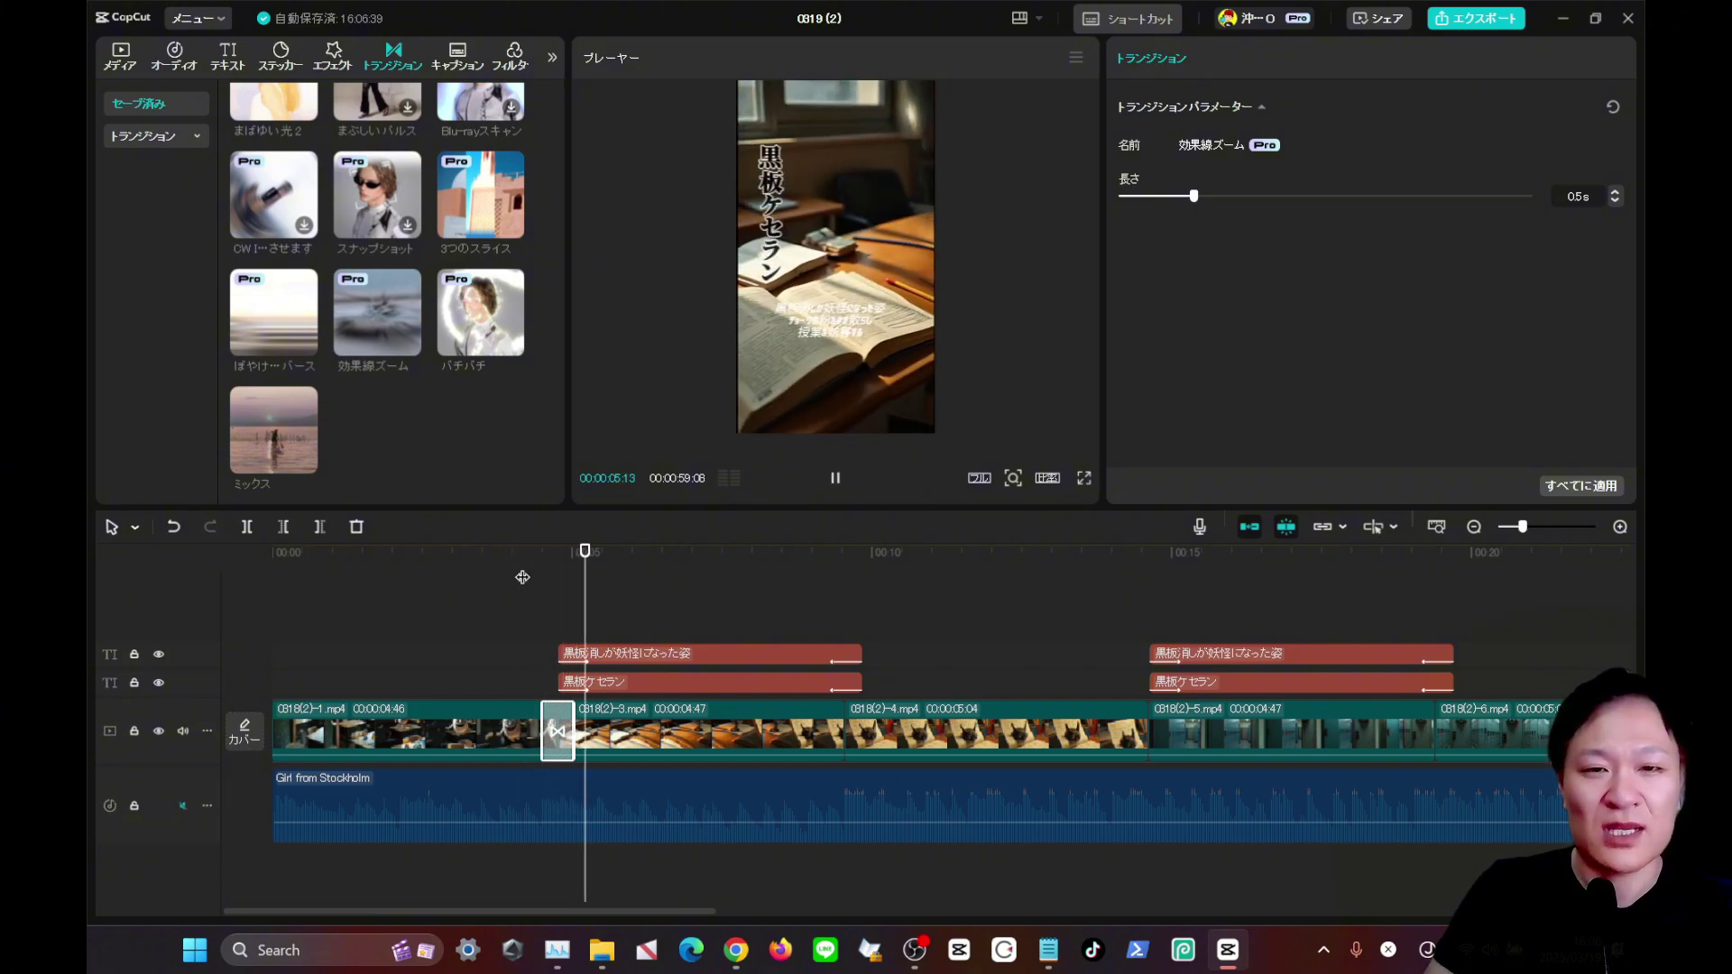
{"action": "key", "text": "space"}
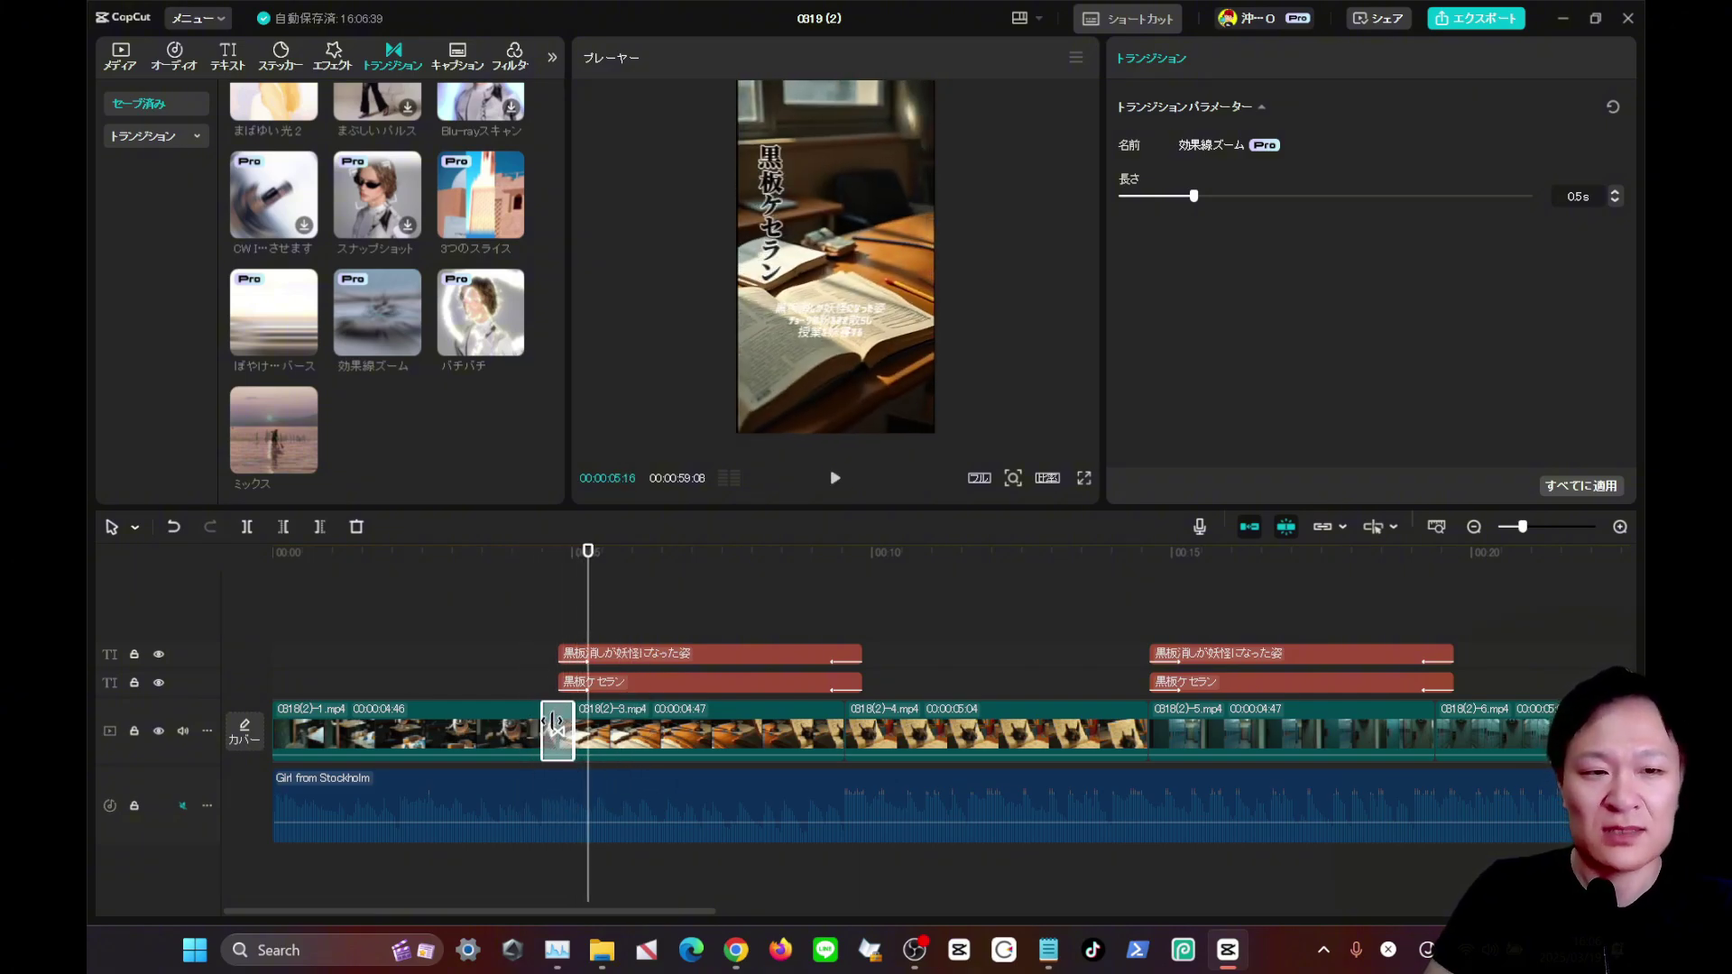
Try the ぼやけトラバース transition between clips 0318(2)-1 and 0318(2)-3 and scrub through it.
{"action": "left_click_drag", "start_coordinate": [377, 312], "coordinate": [541, 728]}
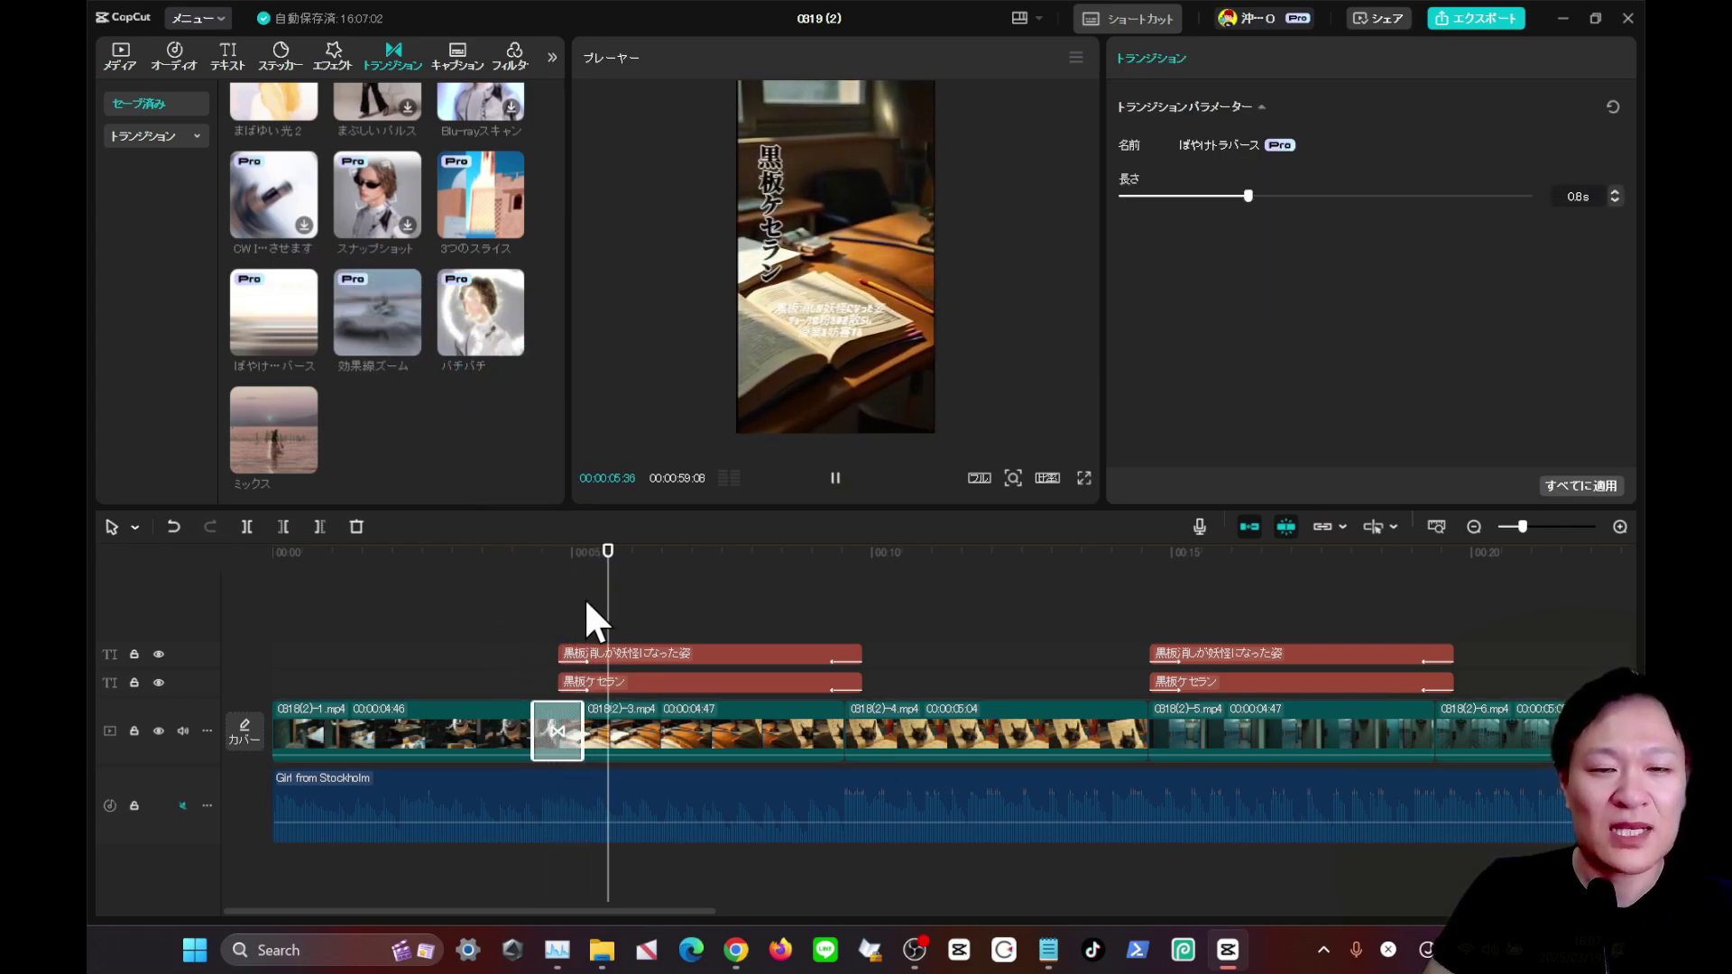
{"action": "left_click", "coordinate": [482, 577]}
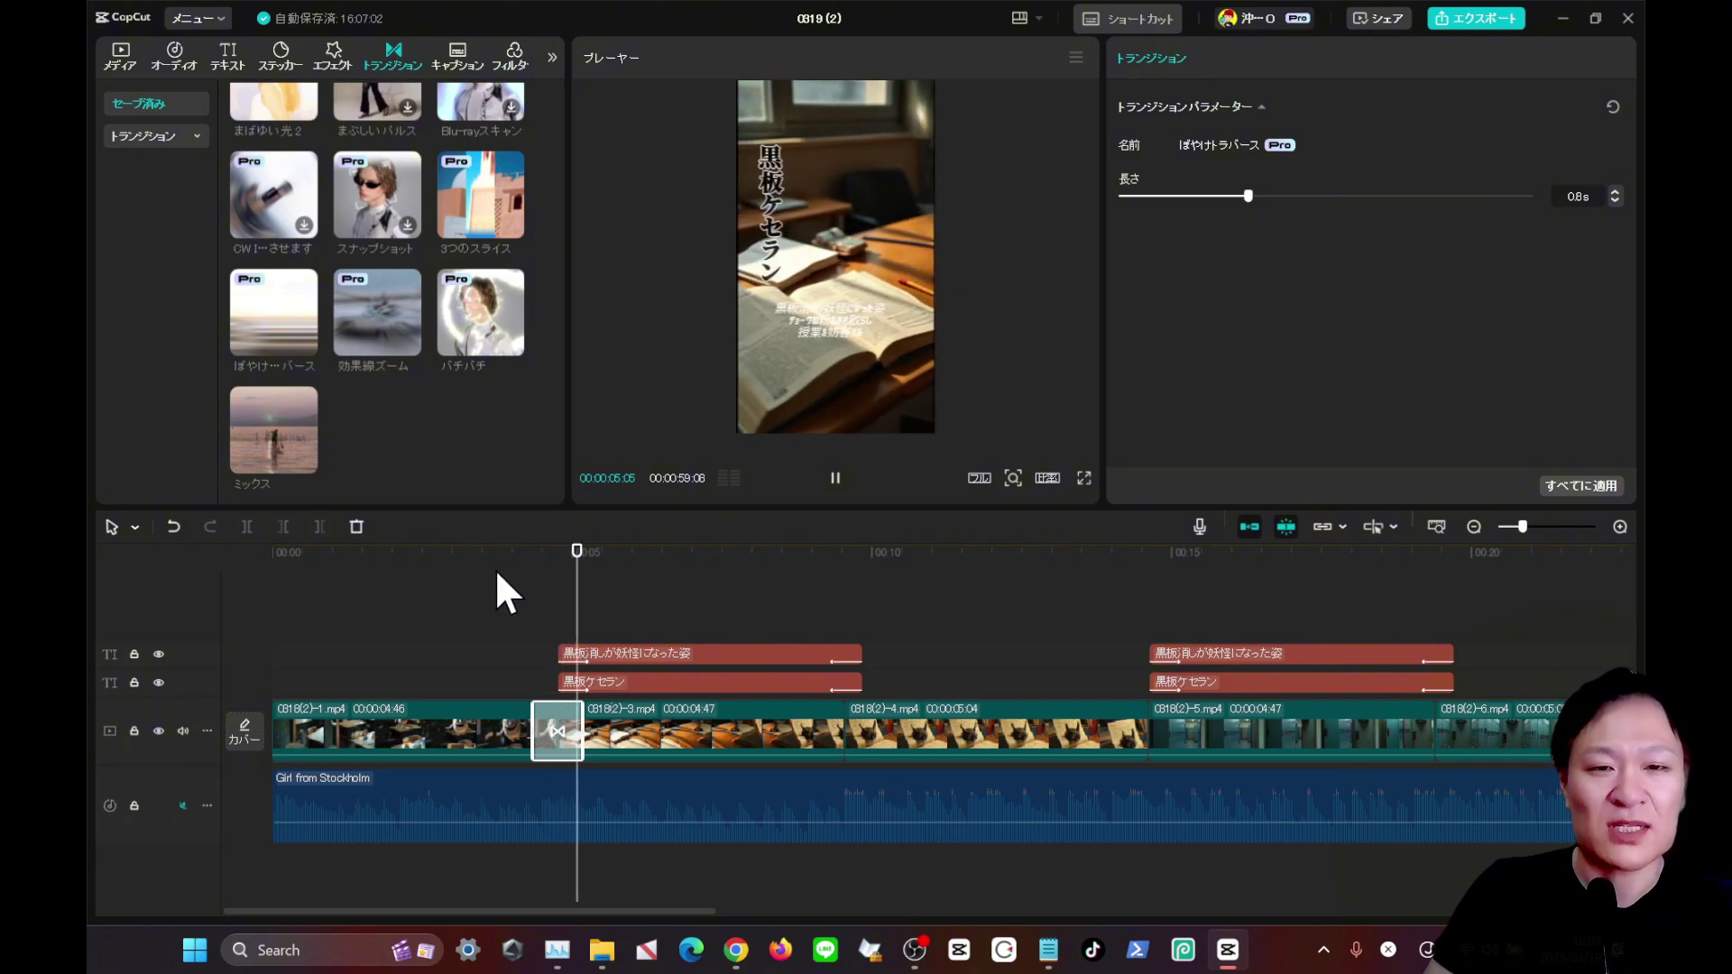
{"action": "left_click", "coordinate": [496, 569]}
{"action": "left_click_drag", "start_coordinate": [495, 568], "coordinate": [592, 581]}
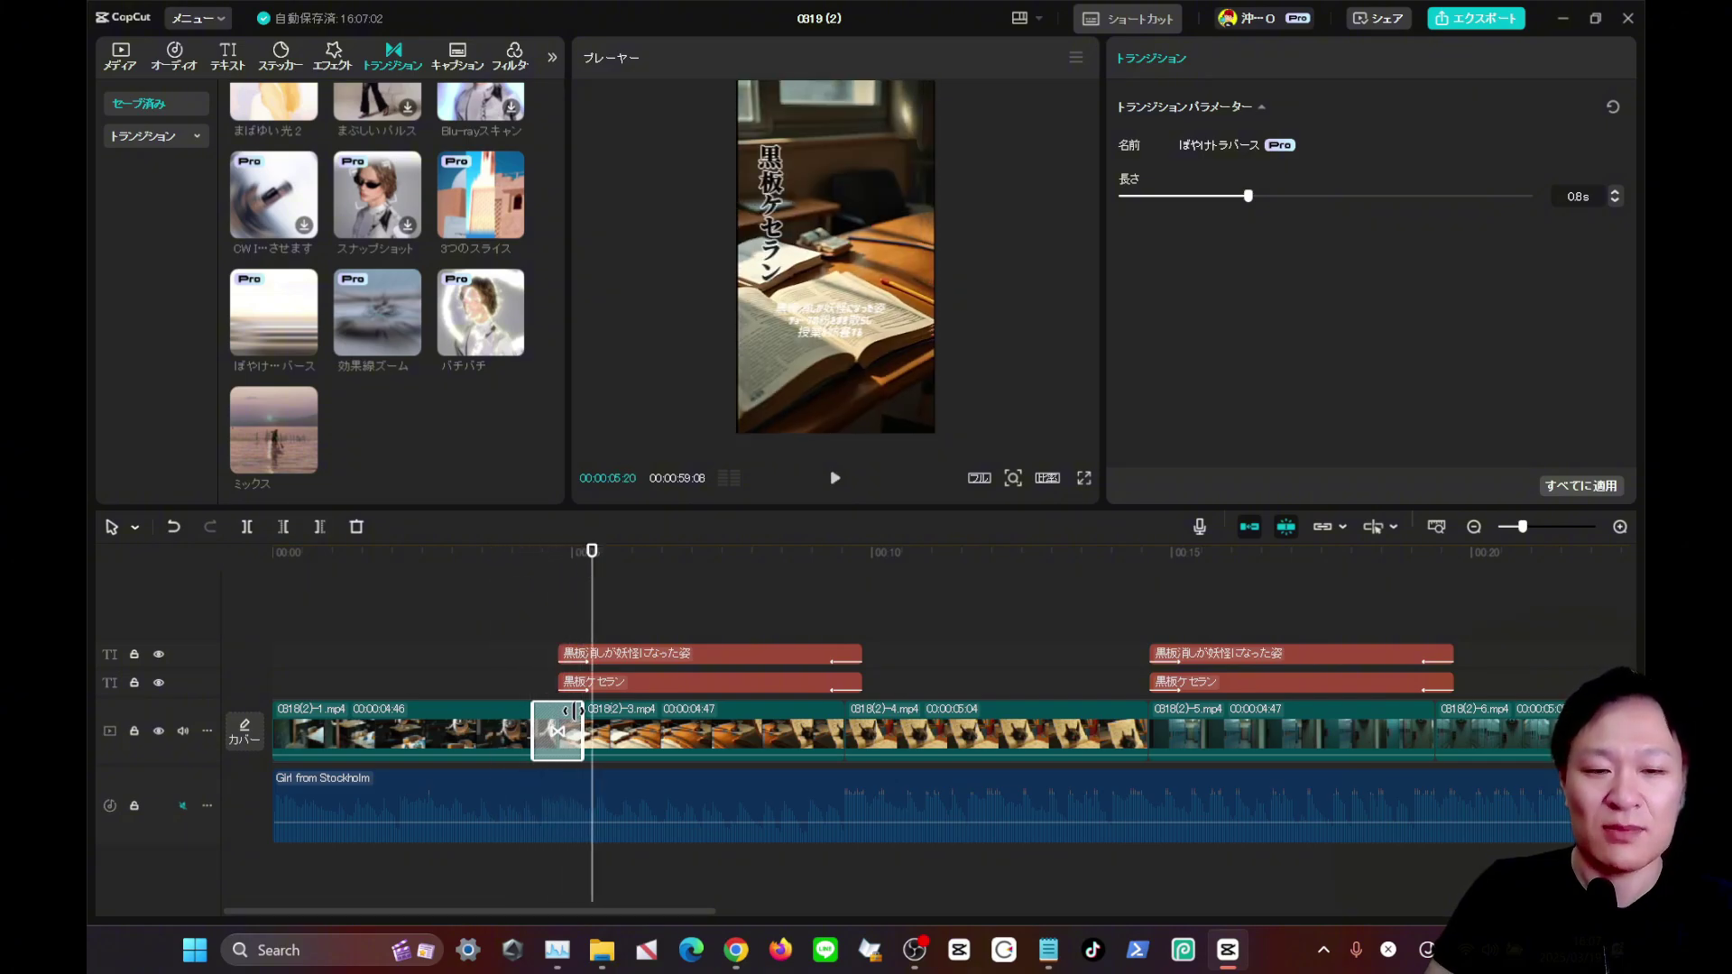
{"action": "left_click", "coordinate": [599, 632]}
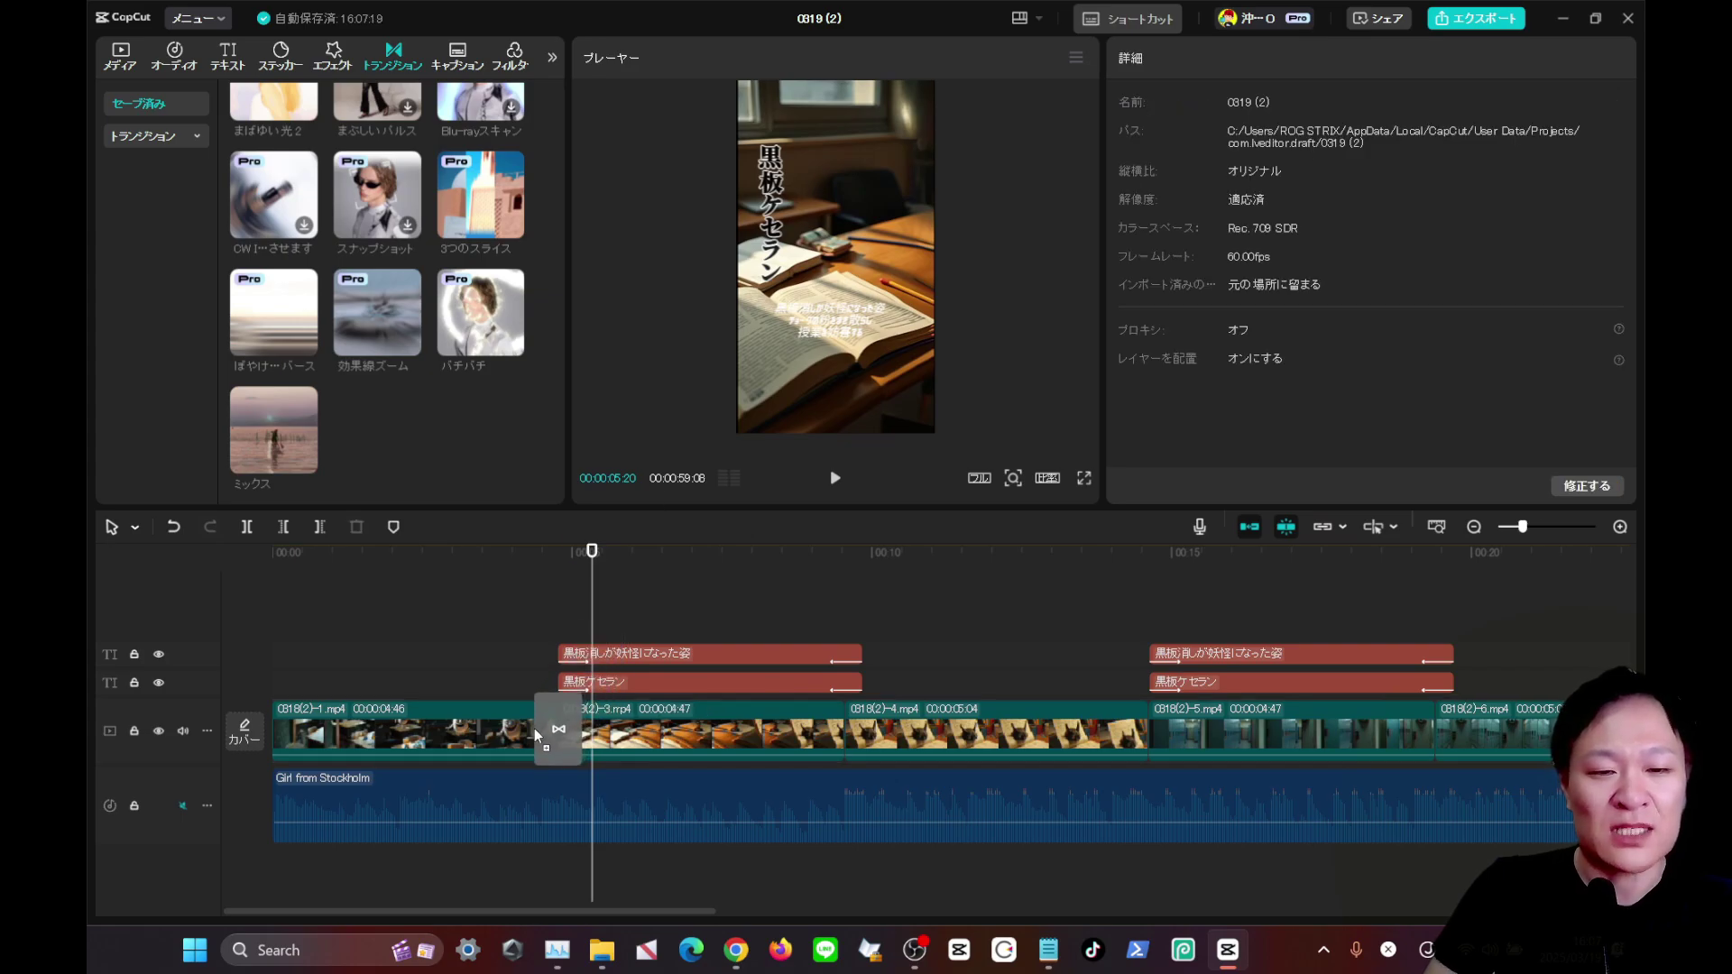
Try another saved transition between clips 0318(2)-1 and 0318(2)-3, replay it and scrub across the cut.
{"action": "left_click", "coordinate": [556, 730]}
{"action": "left_click", "coordinate": [456, 597]}
{"action": "key", "text": "space"}
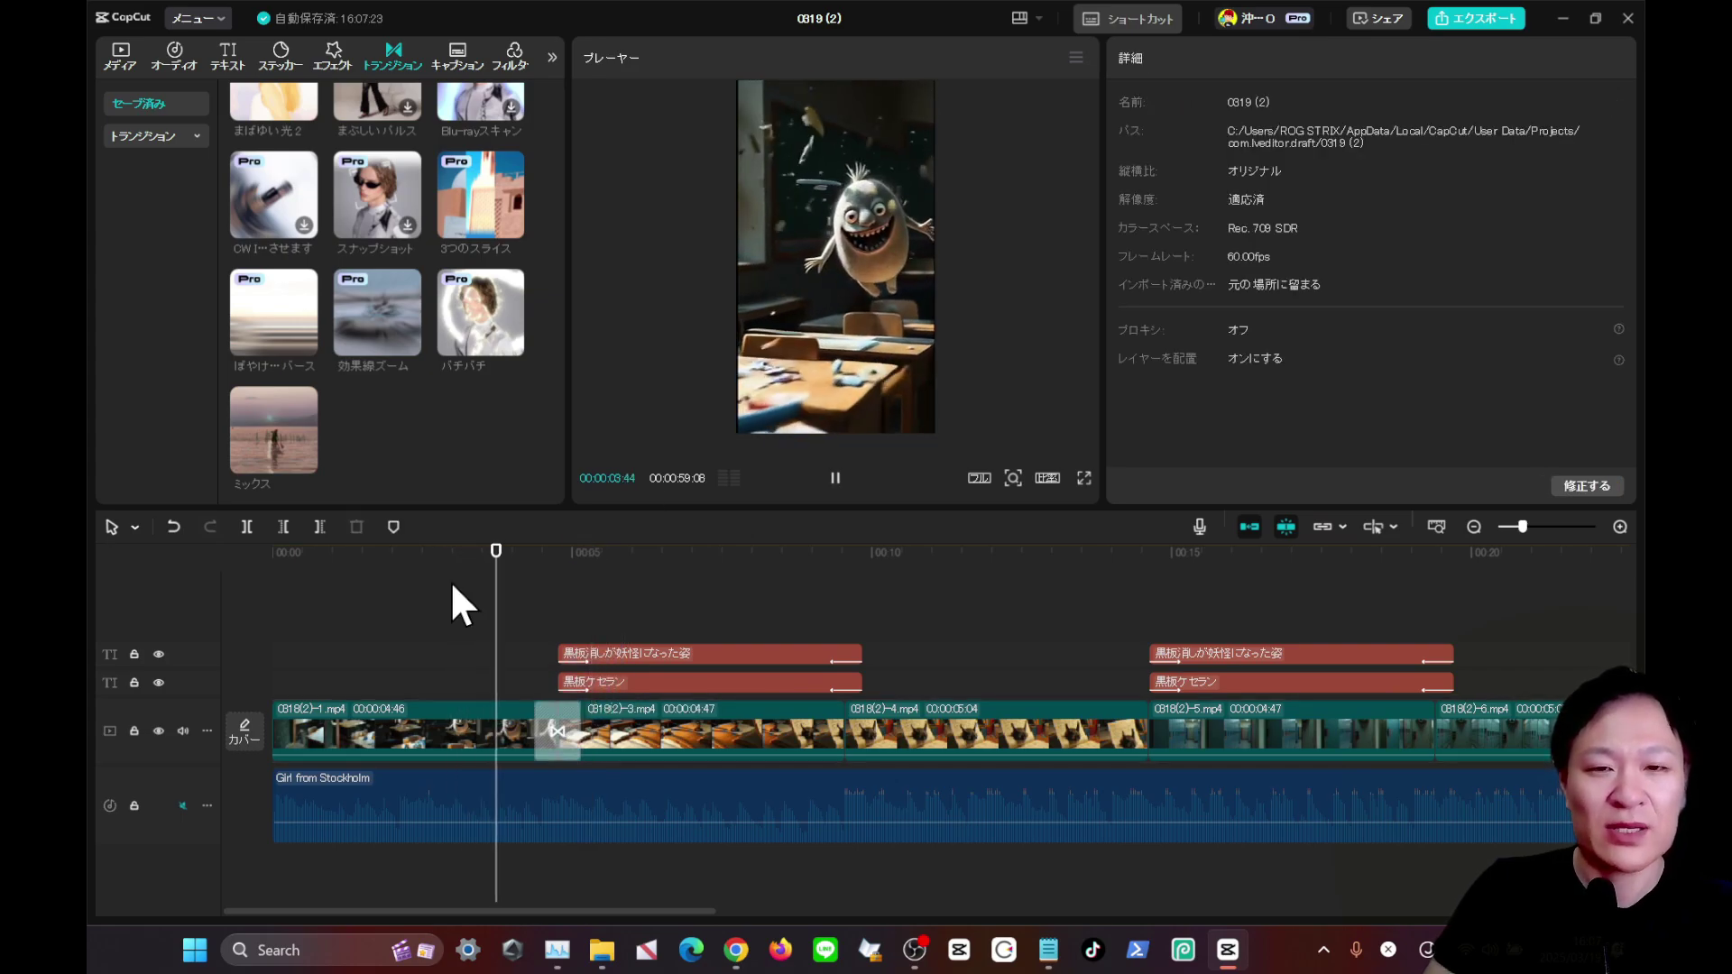
{"action": "left_click", "coordinate": [470, 602]}
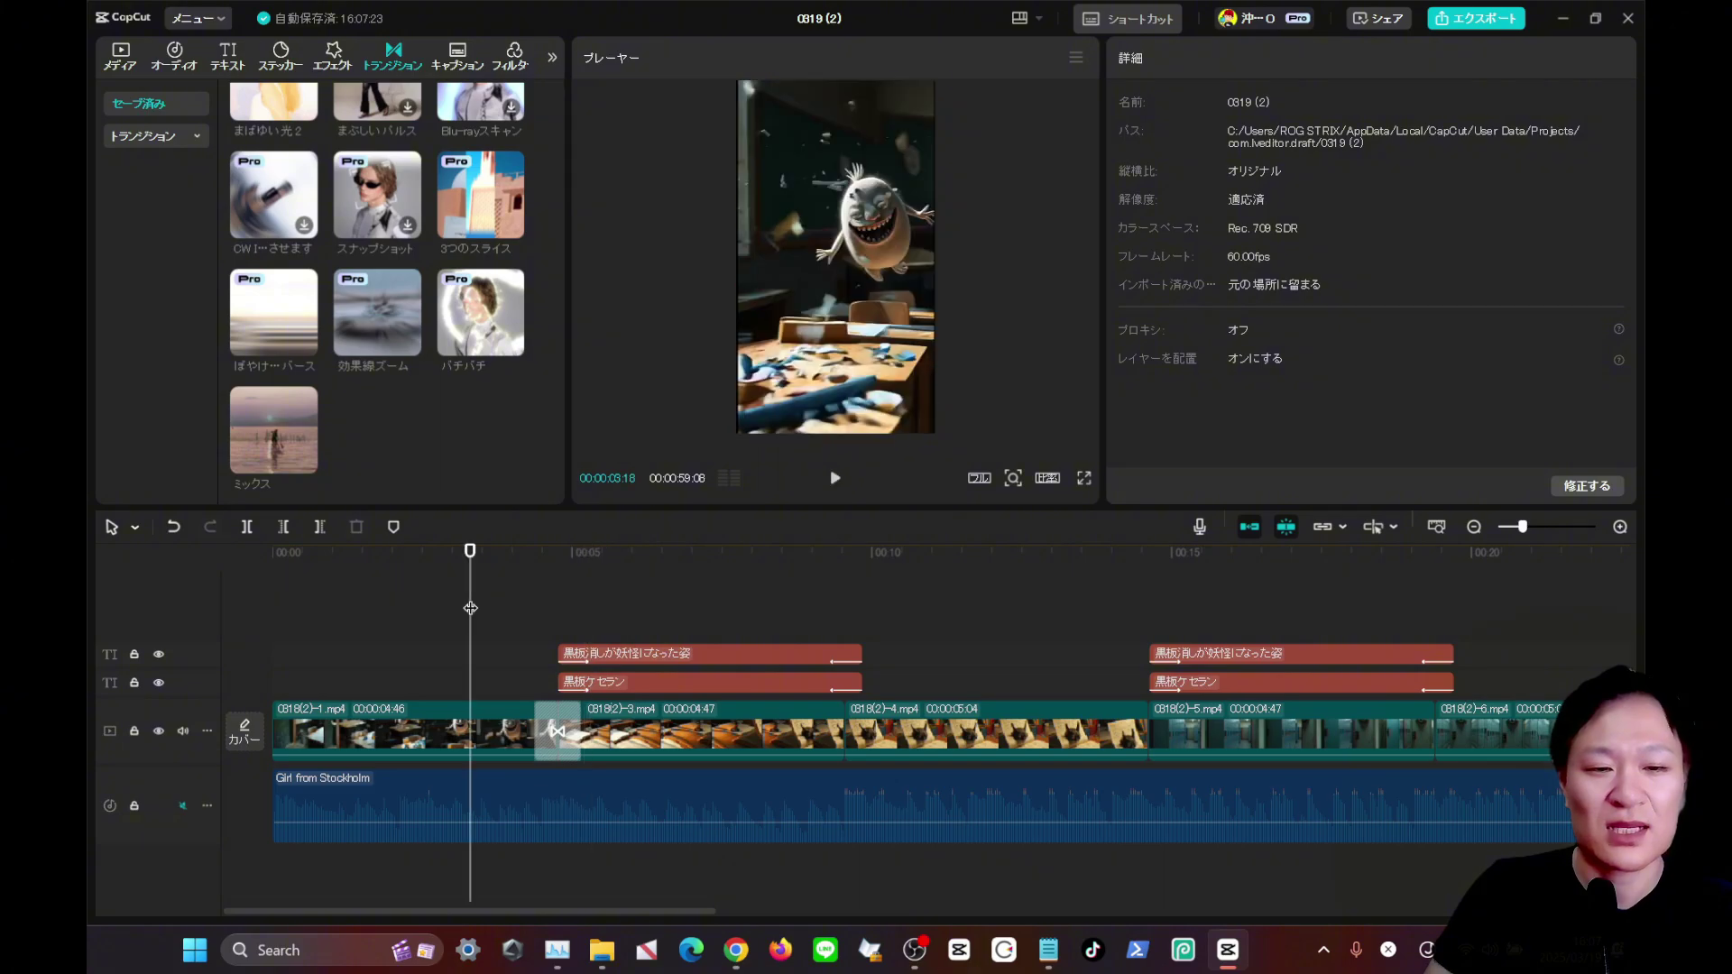
{"action": "key", "text": "space"}
{"action": "left_click_drag", "start_coordinate": [535, 577], "coordinate": [599, 567]}
Try the rotating CWI…させます transition between clips 0318(2)-1 and 0318(2)-3 and play it back.
{"action": "left_click", "coordinate": [557, 731]}
{"action": "left_click", "coordinate": [463, 596]}
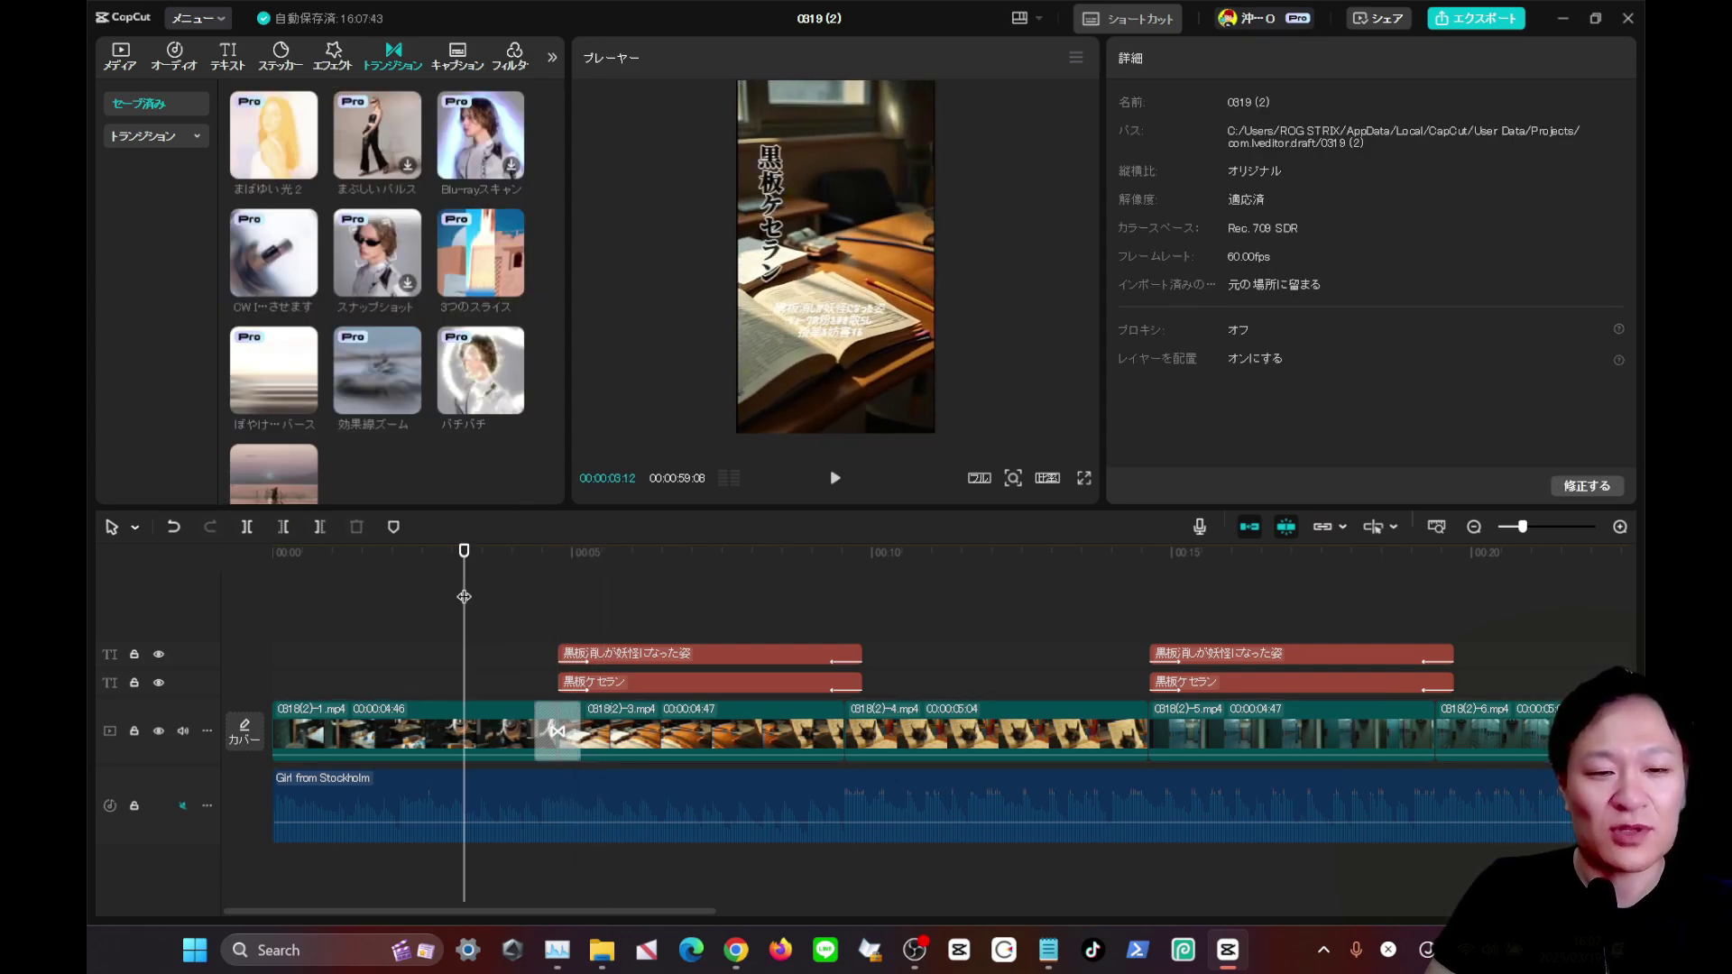
{"action": "key", "text": "space"}
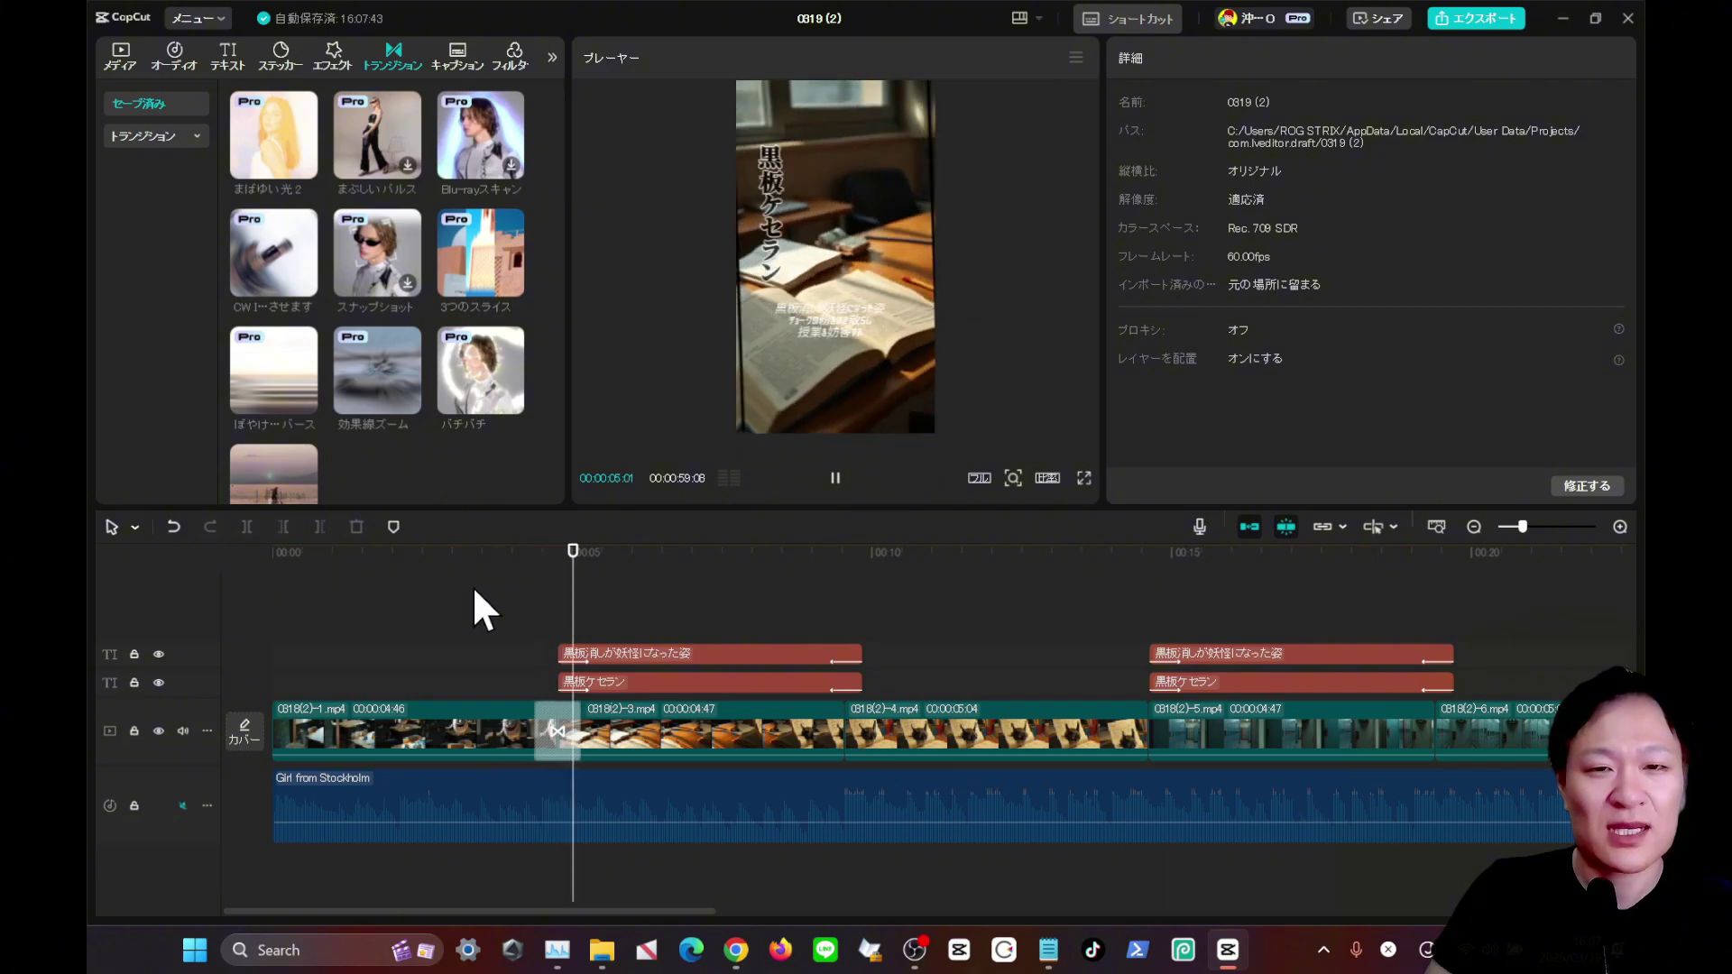
{"action": "key", "text": "space"}
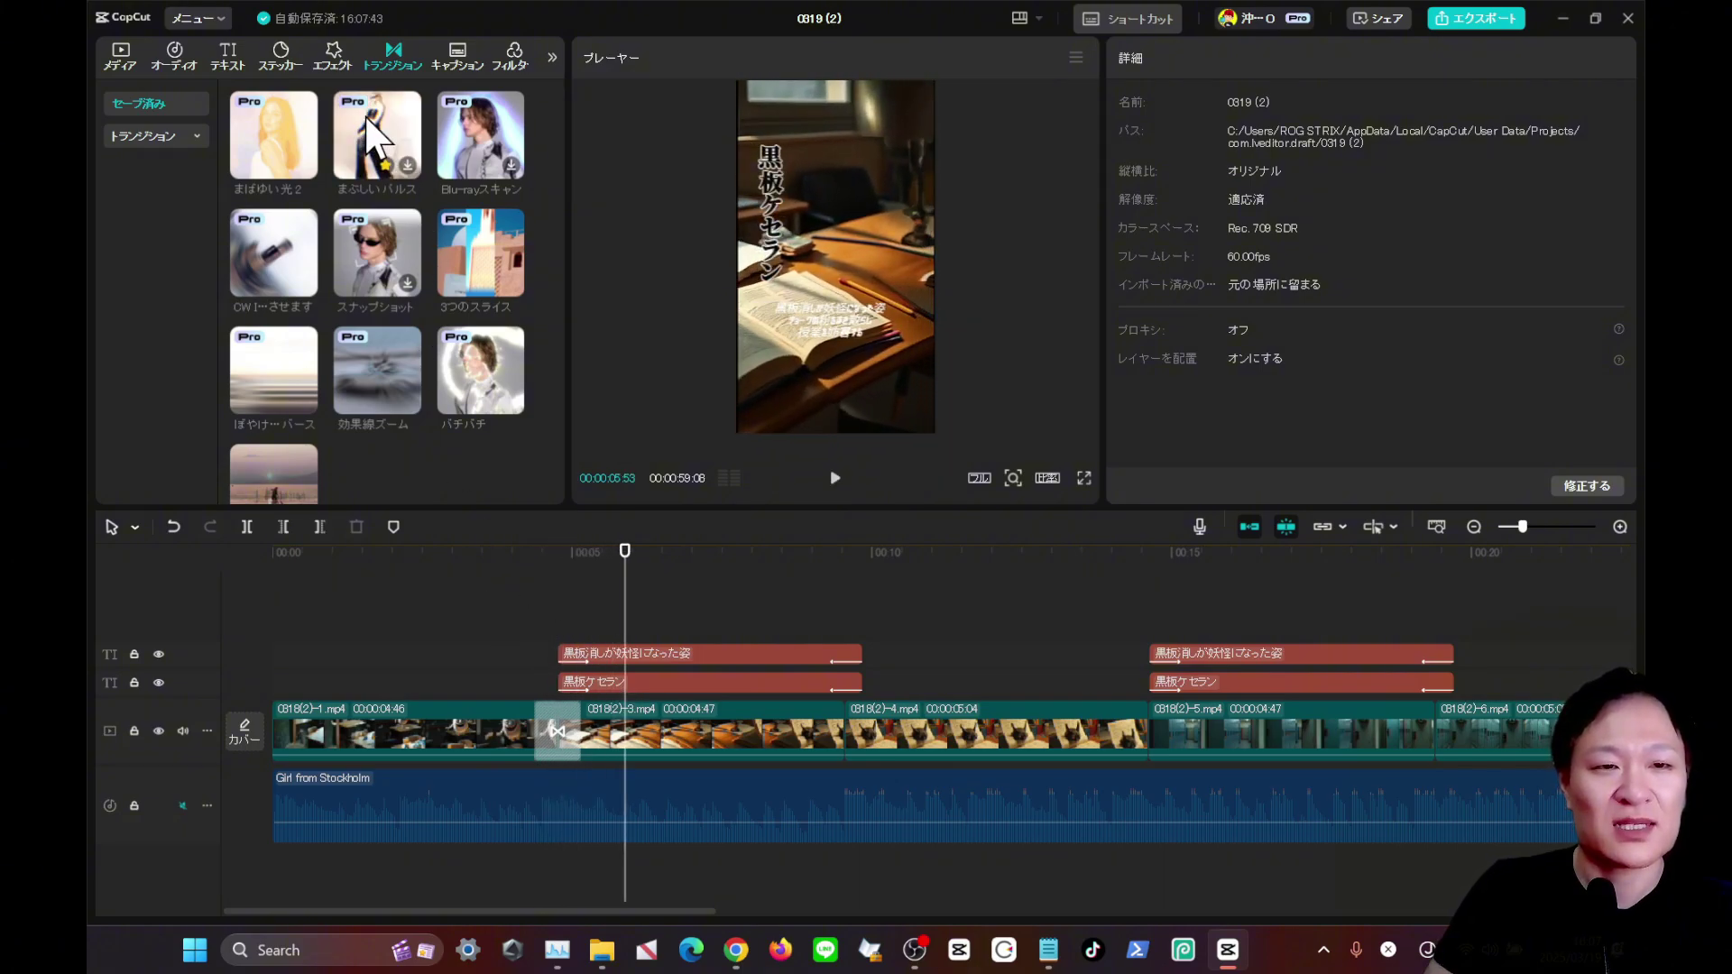
Put the まばゆい光2 transition on the cut between clips 0318(2)-1 and 0318(2)-3 and apply it to all cuts.
{"action": "left_click", "coordinate": [557, 730]}
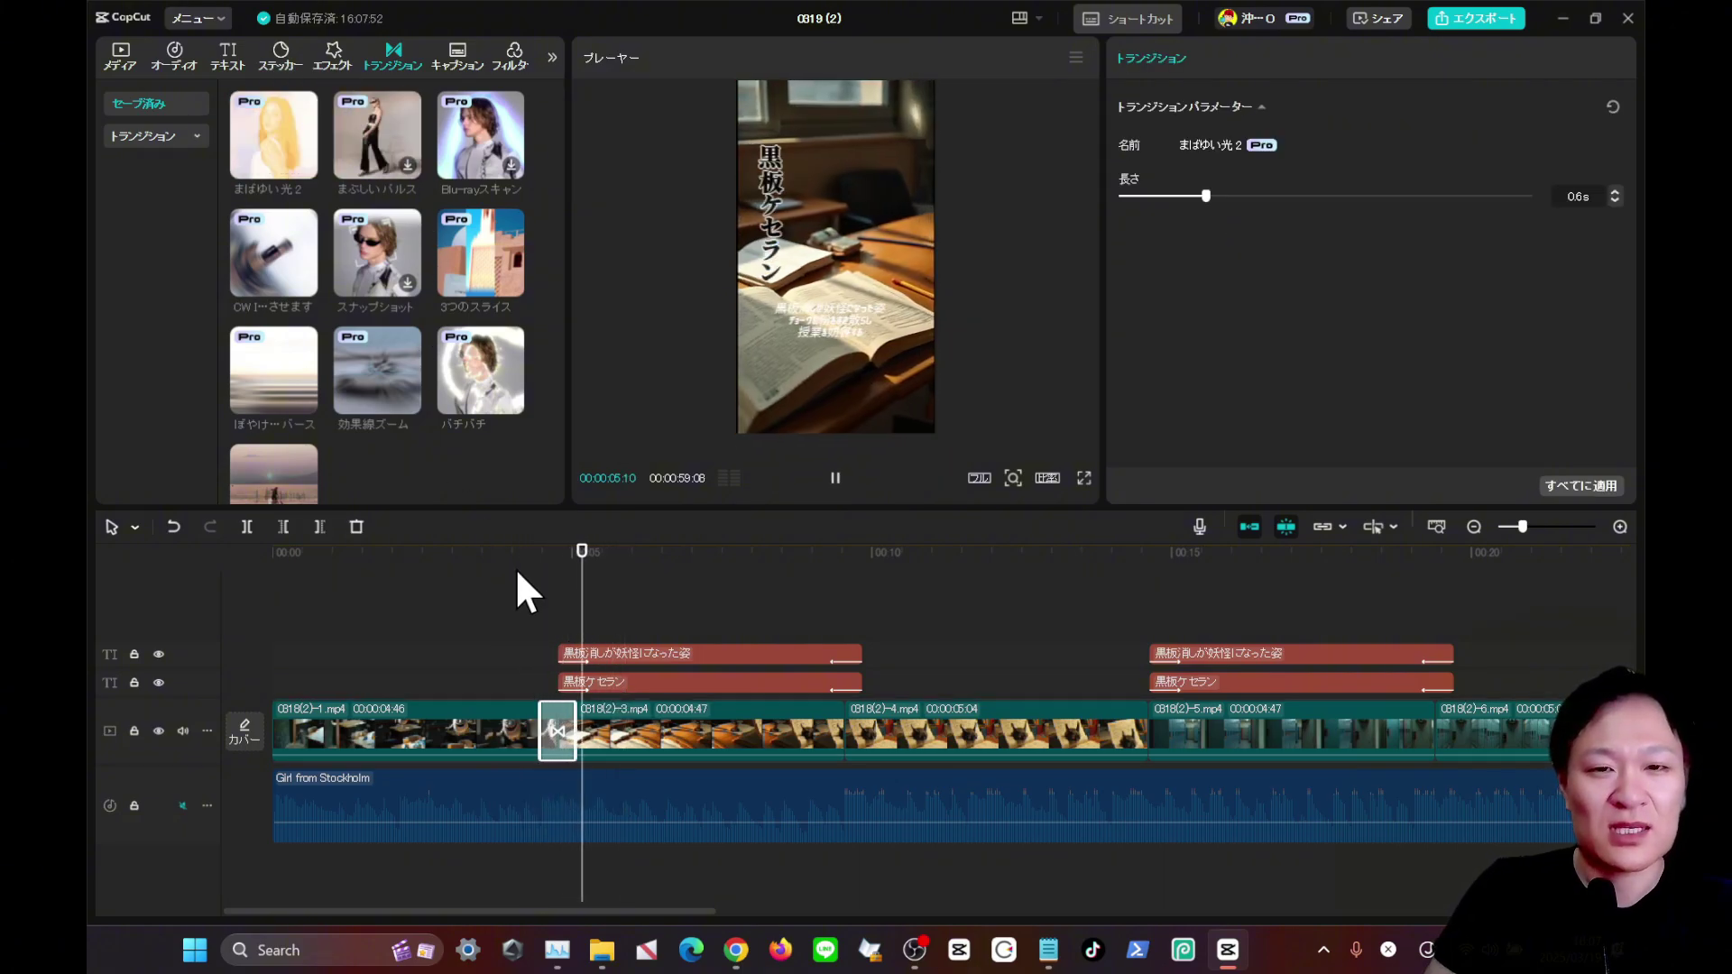
{"action": "left_click", "coordinate": [200, 135]}
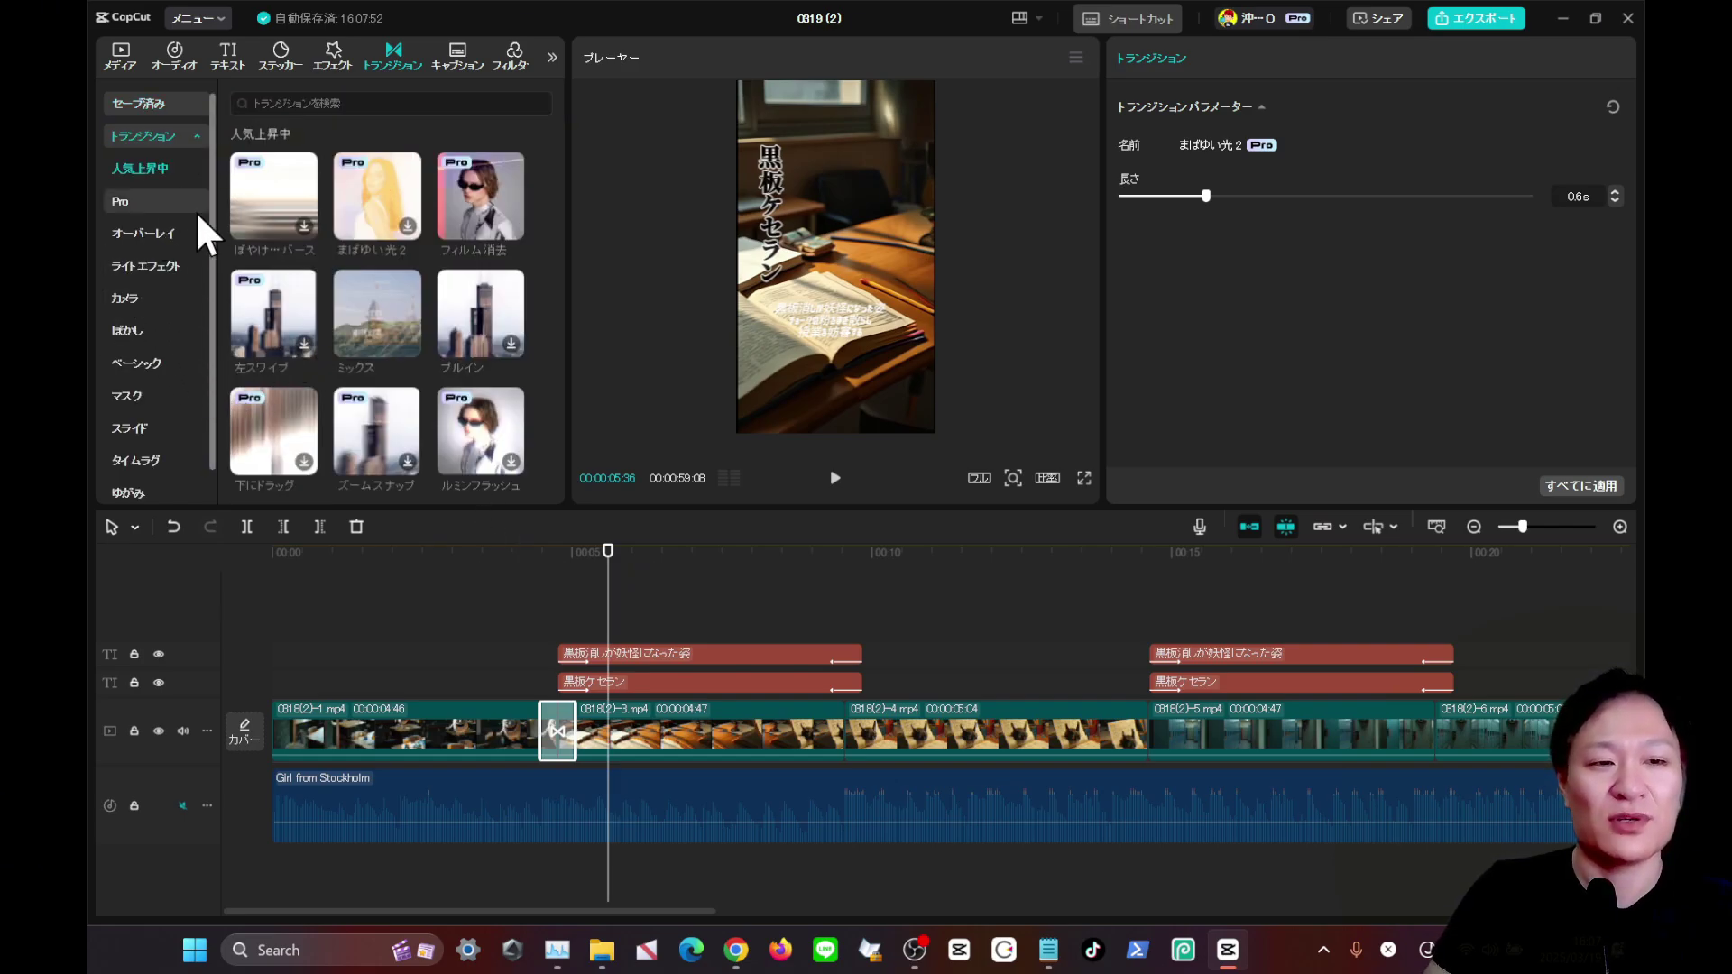
{"action": "scroll", "coordinate": [375, 669], "scroll_direction": "right", "scroll_amount": 3}
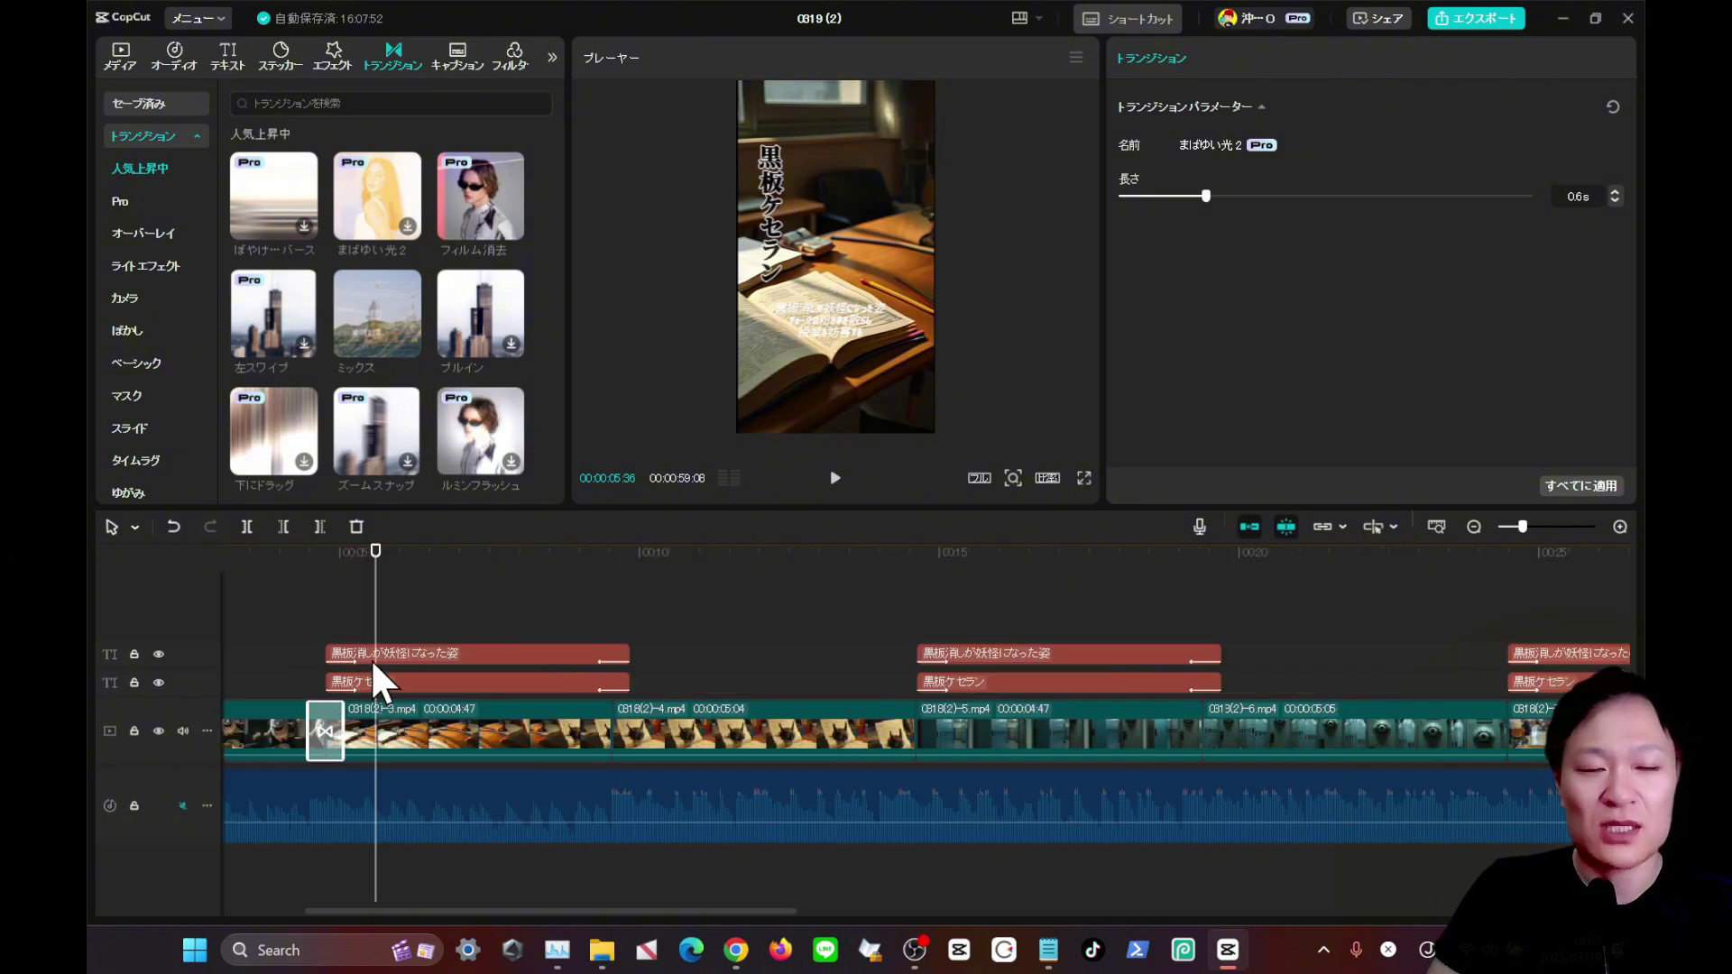
{"action": "left_click", "coordinate": [323, 554]}
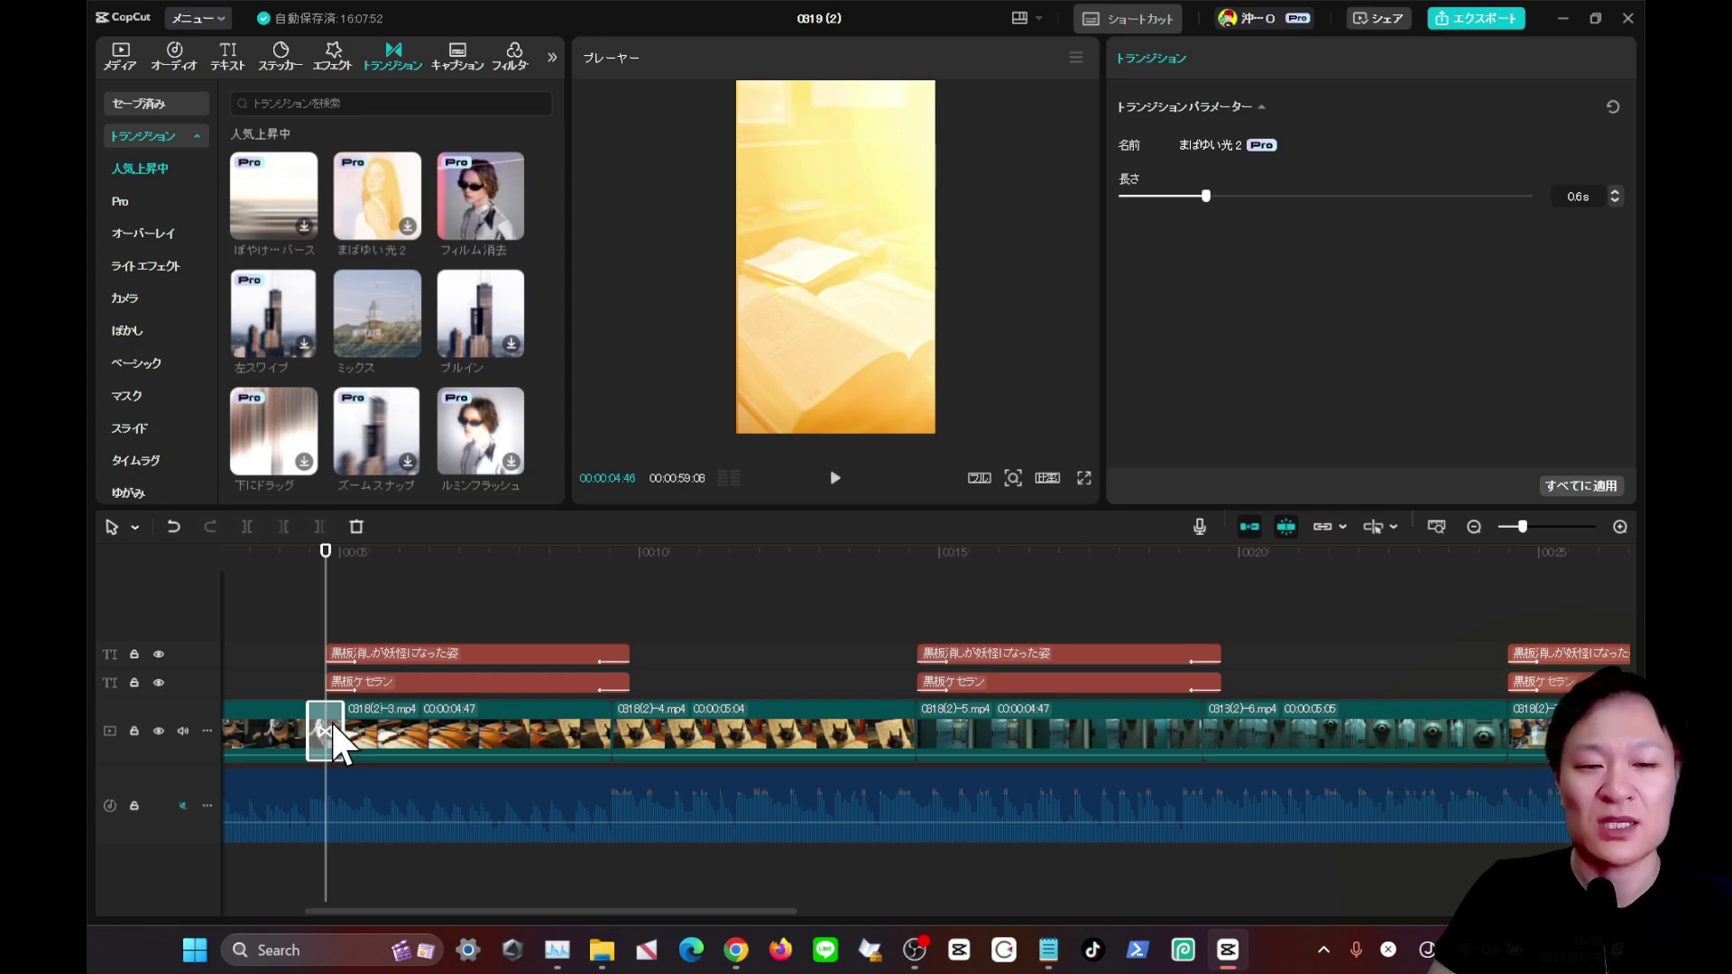
{"action": "left_click", "coordinate": [1619, 492]}
Insert the missing clip 0318(2)-2.mp4 between clips 0318(2)-1 and 0318(2)-3 on the main video track.
{"action": "scroll", "coordinate": [572, 741], "scroll_direction": "down", "scroll_amount": 5}
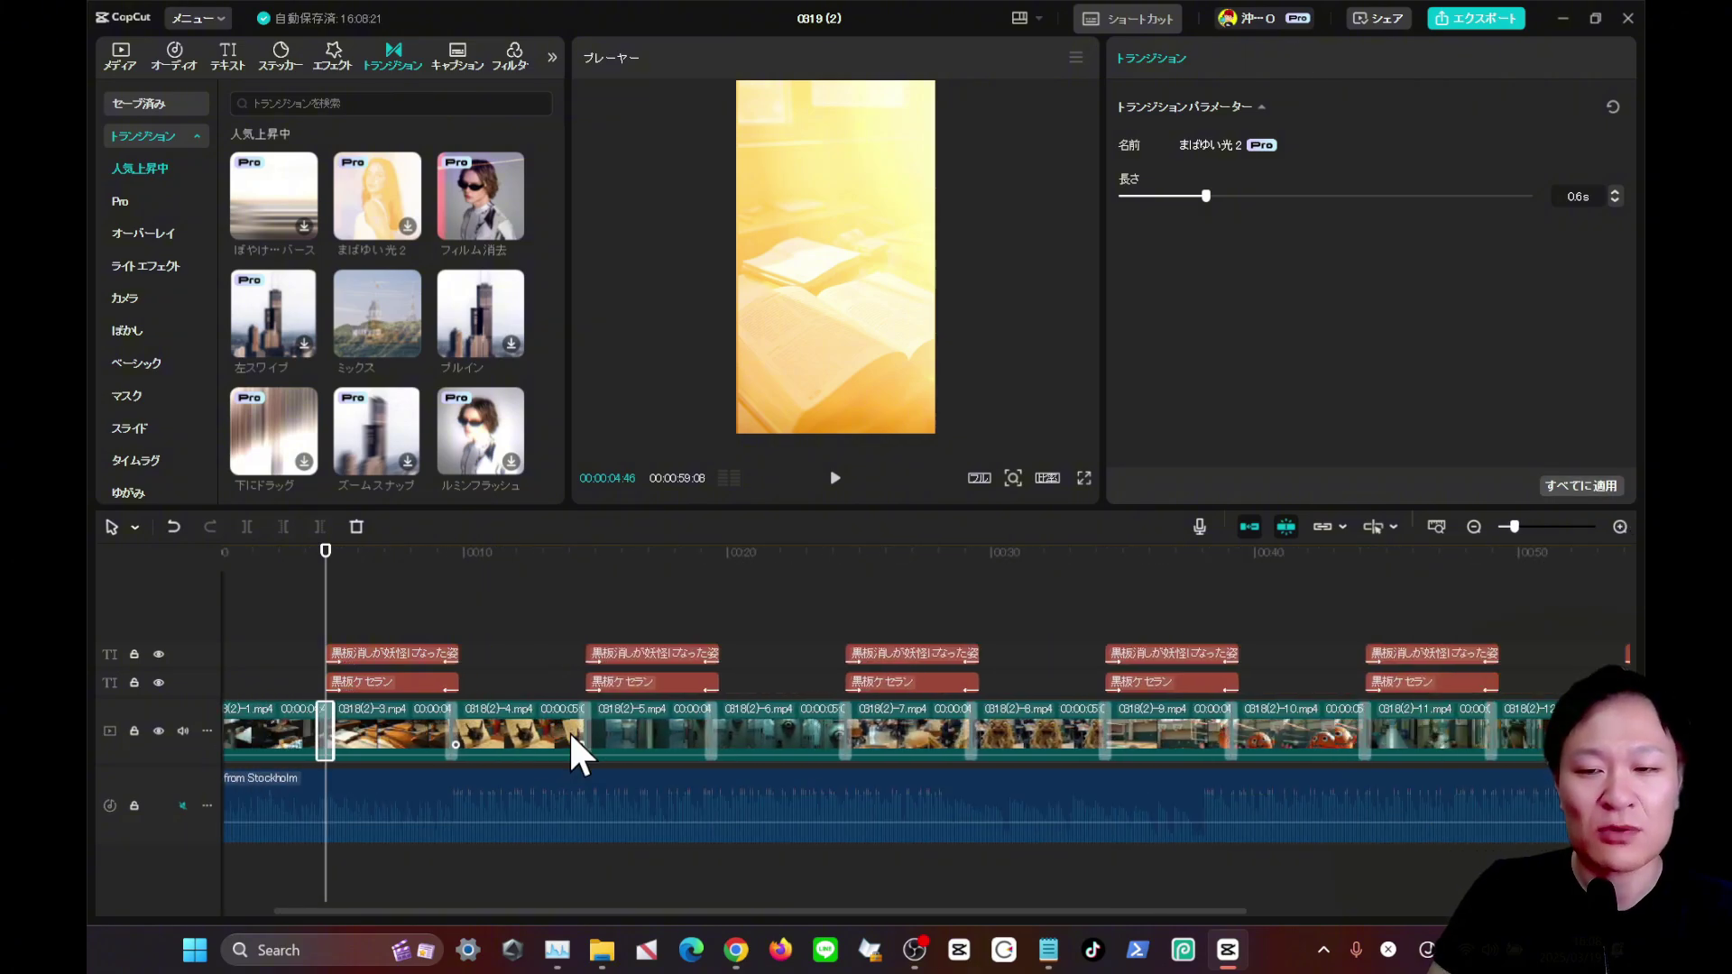
{"action": "scroll", "coordinate": [578, 753], "scroll_direction": "down", "scroll_amount": 1}
{"action": "left_click", "coordinate": [487, 651]}
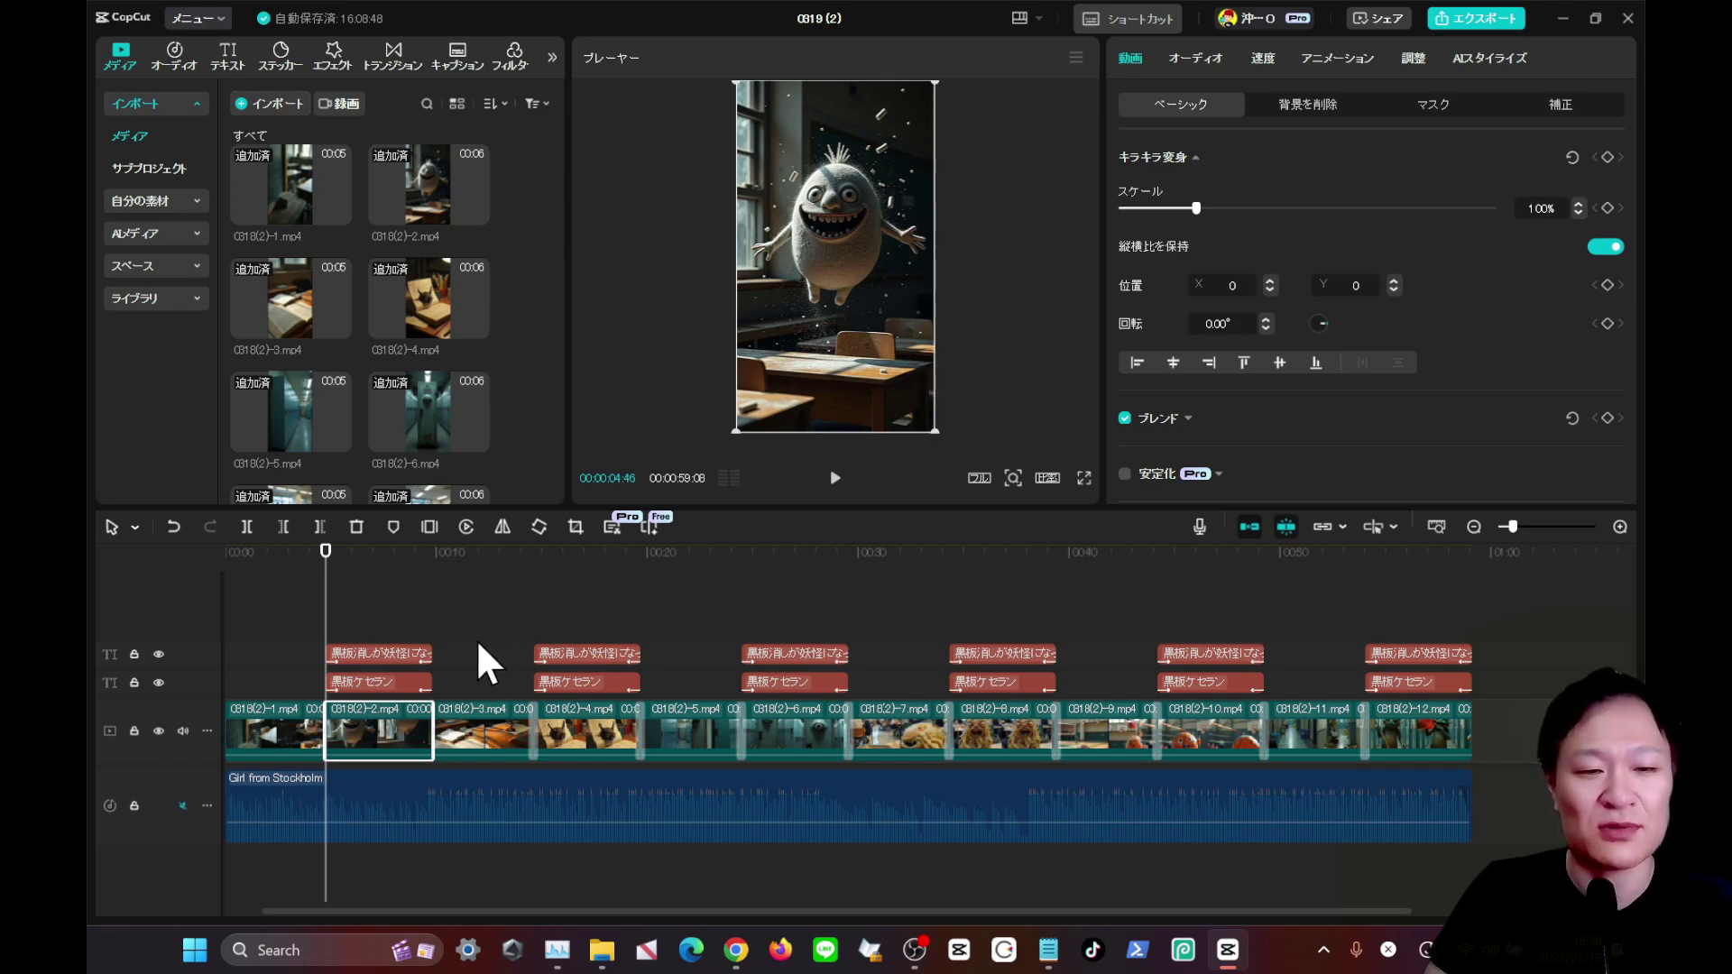
Add the 効果線ズーム transition to the cut between clips 0318(2)-1 and 0318(2)-2.
{"action": "scroll", "coordinate": [478, 663], "scroll_direction": "up", "scroll_amount": 5}
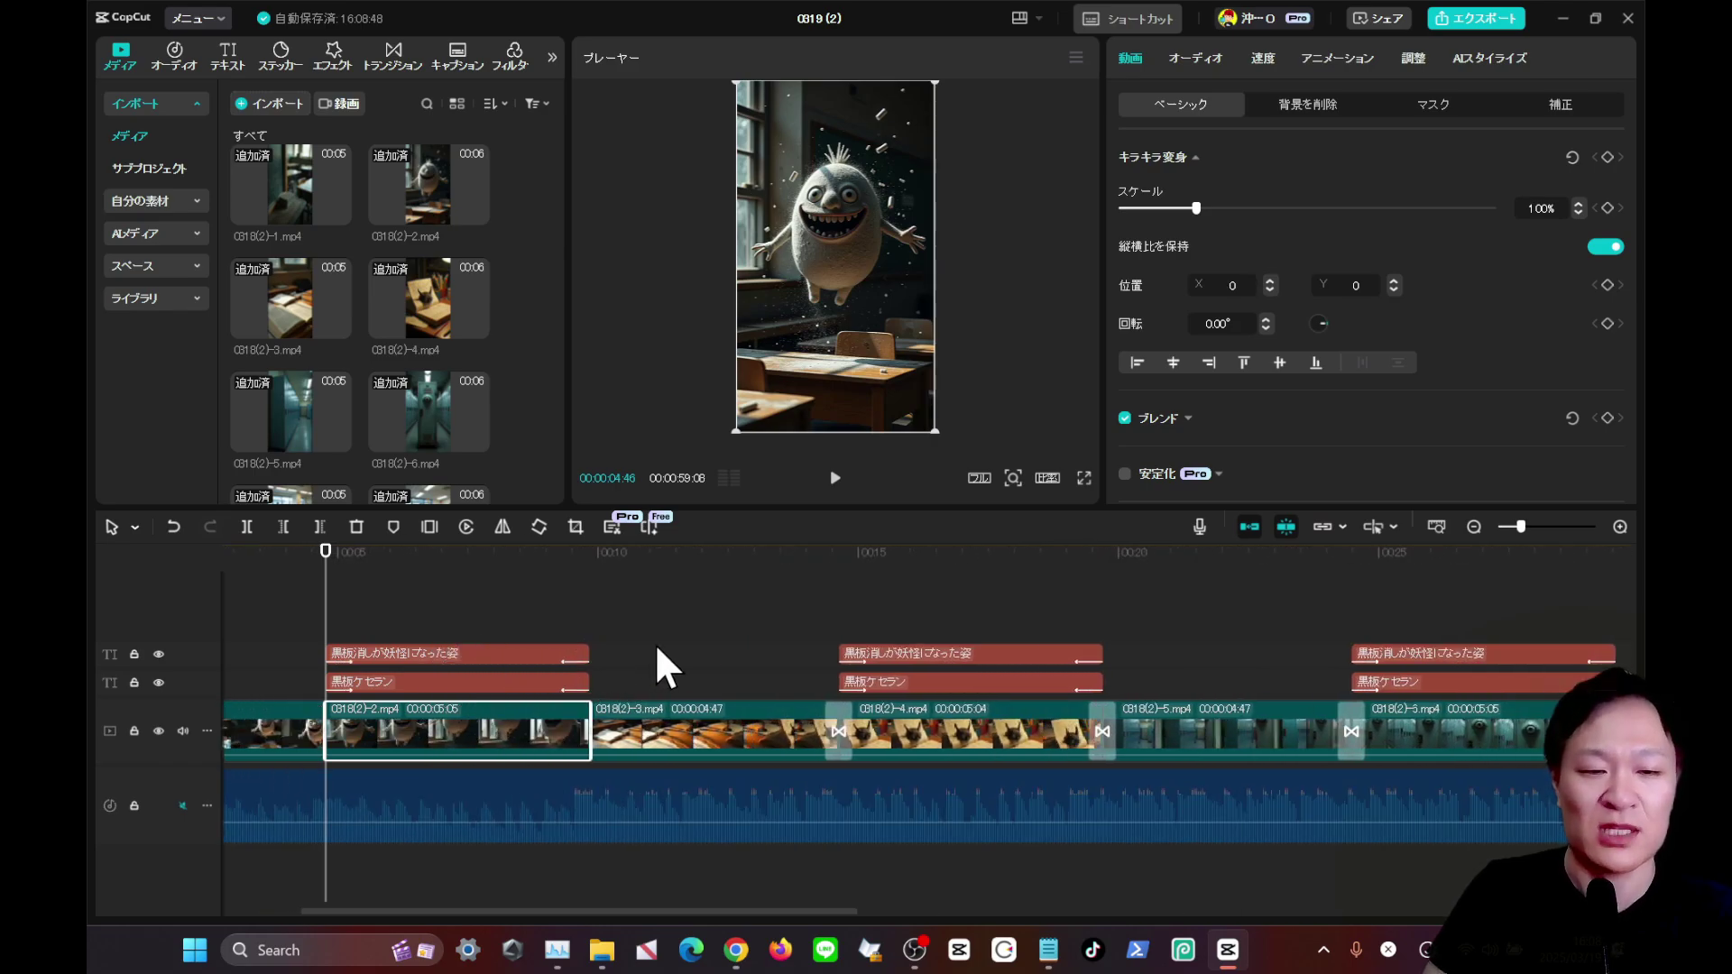
{"action": "left_click", "coordinate": [399, 583]}
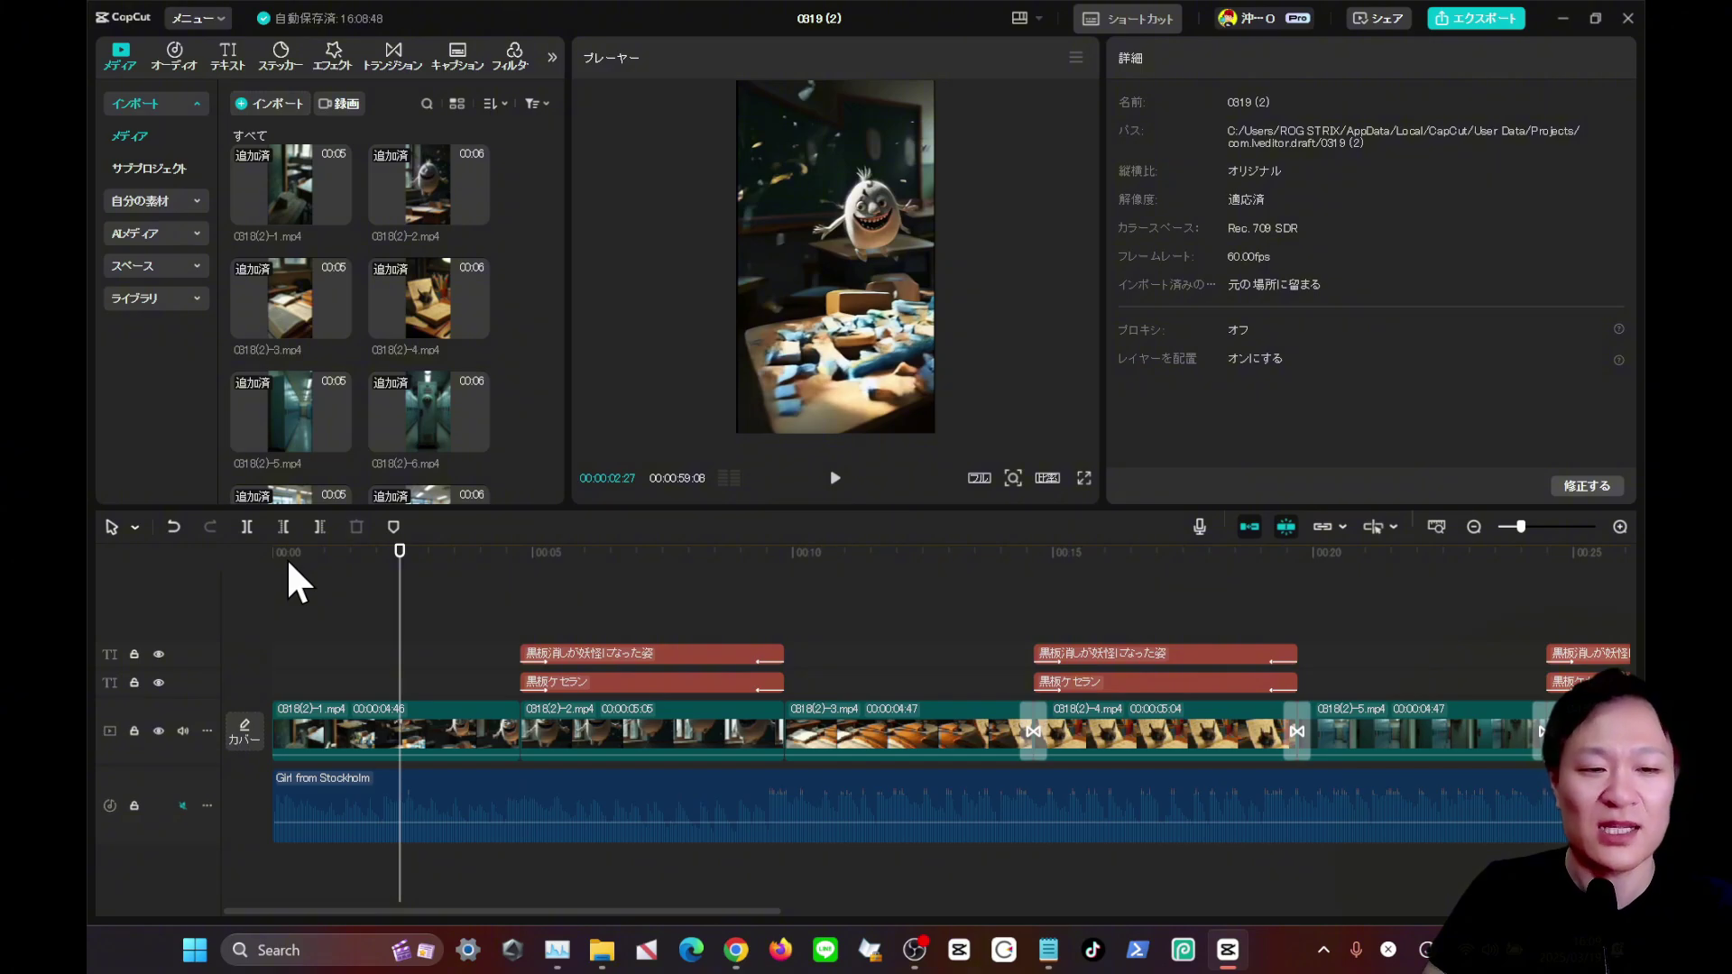
{"action": "left_click_drag", "start_coordinate": [361, 582], "coordinate": [519, 594]}
{"action": "left_click_drag", "start_coordinate": [377, 369], "coordinate": [520, 731]}
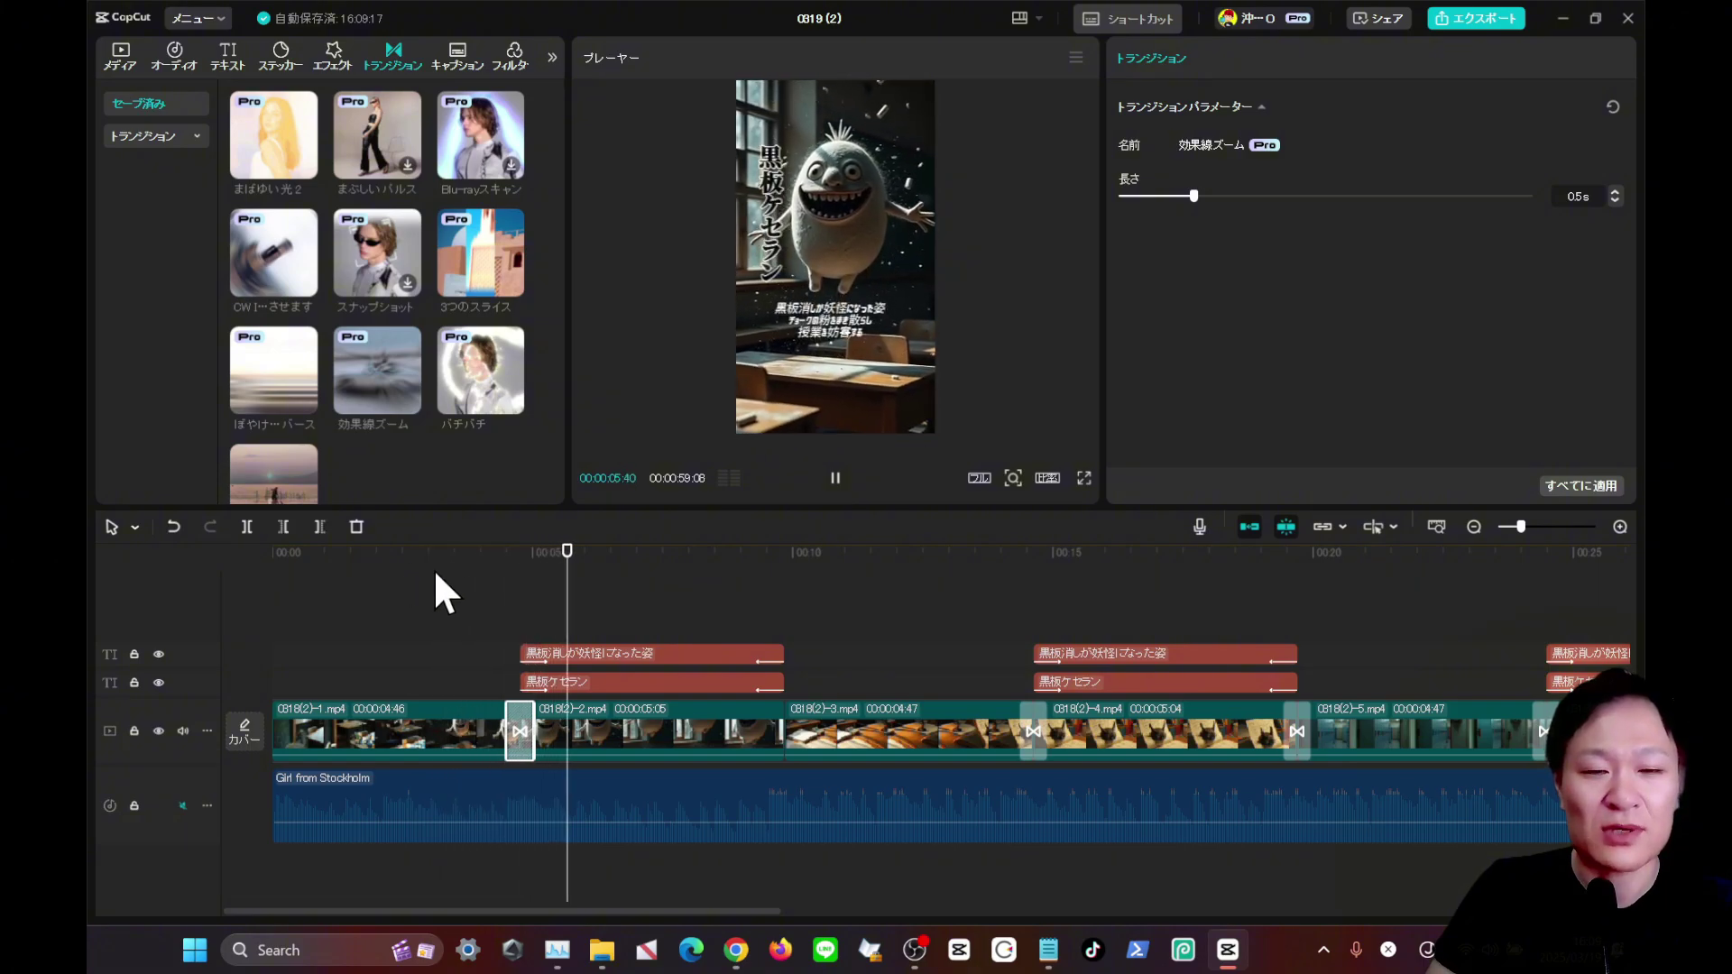
Try the 3つのスライス transition between clips 0318(2)-2 and 0318(2)-3 and play it back.
{"action": "left_click_drag", "start_coordinate": [747, 554], "coordinate": [782, 567]}
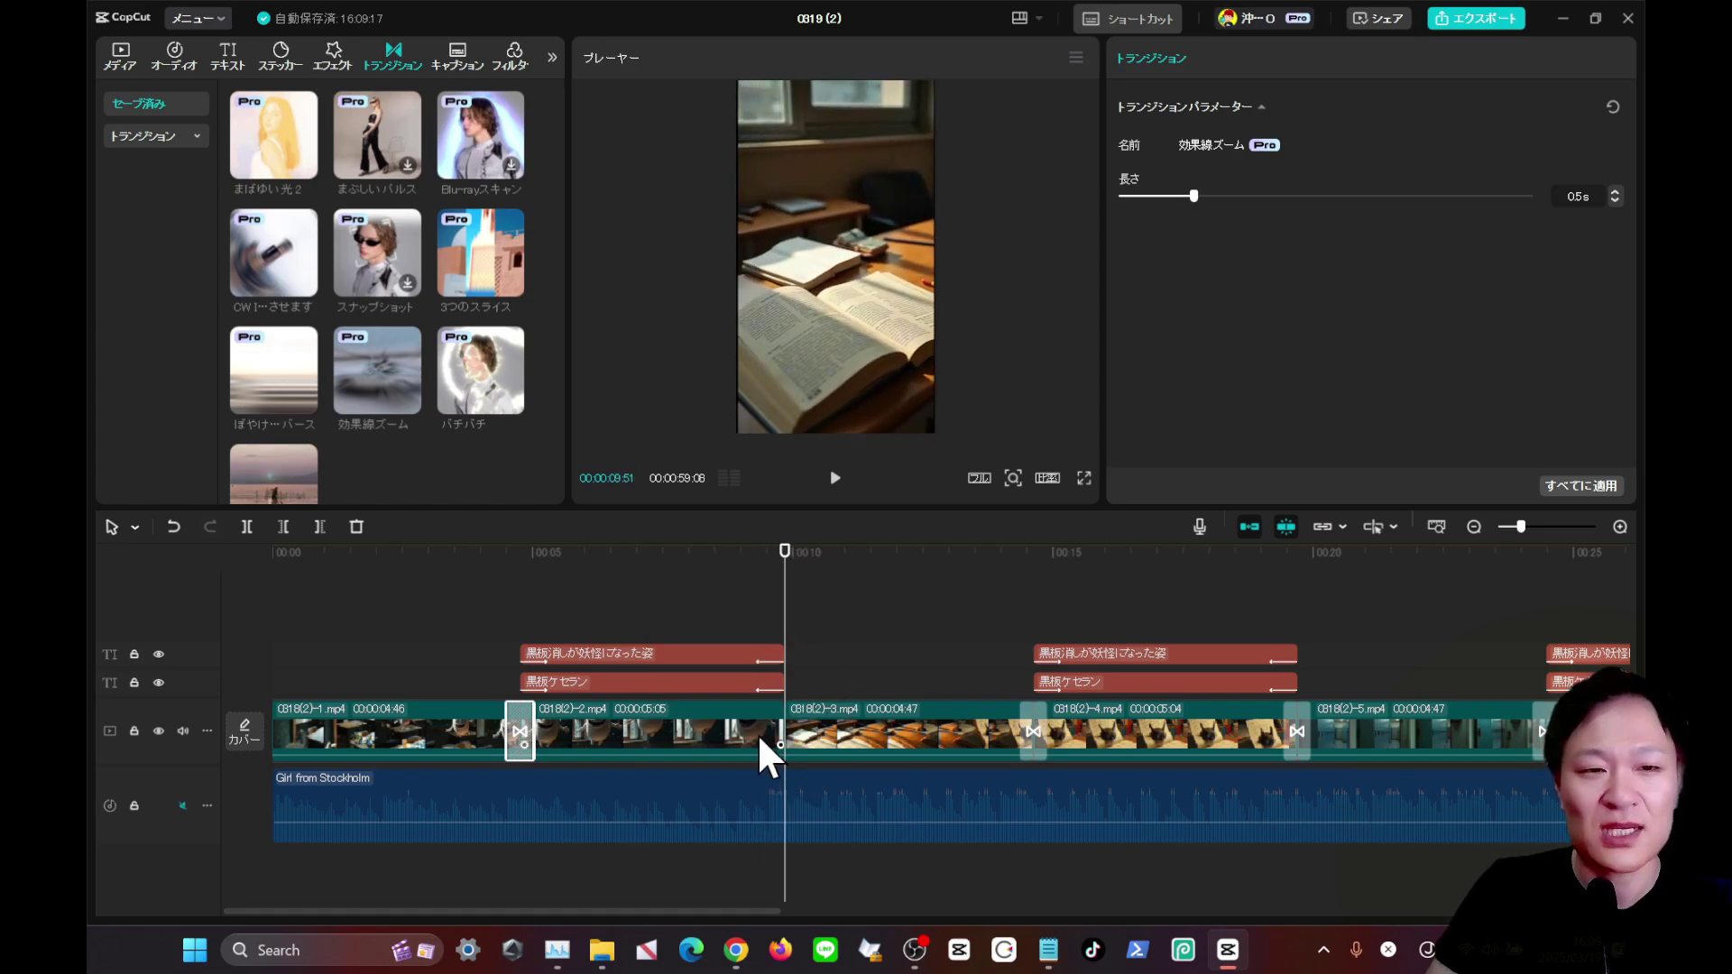
{"action": "mouse_move", "coordinate": [464, 253]}
{"action": "left_click_drag", "start_coordinate": [464, 253], "coordinate": [785, 728]}
{"action": "left_click", "coordinate": [706, 586]}
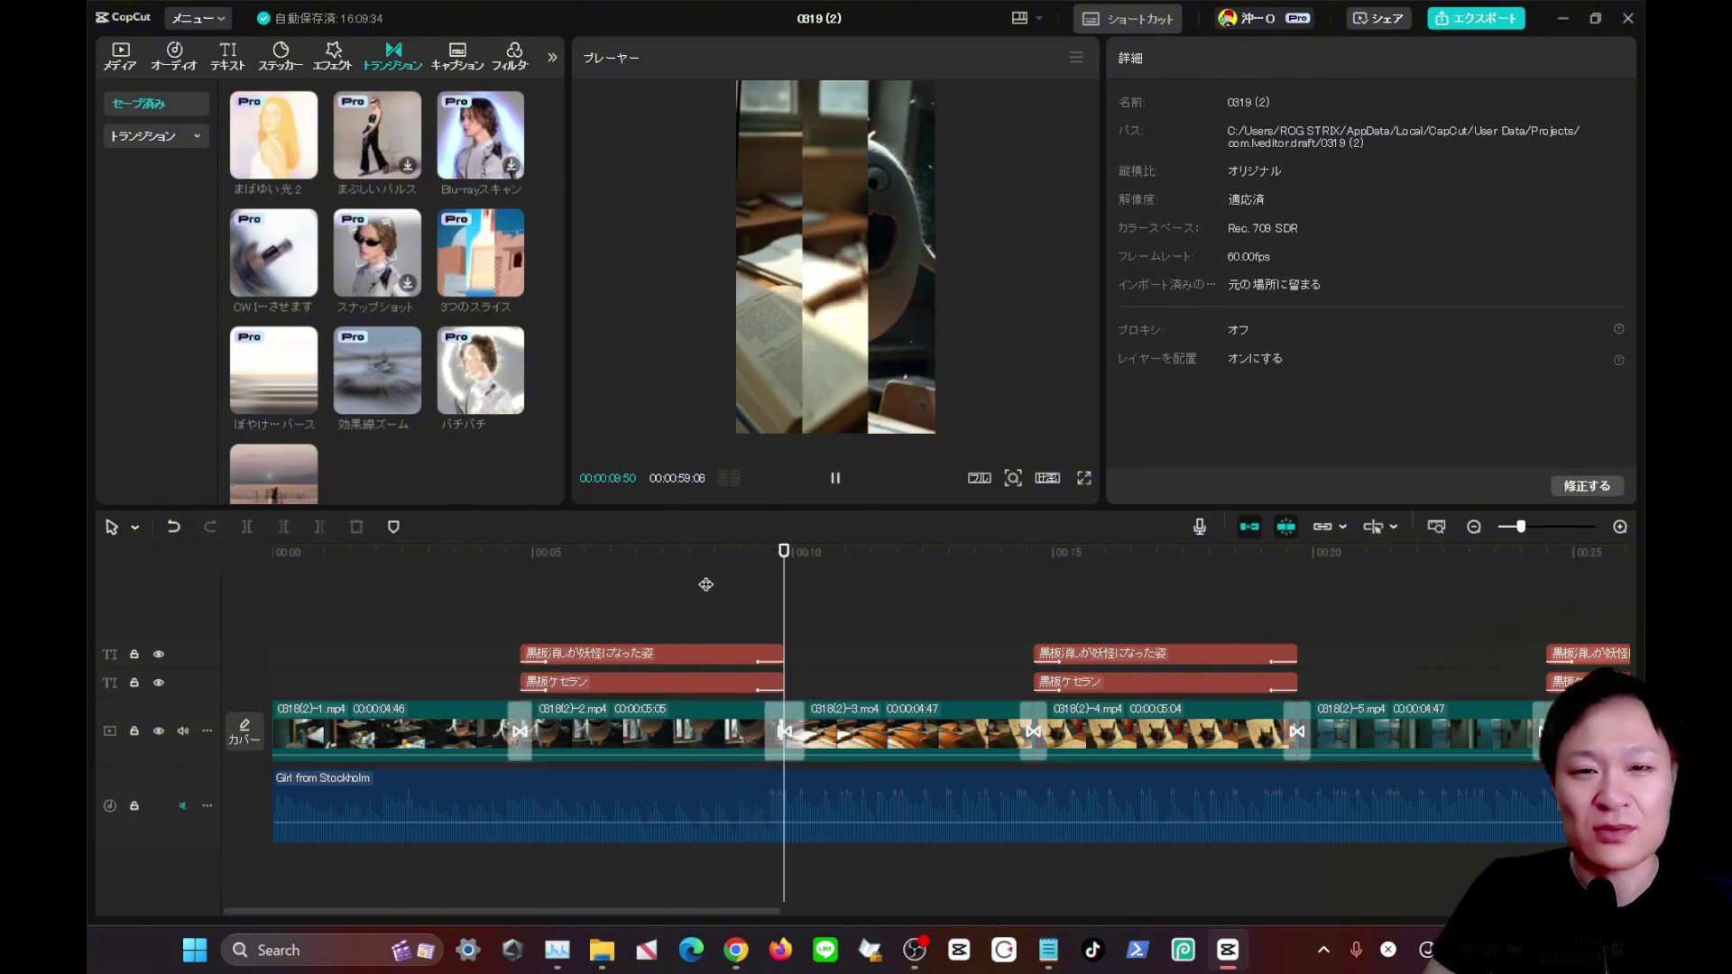
{"action": "key", "text": "space"}
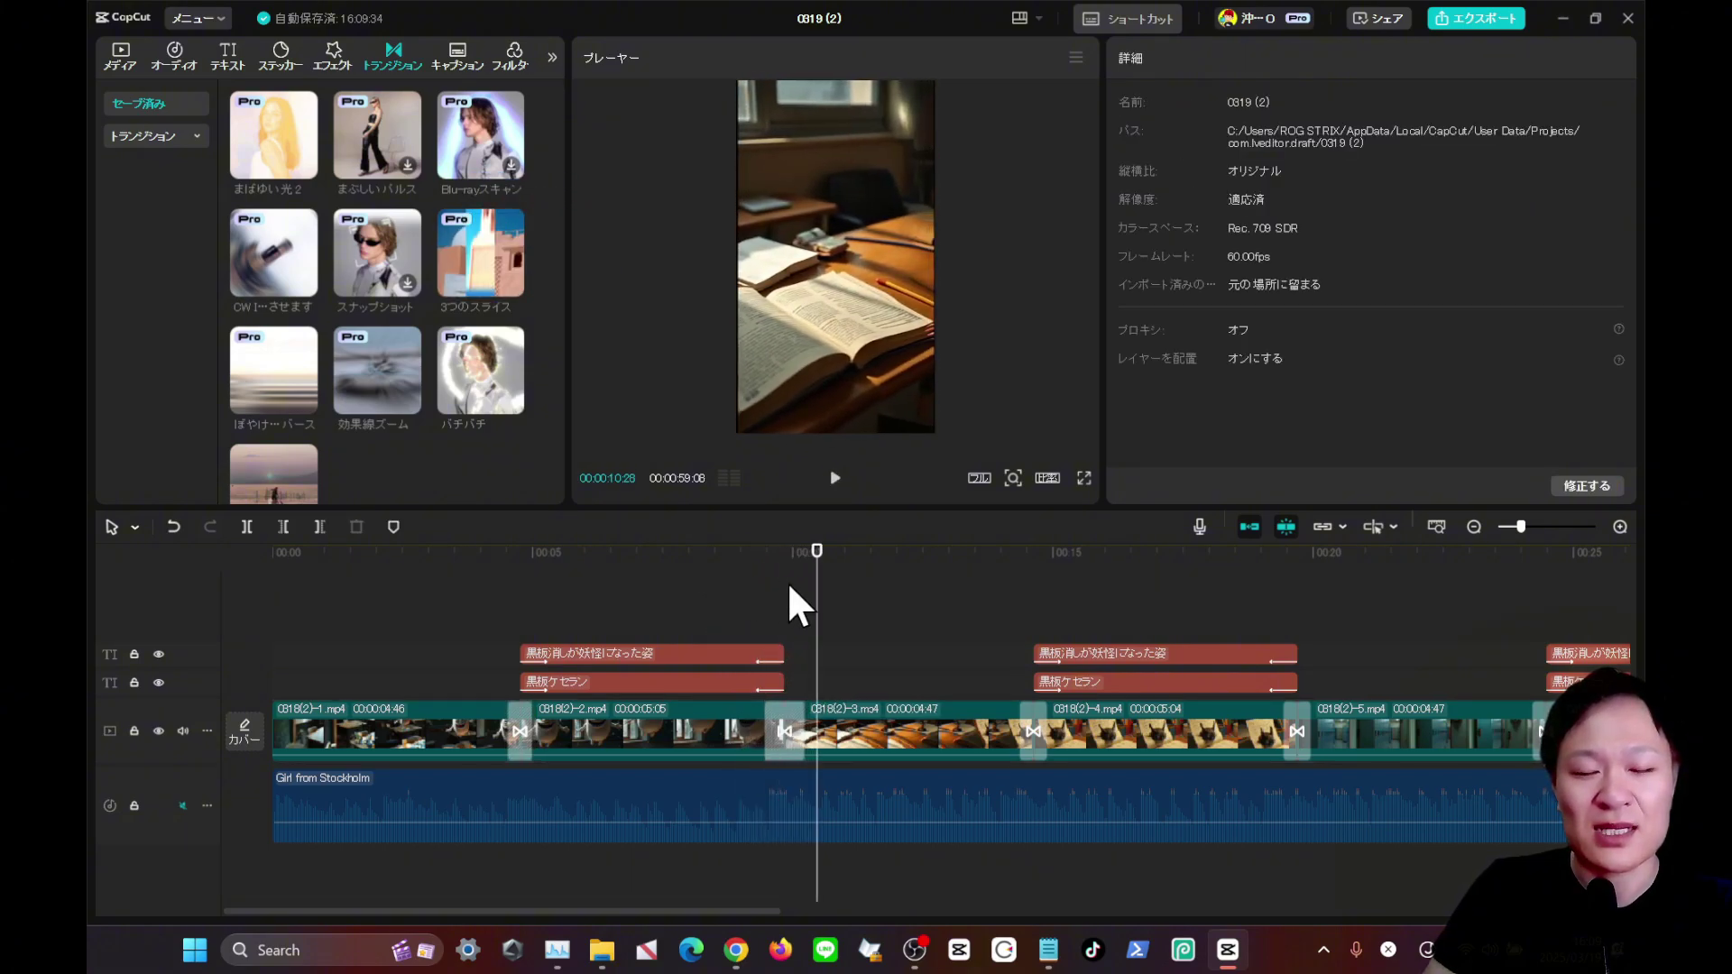
Try a different saved transition on the cut between clips 0318(2)-2 and 0318(2)-3 and replay the cut.
{"action": "left_click", "coordinate": [794, 717]}
{"action": "left_click", "coordinate": [793, 717]}
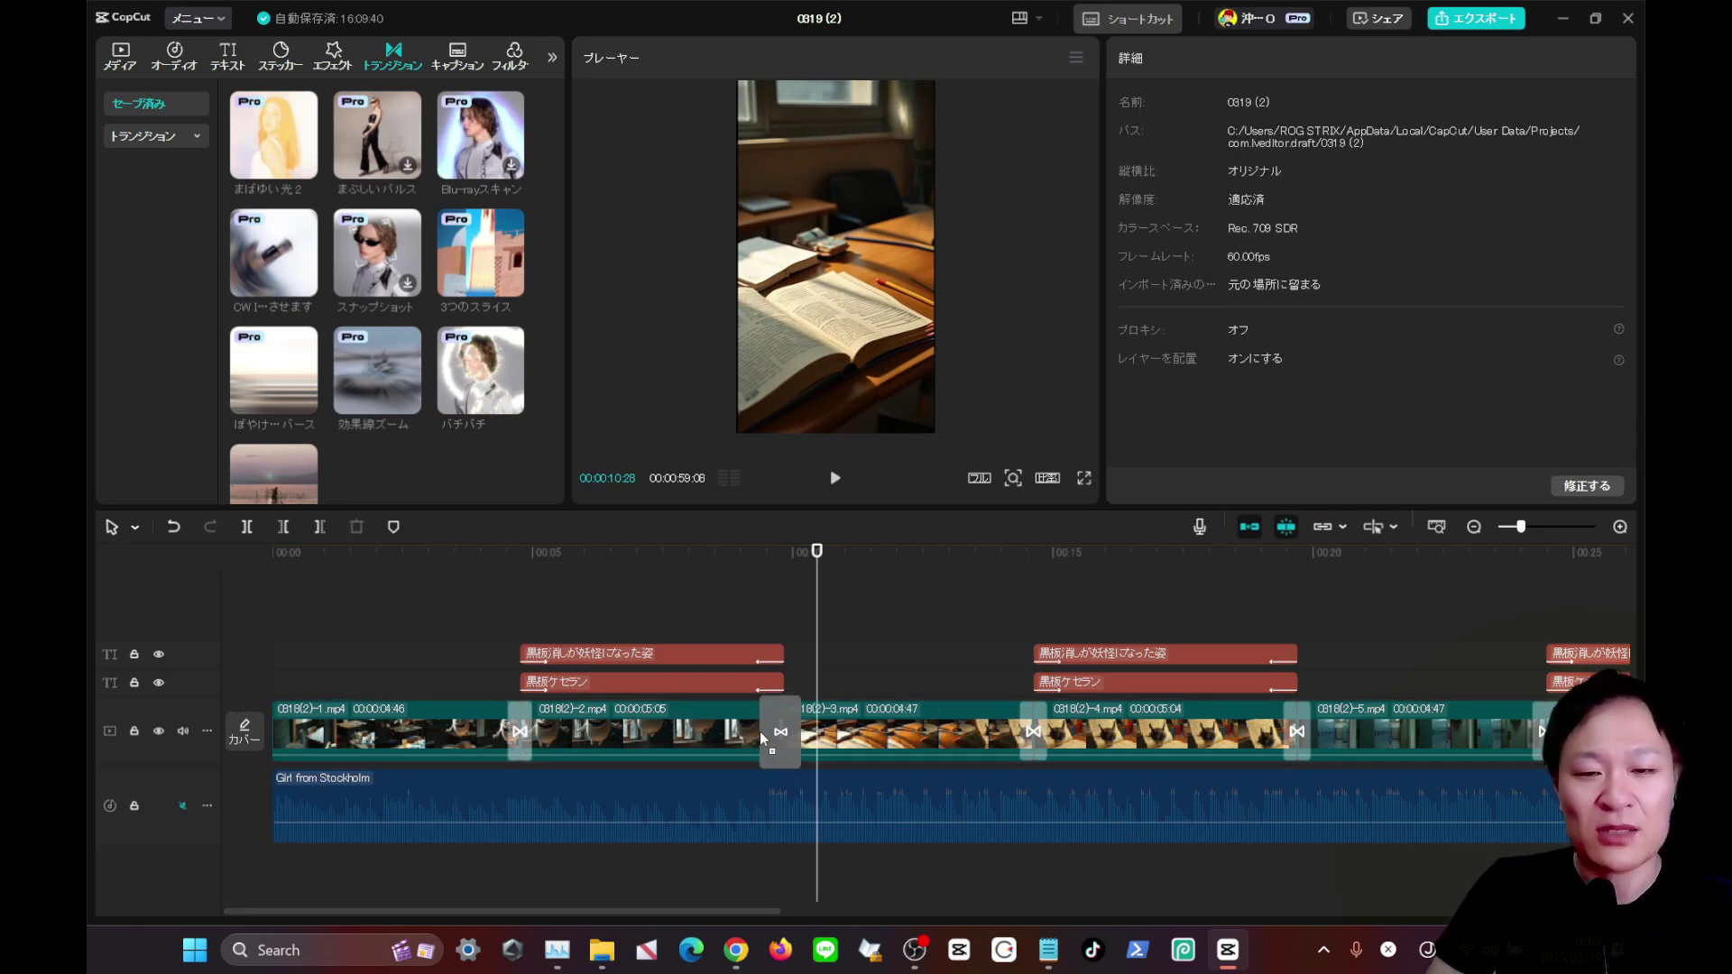
{"action": "left_click", "coordinate": [785, 722]}
{"action": "left_click", "coordinate": [717, 592]}
{"action": "key", "text": "space"}
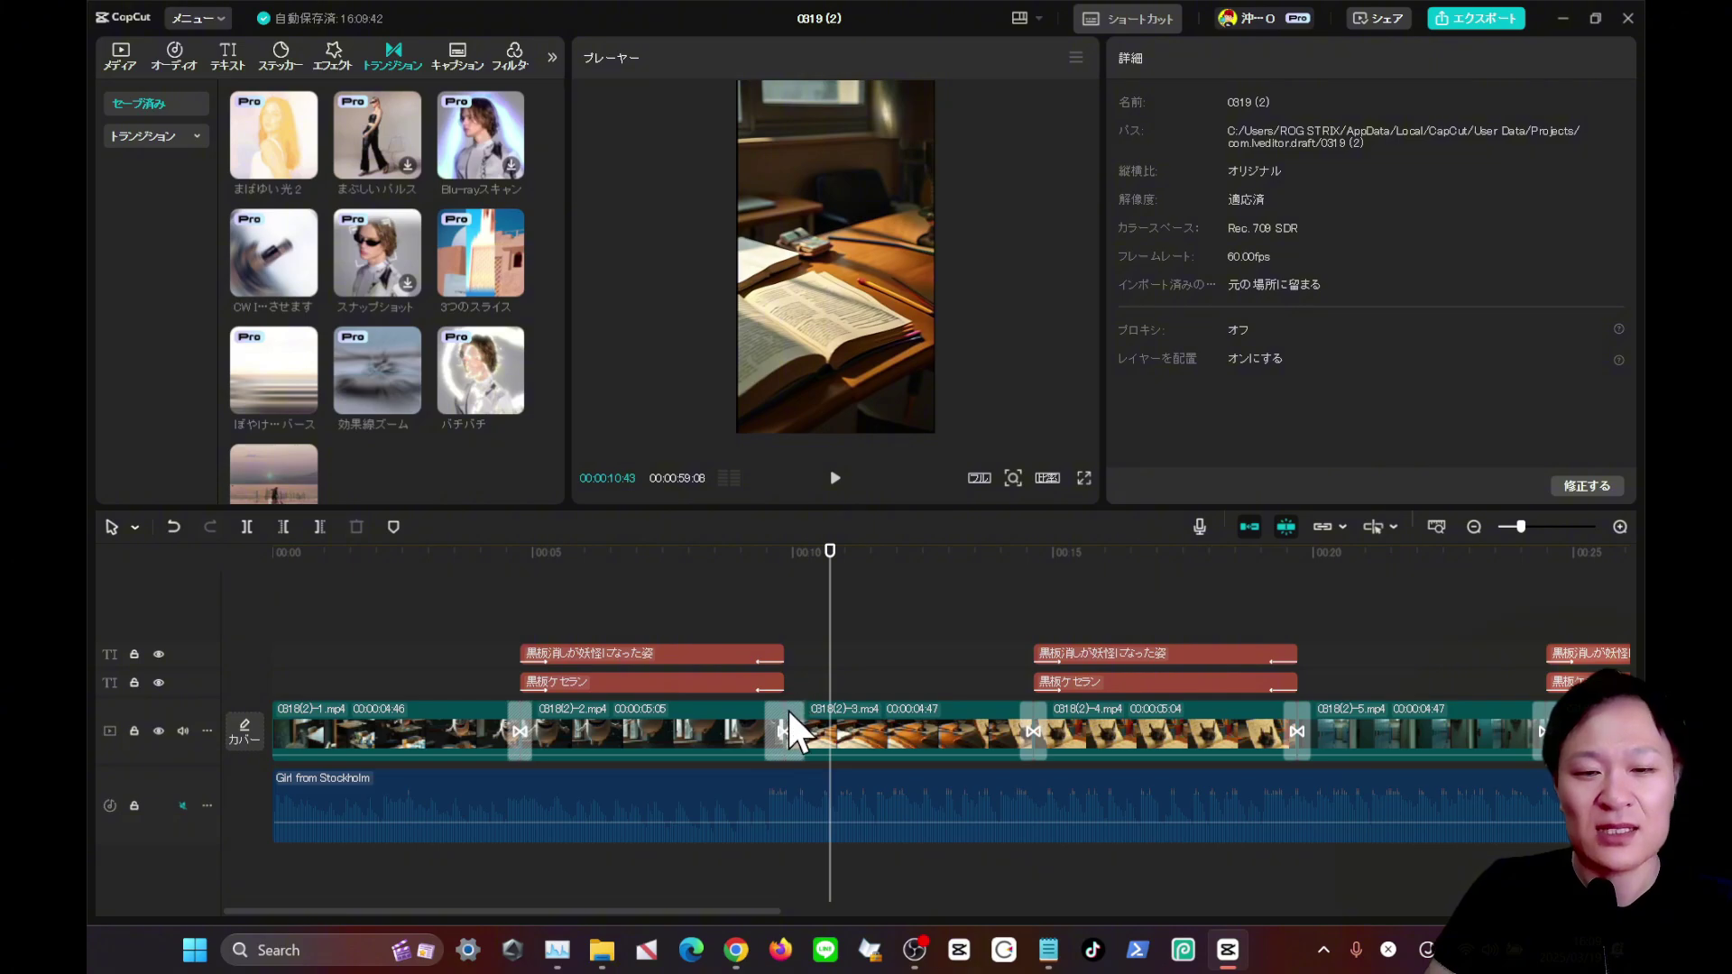
Replace the transition between clips 0318(2)-2 and 0318(2)-3 with the rotating CWI…させます transition and preview it.
{"action": "left_click", "coordinate": [790, 722]}
{"action": "left_click", "coordinate": [727, 600]}
{"action": "key", "text": "space"}
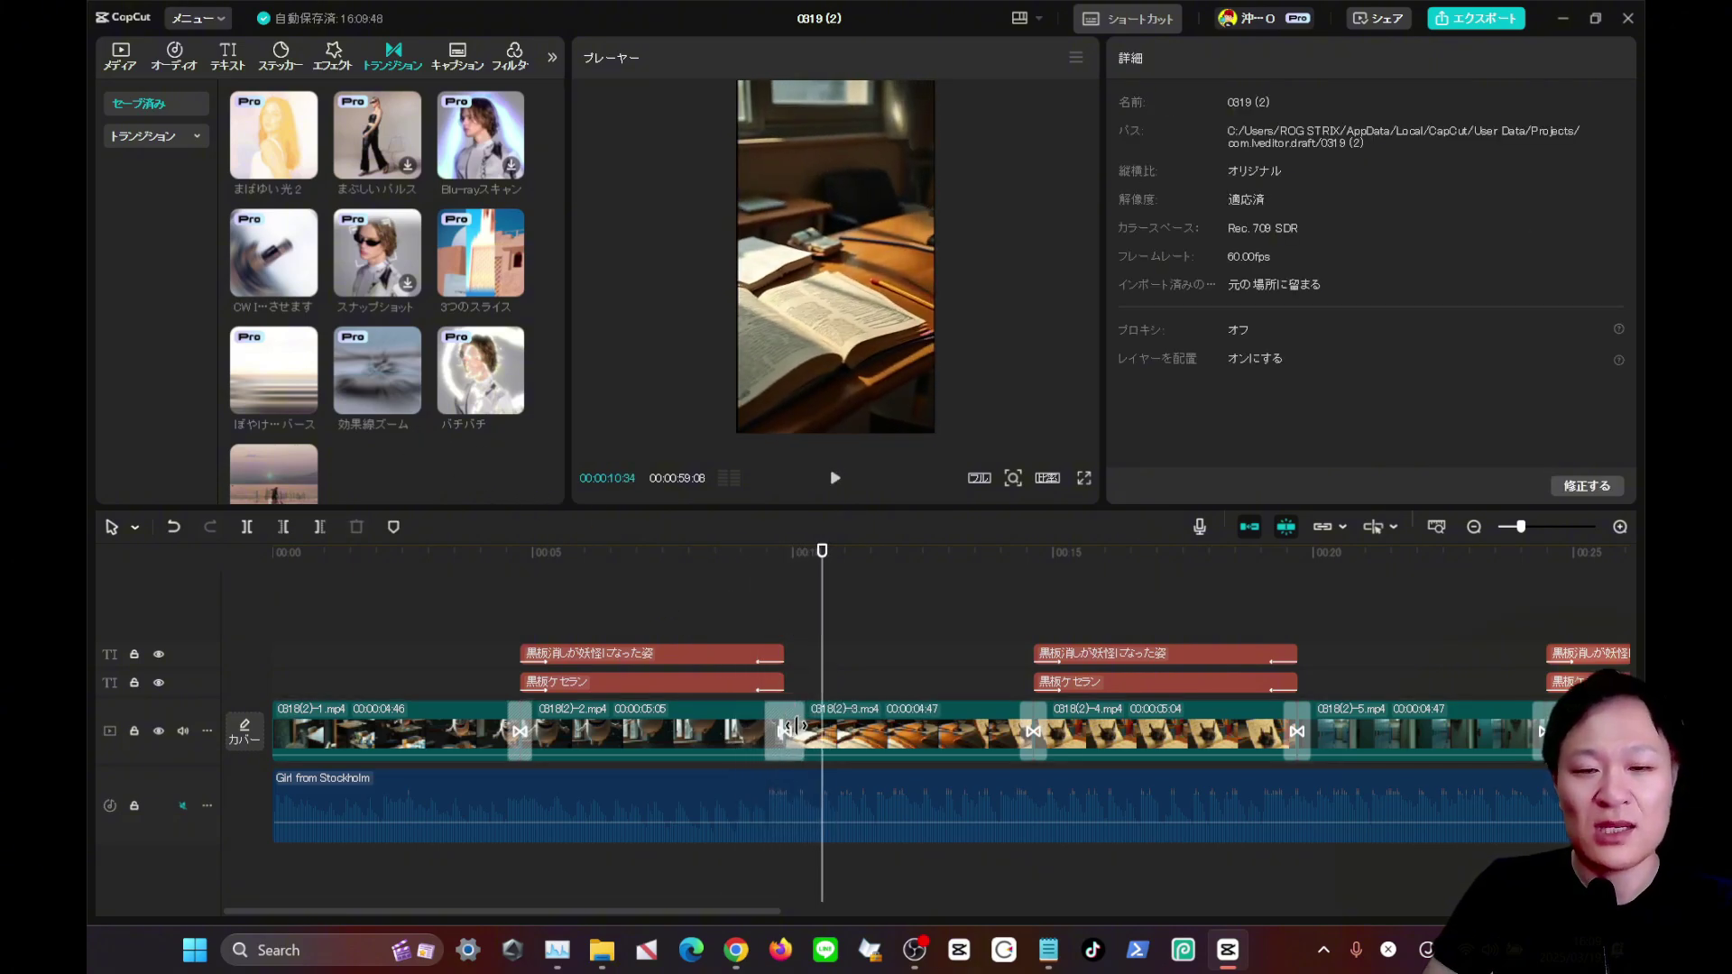
{"action": "left_click", "coordinate": [787, 587]}
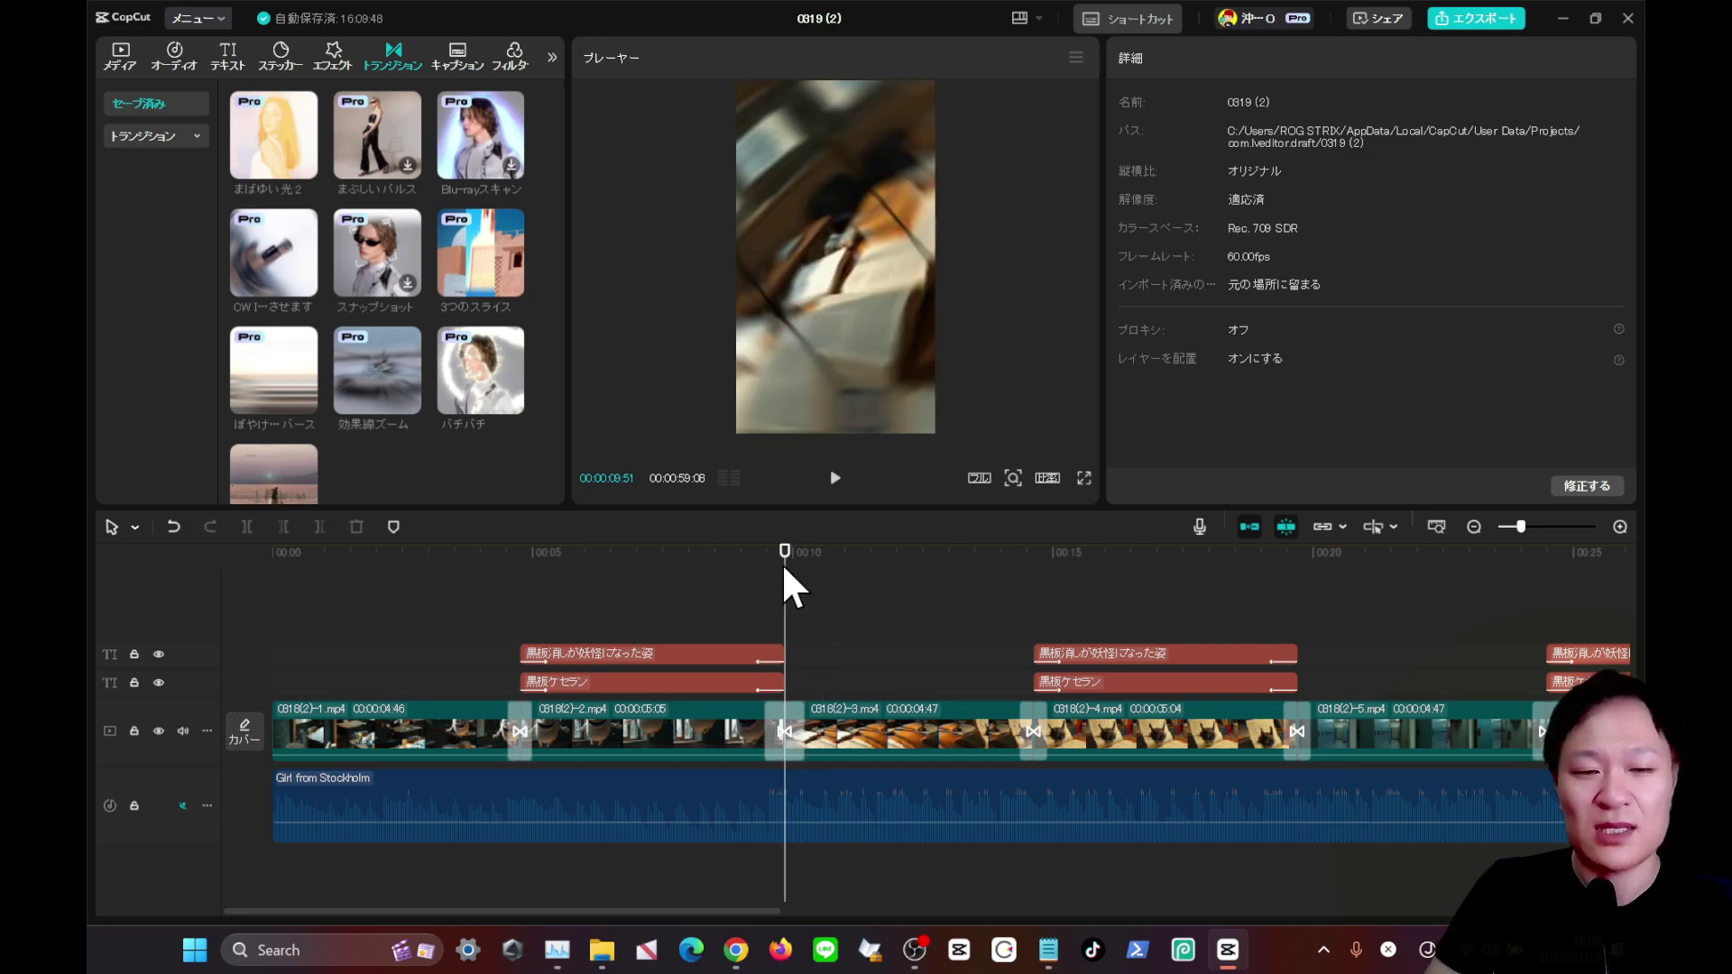
Play the timeline from the end of clip 0318(2)-1 into clip 0318(2)-3 to review both new transitions.
{"action": "left_click", "coordinate": [487, 577]}
{"action": "key", "text": "space"}
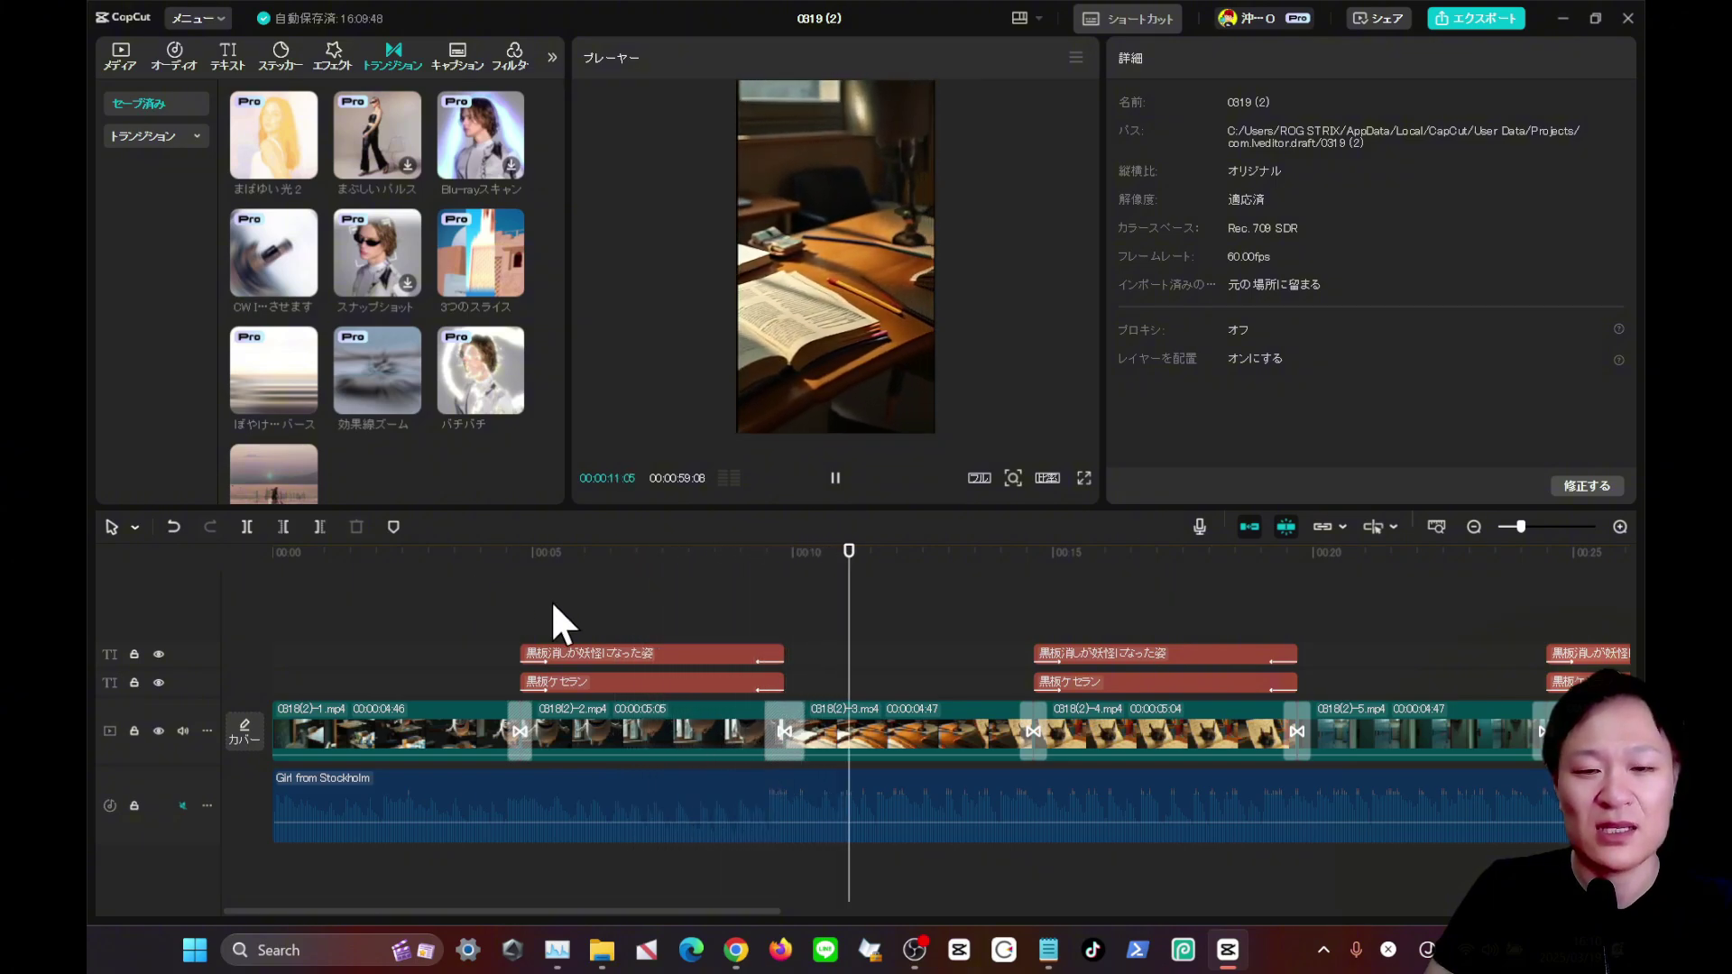
{"action": "key", "text": "space"}
{"action": "scroll", "coordinate": [632, 614], "scroll_direction": "down", "scroll_amount": 3}
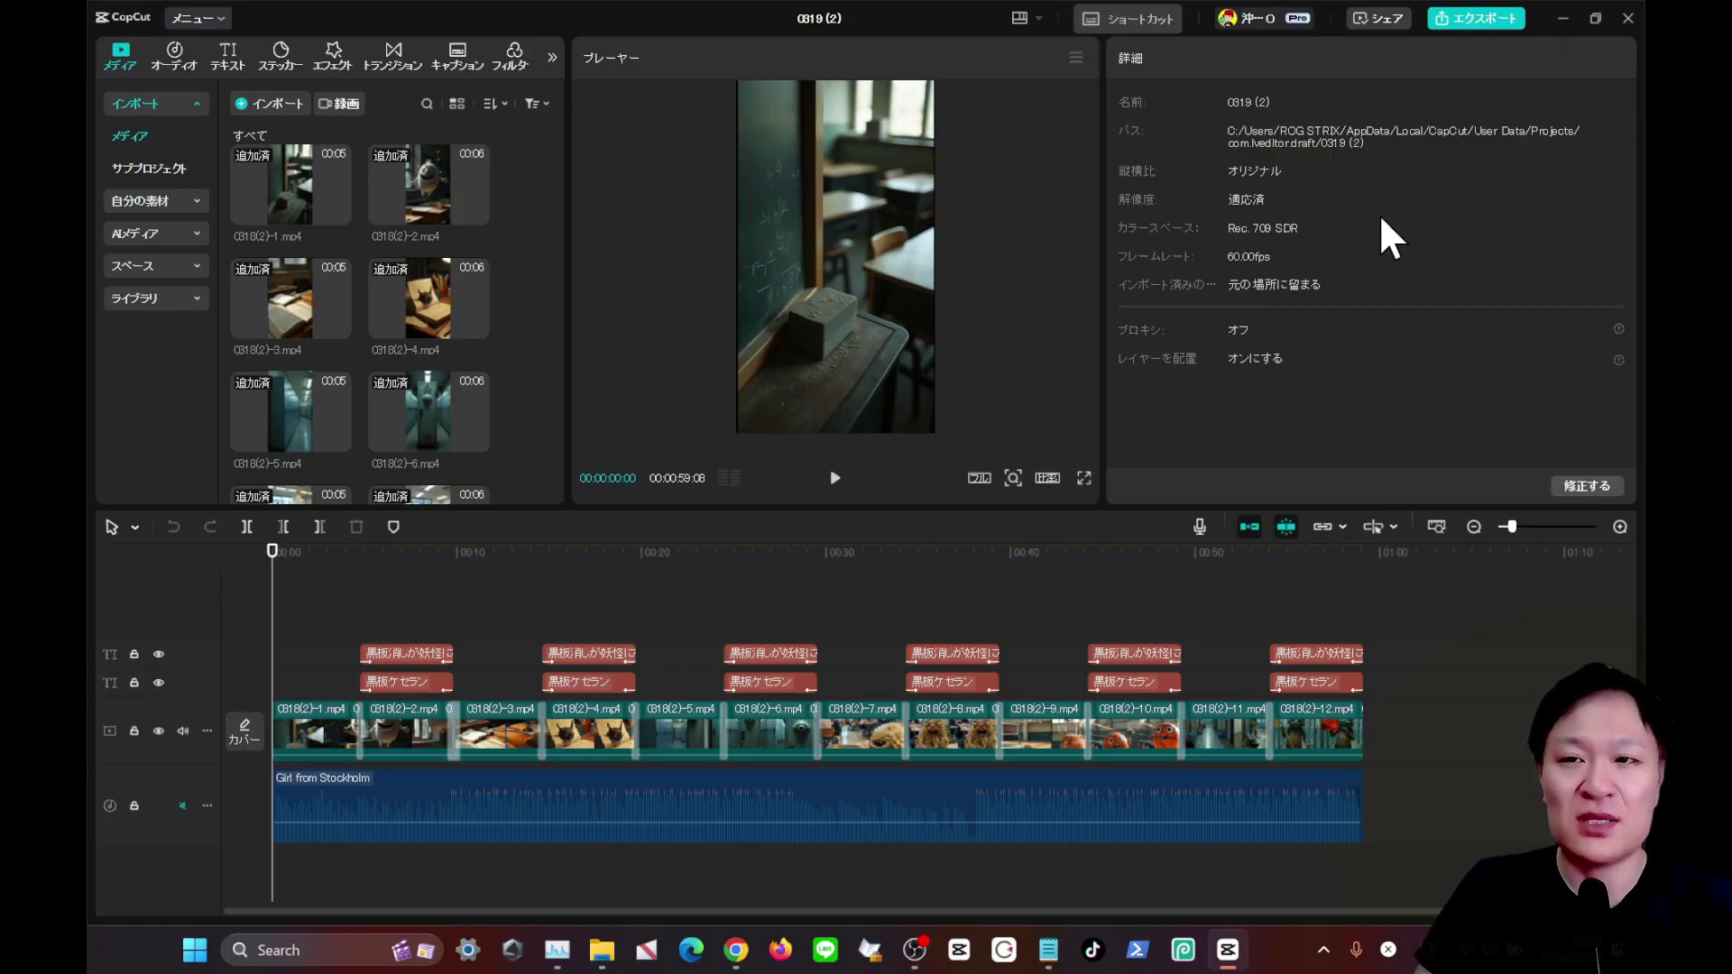
Open the export settings and examine the available resolution, bitrate, codec, format and frame rate options.
{"action": "left_click", "coordinate": [1478, 22]}
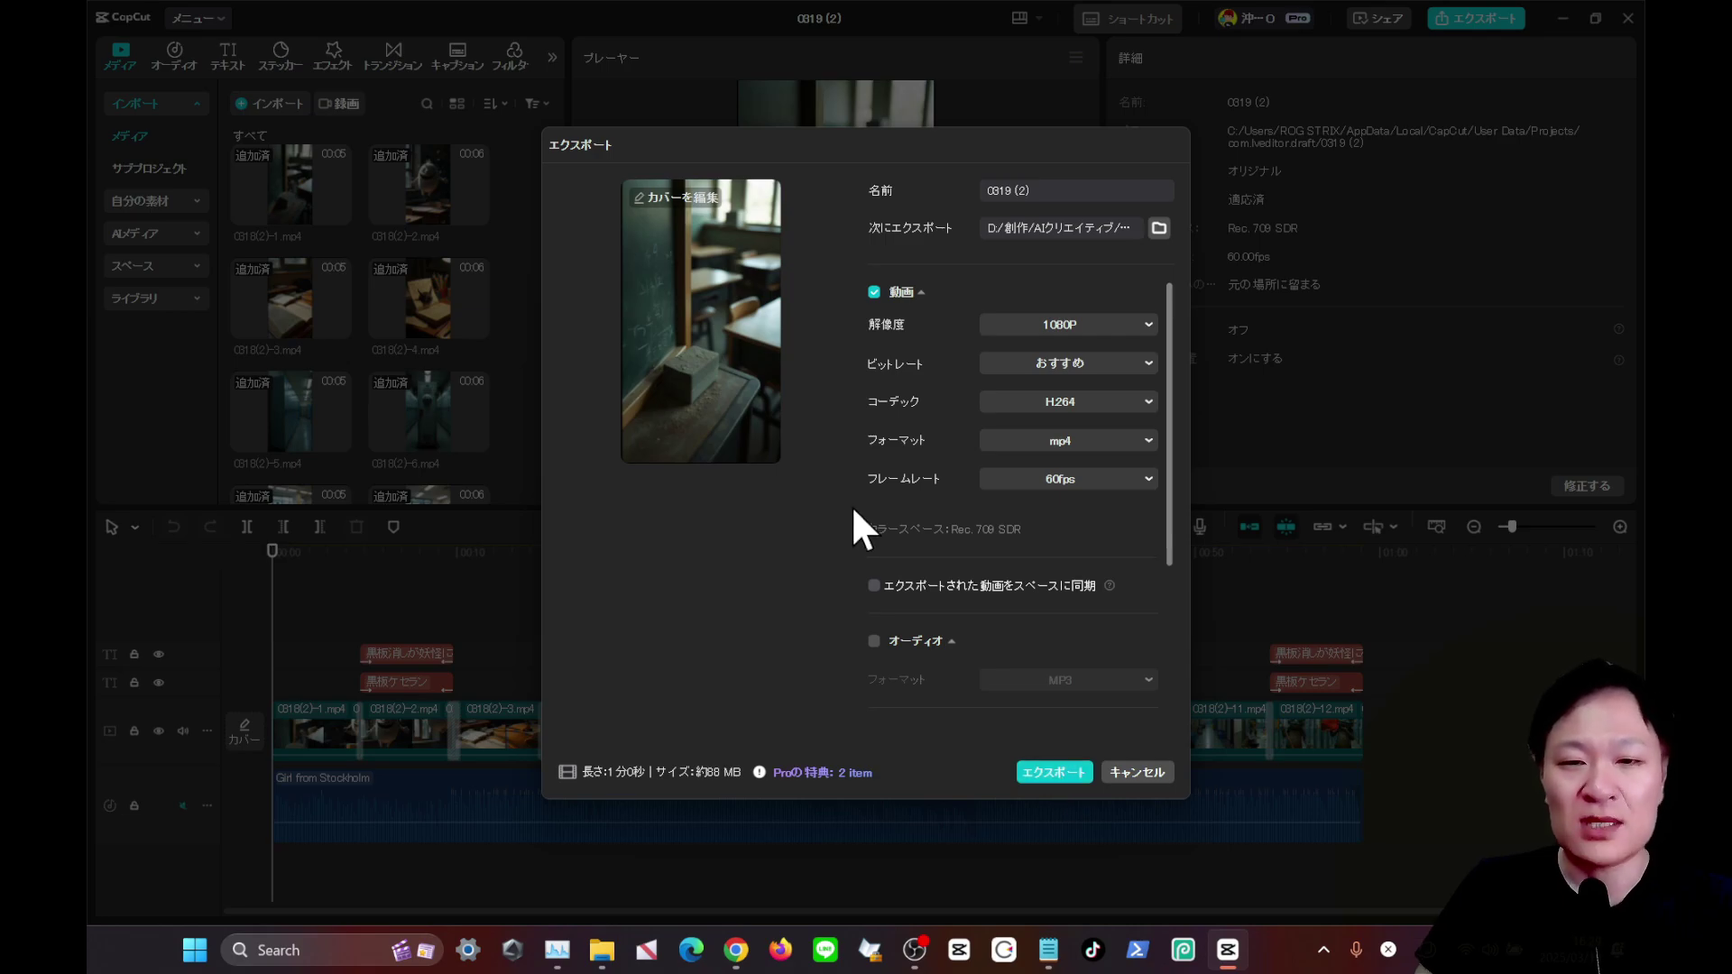
{"action": "left_click", "coordinate": [1148, 324]}
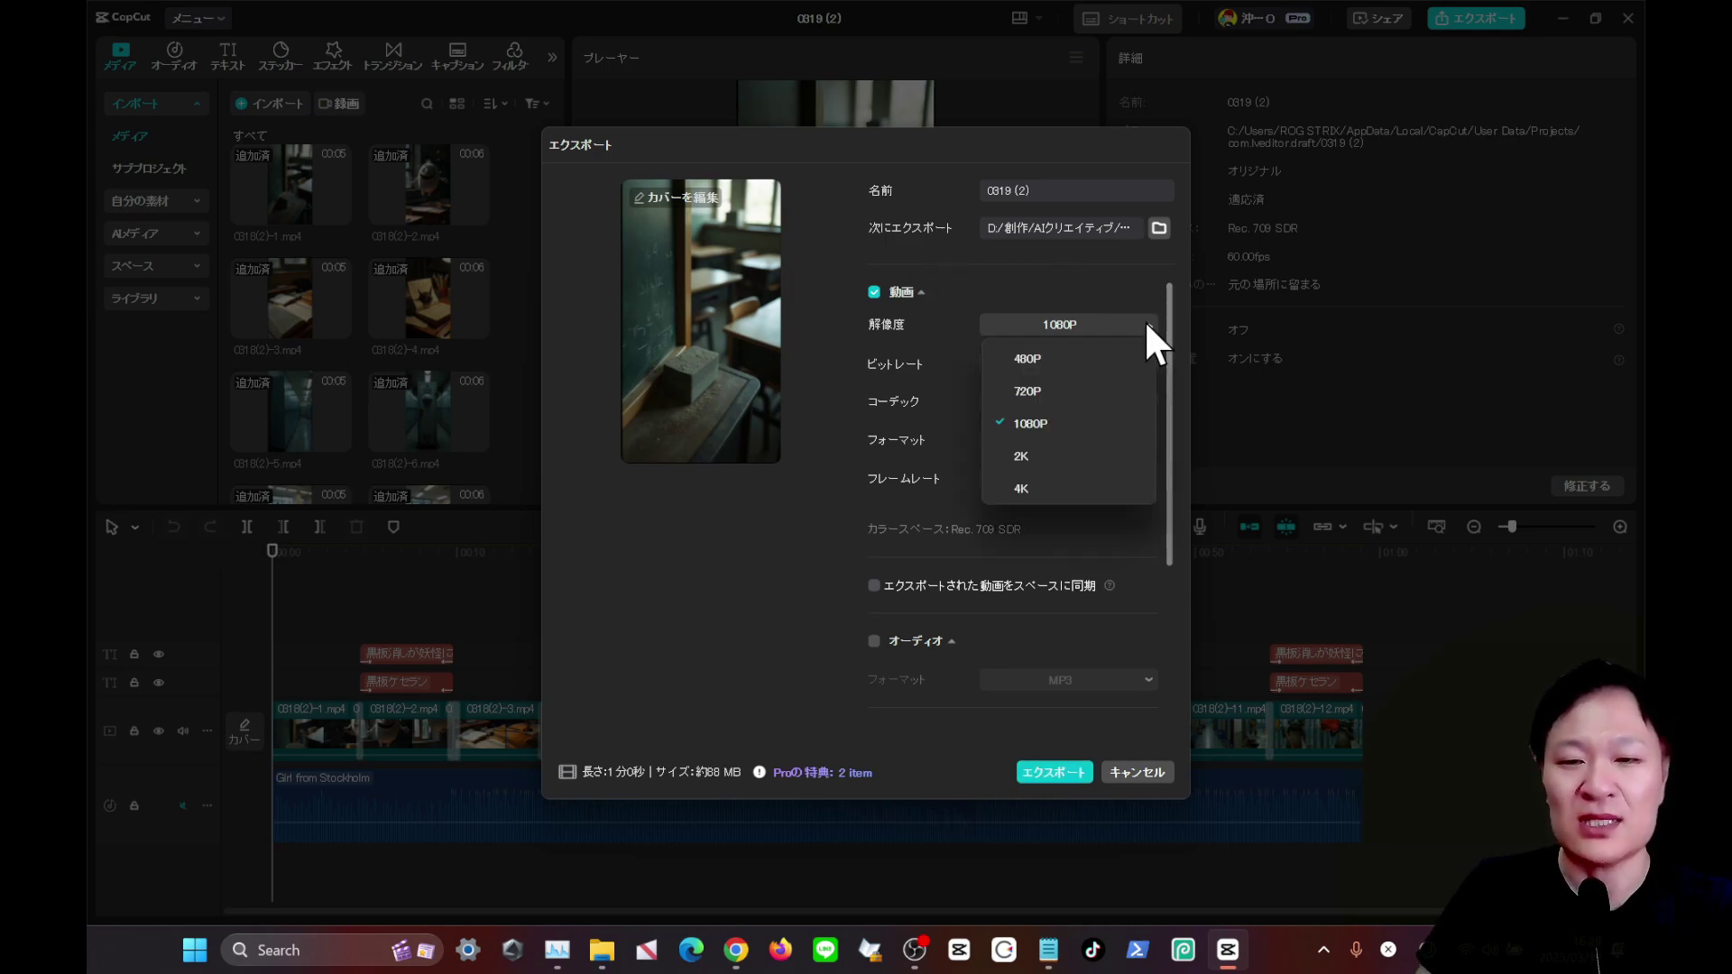
{"action": "left_click", "coordinate": [1149, 362]}
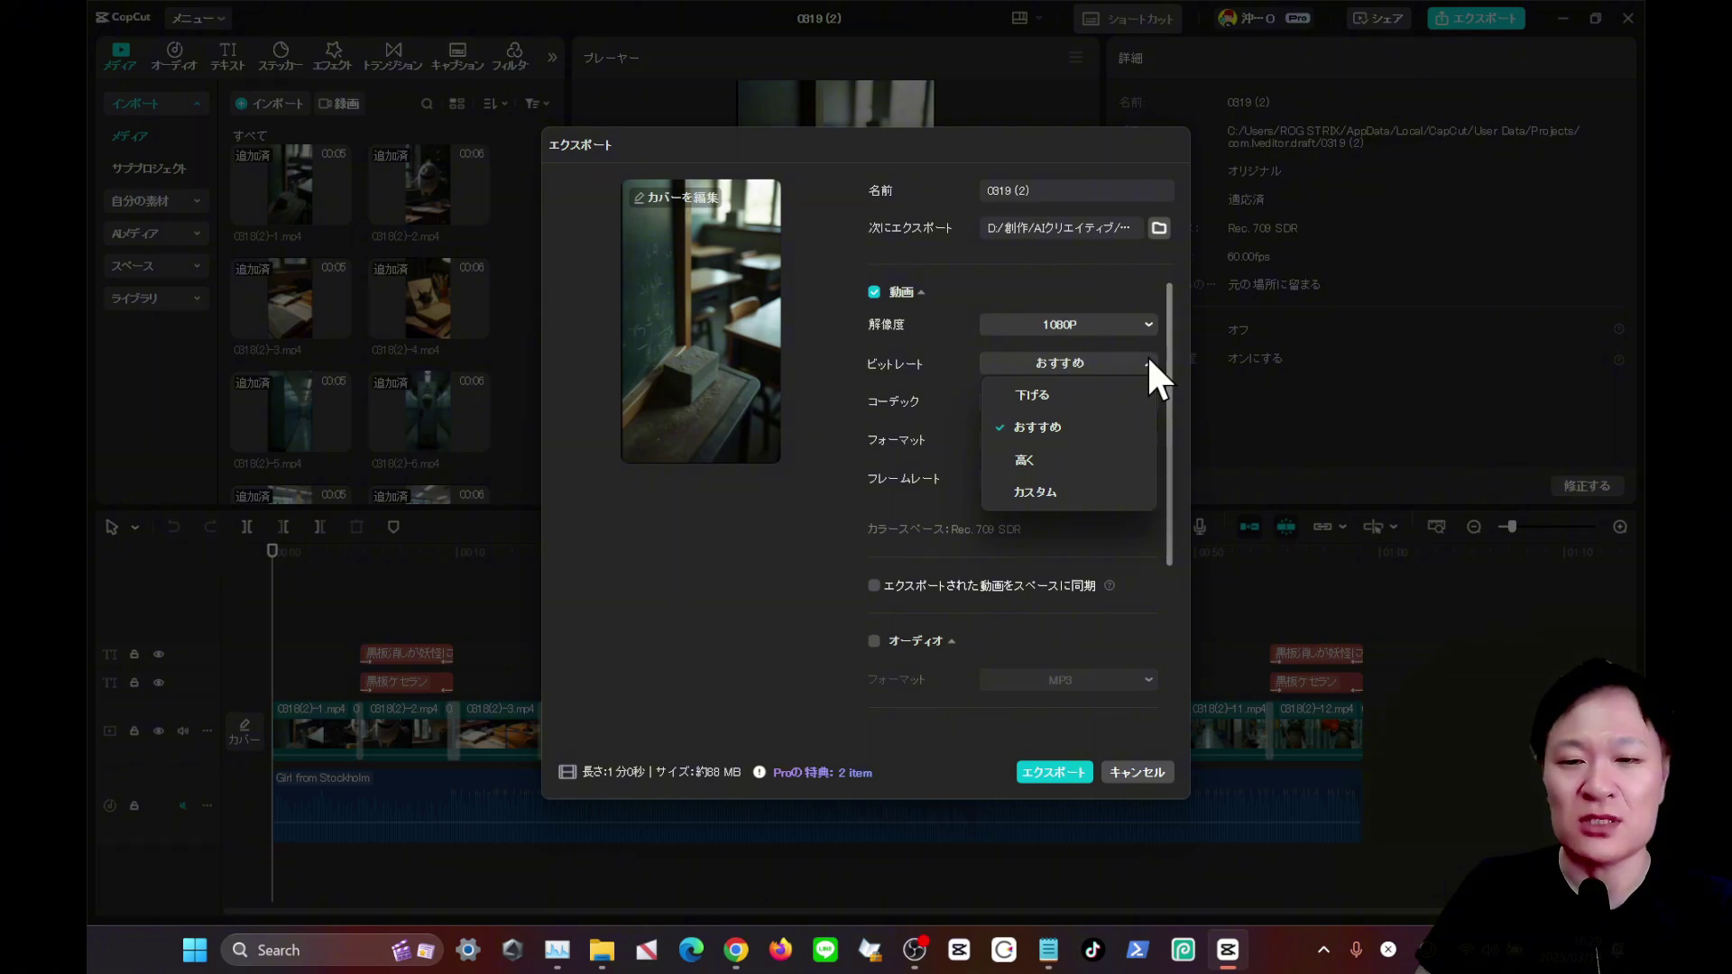
{"action": "left_click", "coordinate": [1145, 398]}
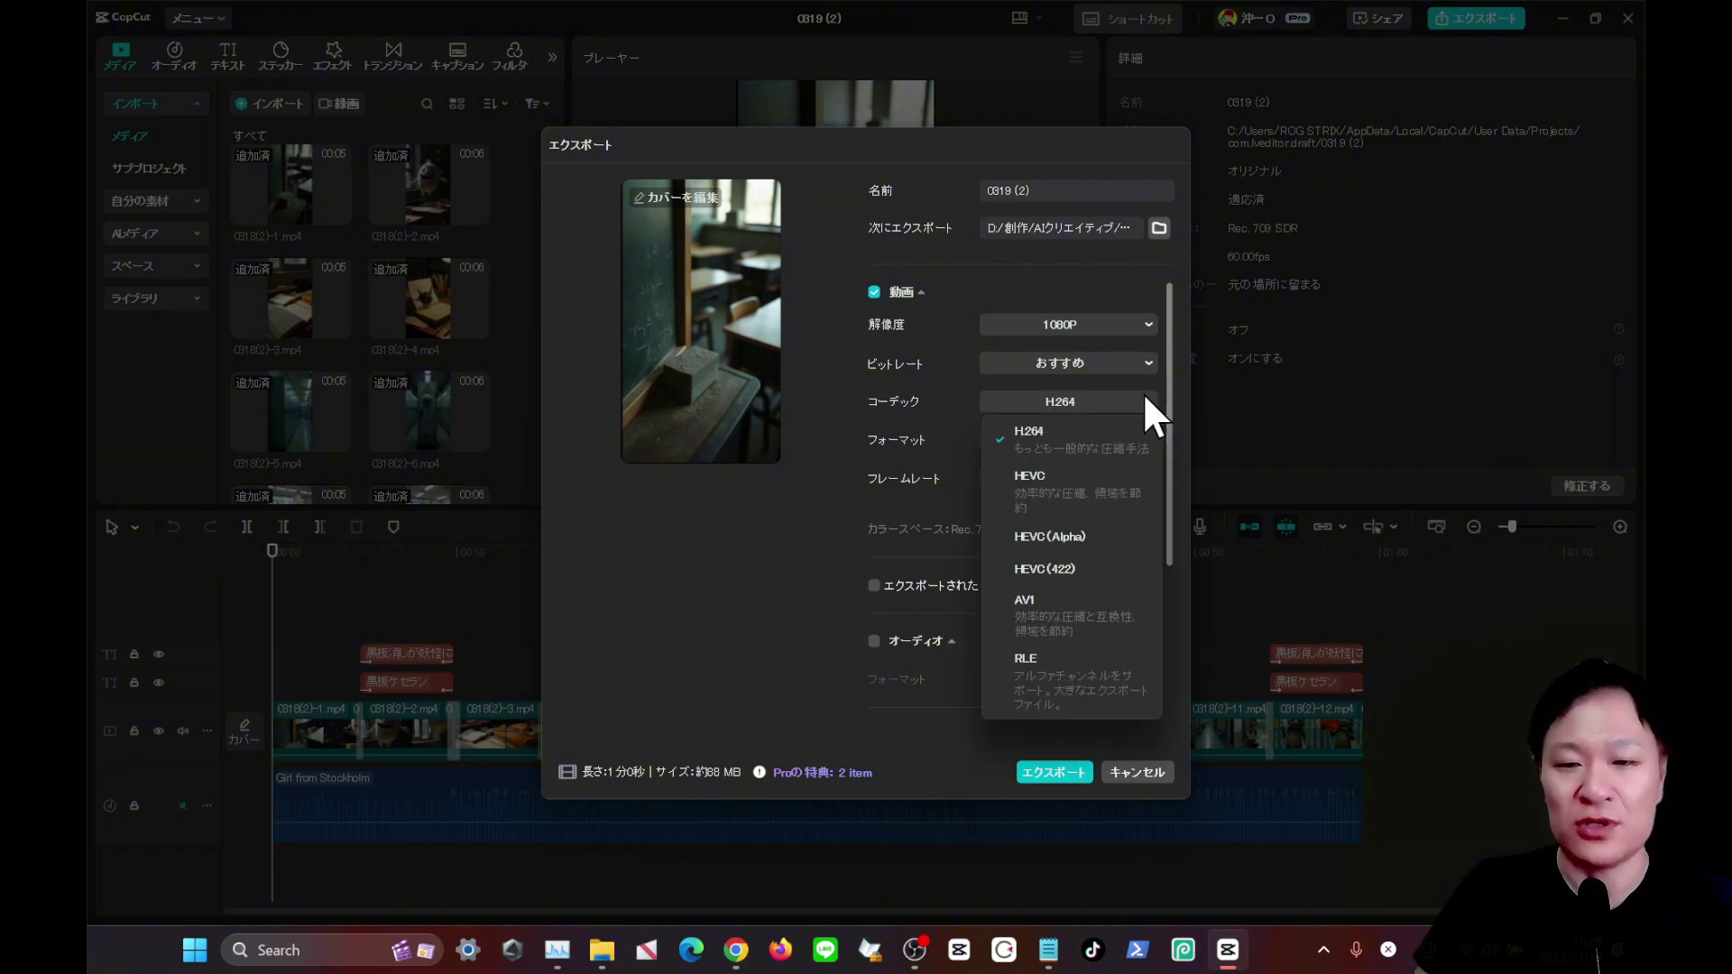
{"action": "left_click", "coordinate": [1134, 439]}
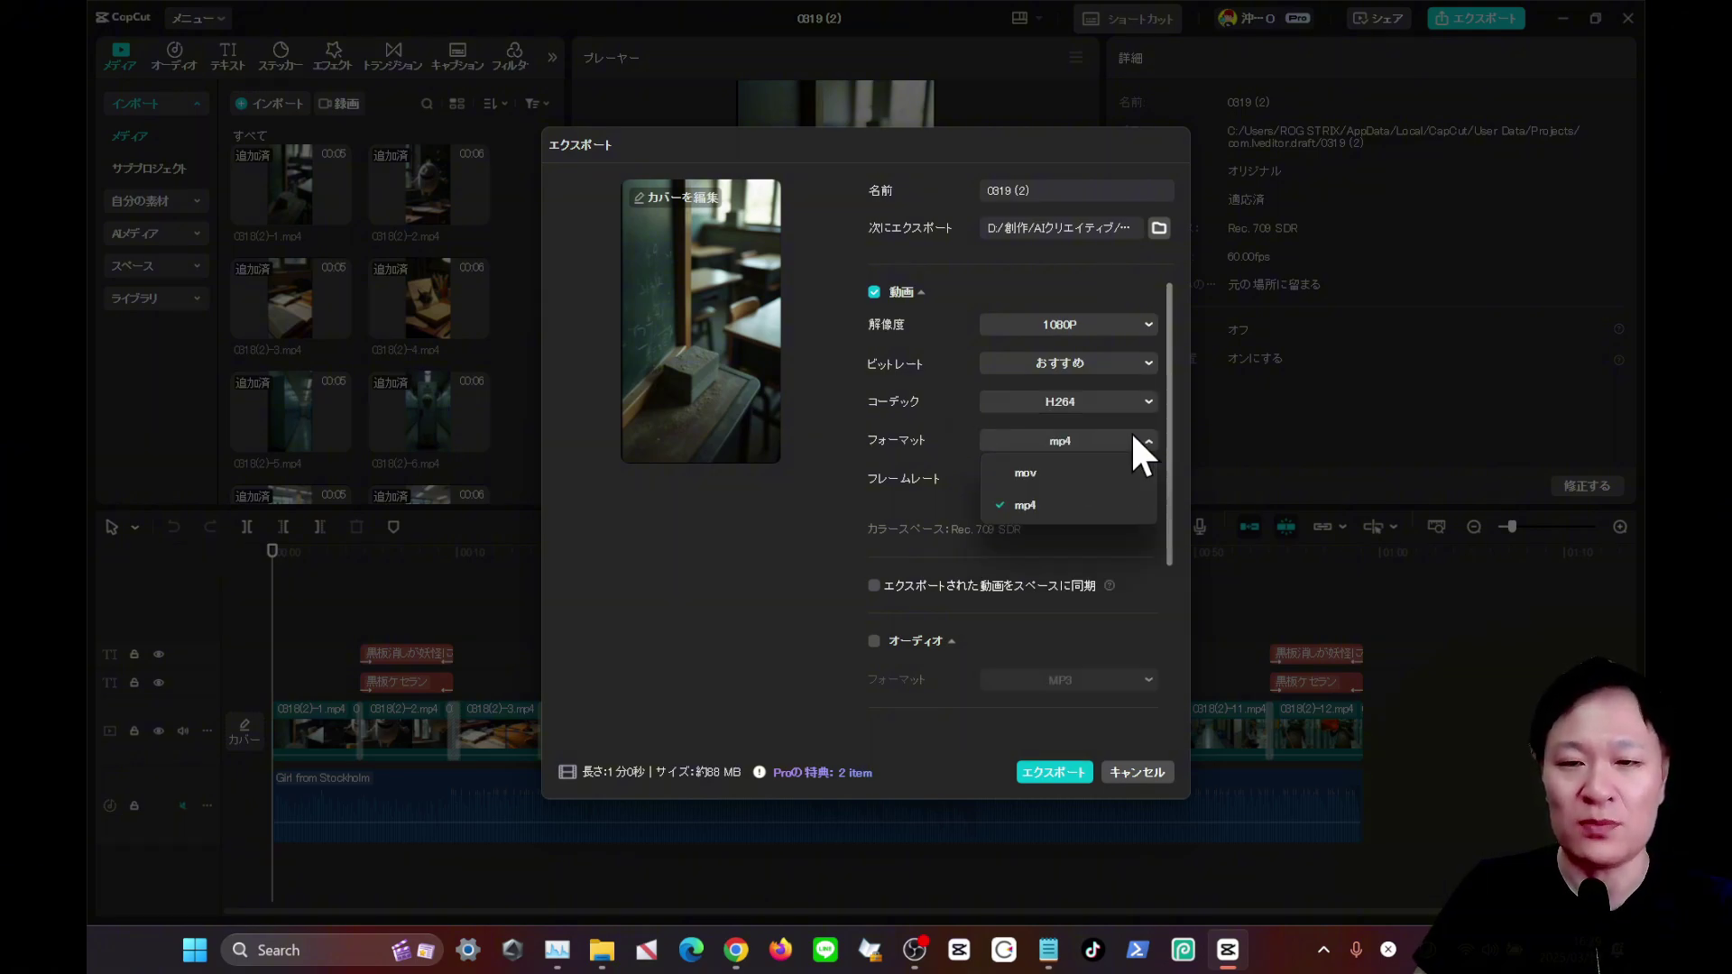
{"action": "left_click", "coordinate": [1129, 478]}
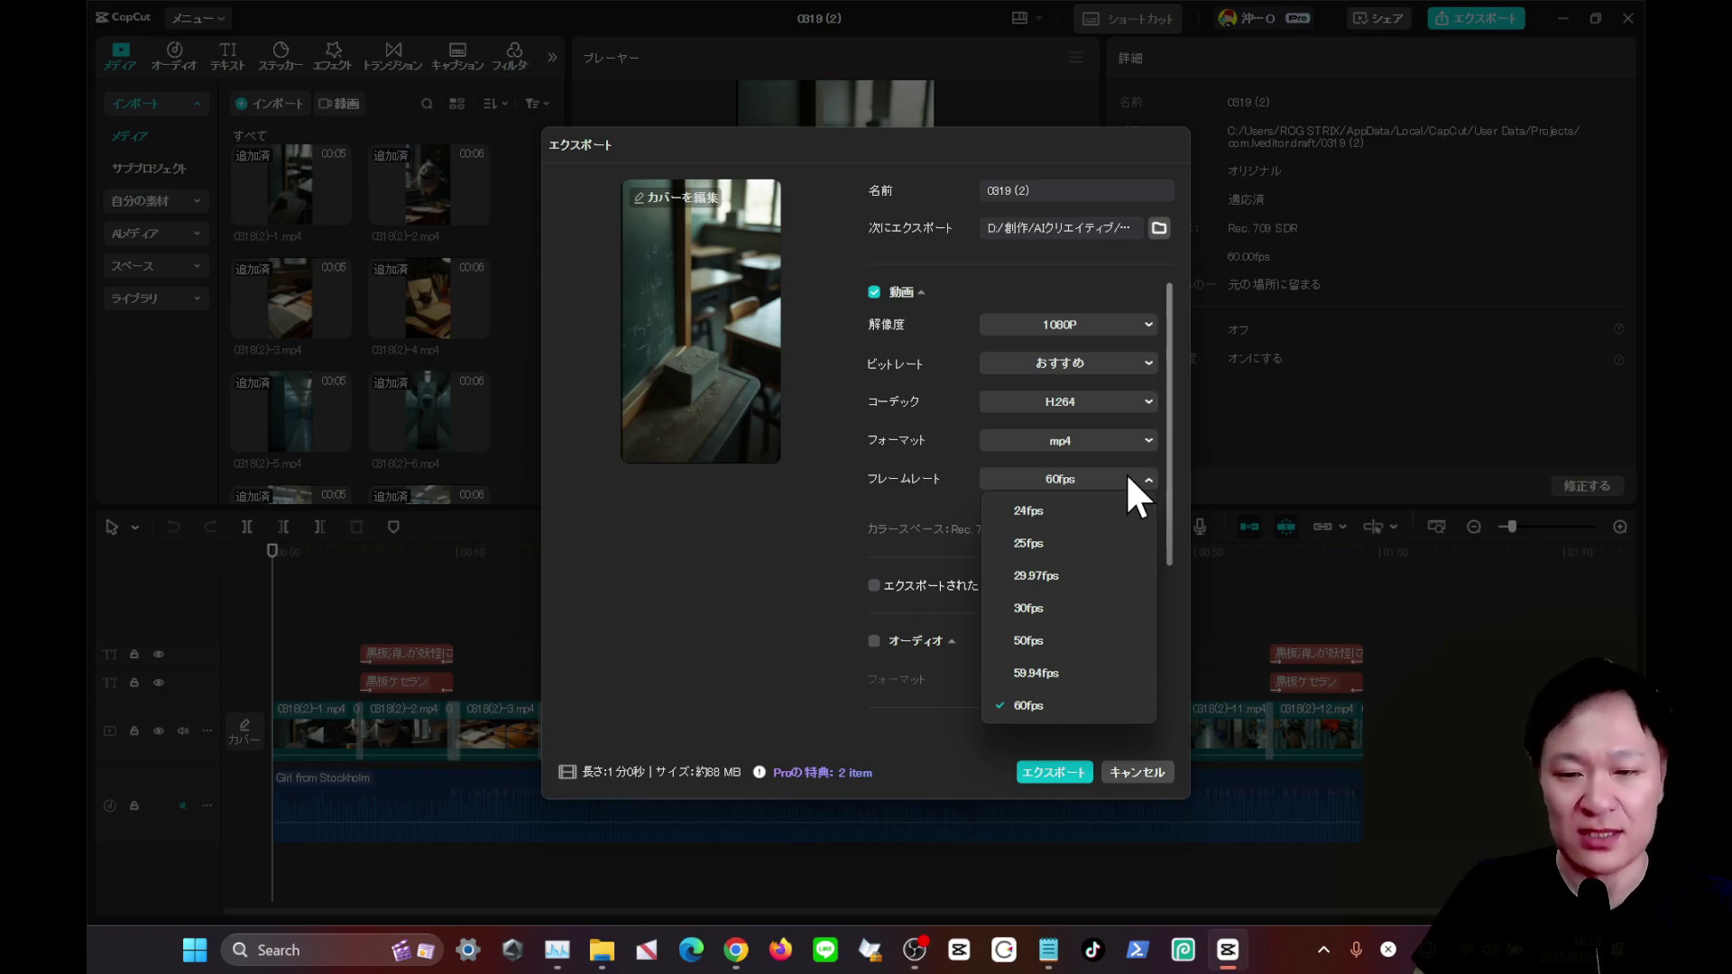
{"action": "left_click", "coordinate": [1127, 476]}
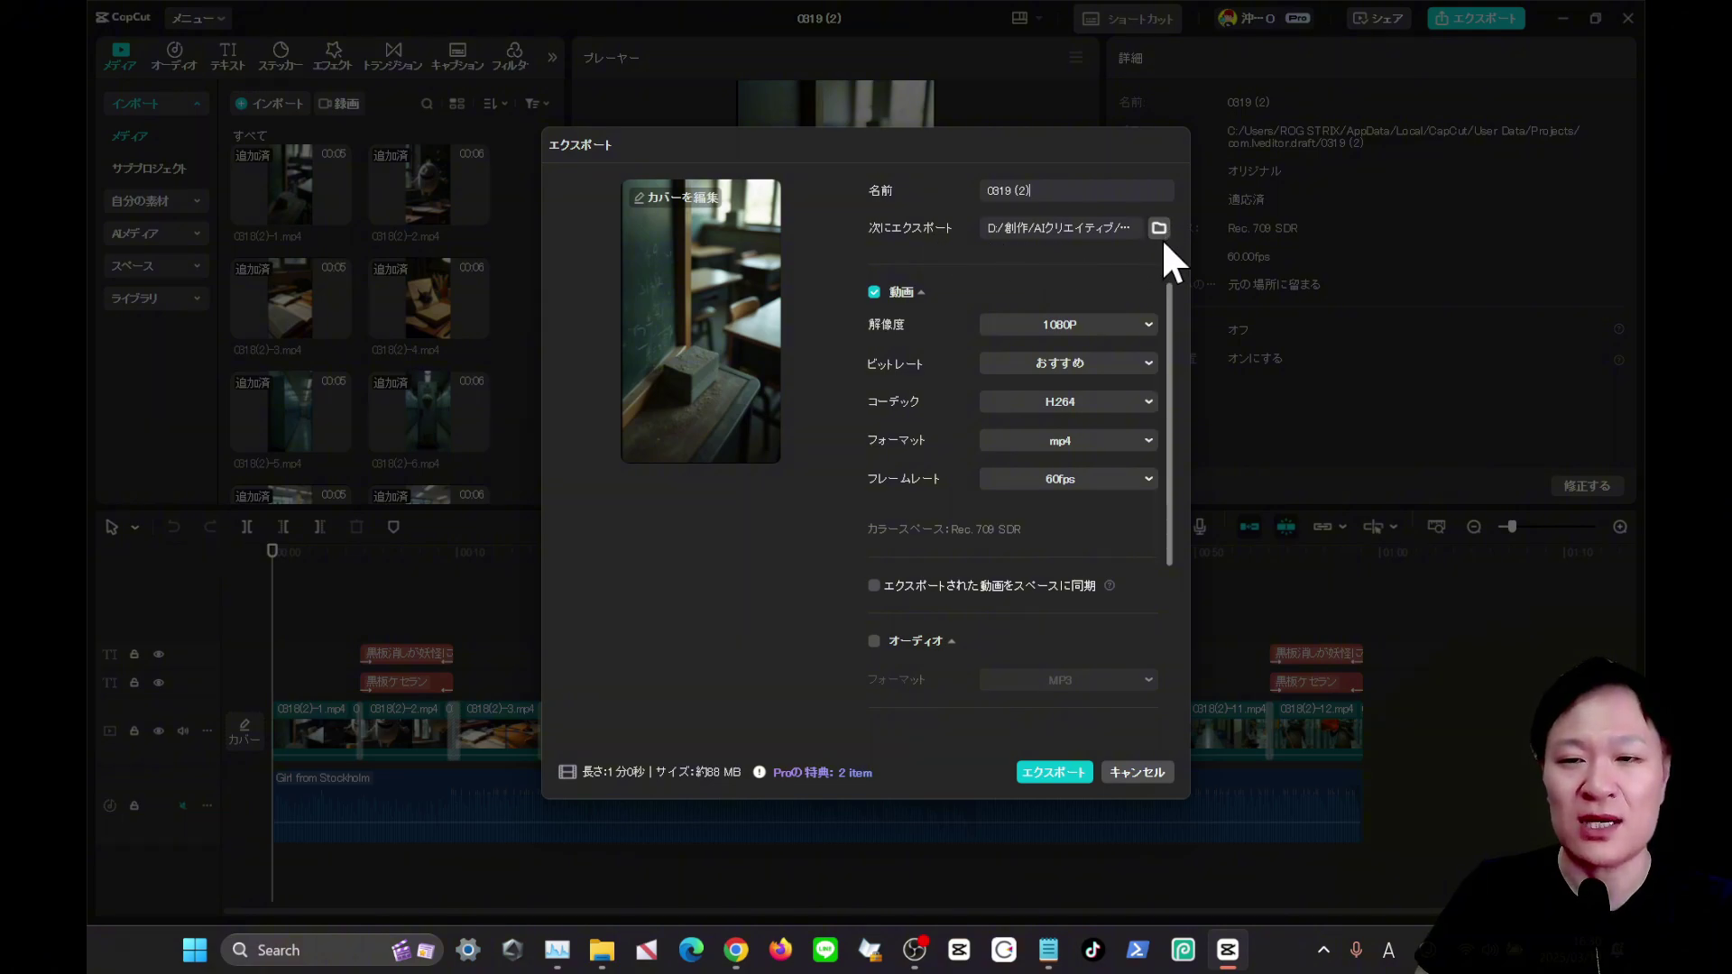
Export the video as 0319 (2) in 1080P, H.264, mp4 at 60fps without audio or GIF extras, and close the sharing dialog.
{"action": "scroll", "coordinate": [954, 555], "scroll_direction": "down", "scroll_amount": 5}
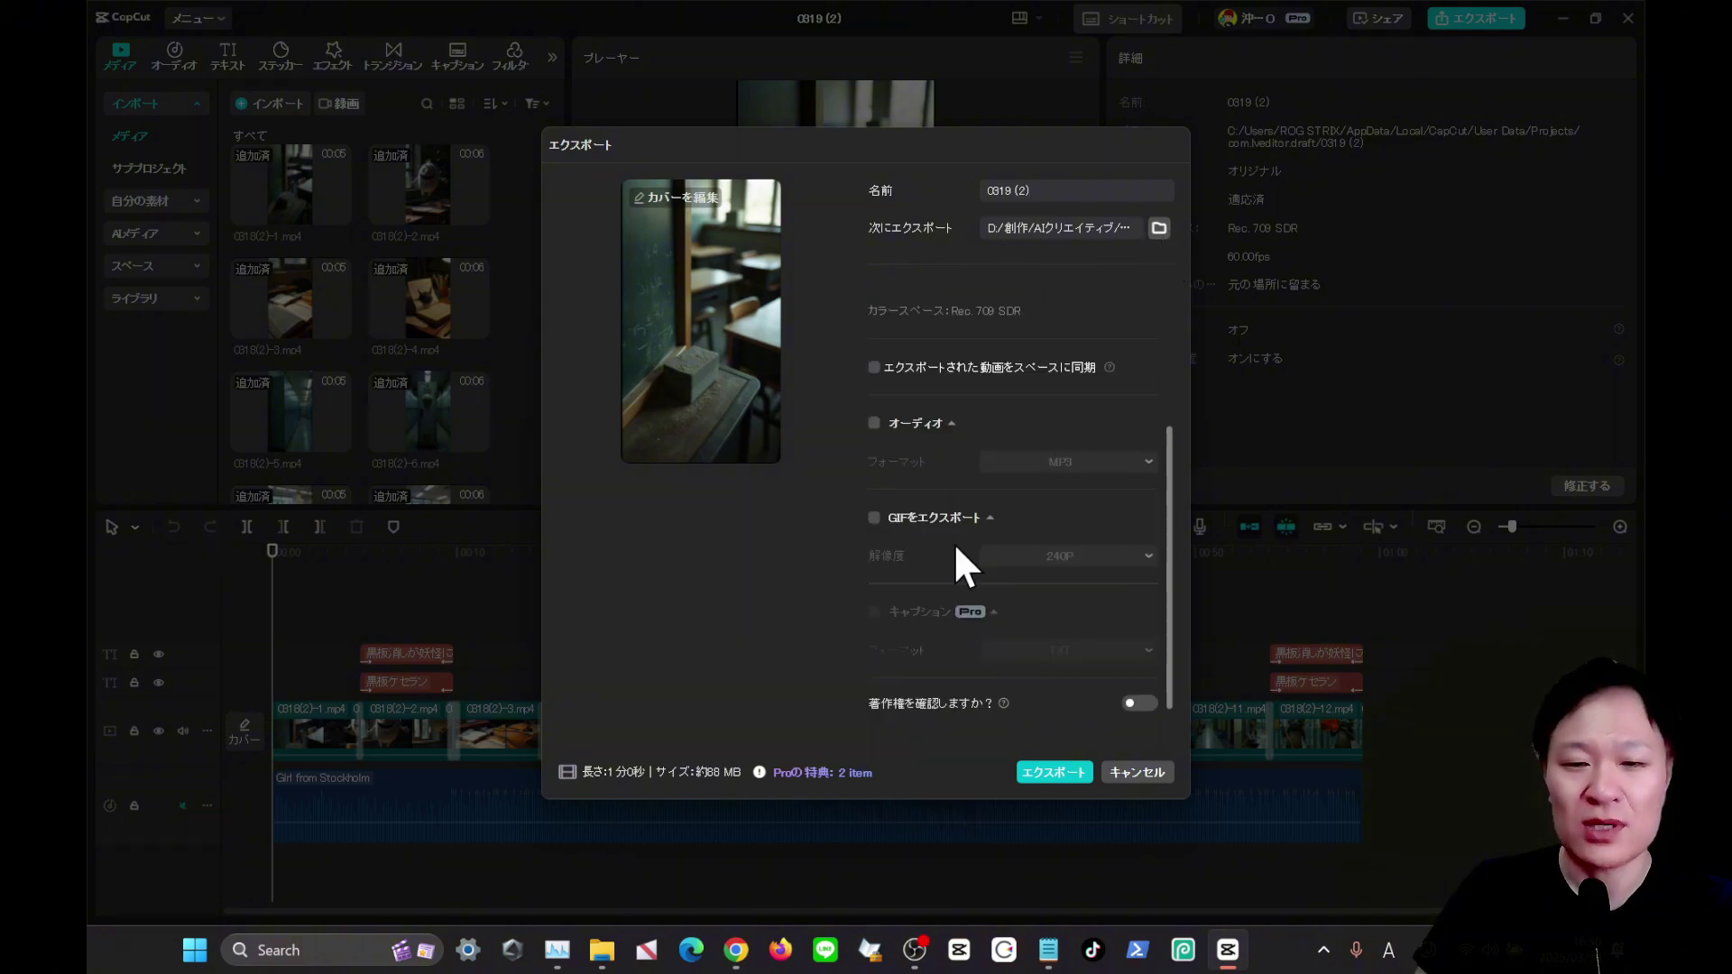
{"action": "scroll", "coordinate": [955, 555], "scroll_direction": "up", "scroll_amount": 5}
{"action": "scroll", "coordinate": [954, 555], "scroll_direction": "down", "scroll_amount": 5}
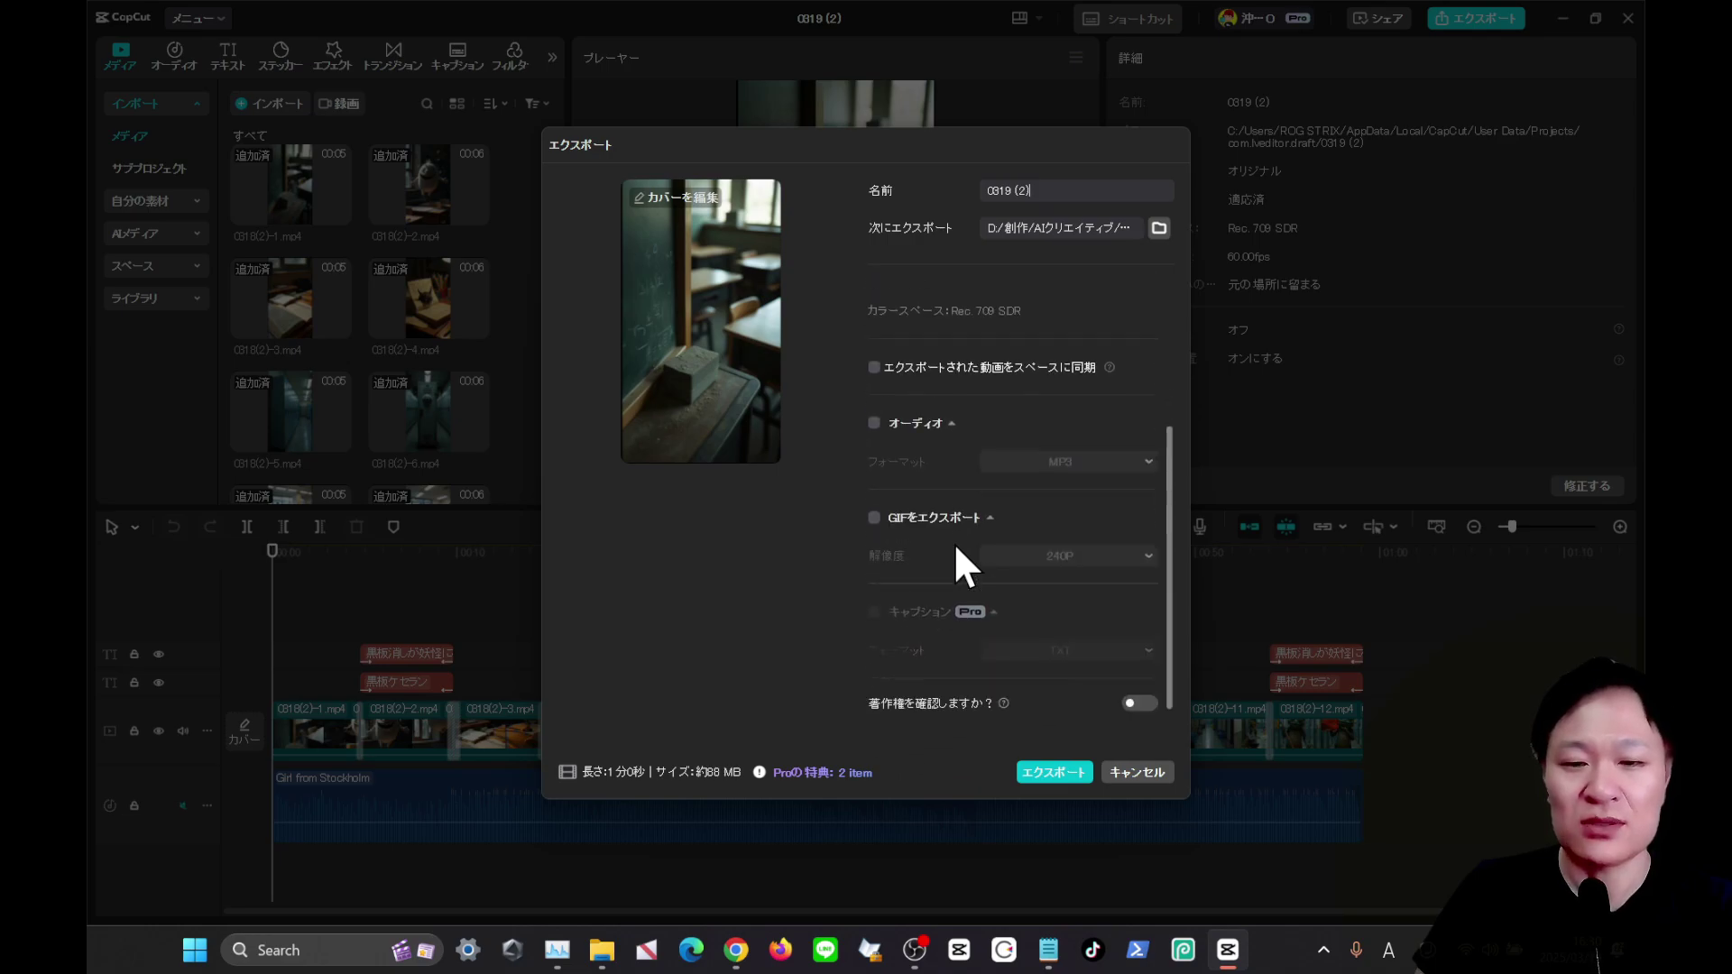
{"action": "scroll", "coordinate": [956, 548], "scroll_direction": "up", "scroll_amount": 3}
{"action": "left_click", "coordinate": [1052, 772]}
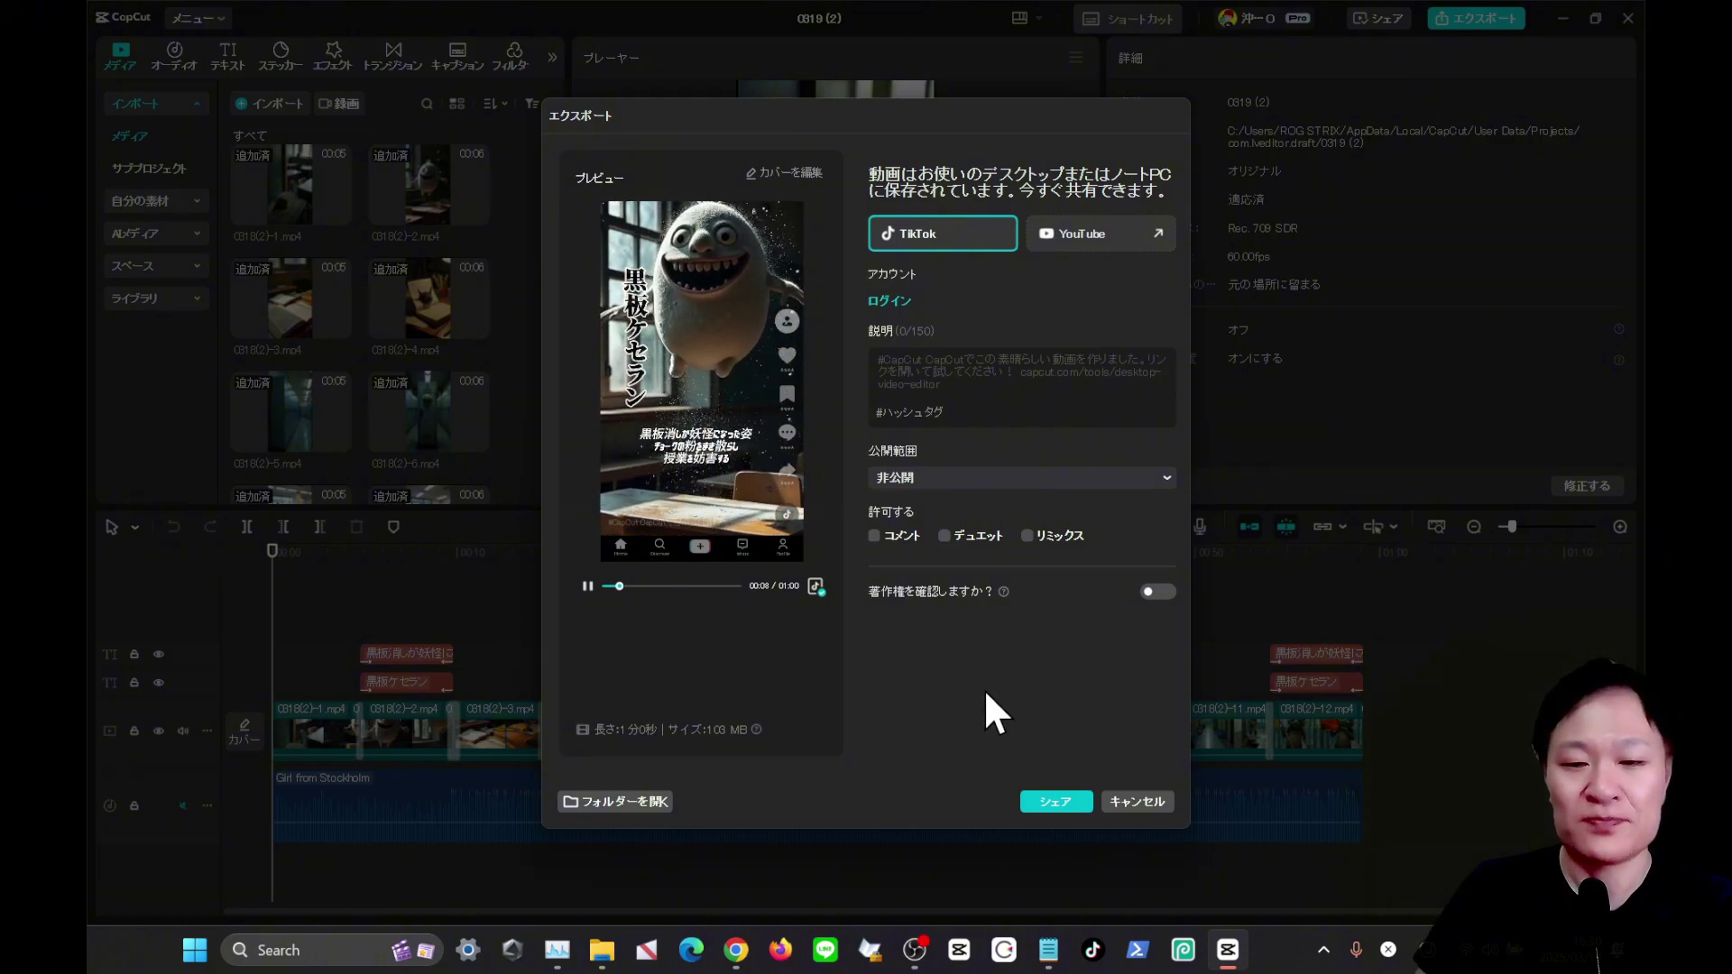
{"action": "key", "text": "Escape"}
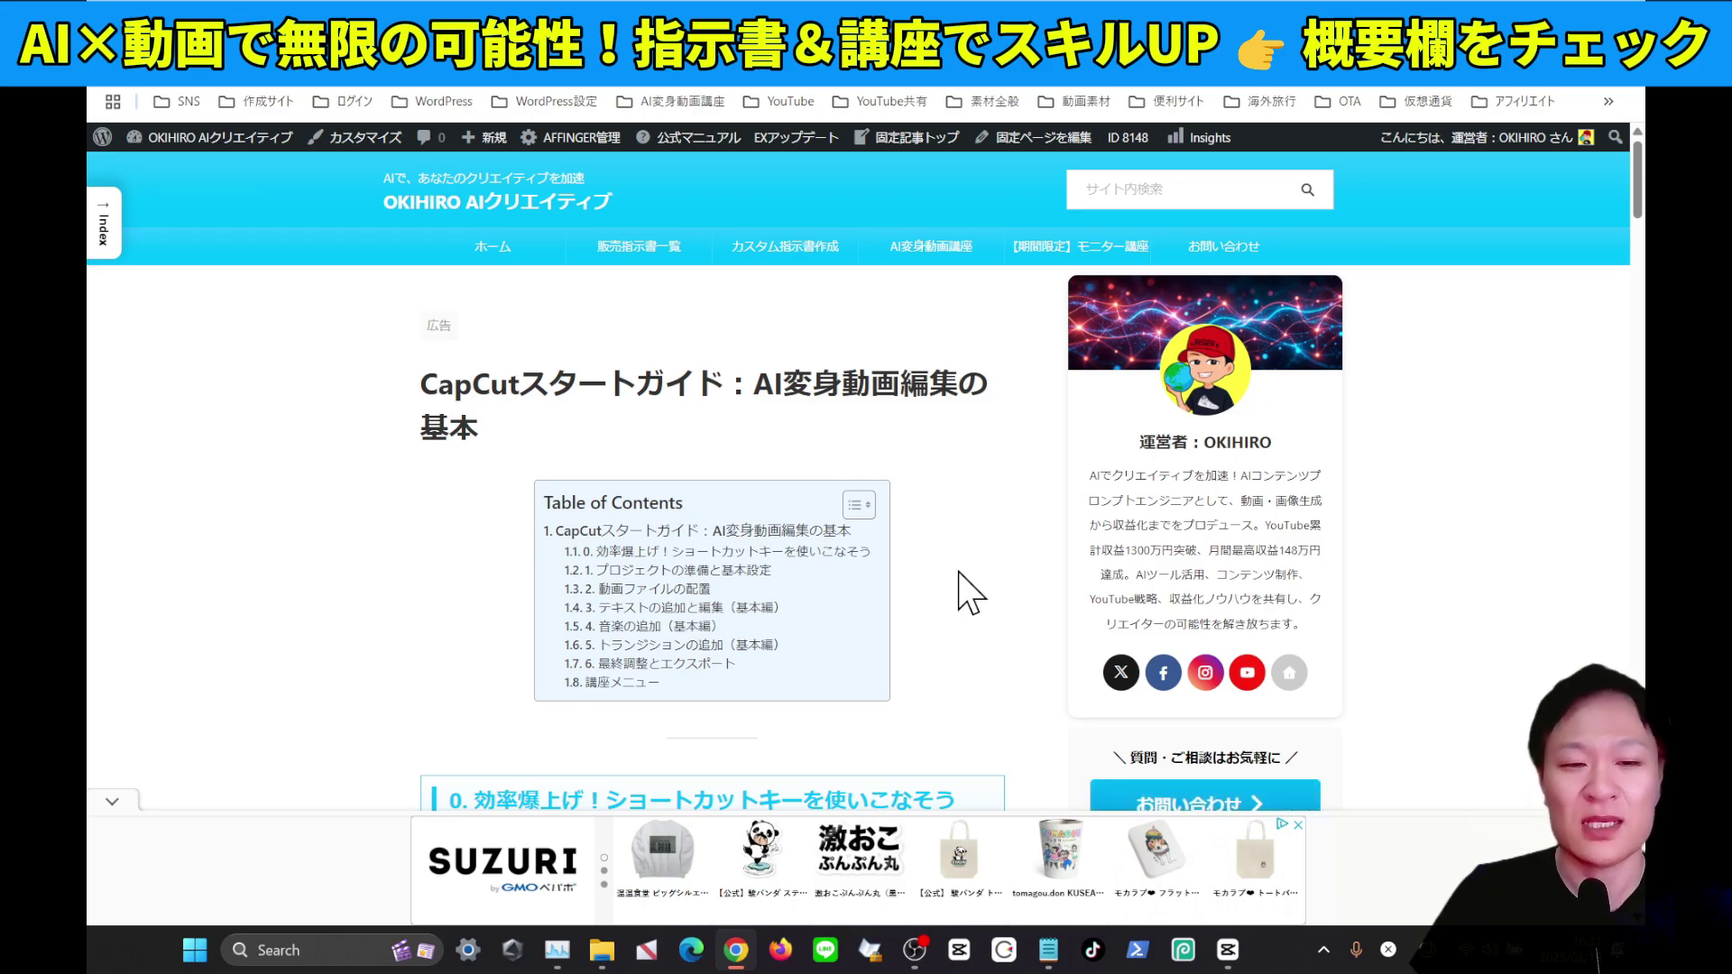
In the browser, go back from the CapCut start guide to the site's home page and look over its course listings.
{"action": "key", "text": "alt+Left"}
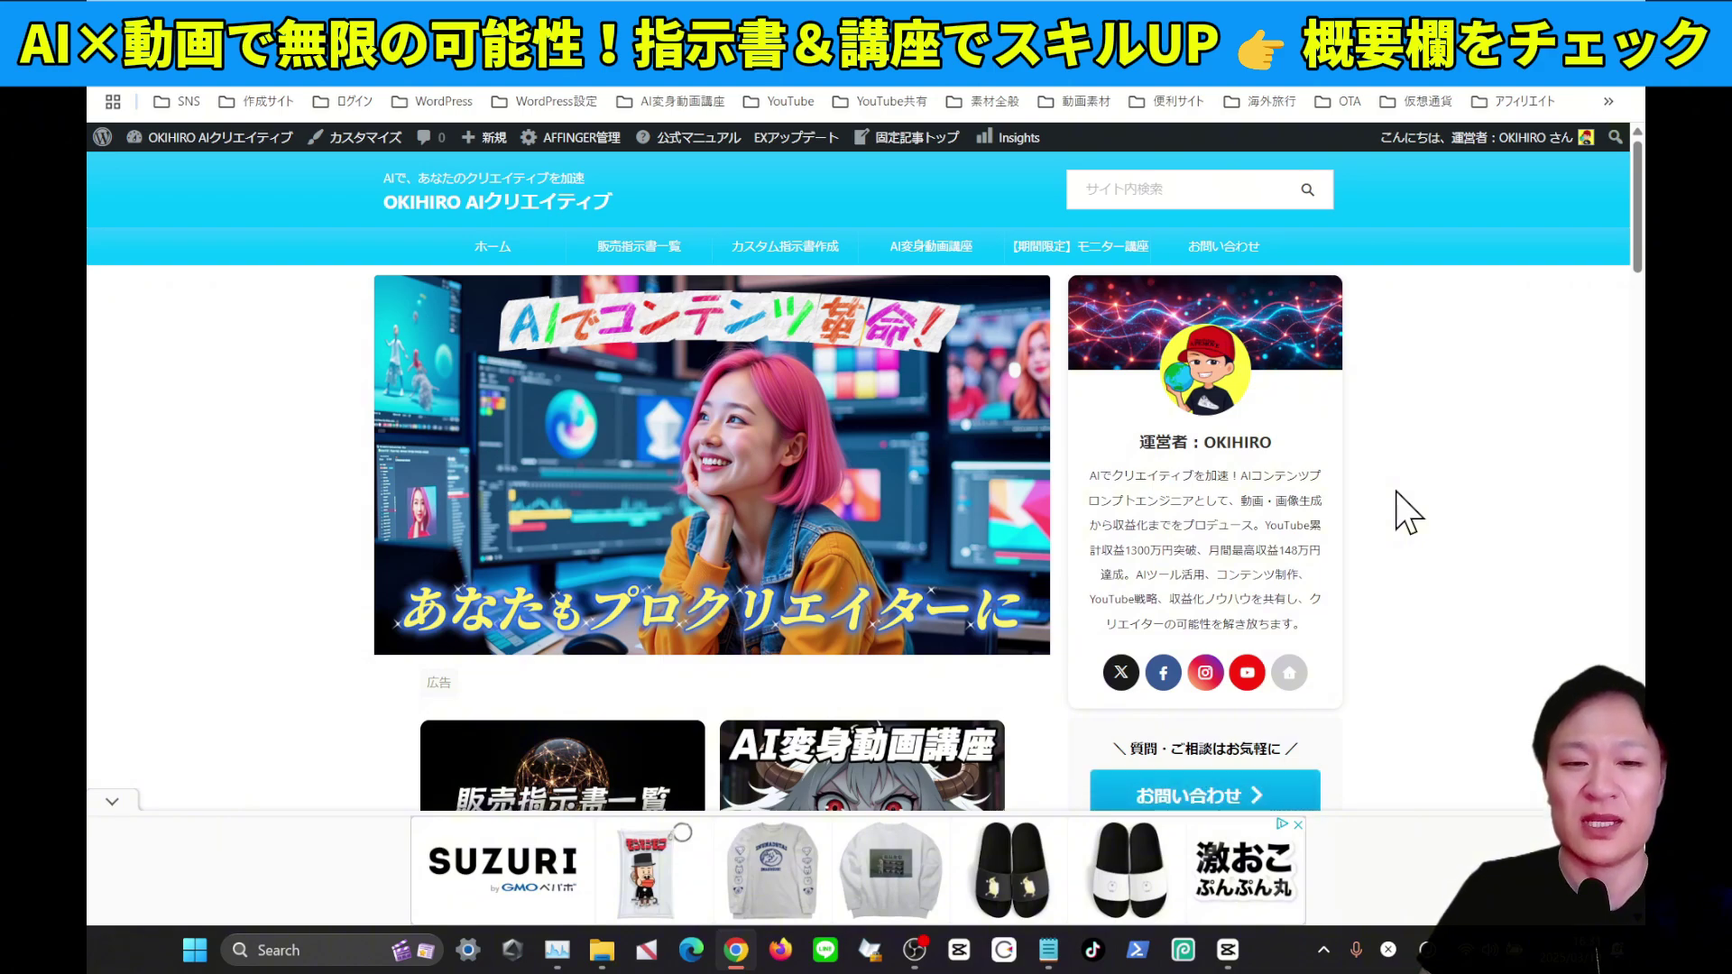
{"action": "scroll", "coordinate": [1408, 512], "scroll_direction": "down", "scroll_amount": 5}
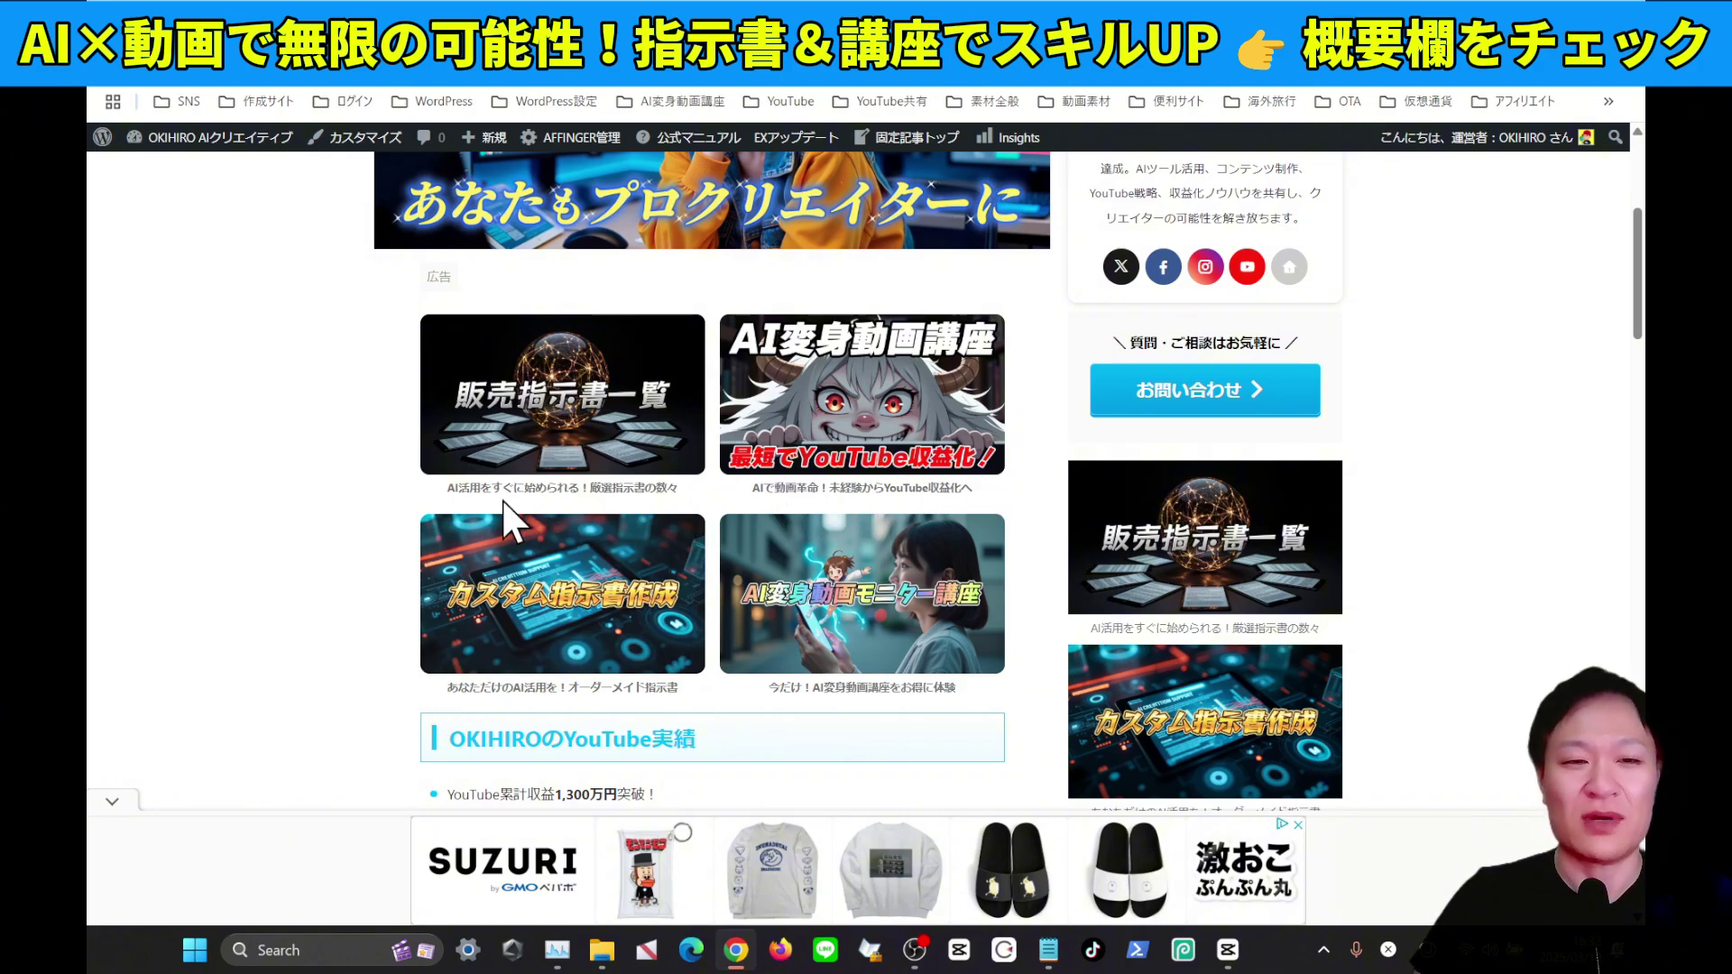
{"action": "scroll", "coordinate": [348, 496], "scroll_direction": "up", "scroll_amount": 5}
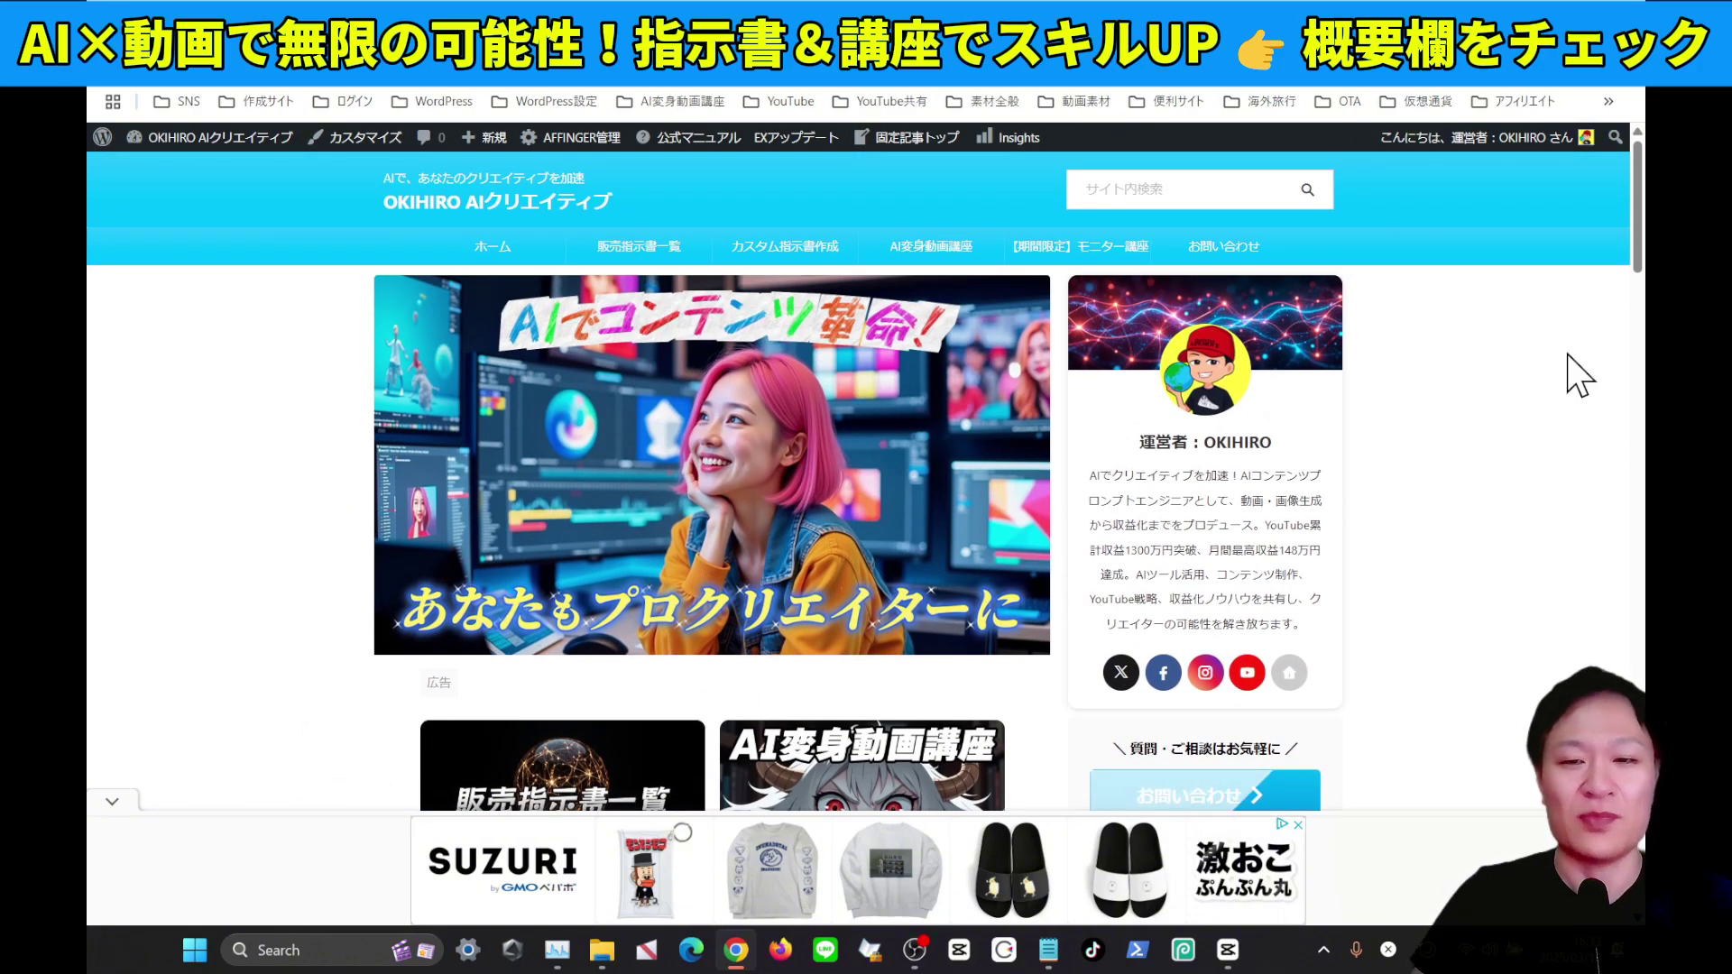